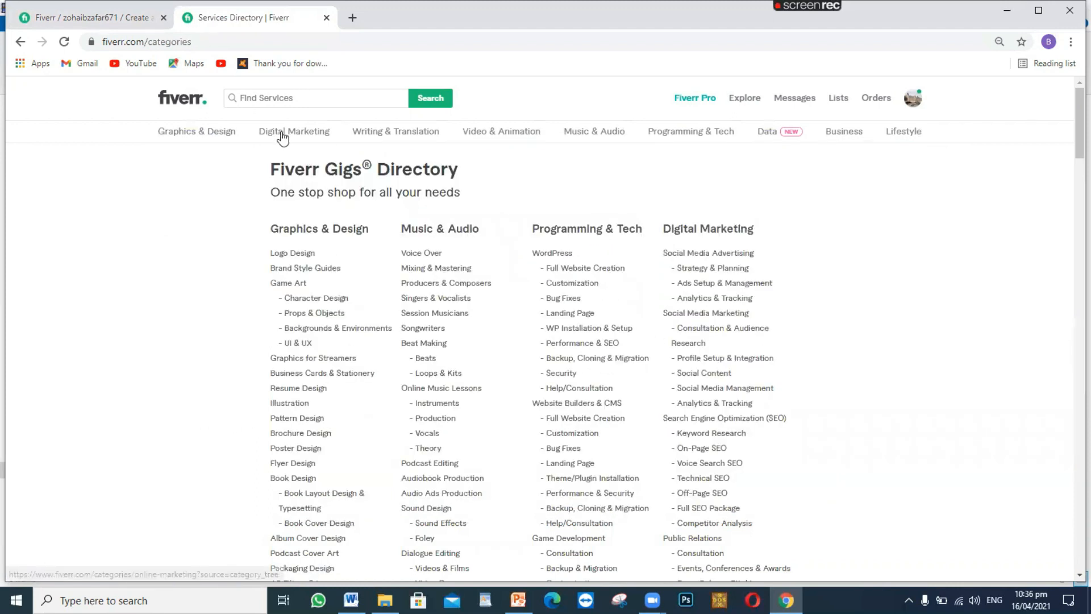
mouse_move(282, 137)
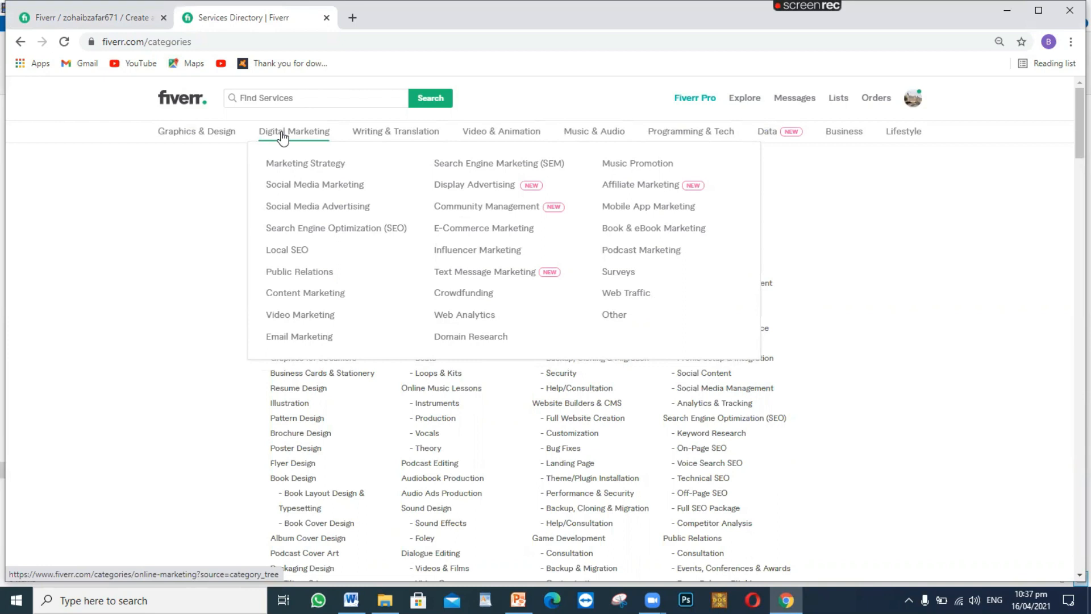
mouse_move(205, 139)
click(295, 100)
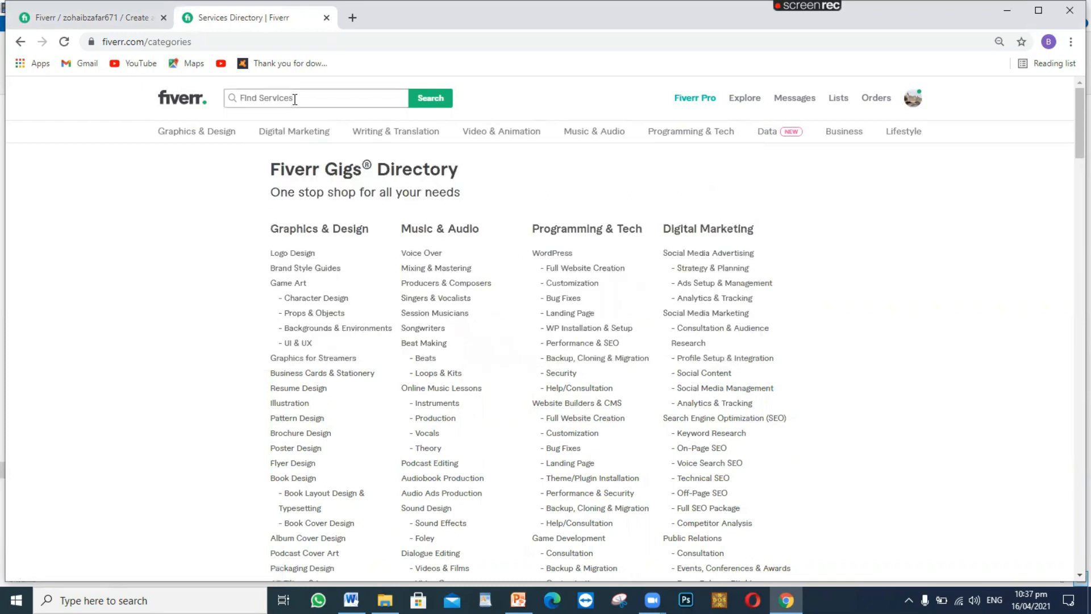
click(295, 99)
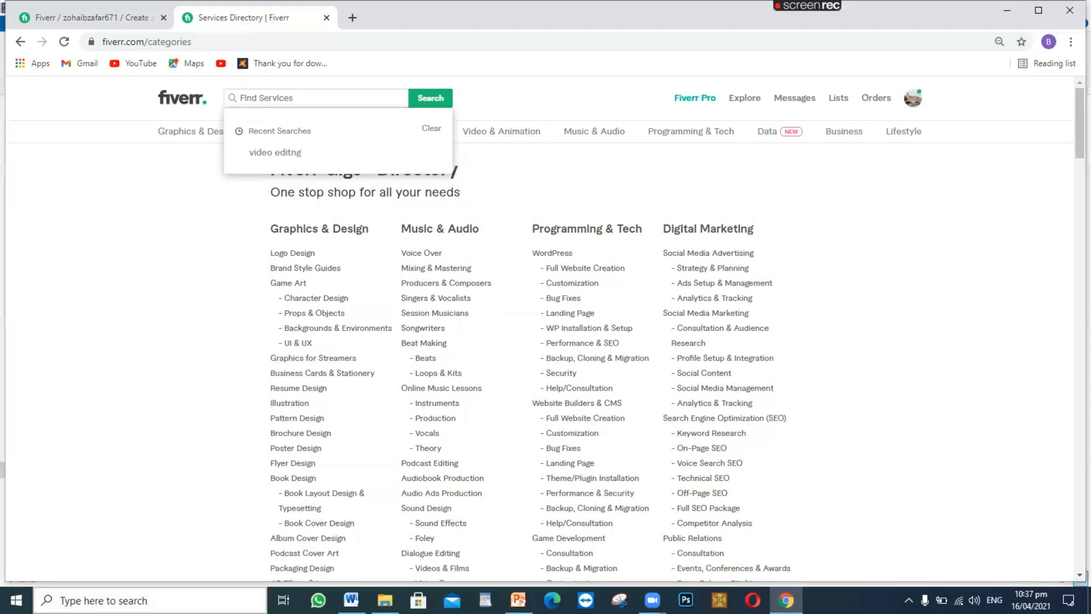
- Launch Microsoft Excel 2010 and dismiss its activation notice
click(113, 600)
text(excel)
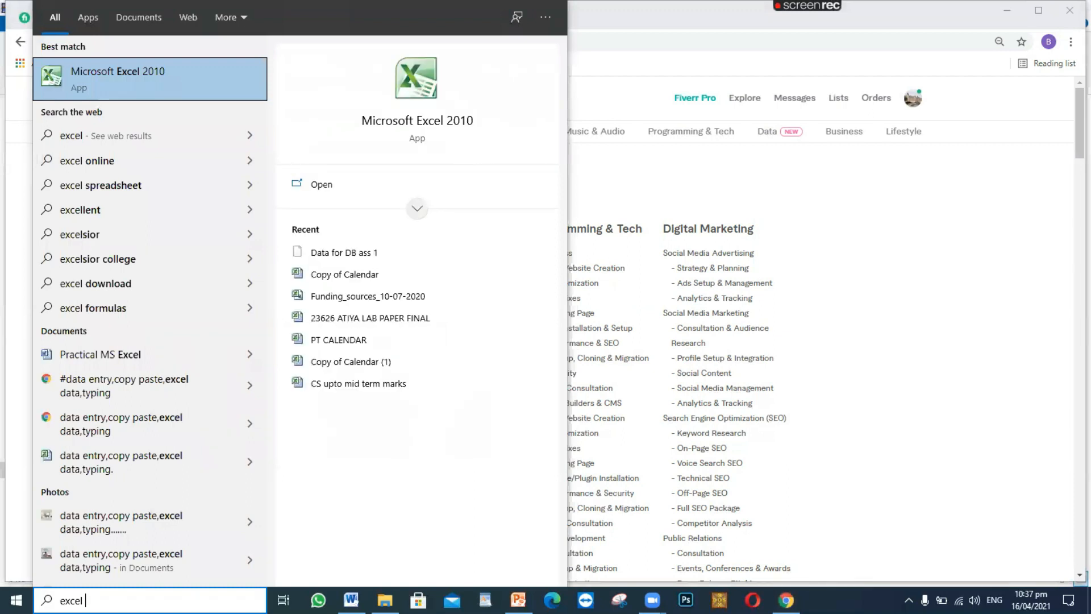
key(Escape)
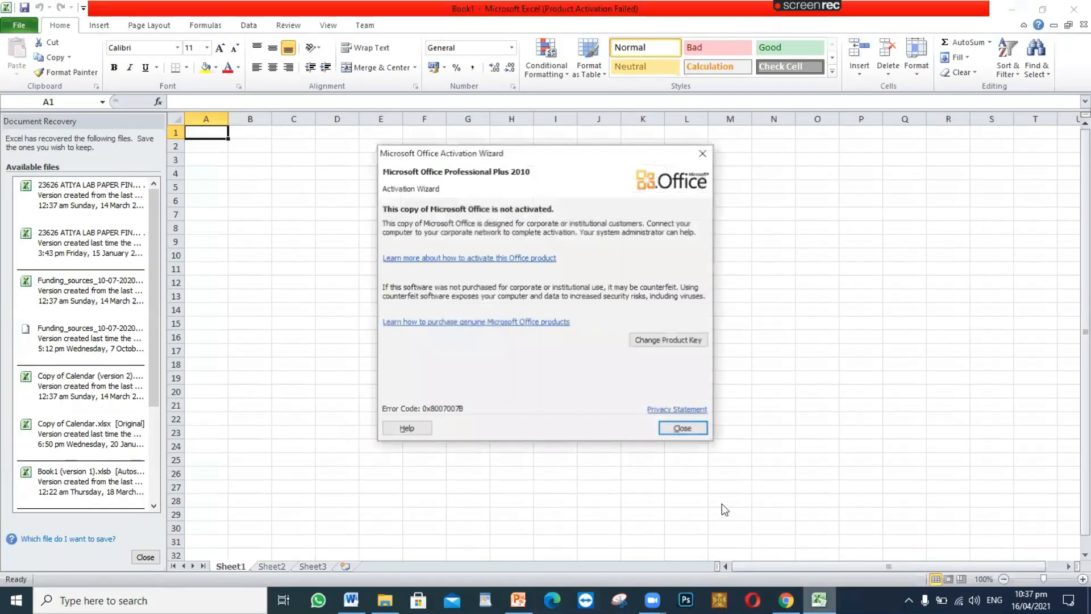
click(683, 428)
mouse_move(785, 599)
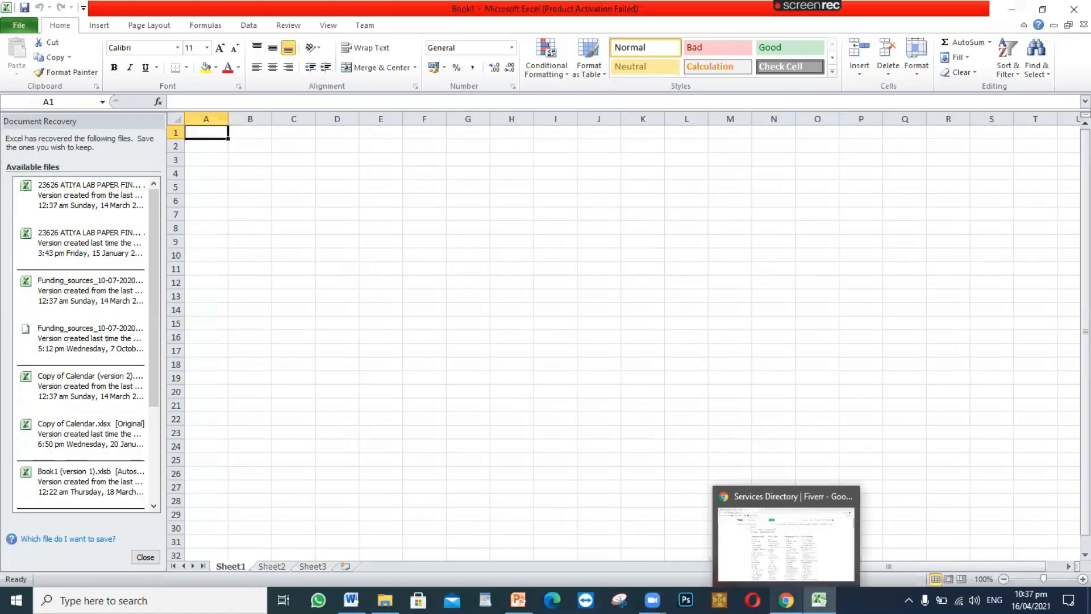
click(786, 599)
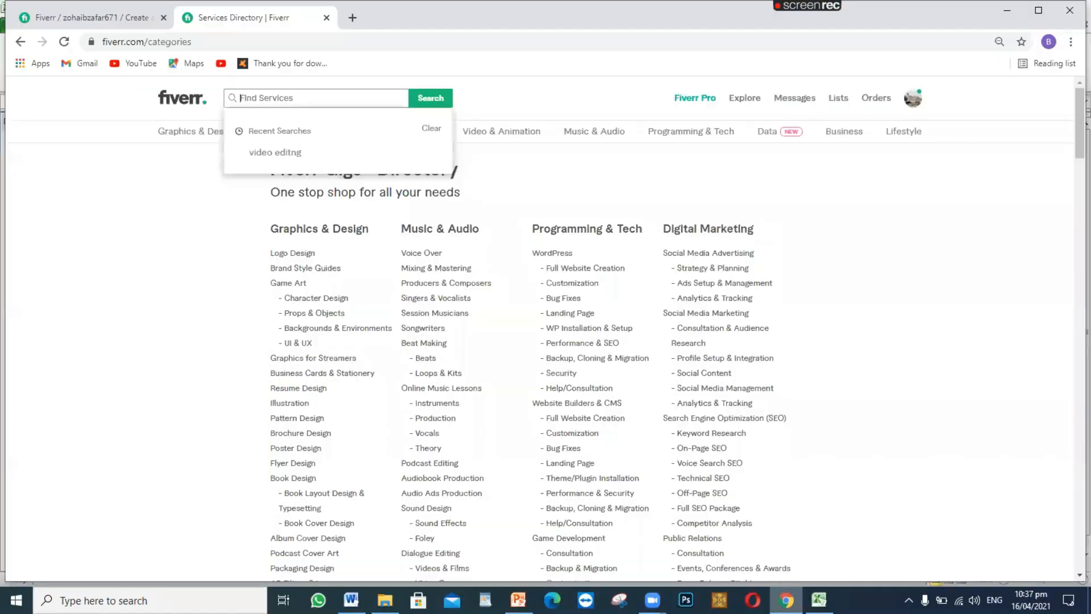
click(195, 353)
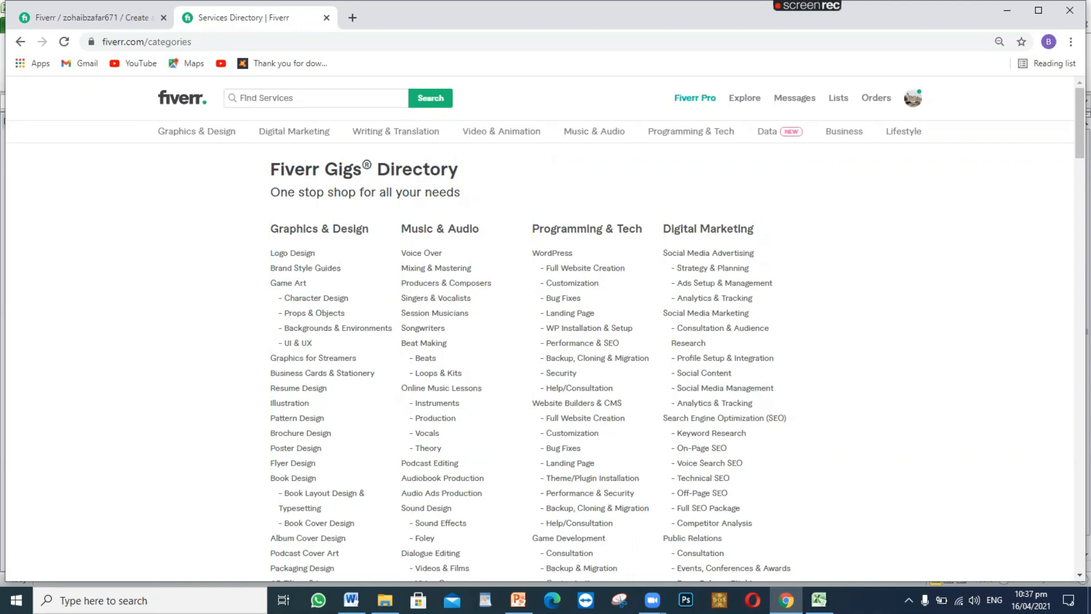
- Switch to Excel and close the Document Recovery pane, keeping the recovered files available for the next start
mouse_move(819, 600)
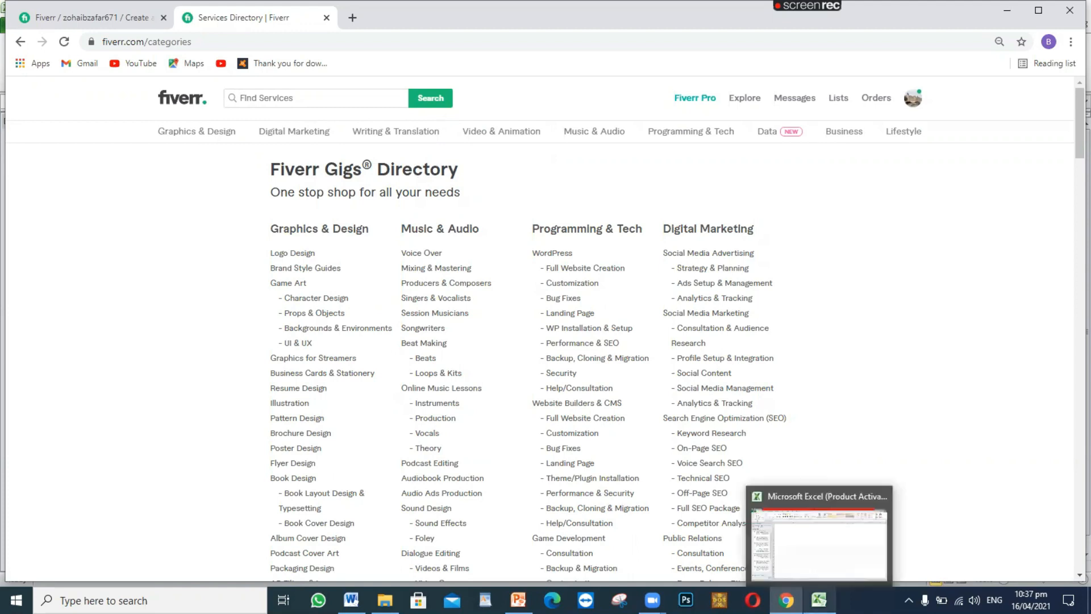
click(809, 547)
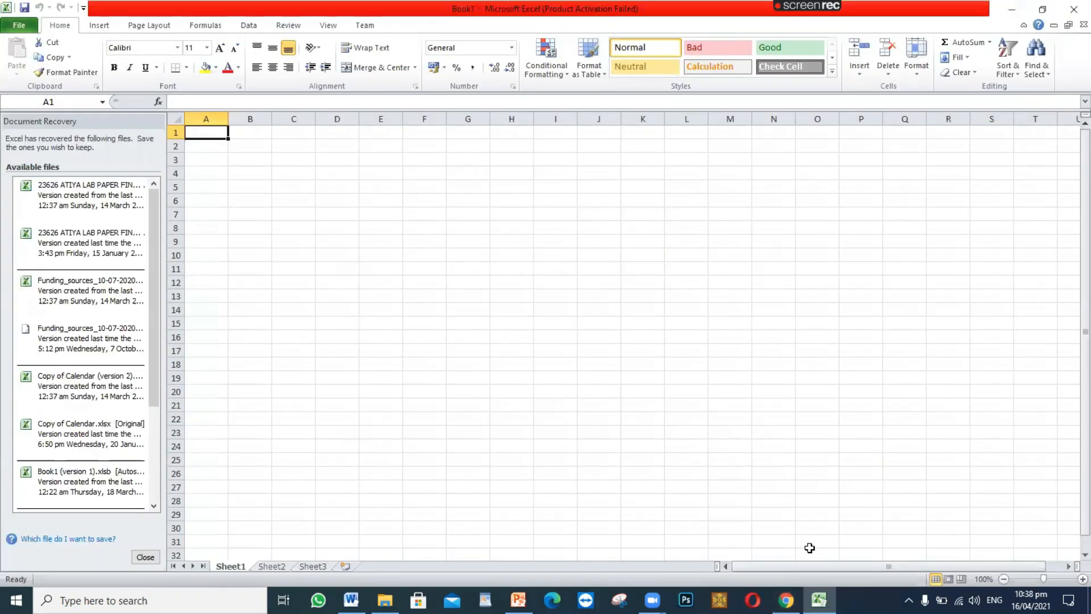
click(146, 556)
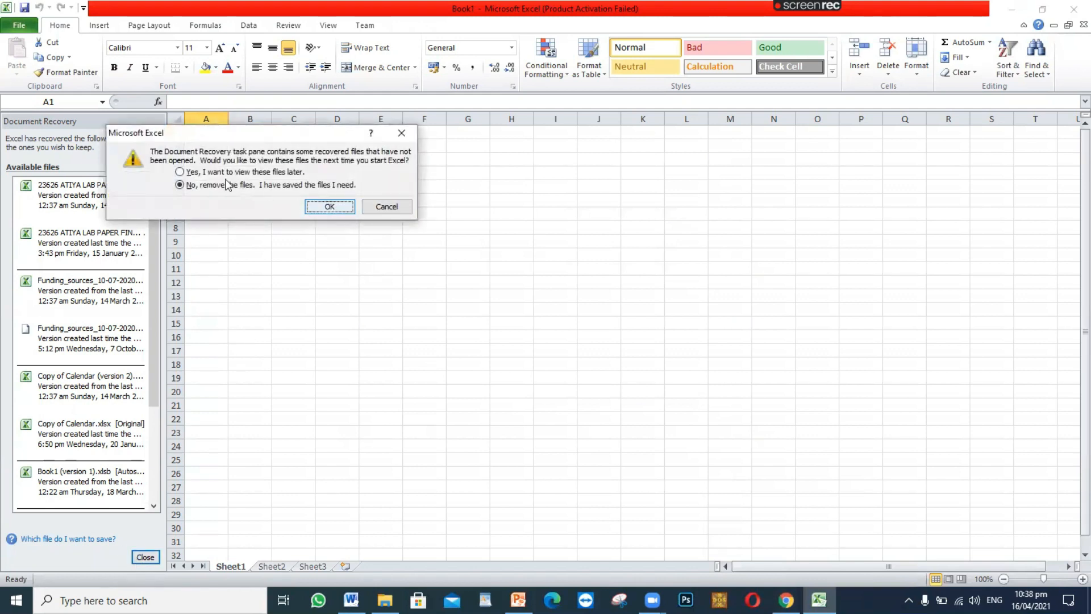
click(191, 173)
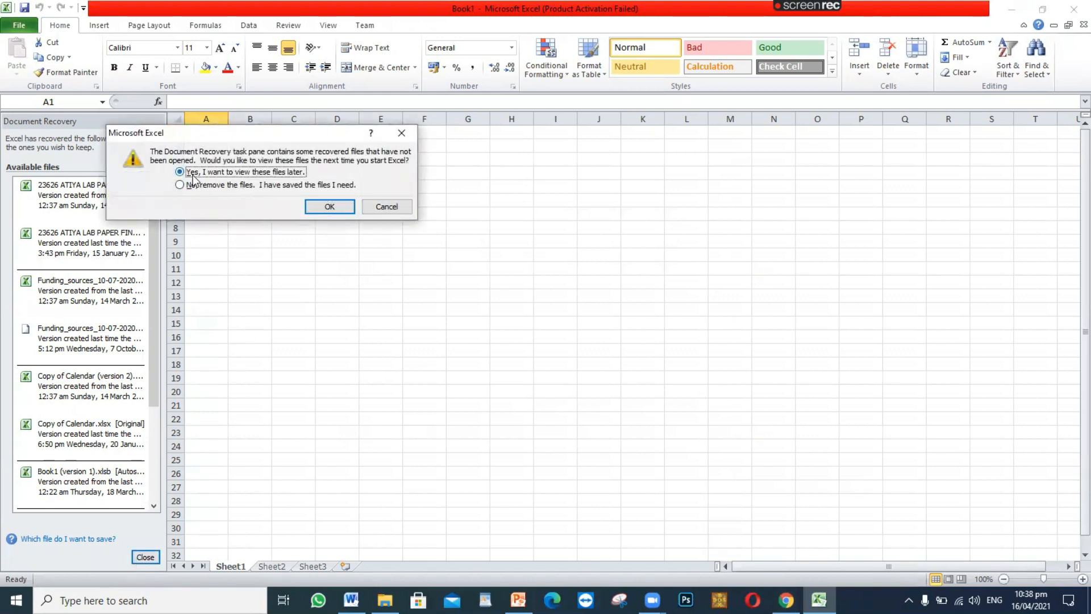
click(322, 209)
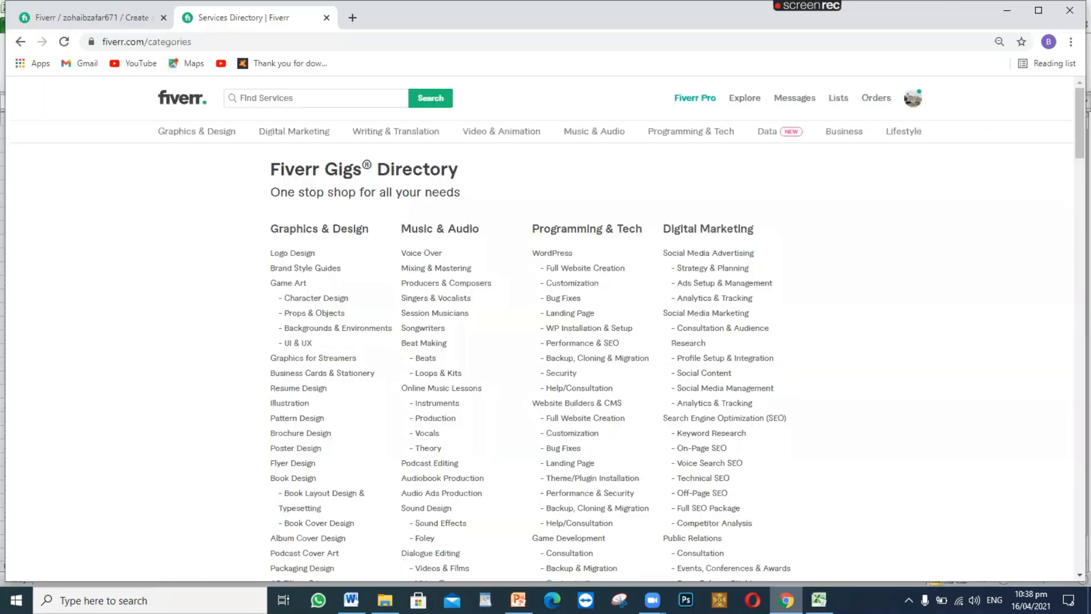
- Switch to Fiverr in the browser, search for "instagram stories" using the matching suggestion, and check how many services are available
click(786, 599)
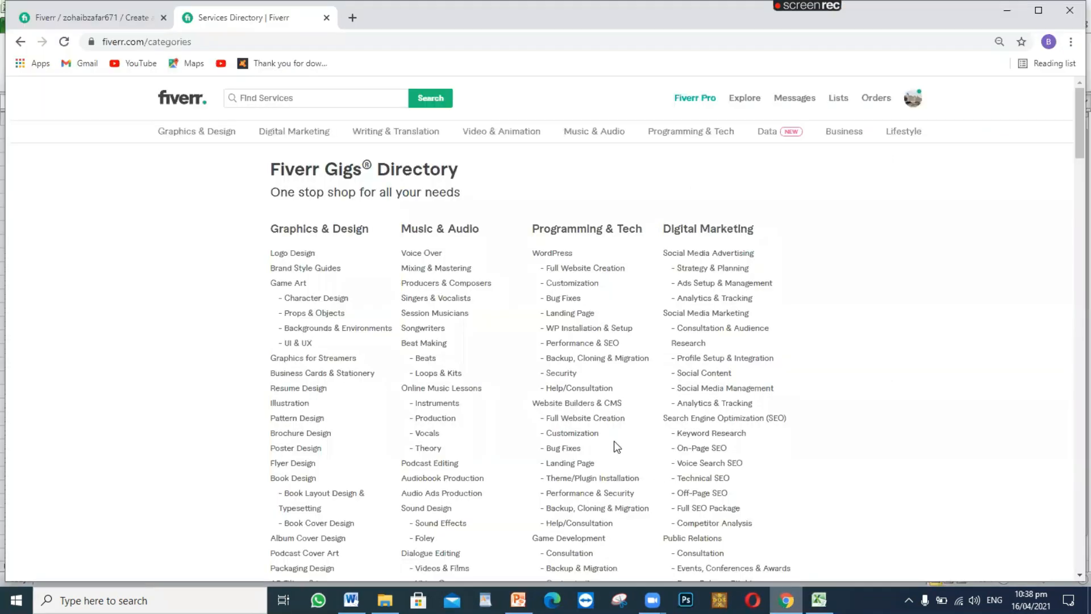
click(324, 100)
text(I)
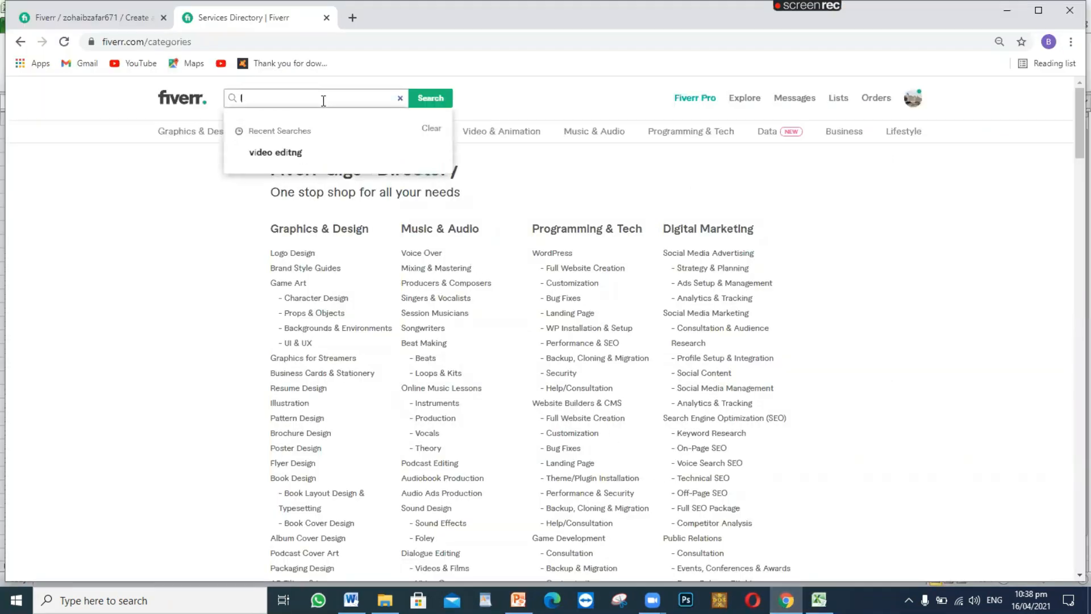
text(nsta)
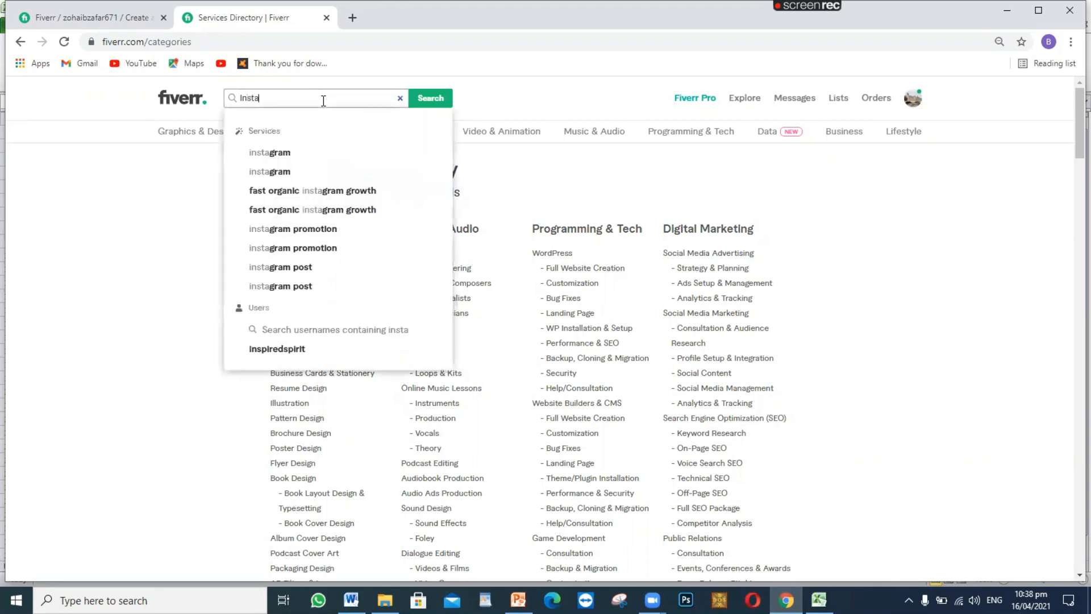
text(gram )
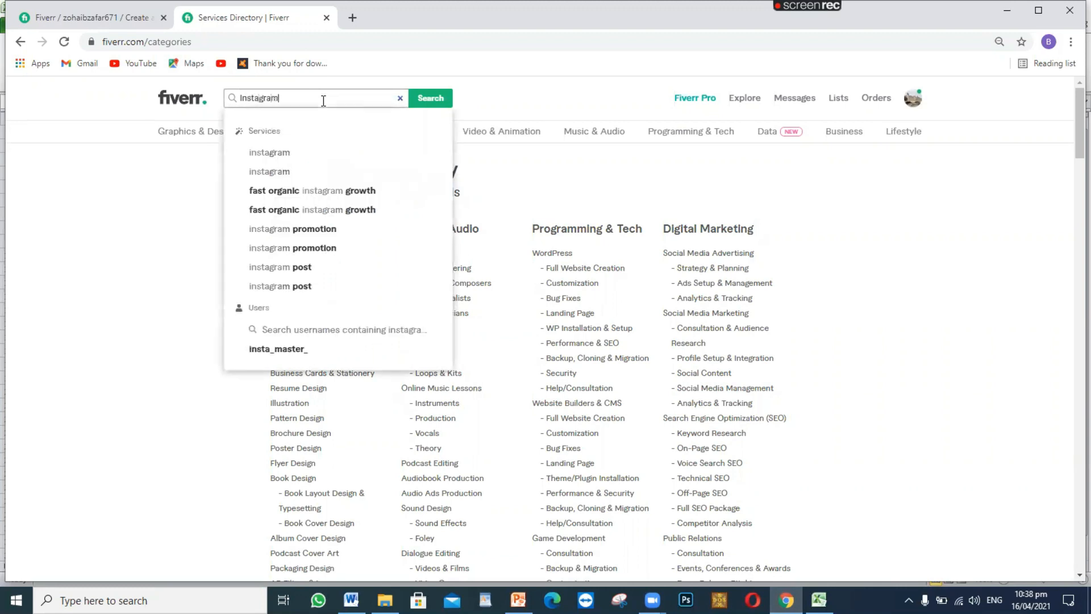
text(st)
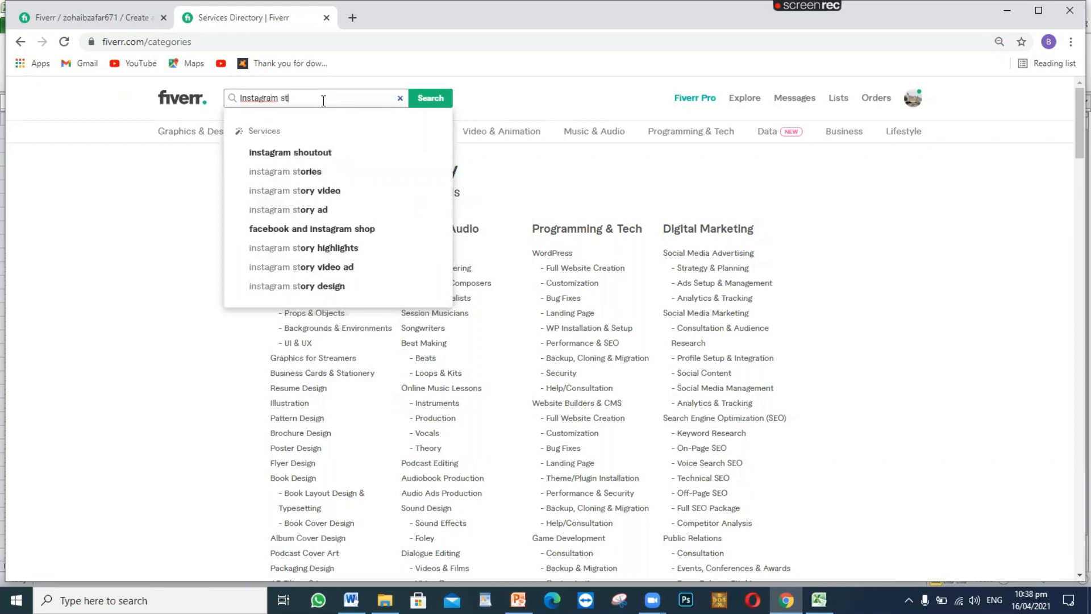
text(ories)
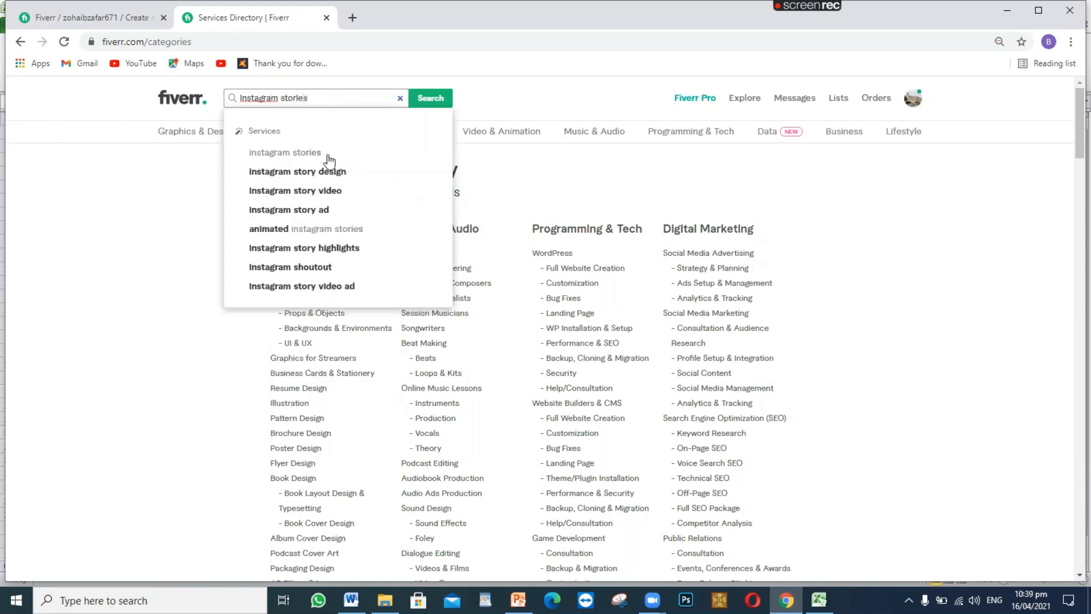
click(340, 155)
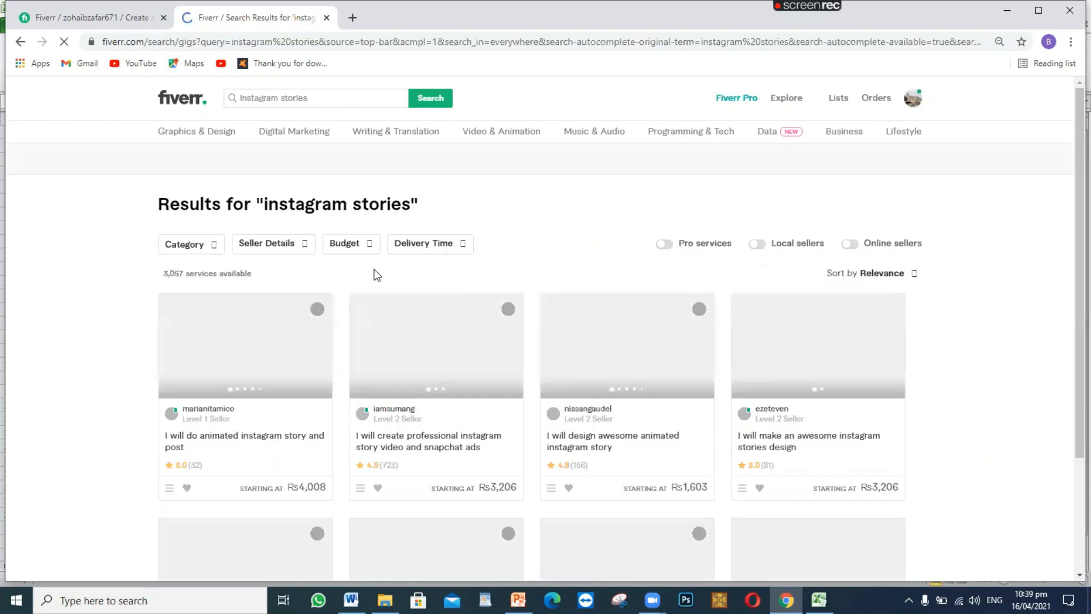
double_click(176, 274)
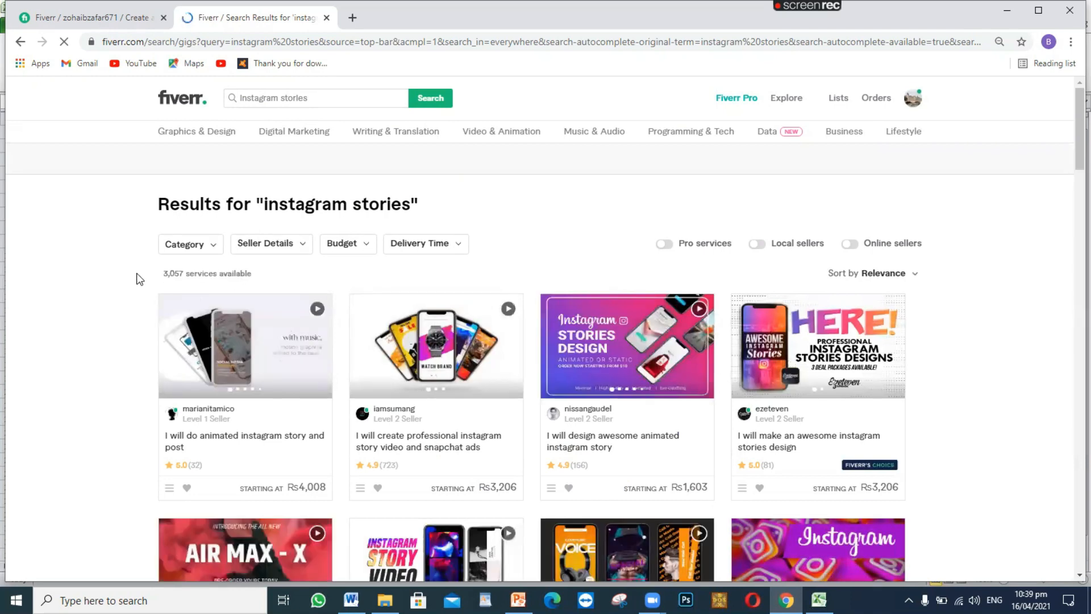
- Return to the new gig form and review its title, category and search tags fields
key(ctrl+shift+Tab)
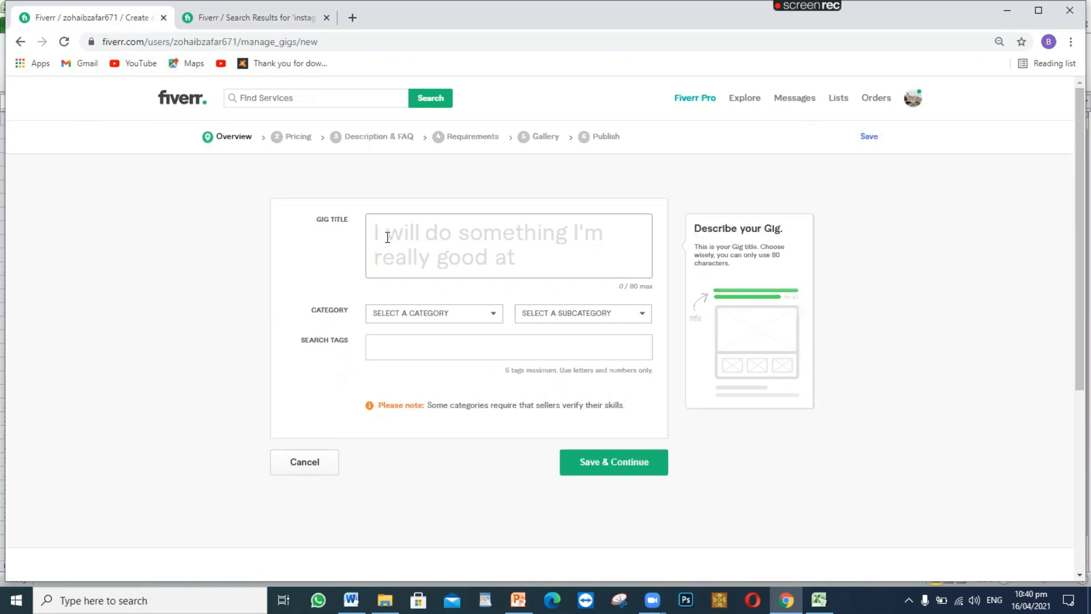
click(488, 239)
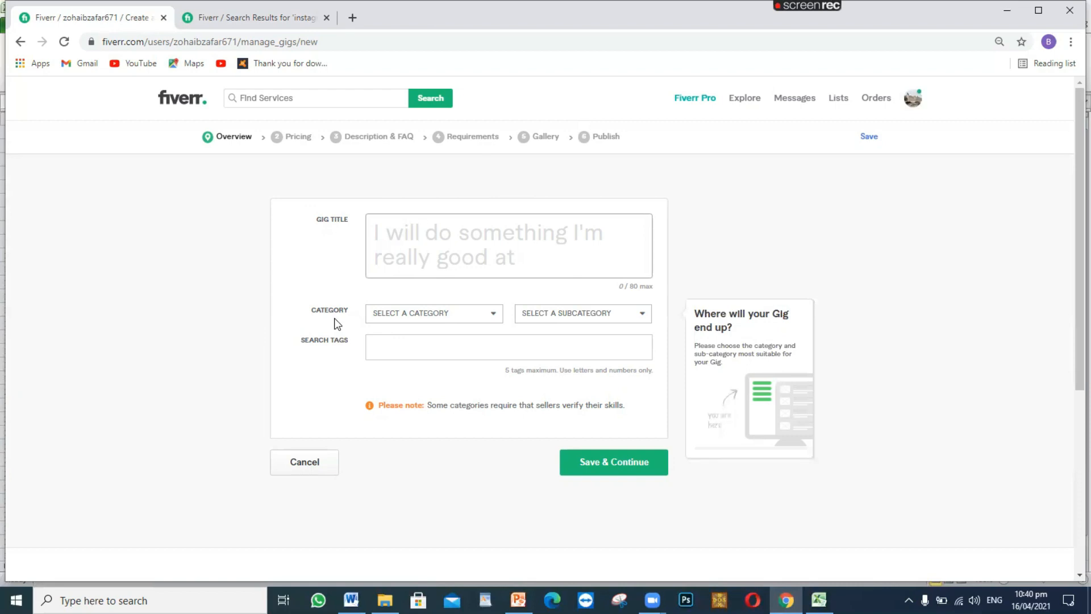
- Open the first three gigs from the "instagram stories" search results, each in its own browser tab
click(258, 22)
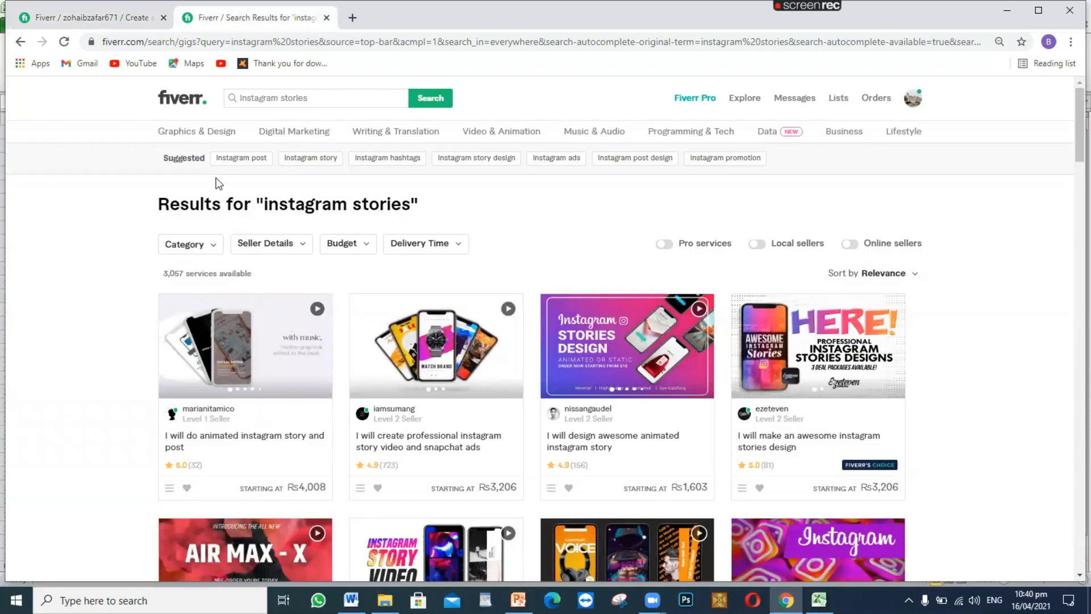
click(246, 359)
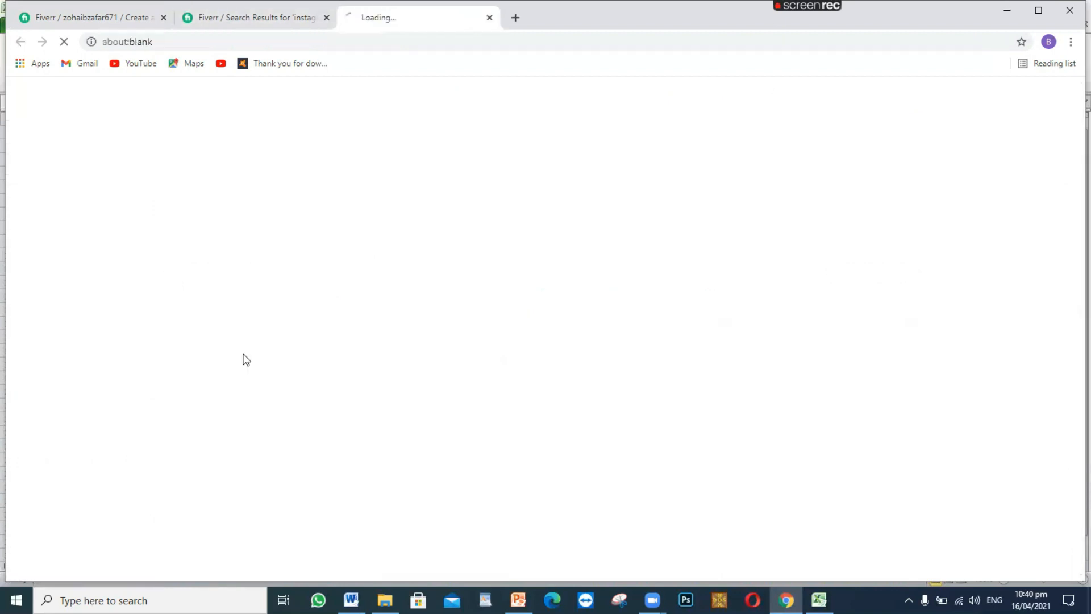
click(210, 16)
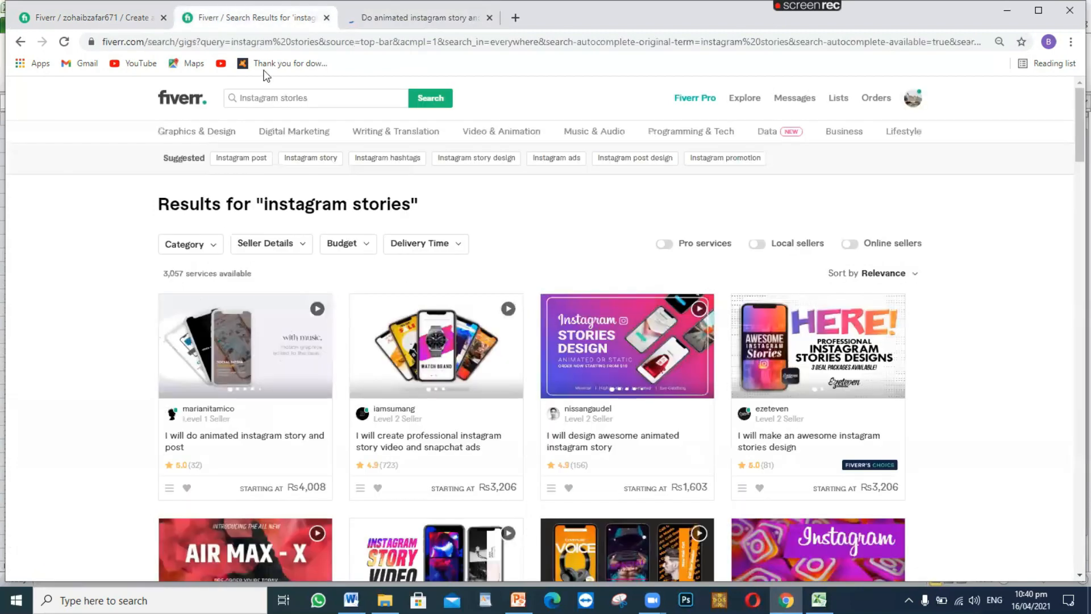
click(413, 335)
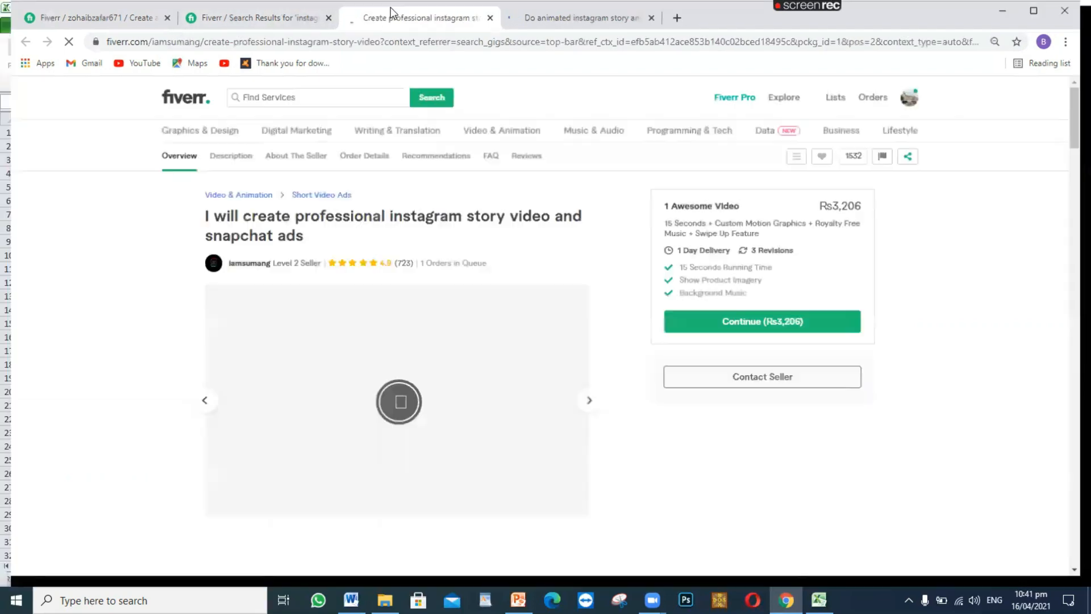
double_click(266, 7)
click(251, 33)
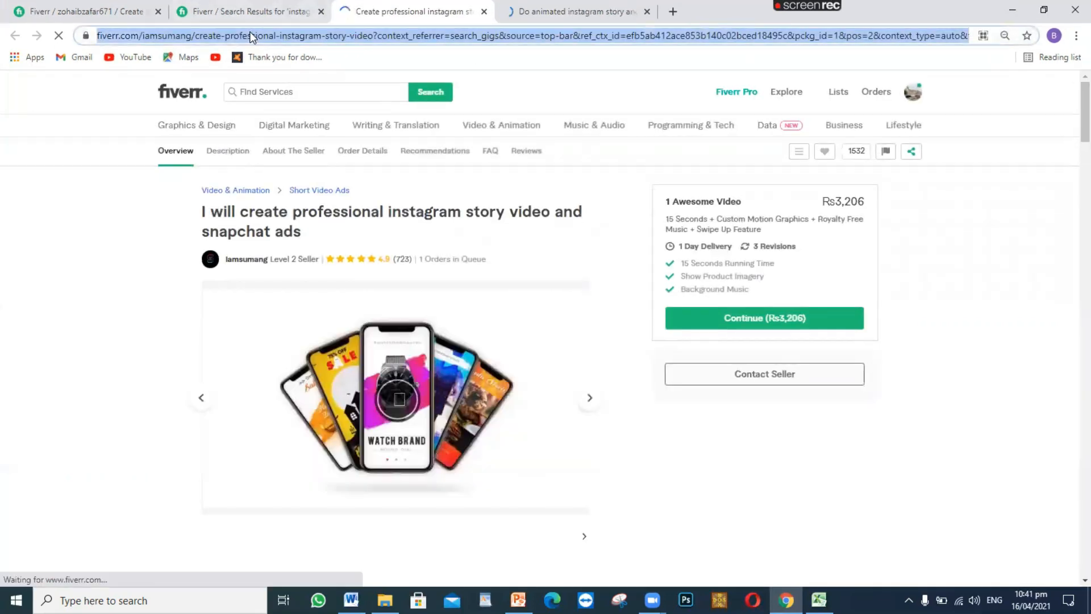
click(248, 15)
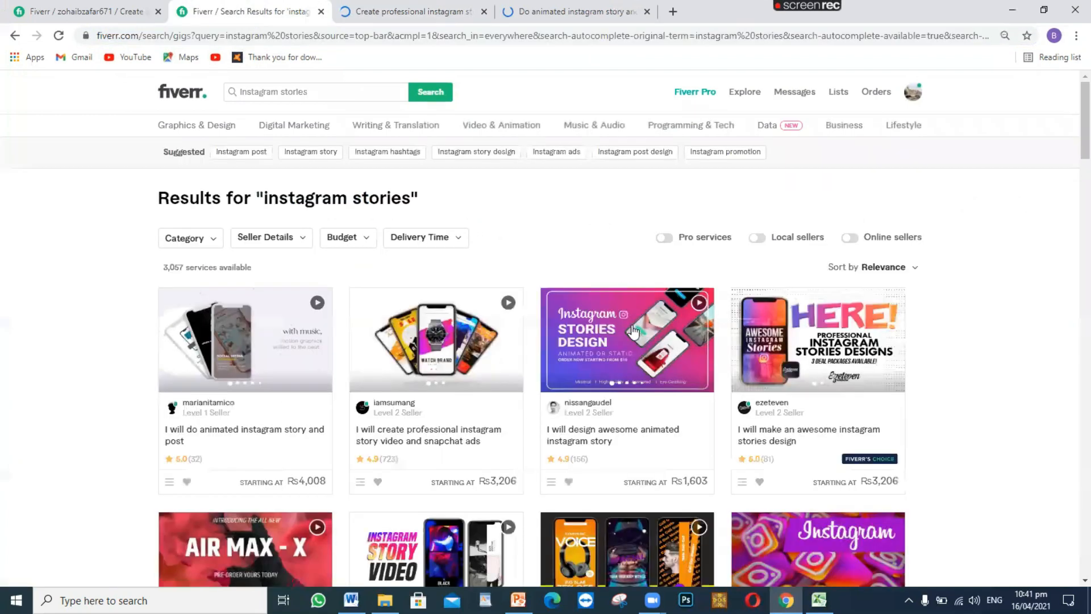
click(631, 325)
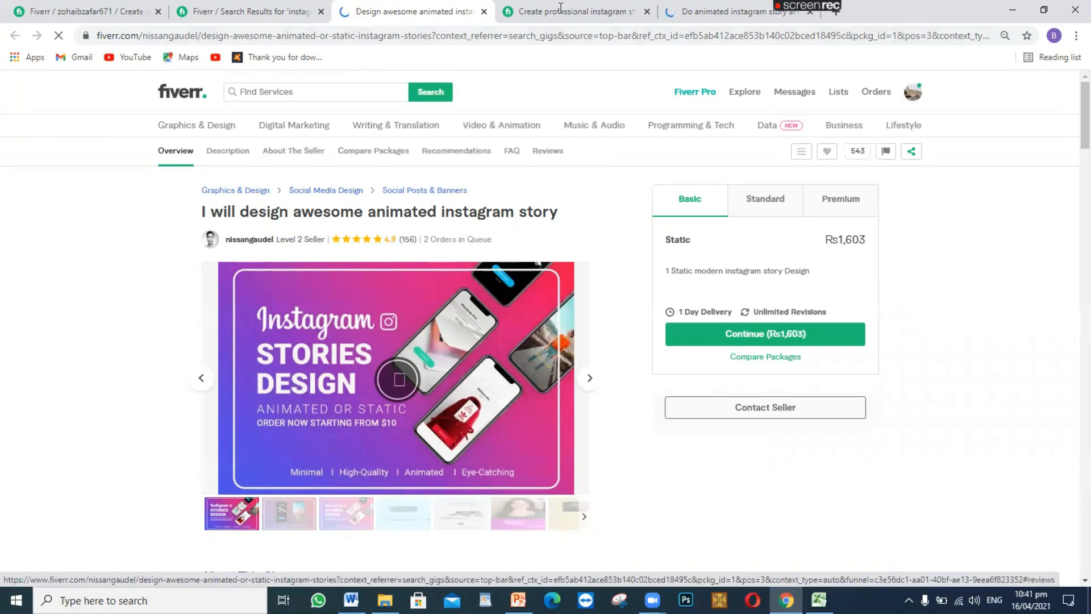
- Compare the category and subcategory paths shown above the titles of the three opened gigs
click(520, 11)
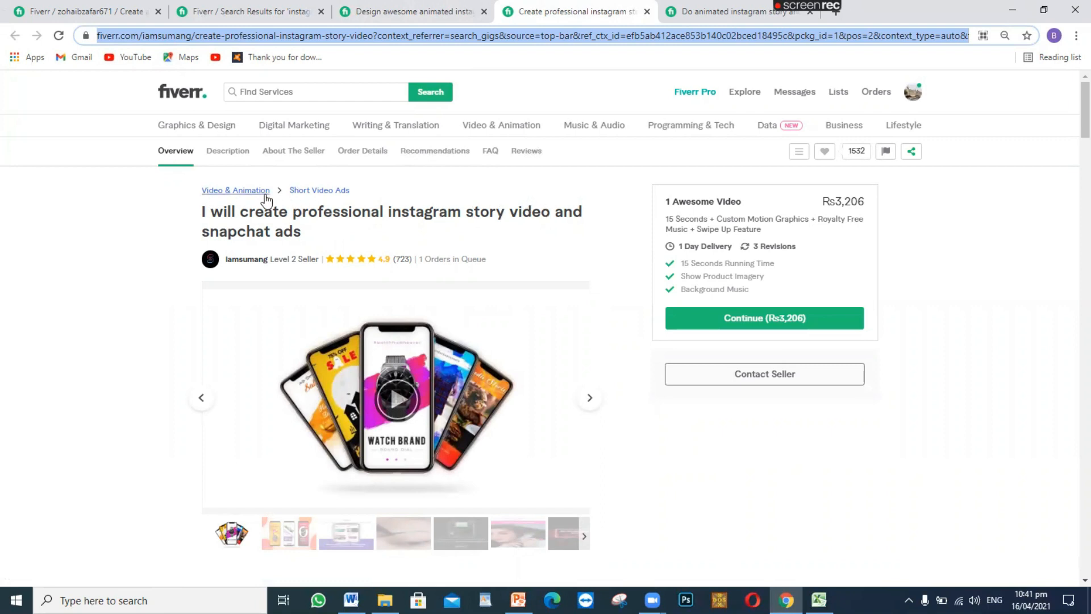
click(685, 17)
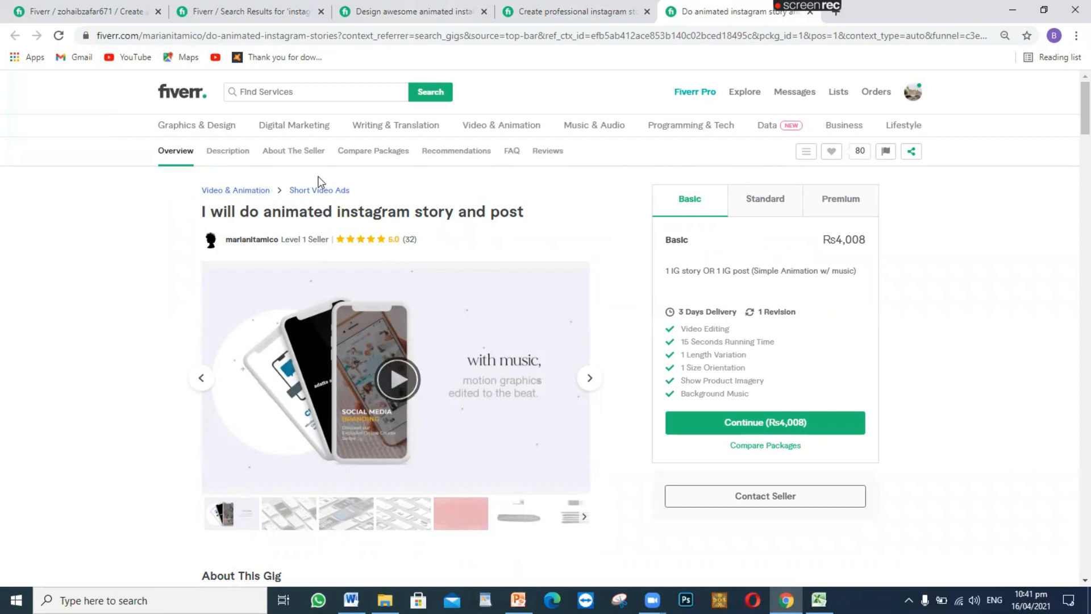
click(388, 11)
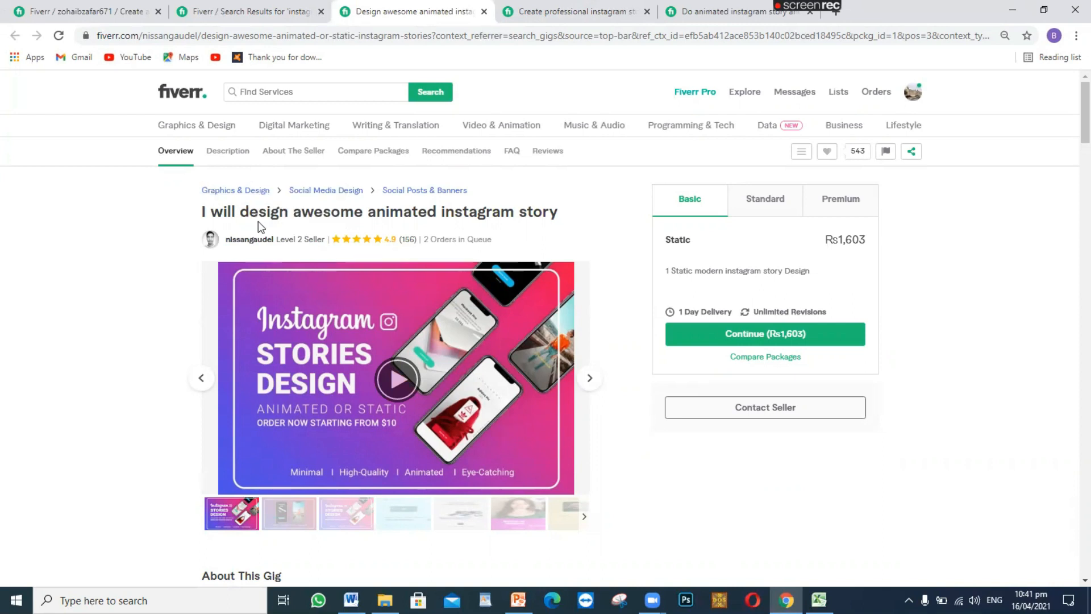
- Set the new gig's category to Graphics & Design and its subcategory to Social Media Design
click(57, 12)
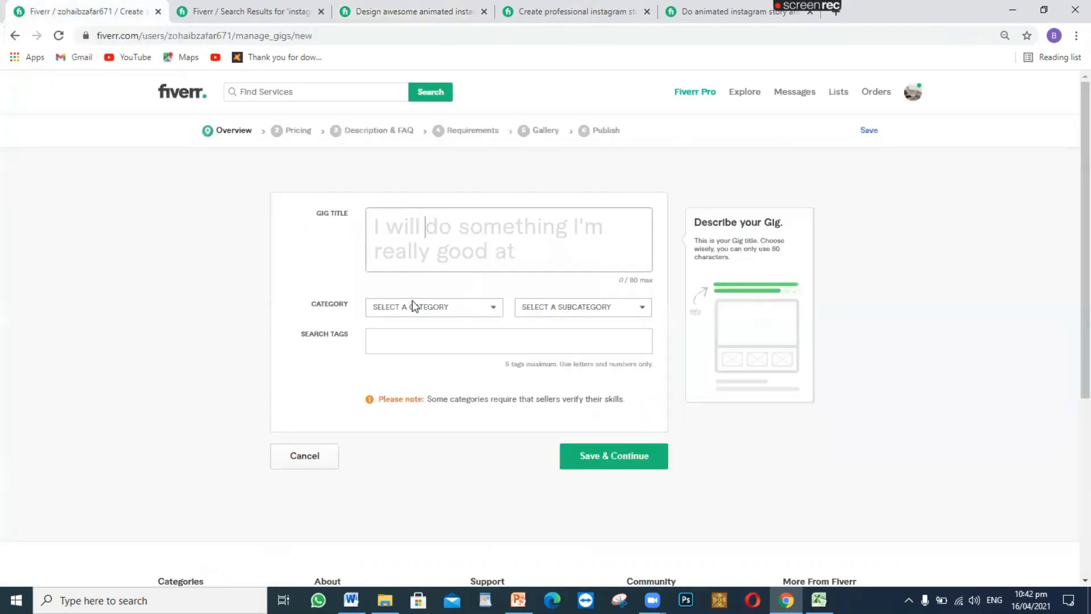
click(430, 310)
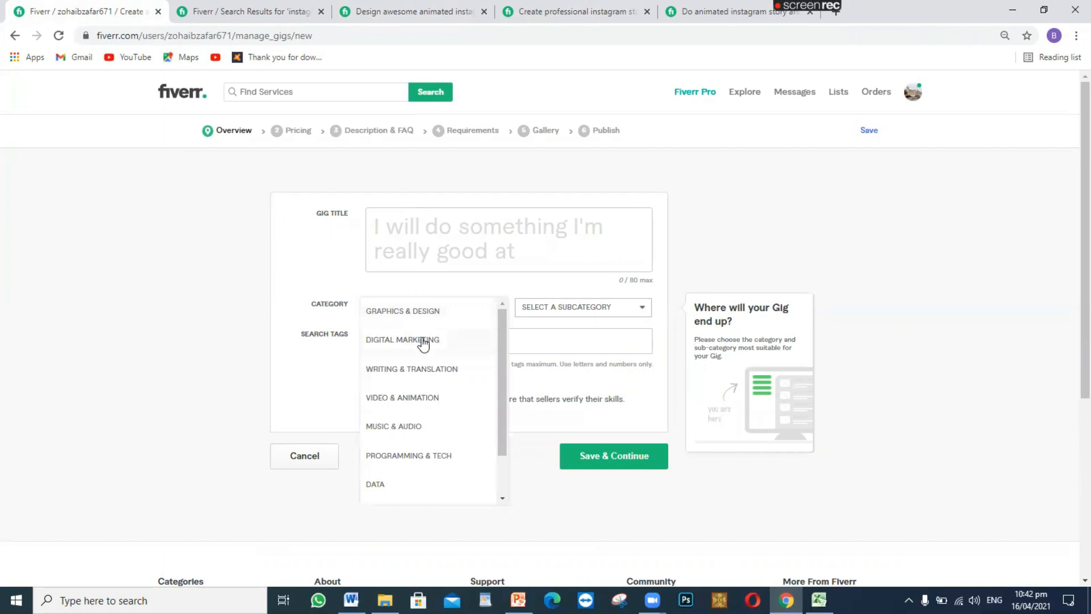
click(419, 315)
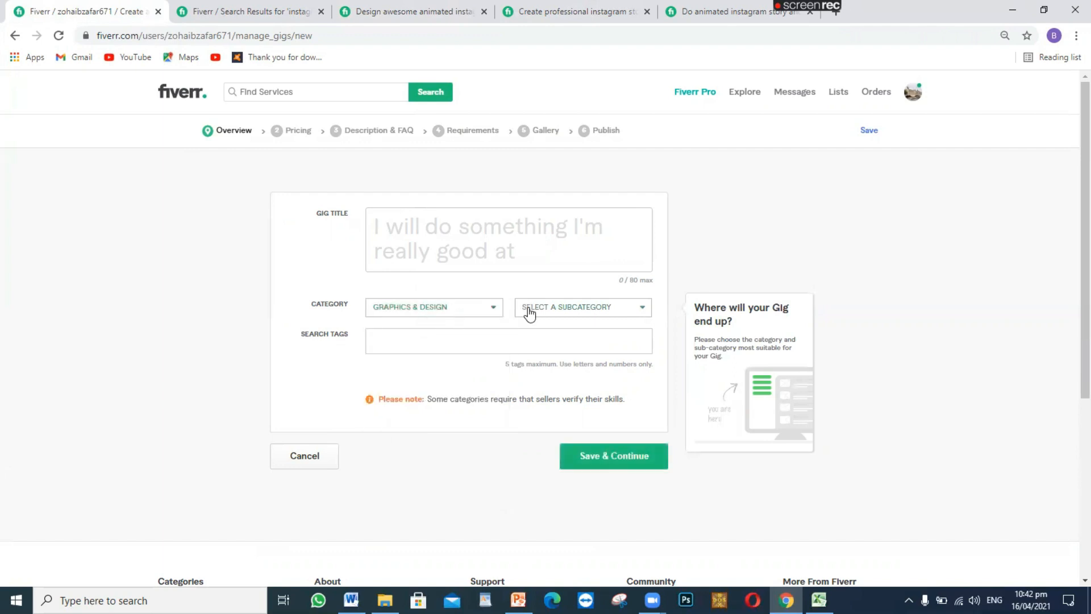
click(528, 309)
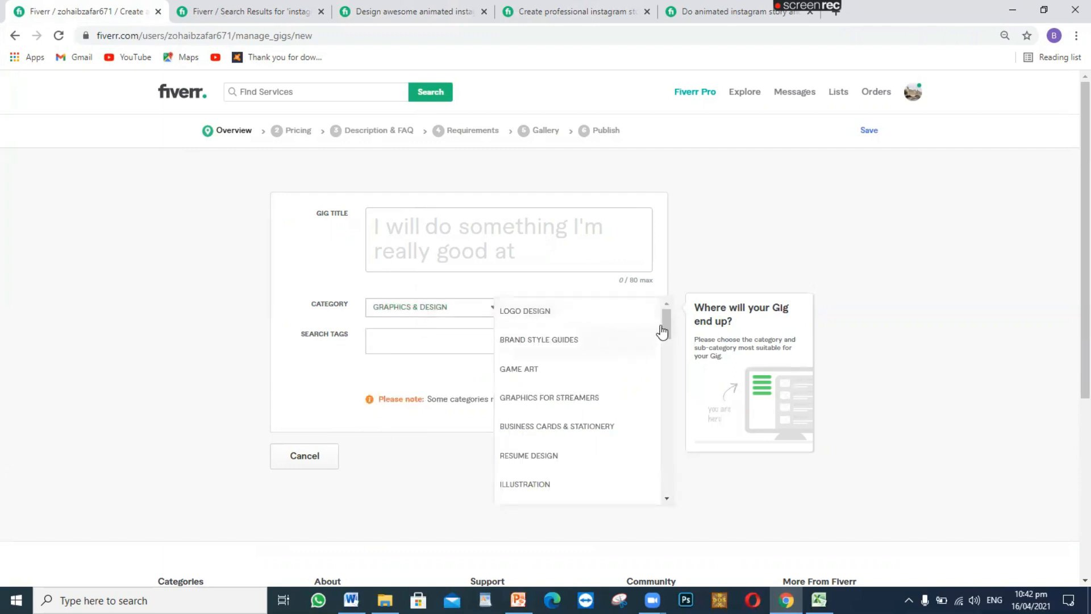
drag(664, 333, 664, 404)
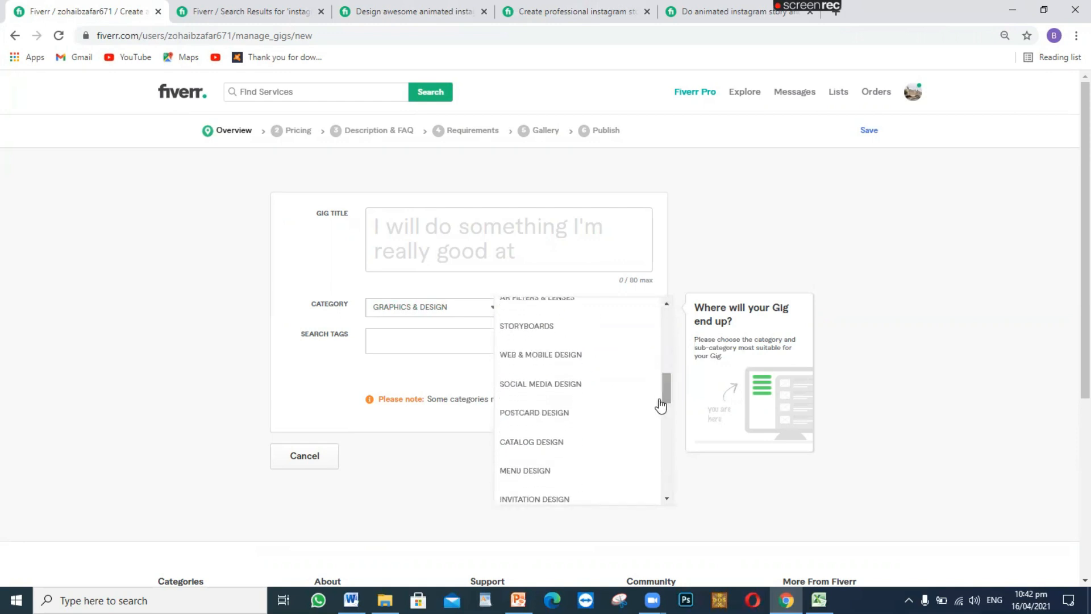
click(536, 384)
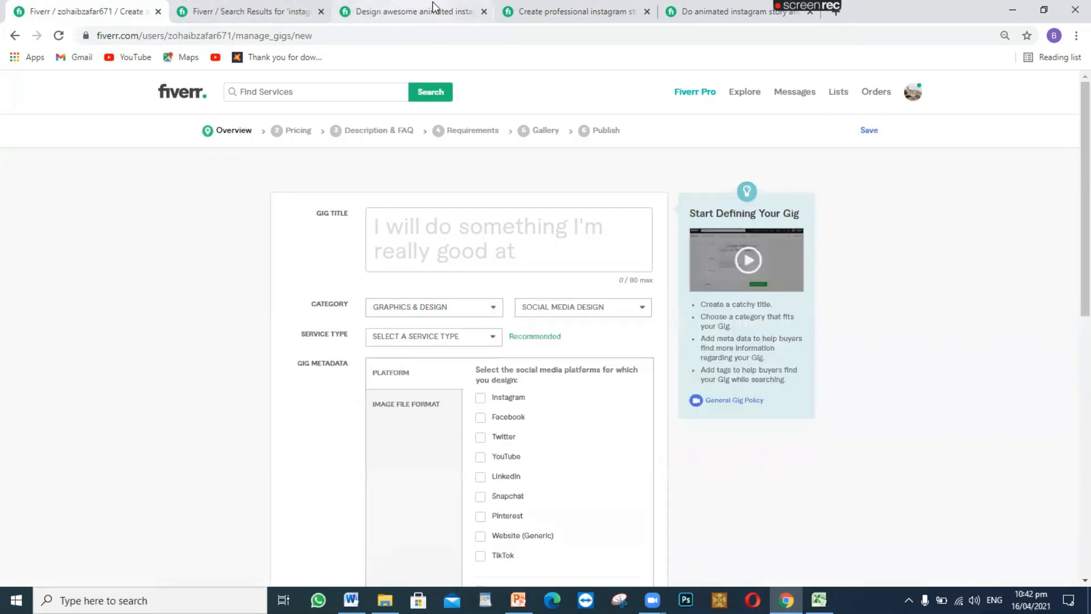
- Check the category path of the competing animated Instagram story gig and set the new gig's service type to Social Posts & Banners
click(528, 11)
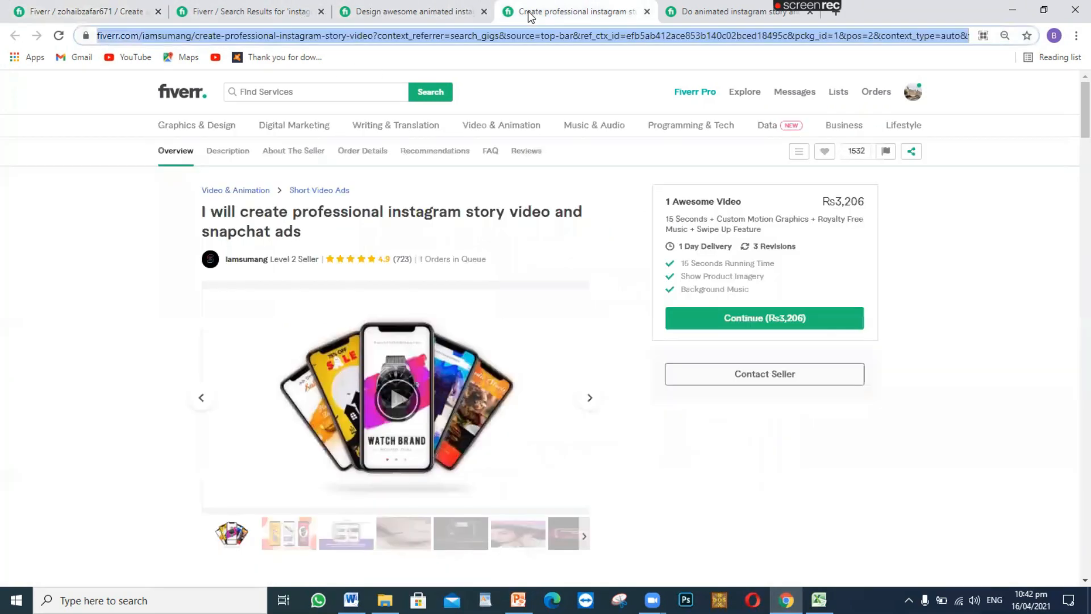
click(440, 10)
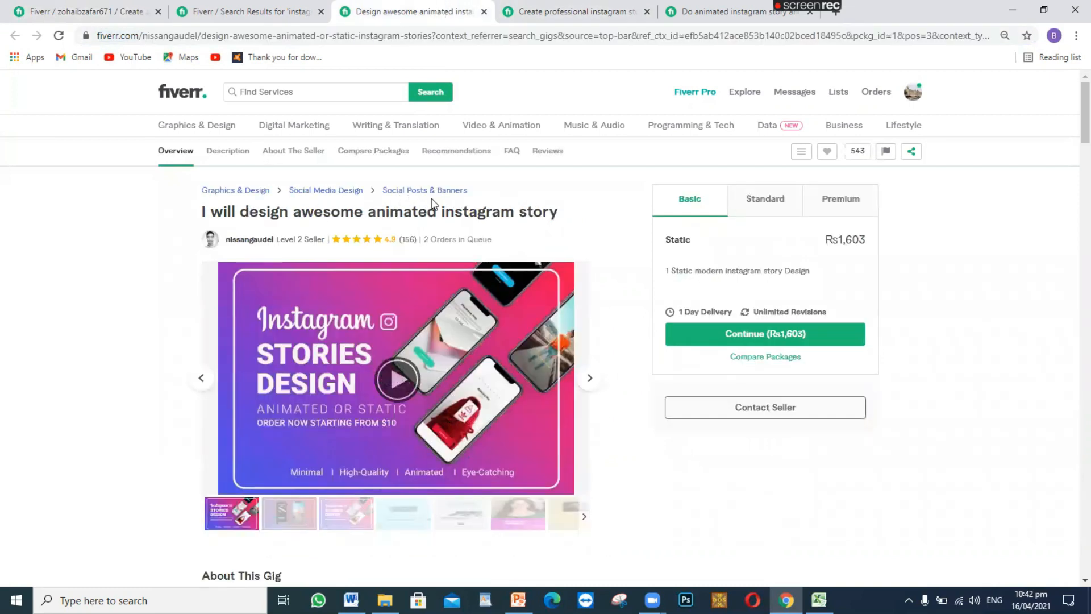
click(85, 11)
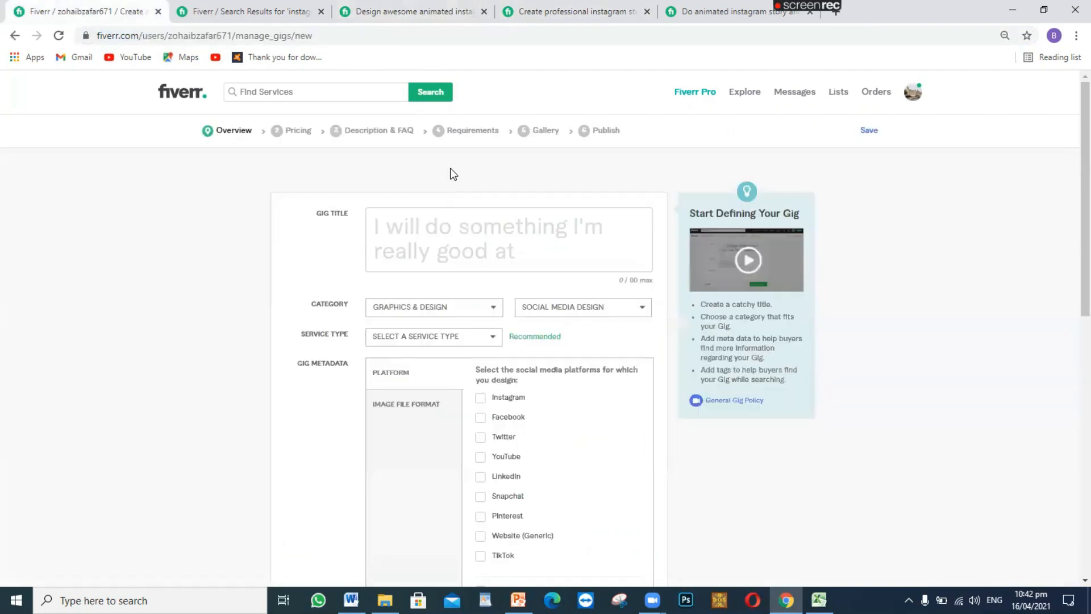
click(441, 340)
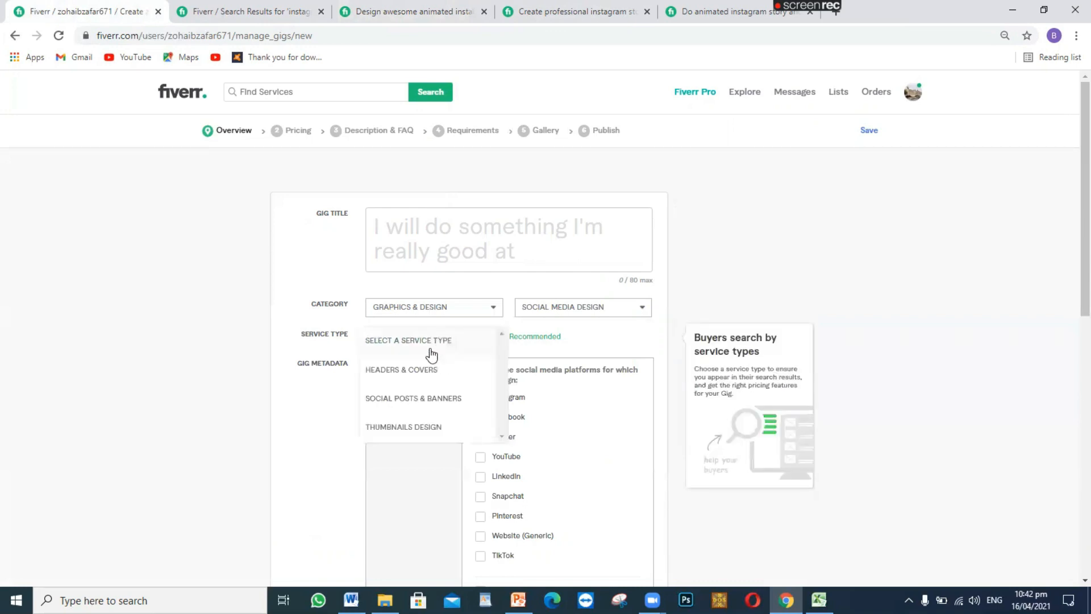
click(454, 401)
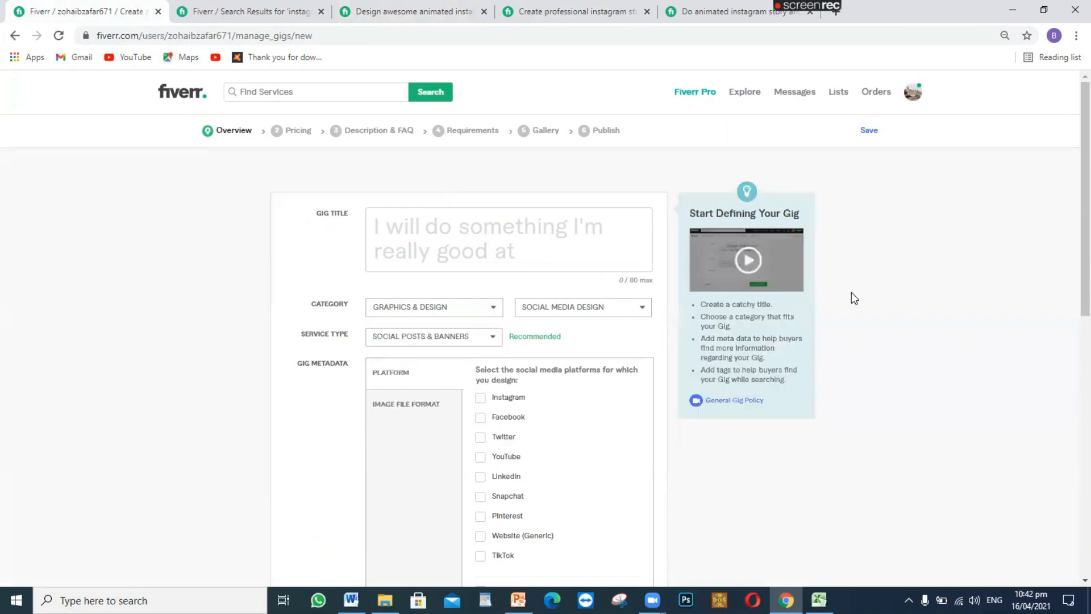
- In the gig metadata, choose Instagram as the platform and Advertisements as the post type
scroll(1072, 256, down, 2)
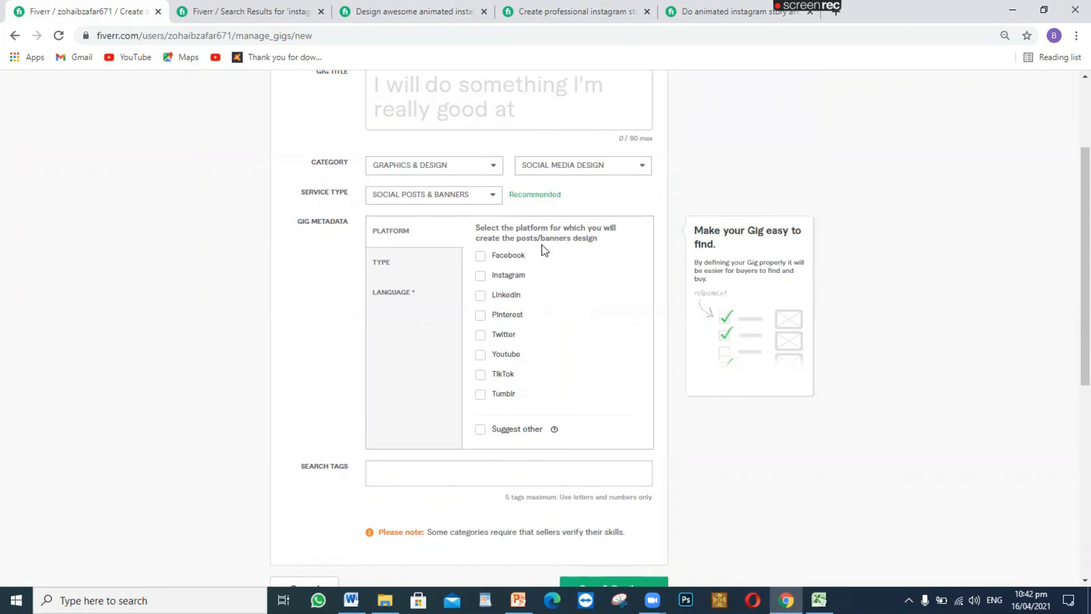
click(481, 276)
click(398, 294)
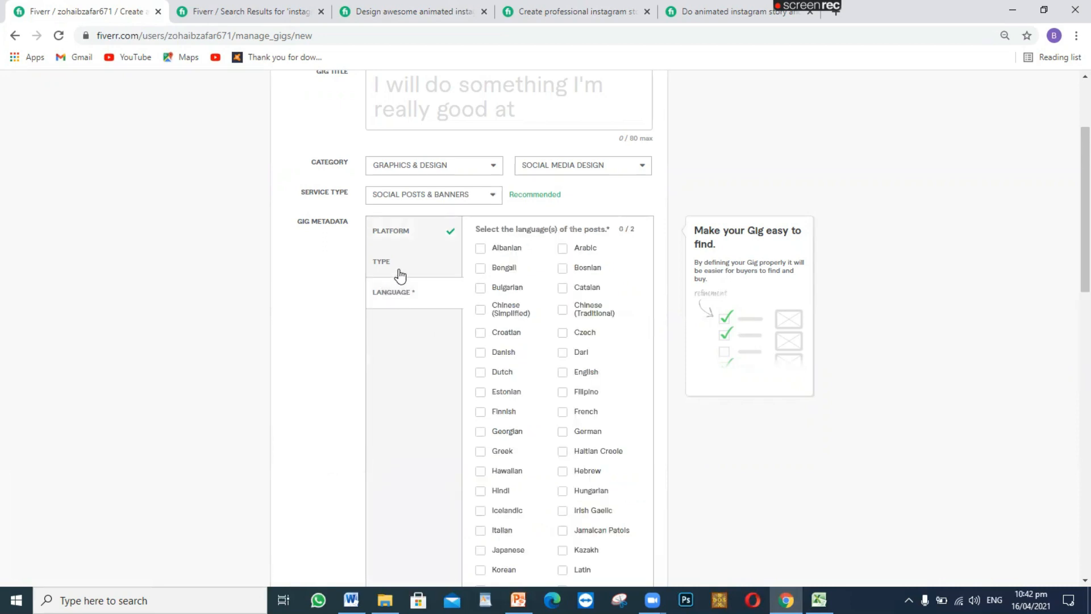
click(399, 273)
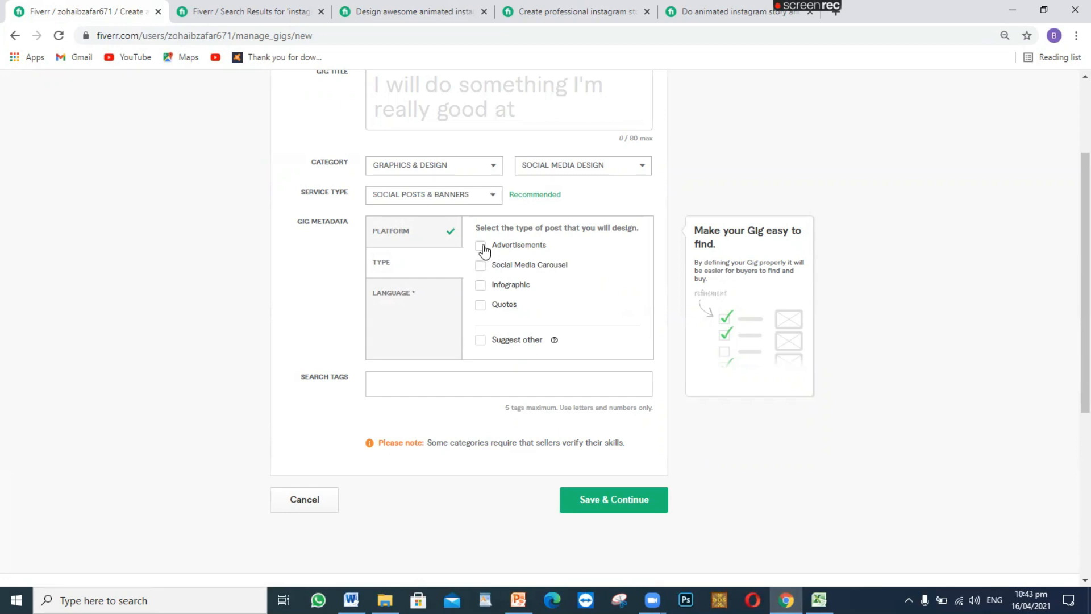
click(481, 248)
- Select Urdu and English as the languages of the posts in the gig metadata
click(404, 301)
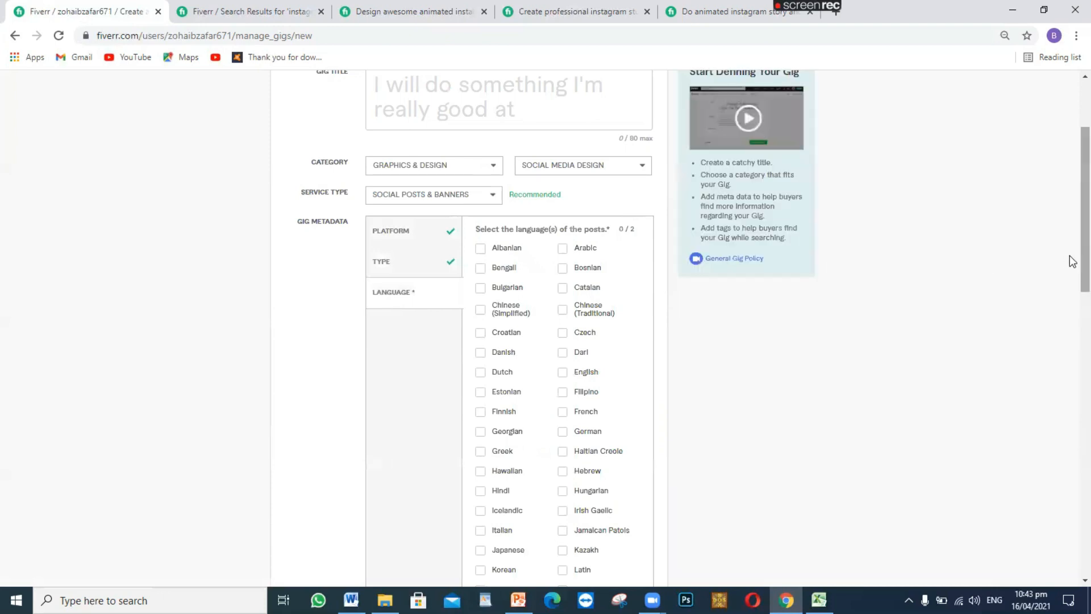
scroll(1072, 278, down, 3)
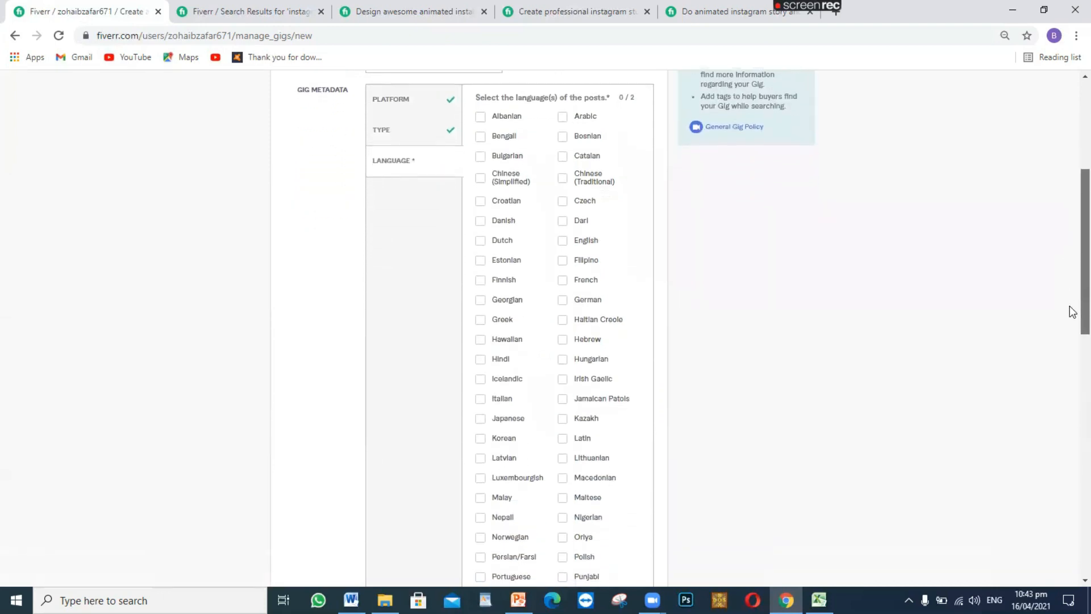
scroll(1071, 313, down, 3)
scroll(1071, 361, down, 1)
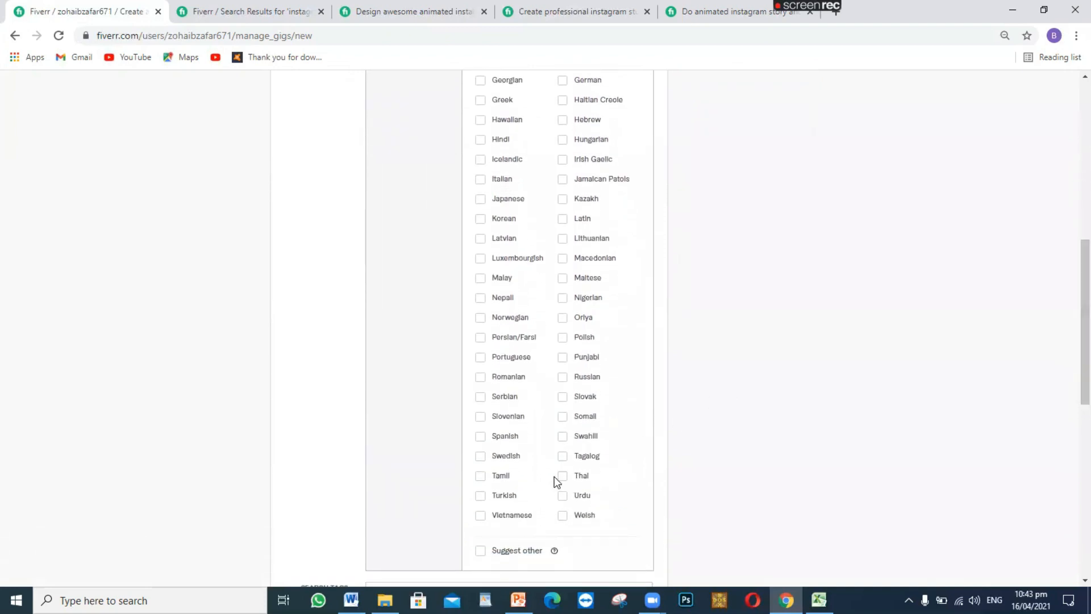
click(562, 497)
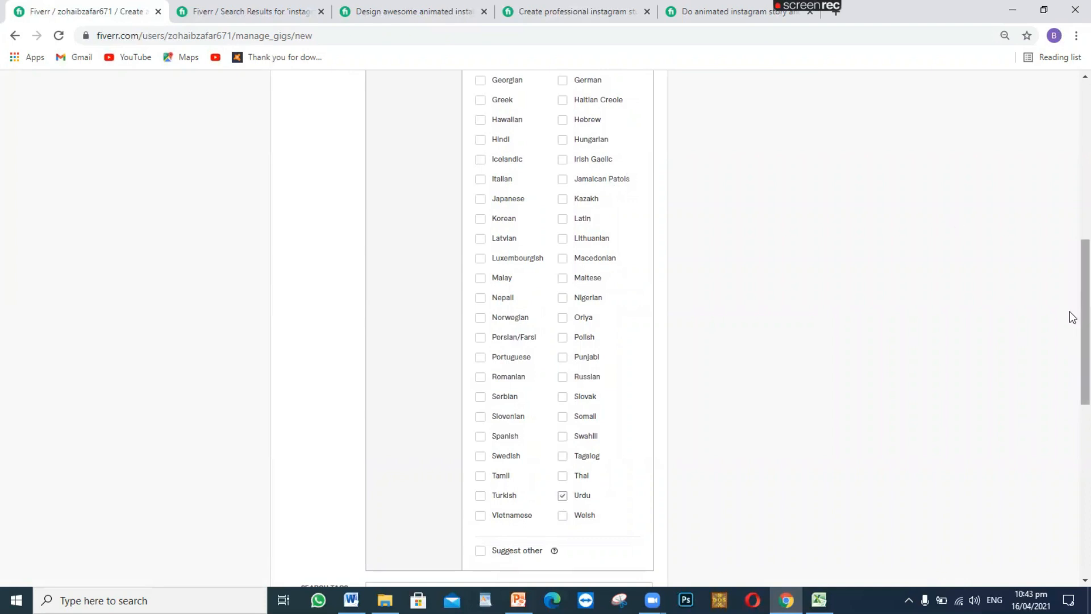
drag(1072, 321, 1072, 270)
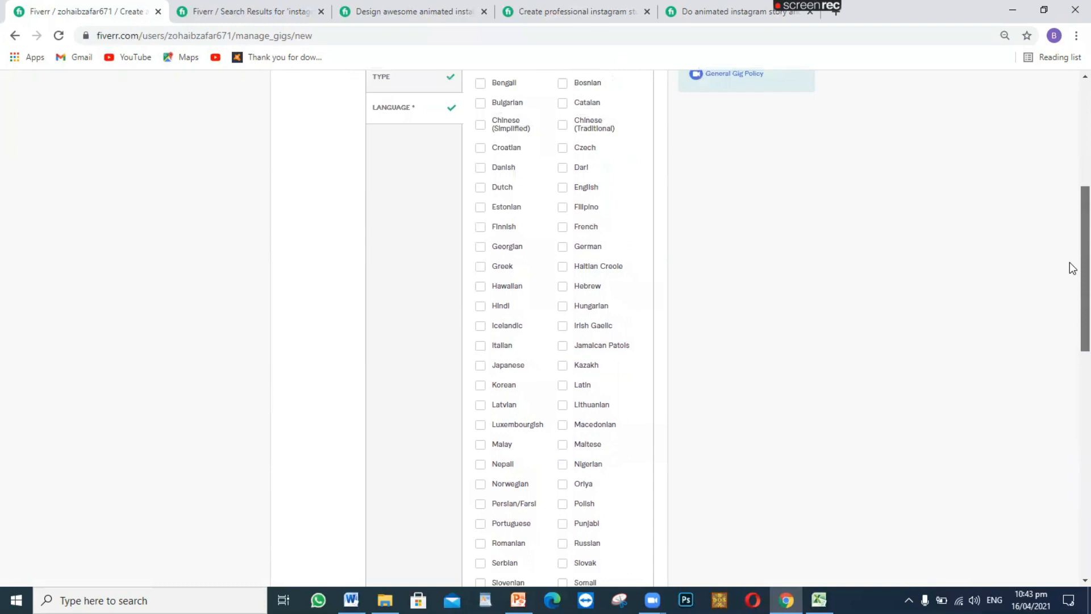
click(562, 188)
- Review the search tags field and return to the "instagram stories" results to view the related search suggestions
drag(1070, 270, 1070, 380)
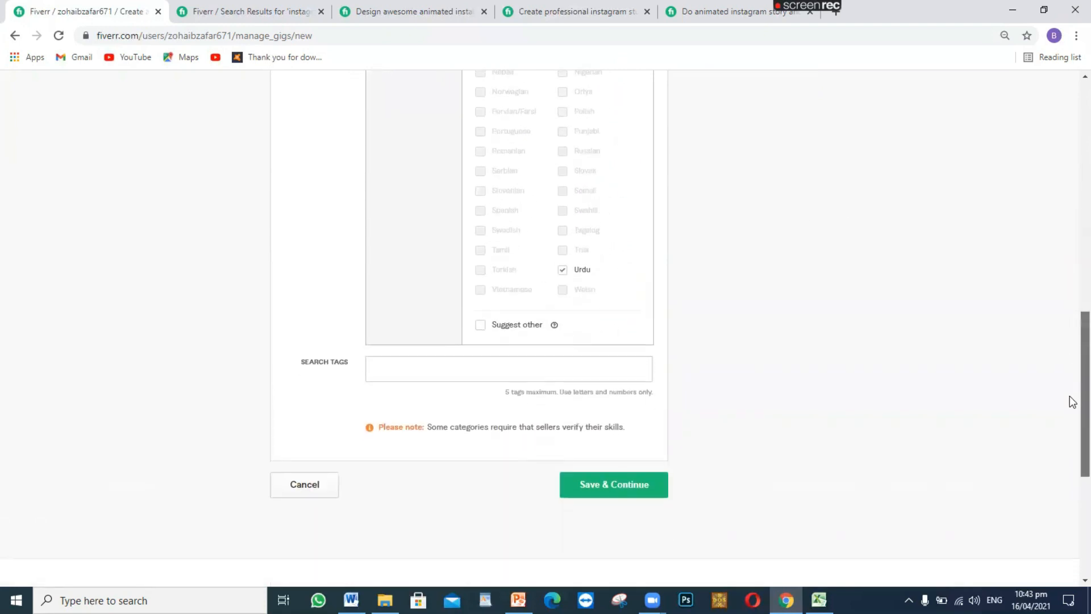
click(225, 17)
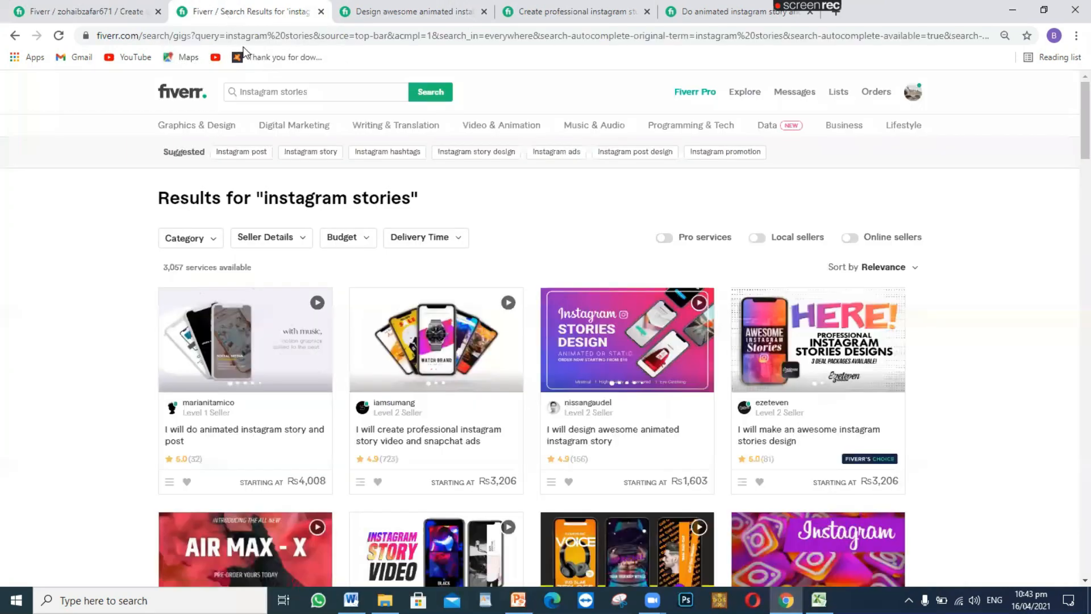
click(321, 96)
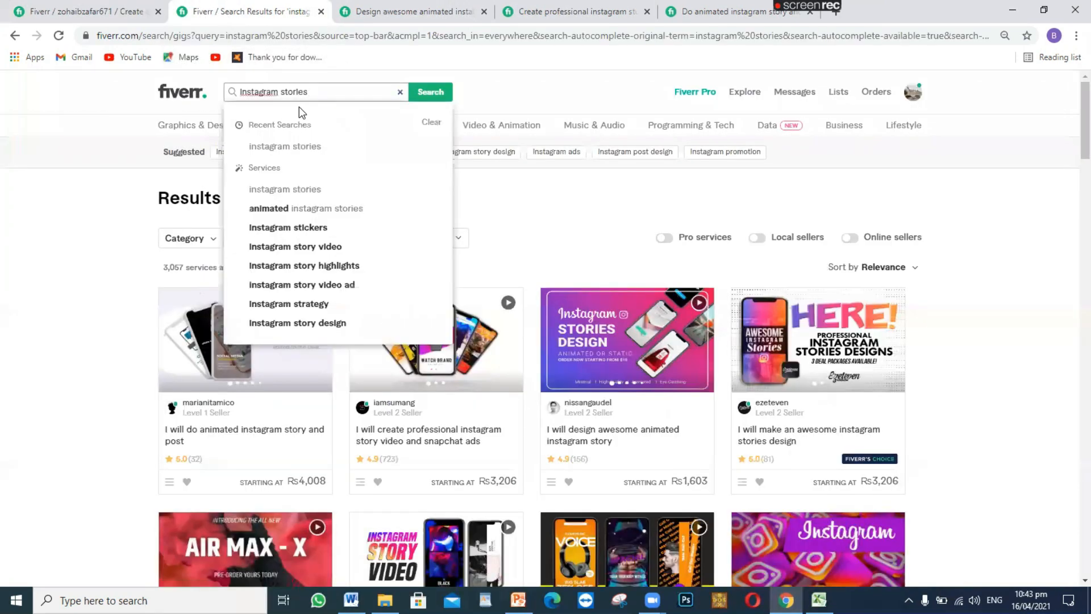
drag(308, 92, 240, 90)
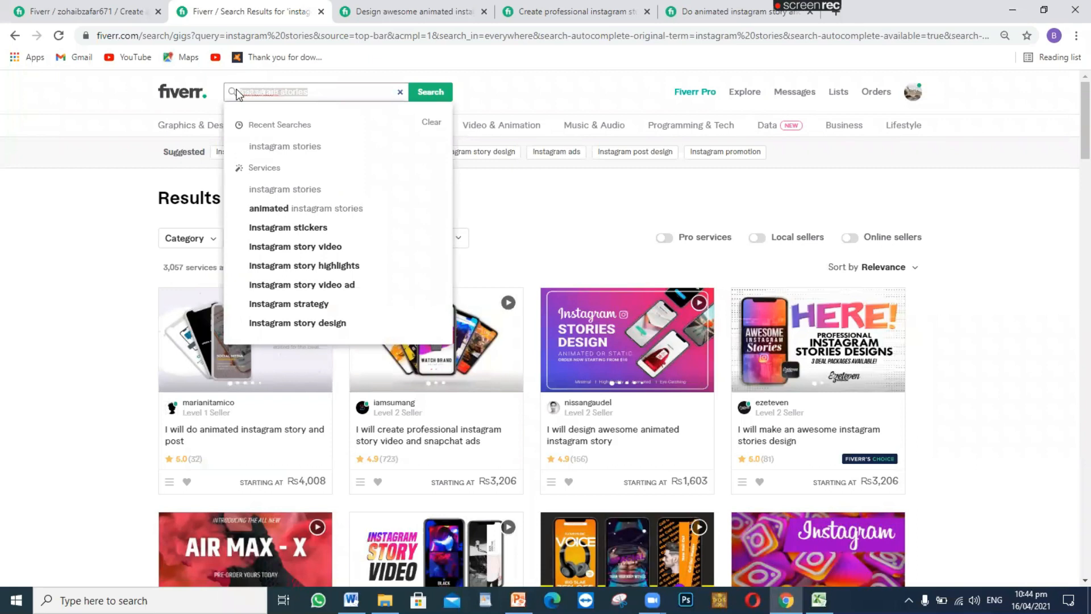
- Switch to the Excel workbook, add the heading "keywords" in cell C1 and widen column C
key(alt+Tab)
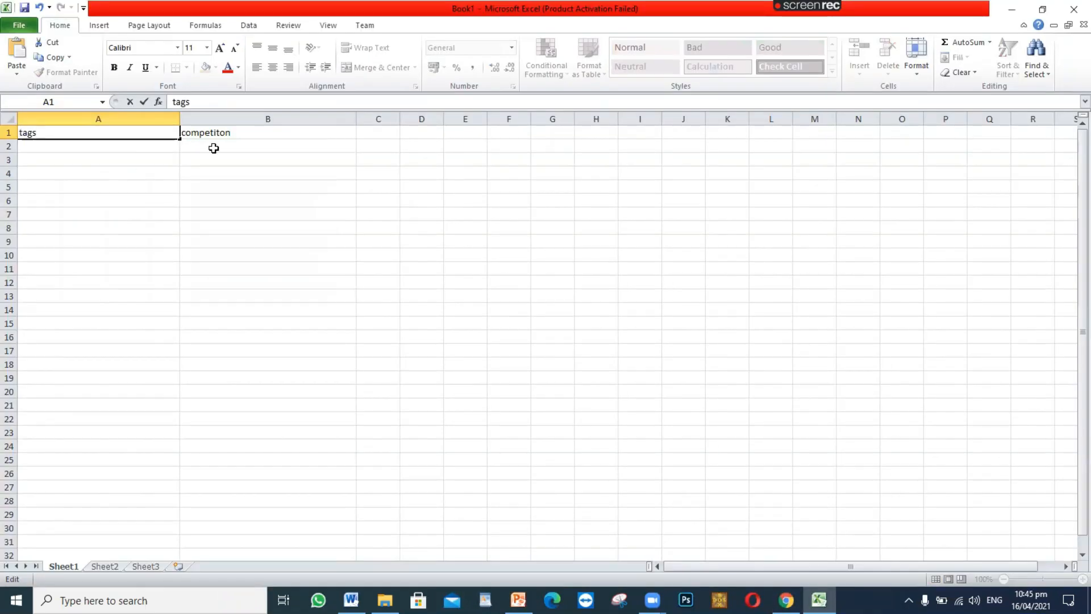
click(378, 138)
double_click(378, 132)
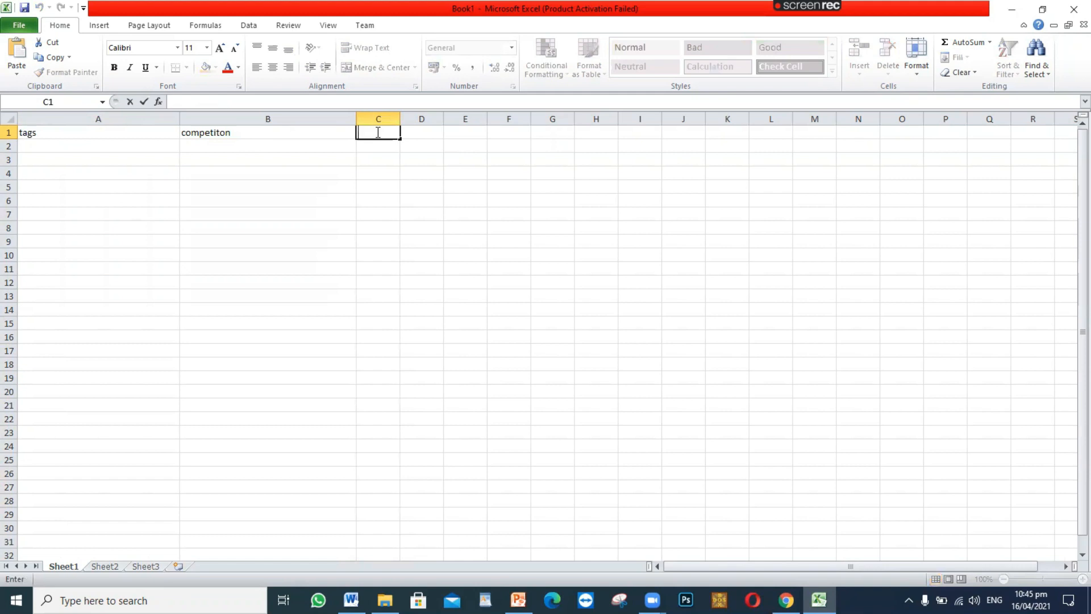
text(keywords)
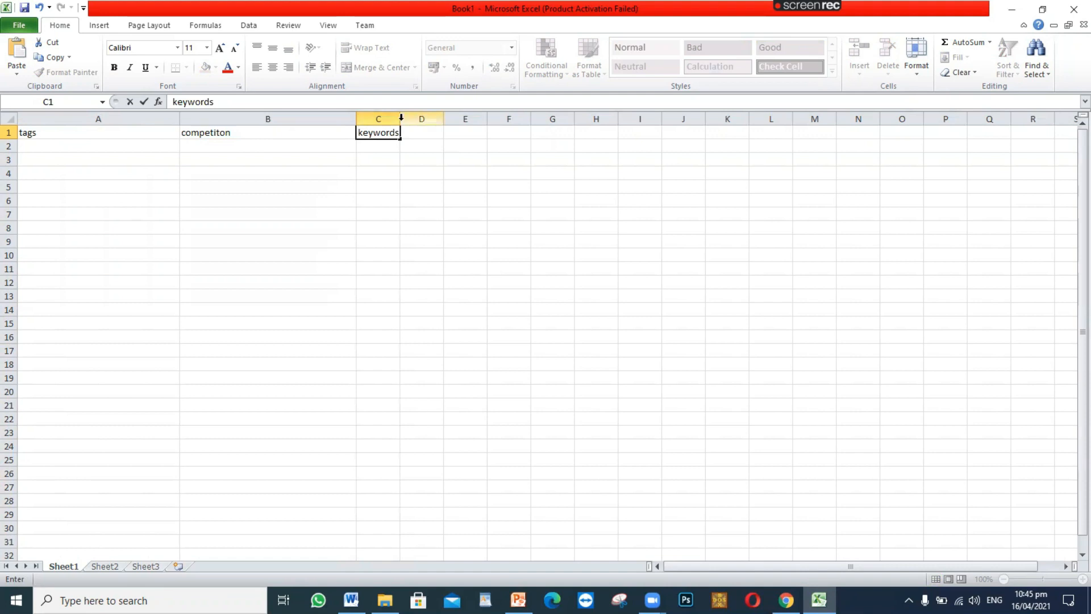
click(401, 118)
drag(401, 118, 488, 128)
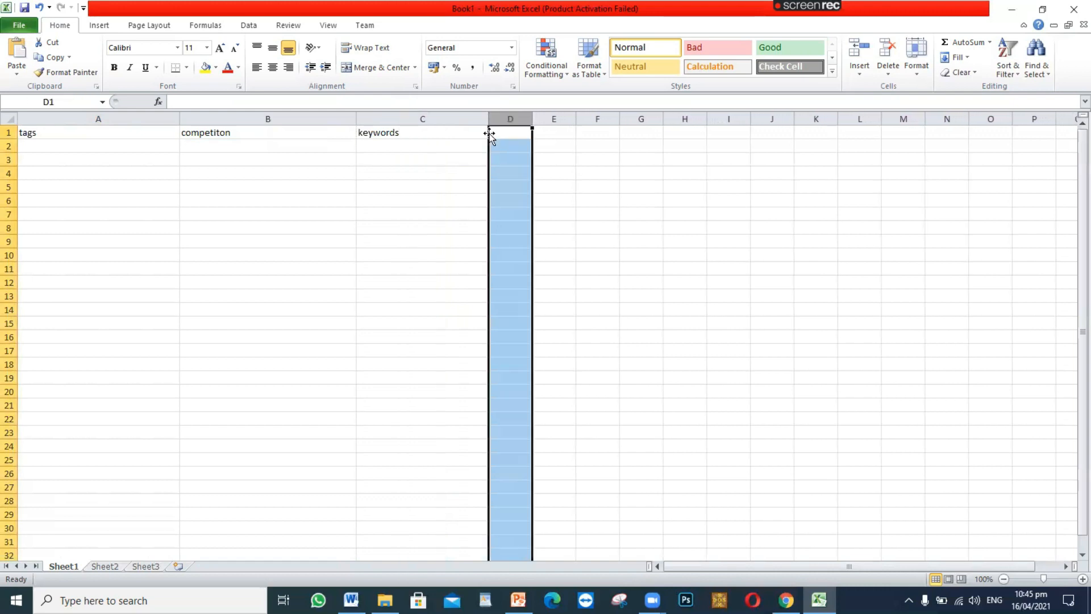
- Add the heading "title" in cell D1 and make column D much wider than the other columns
double_click(499, 135)
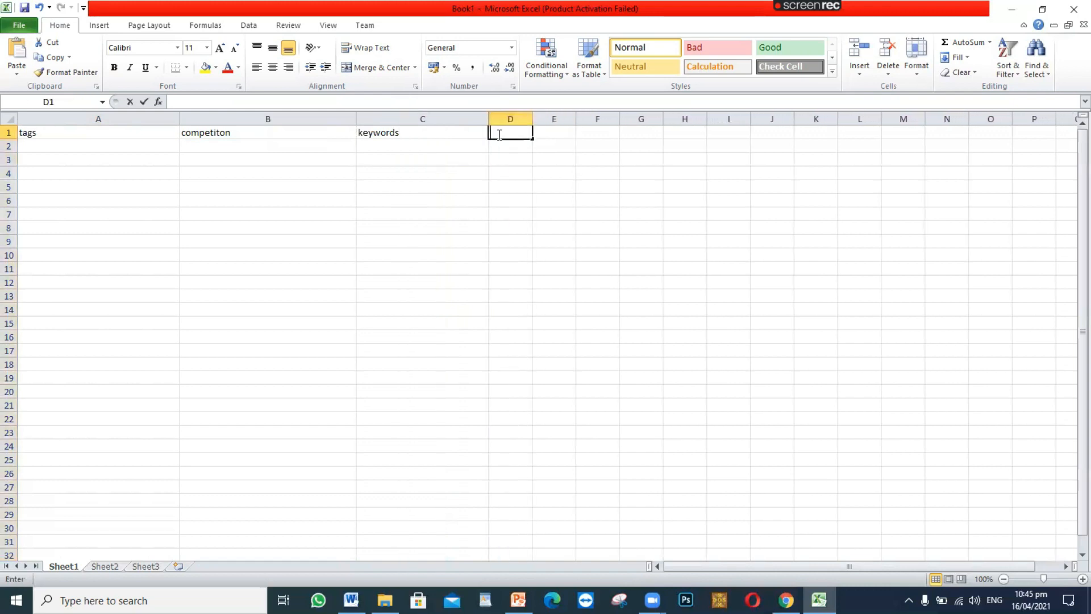
text(title)
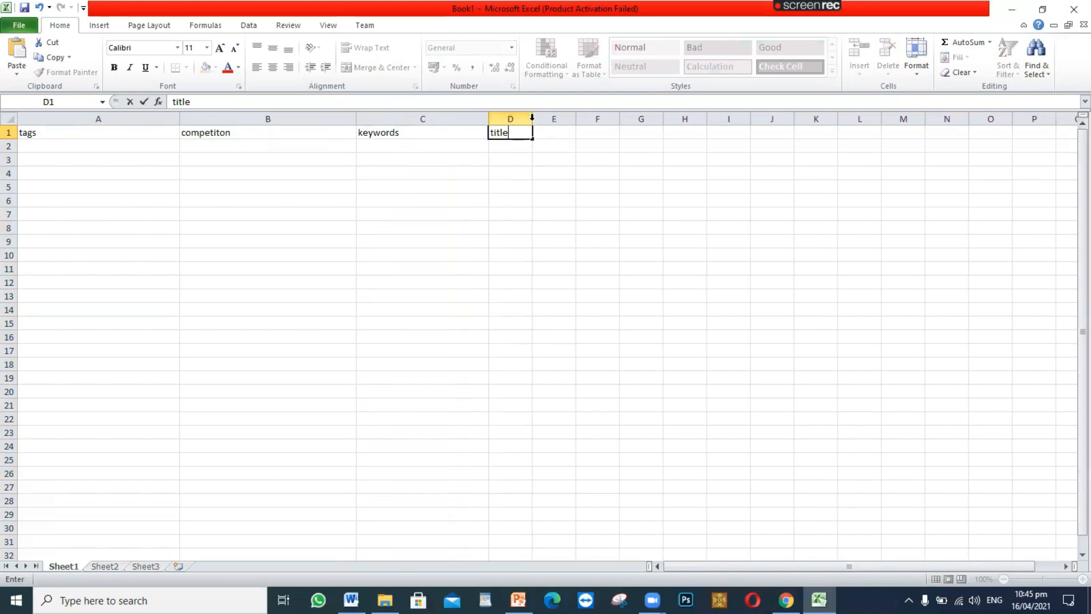
click(530, 120)
double_click(531, 120)
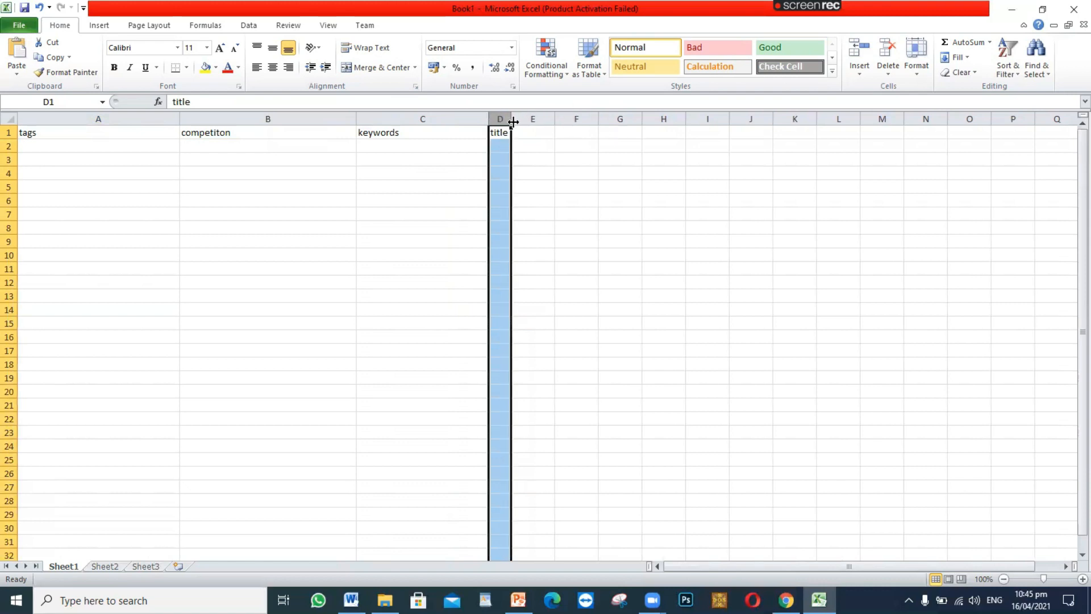
drag(513, 122, 774, 115)
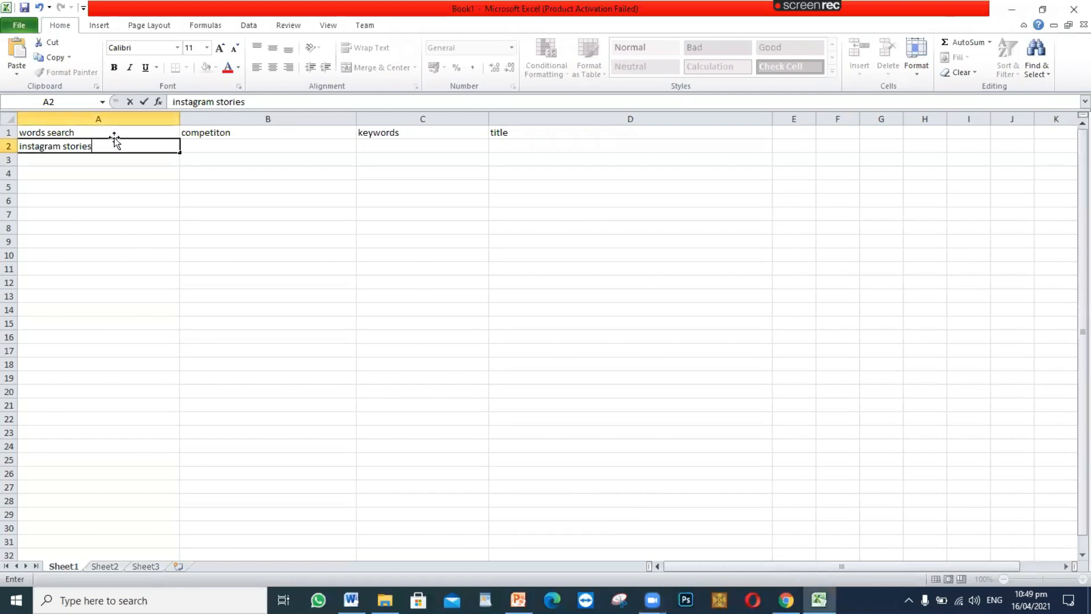
- Enter "instagram stories" in cell A2 under the "words search" heading
click(113, 133)
click(111, 155)
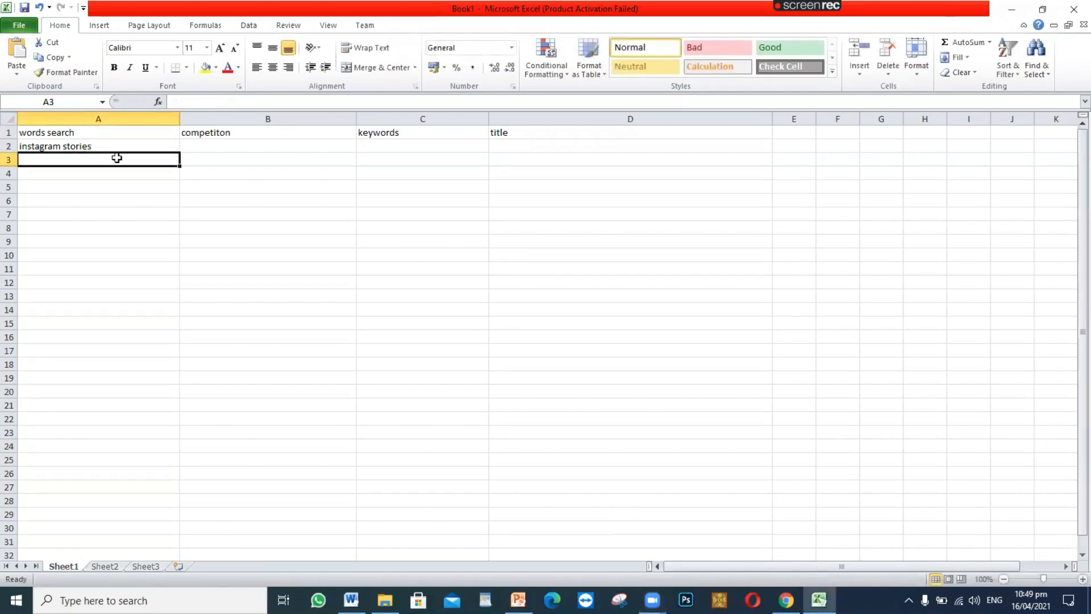
click(117, 146)
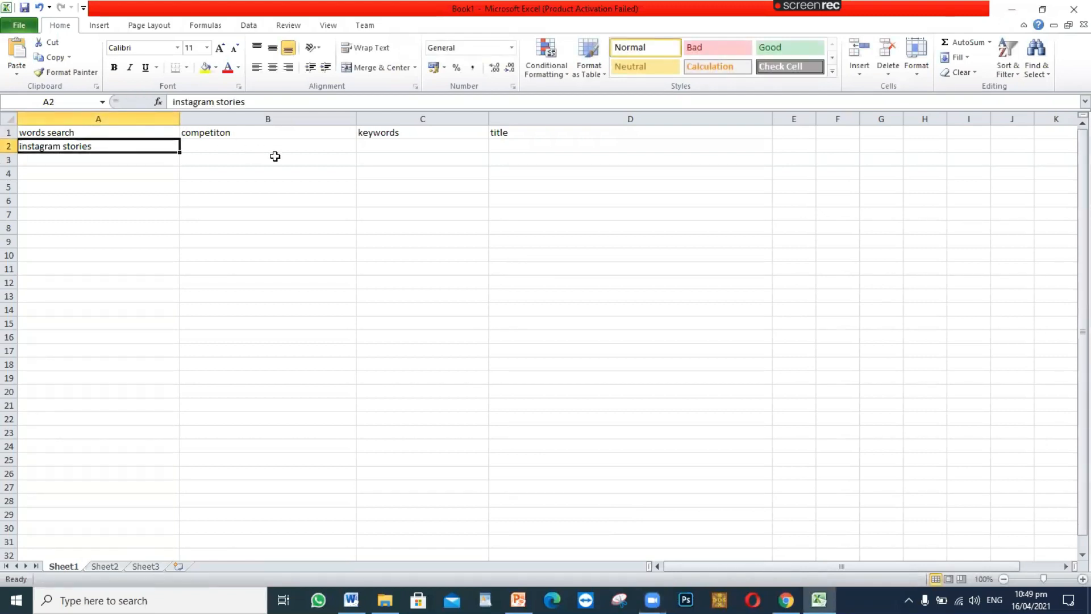
- Copy the available services count, 3,057, from the Fiverr "instagram stories" results into Excel cell B2 under "competiton"
click(785, 600)
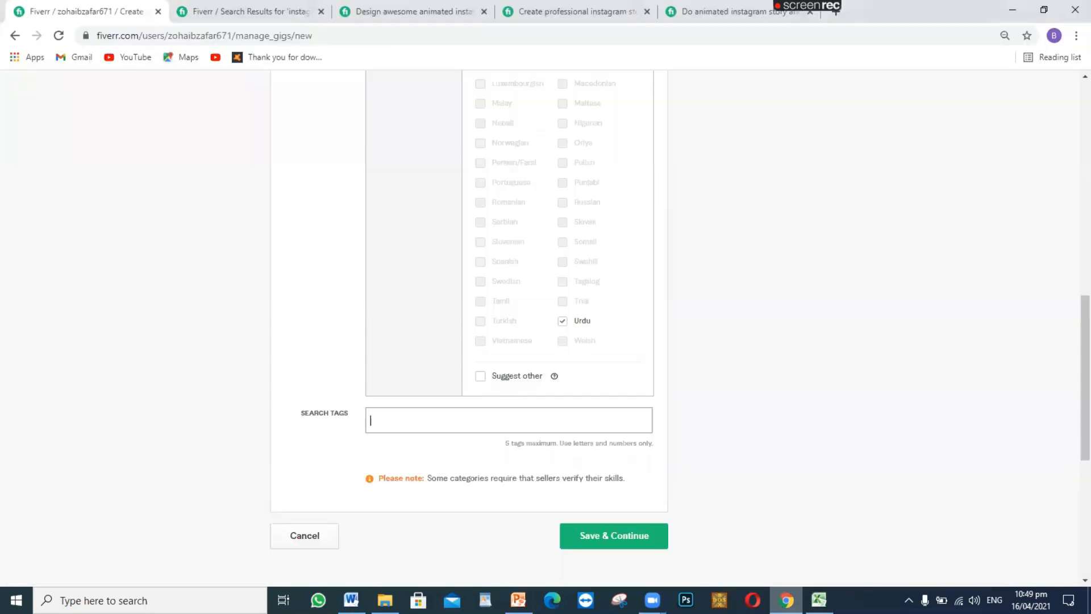
click(197, 19)
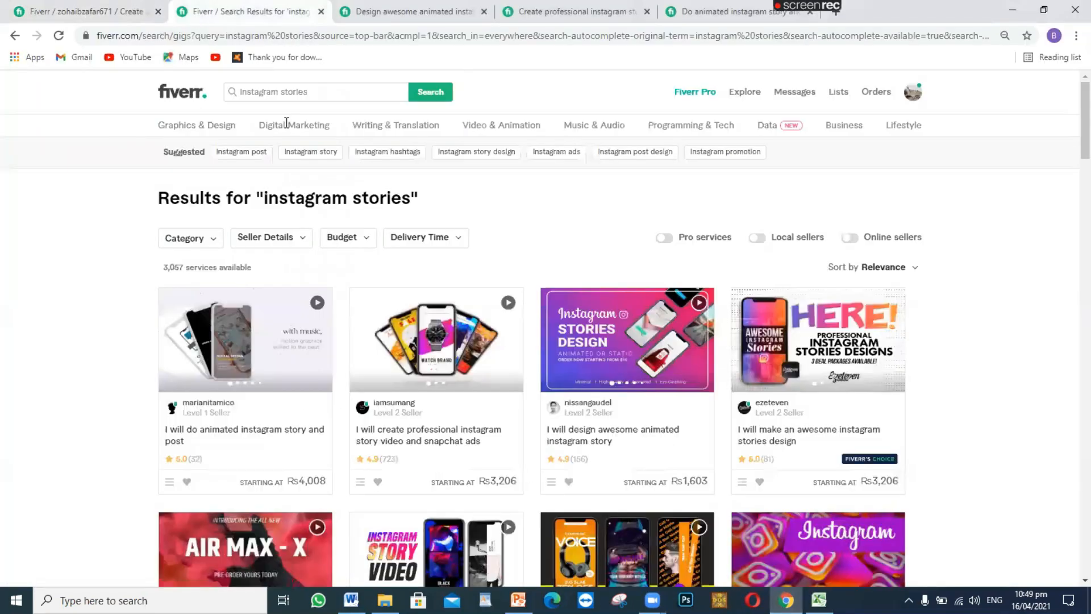
drag(187, 264, 160, 266)
key(ctrl+c)
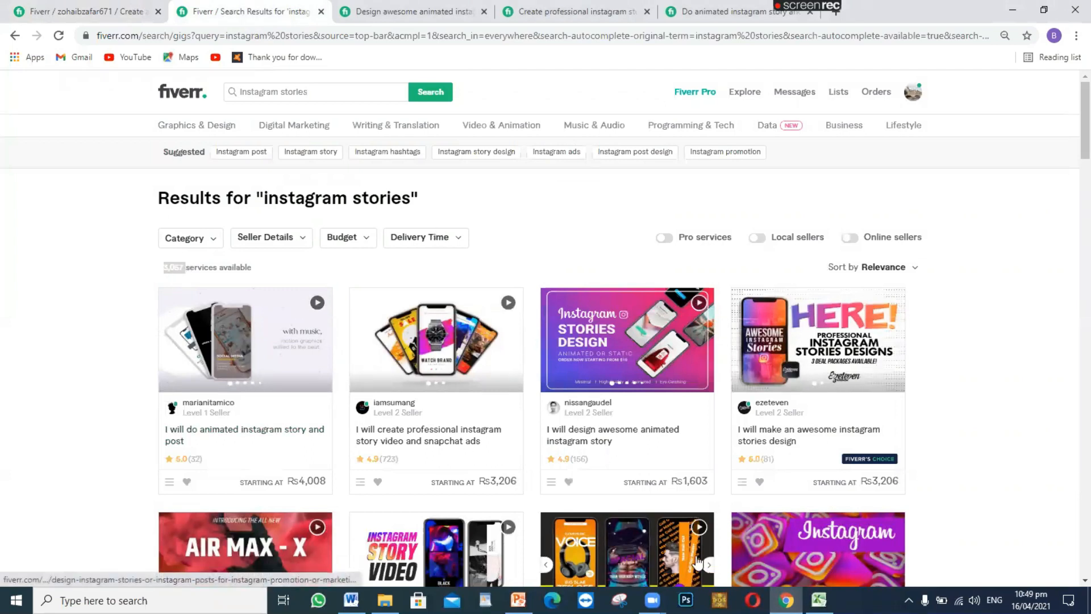
click(819, 600)
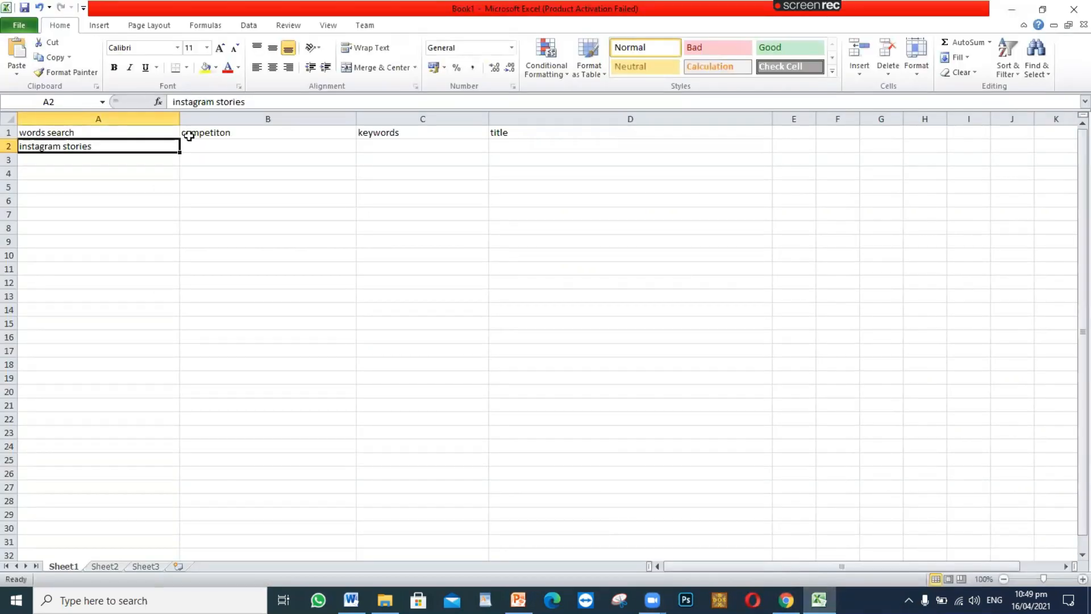
click(200, 150)
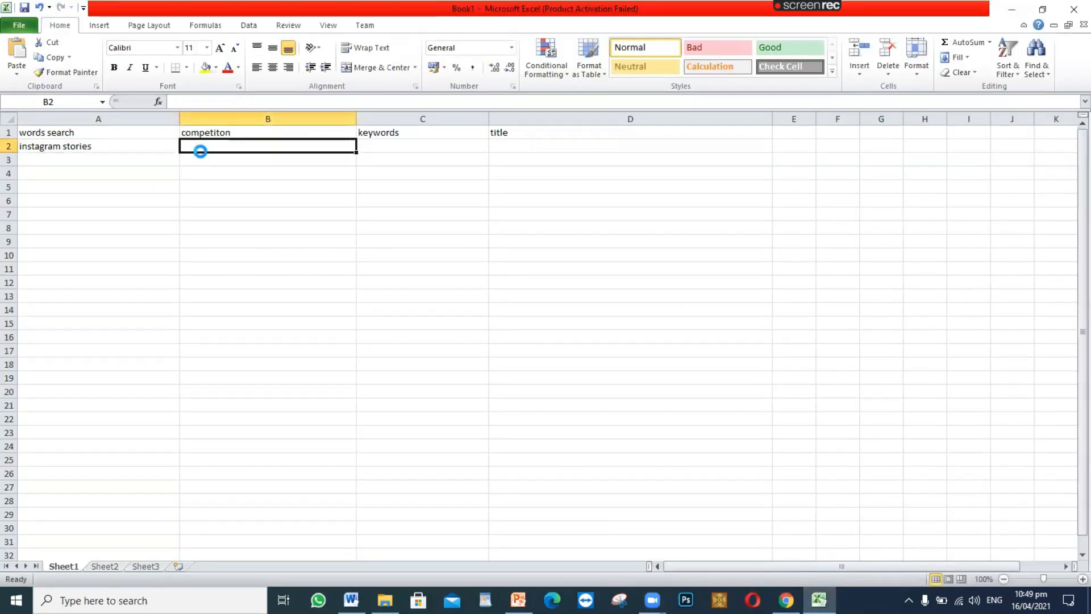
key(ctrl+v)
- Copy all five related tags from the "I will design awesome animated instagram story" Fiverr gig into Excel cell C2 and widen column C to fit
click(380, 153)
mouse_move(819, 600)
click(786, 600)
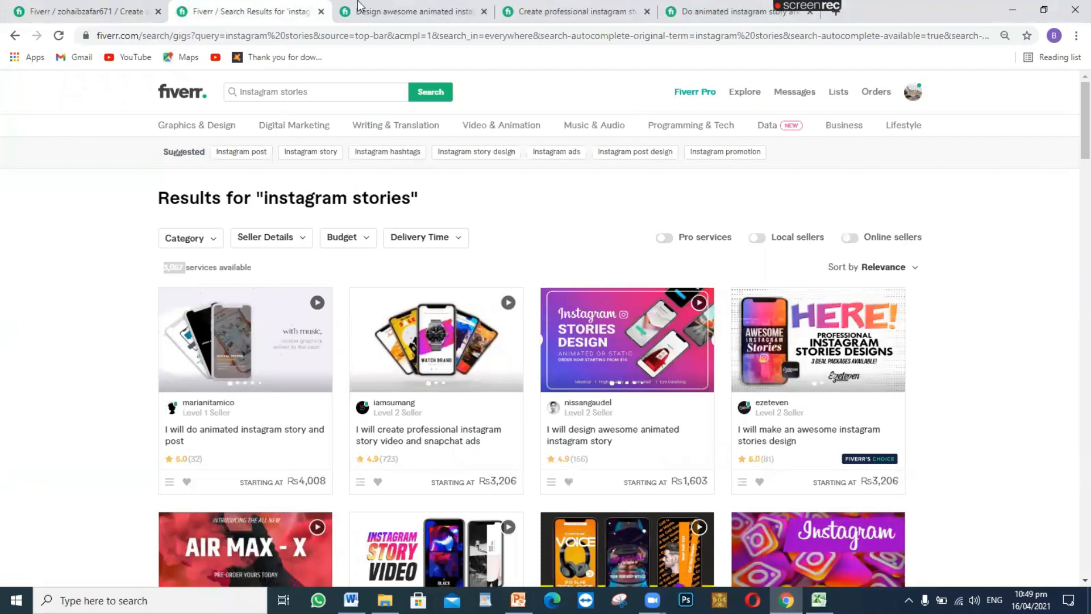
click(447, 16)
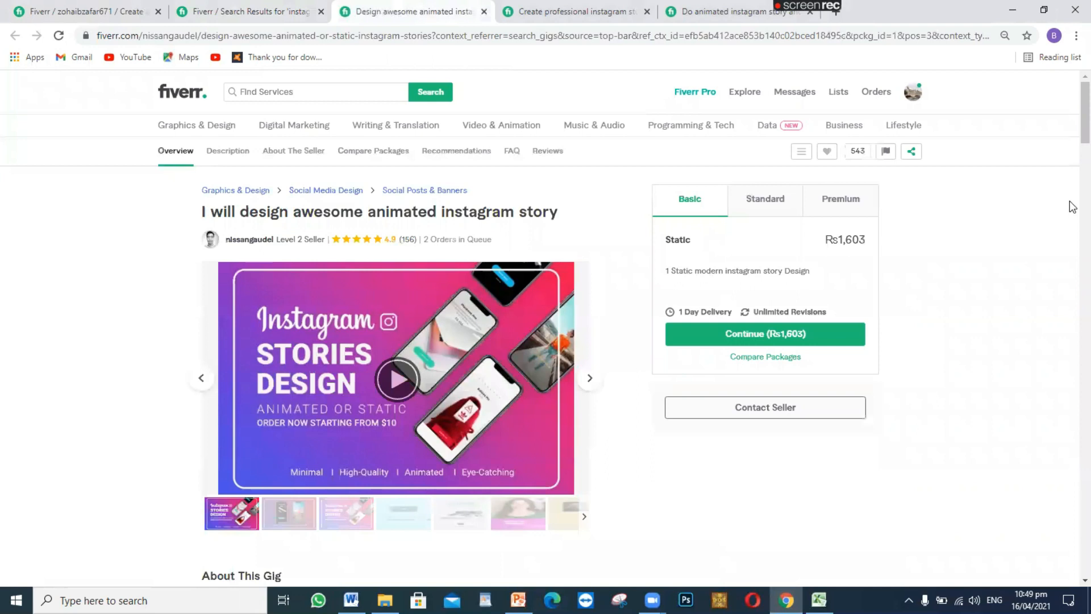
drag(1072, 125, 1072, 392)
drag(1072, 405, 1072, 479)
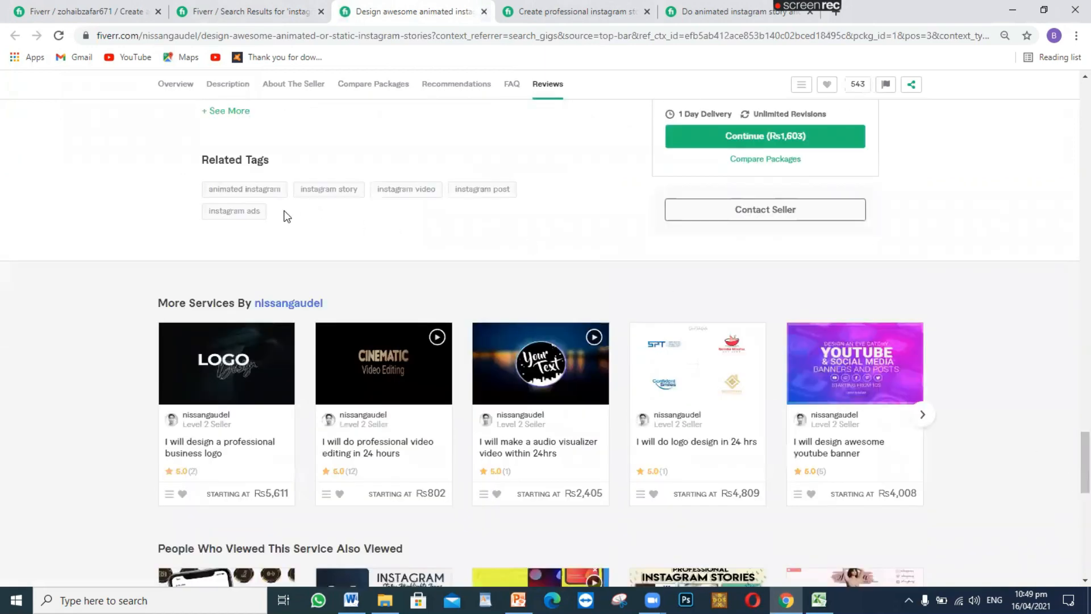
drag(280, 205, 196, 184)
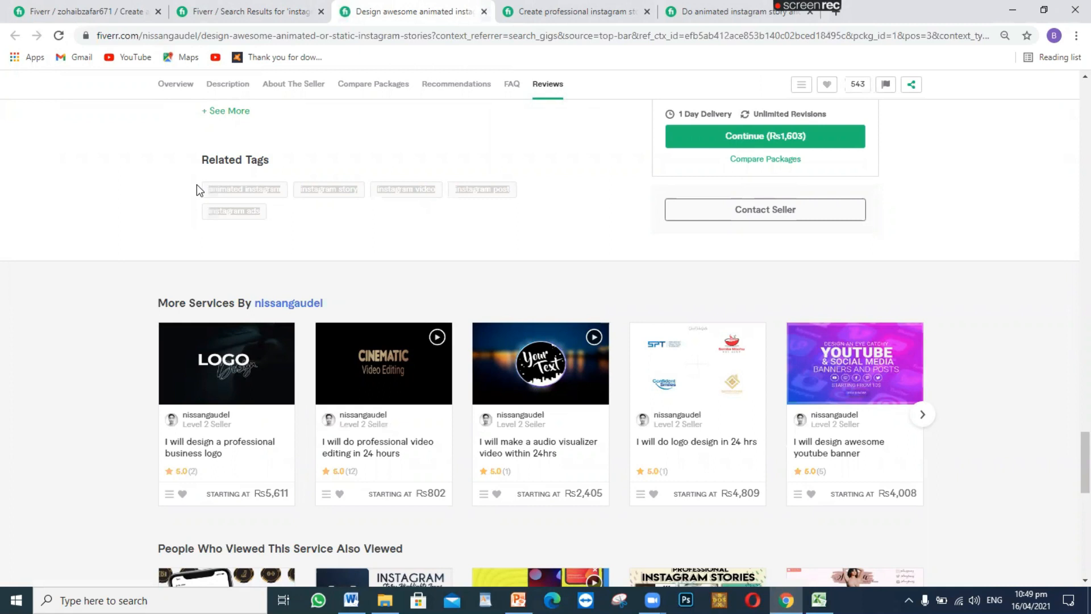
key(alt+Tab)
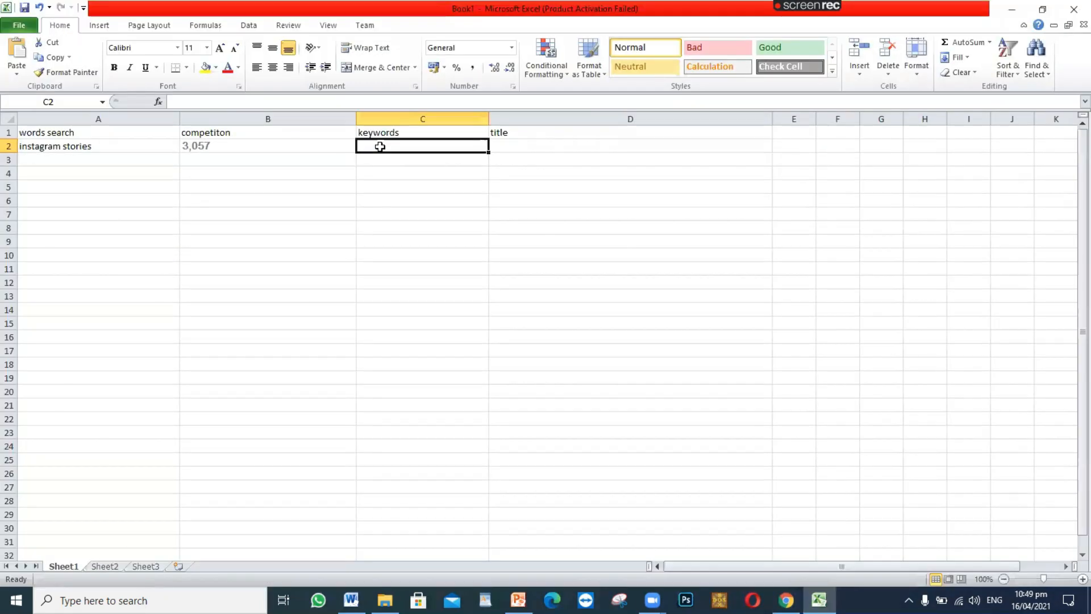
double_click(380, 147)
text(animated instagraminstagram storyinstagram videoinstagram postinstagram ads)
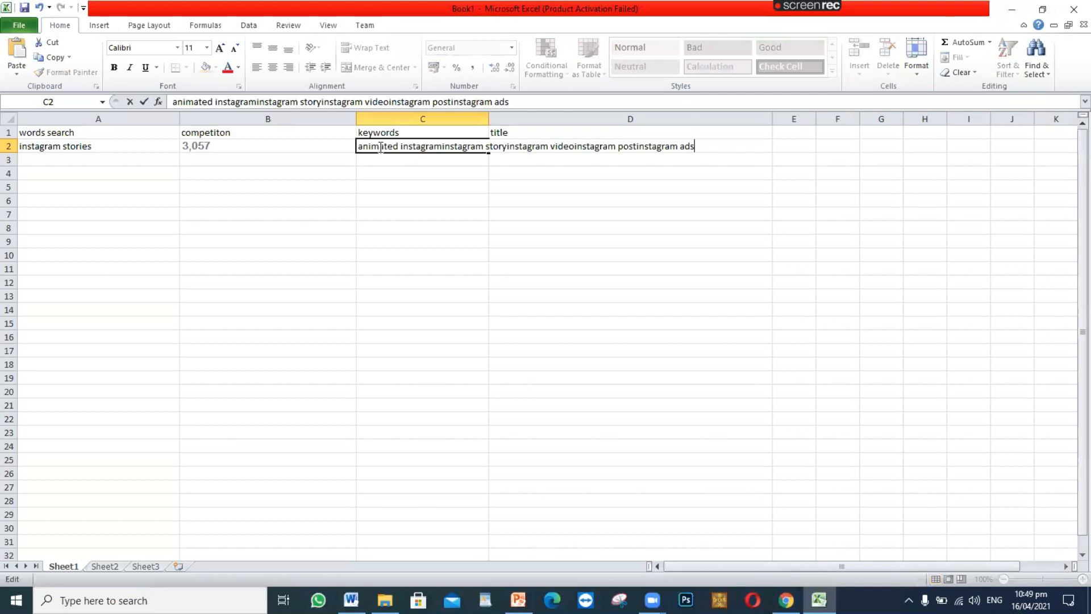
click(488, 118)
double_click(487, 118)
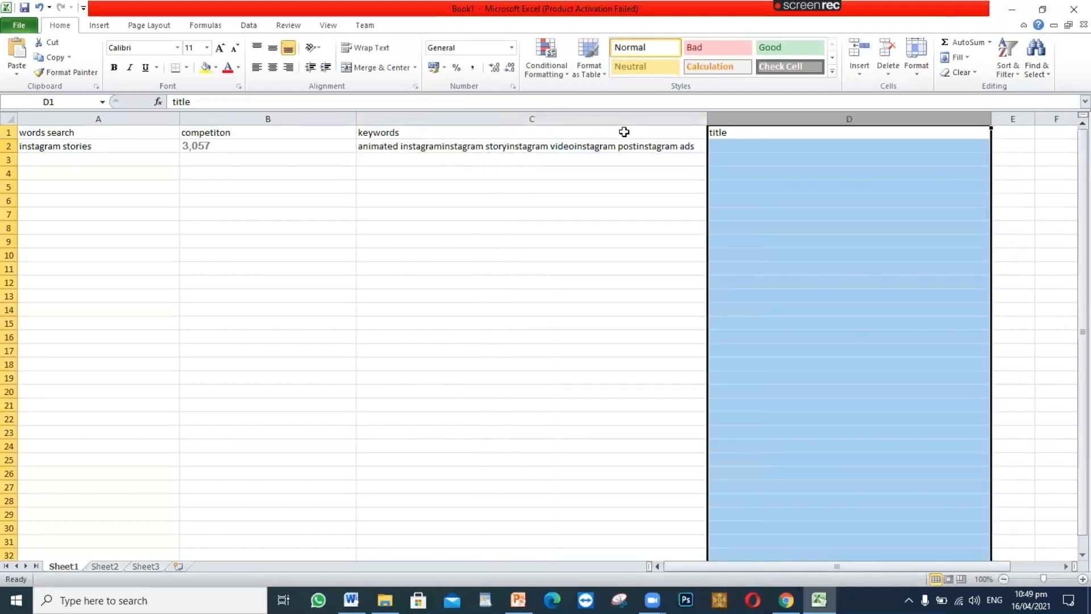
- Insert a space between "animated instagram" and "instagram story" in the keywords of cell C2
click(452, 161)
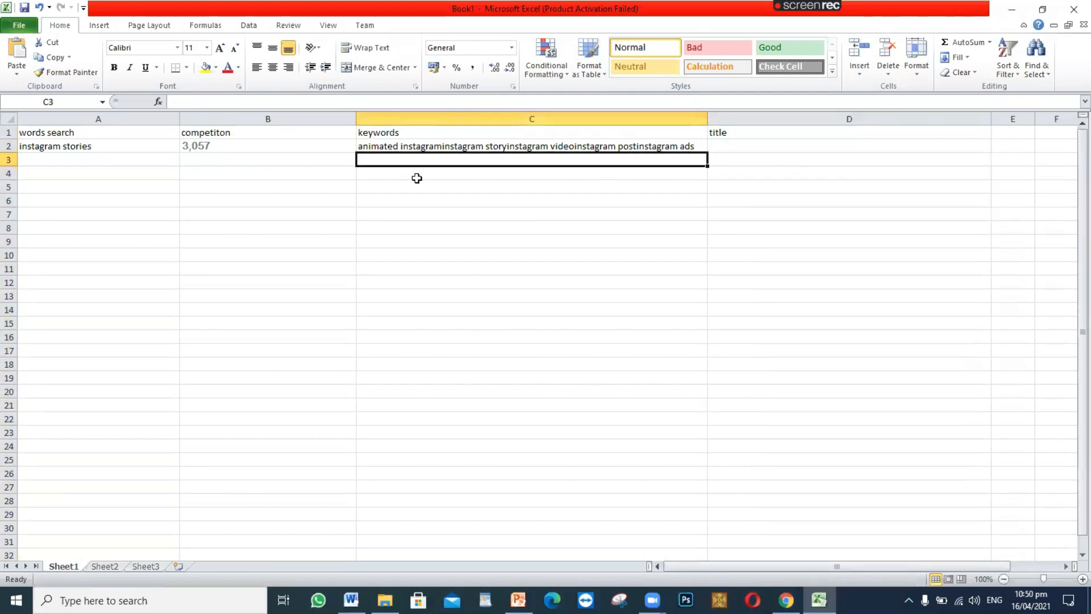
double_click(442, 145)
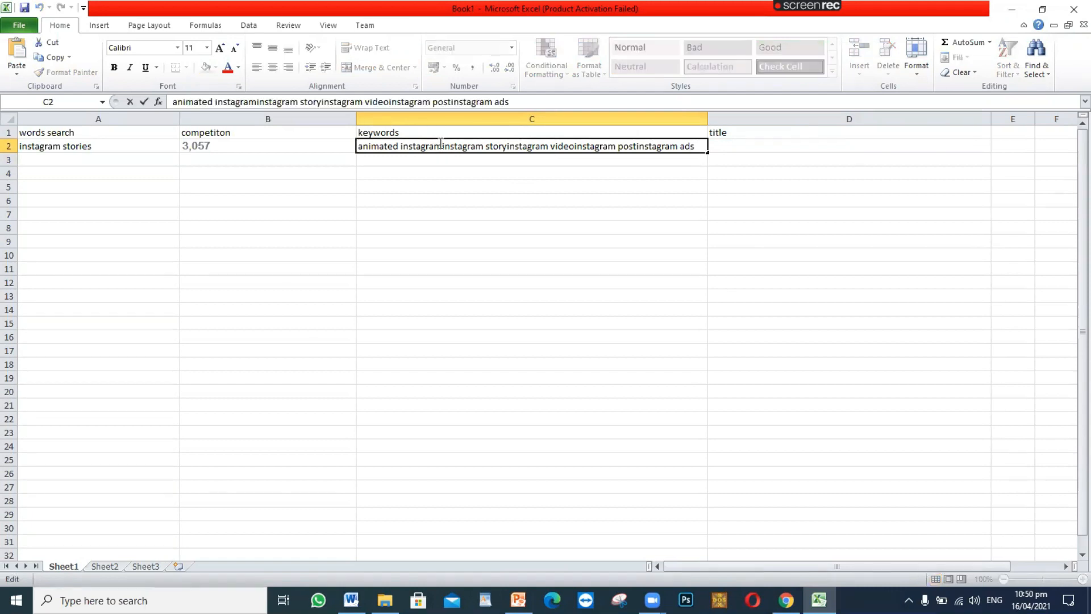
key(Return)
key(Up)
key(Up)
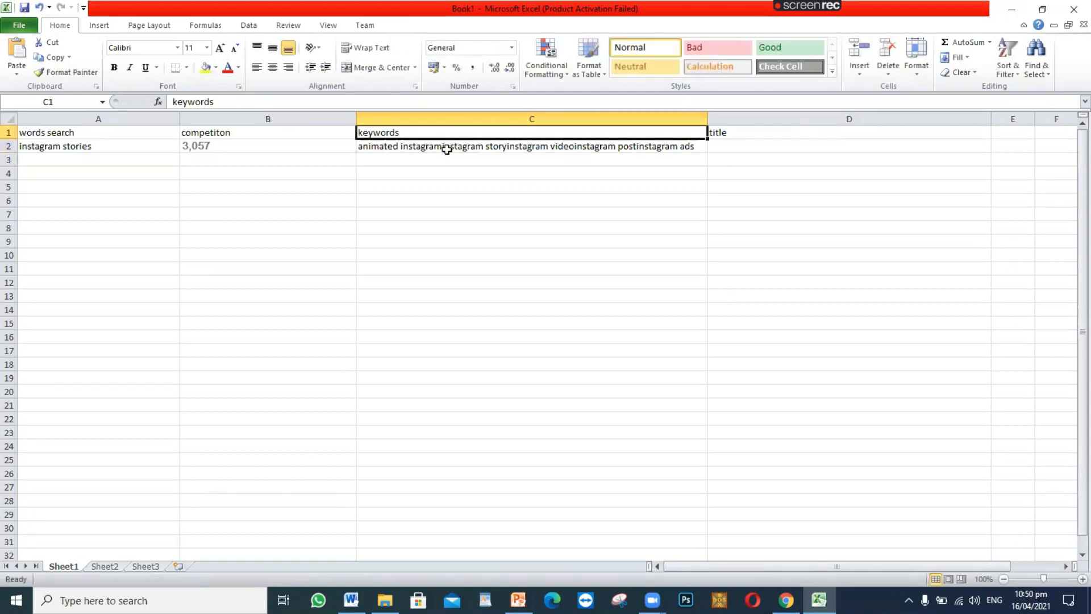
click(441, 146)
double_click(442, 146)
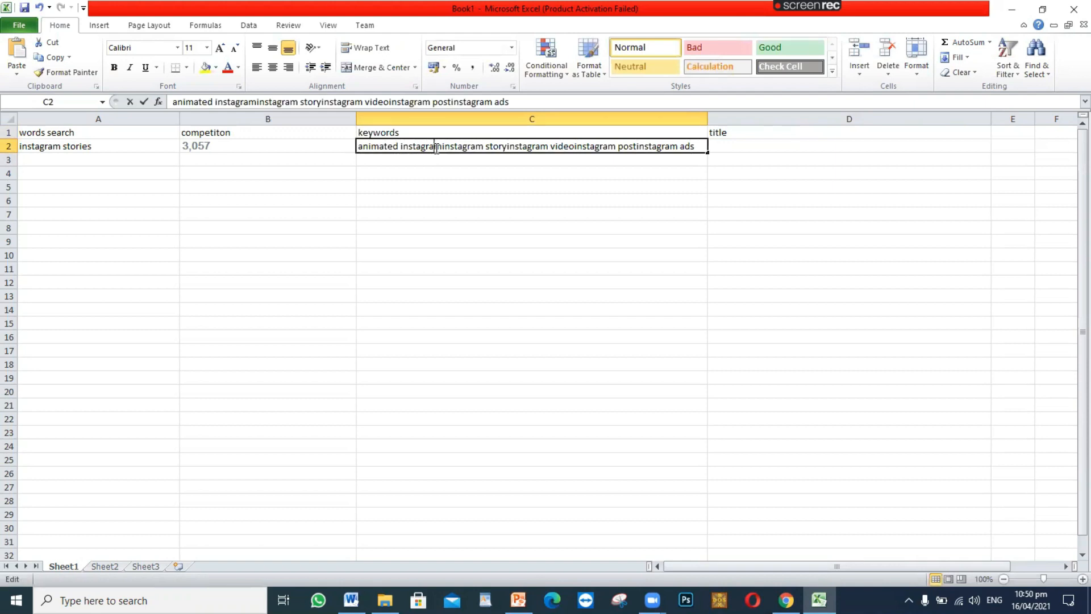
key(Return)
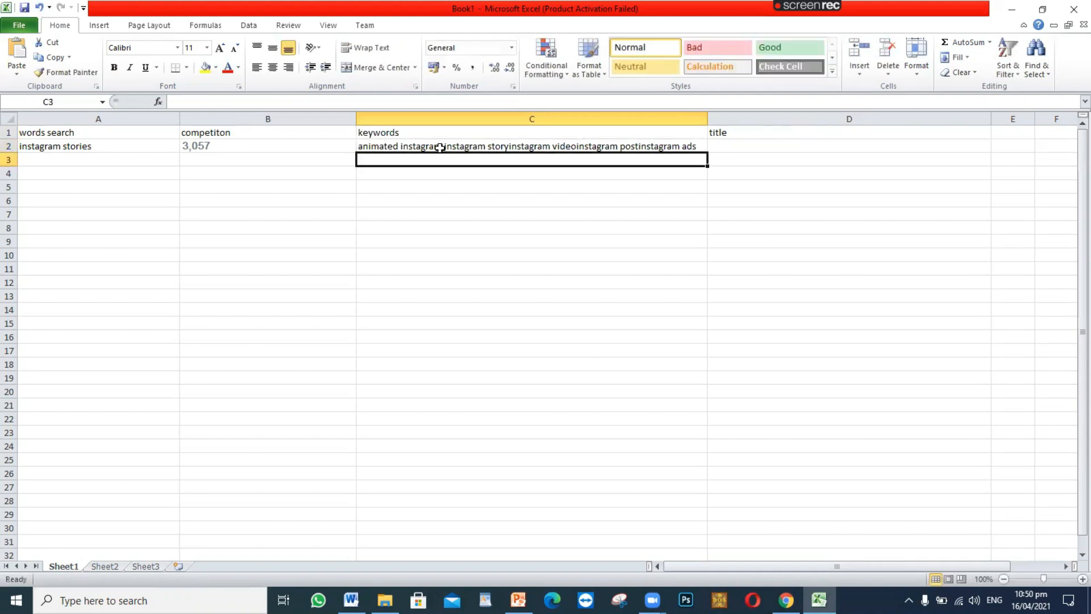
click(441, 147)
double_click(441, 146)
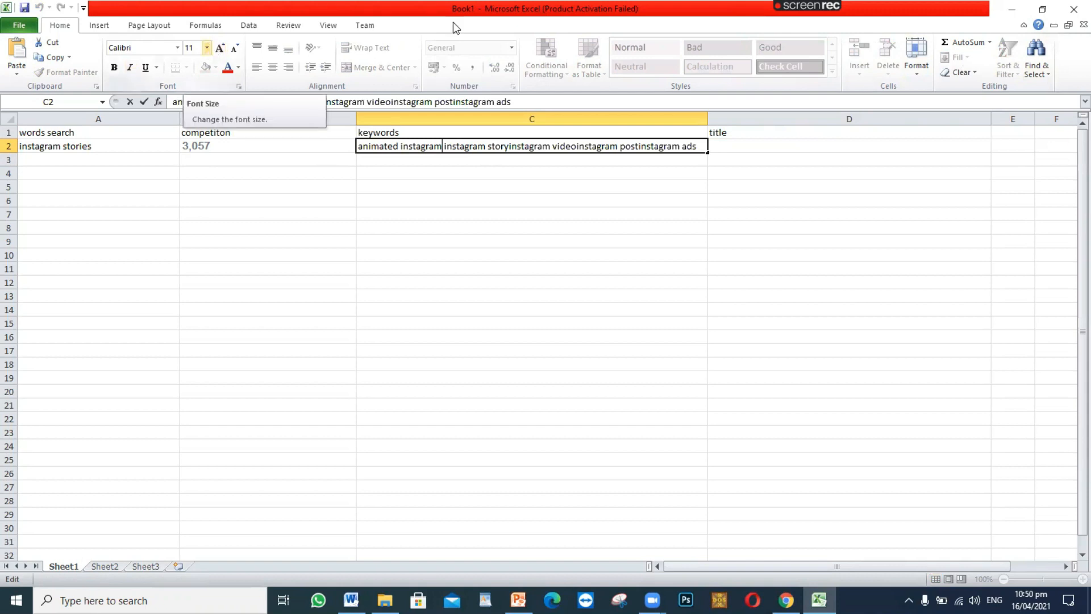
- Set the height of row 7 to 60
click(619, 212)
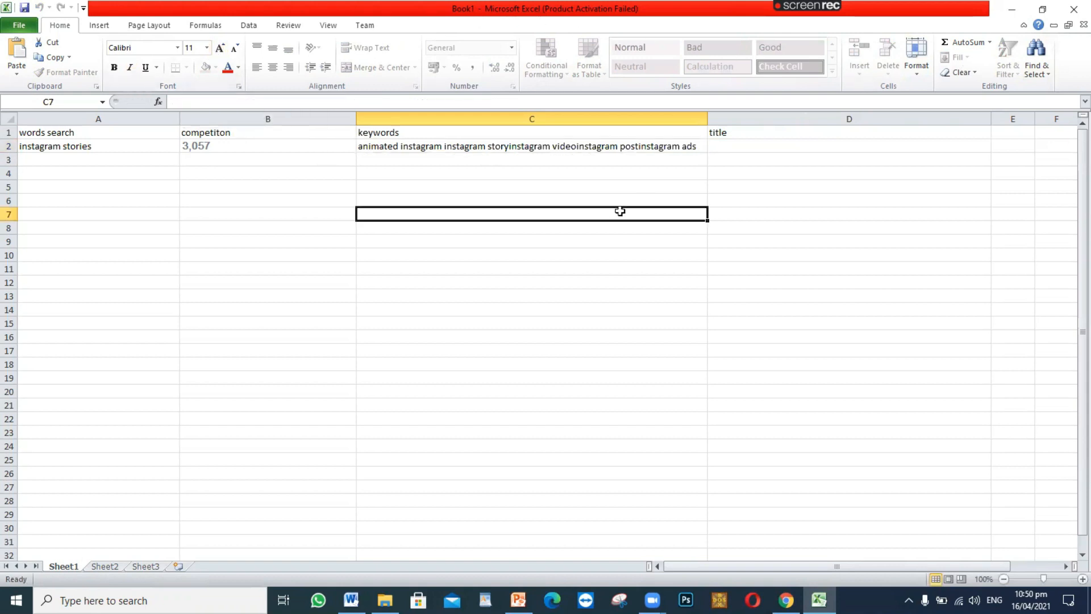
click(911, 71)
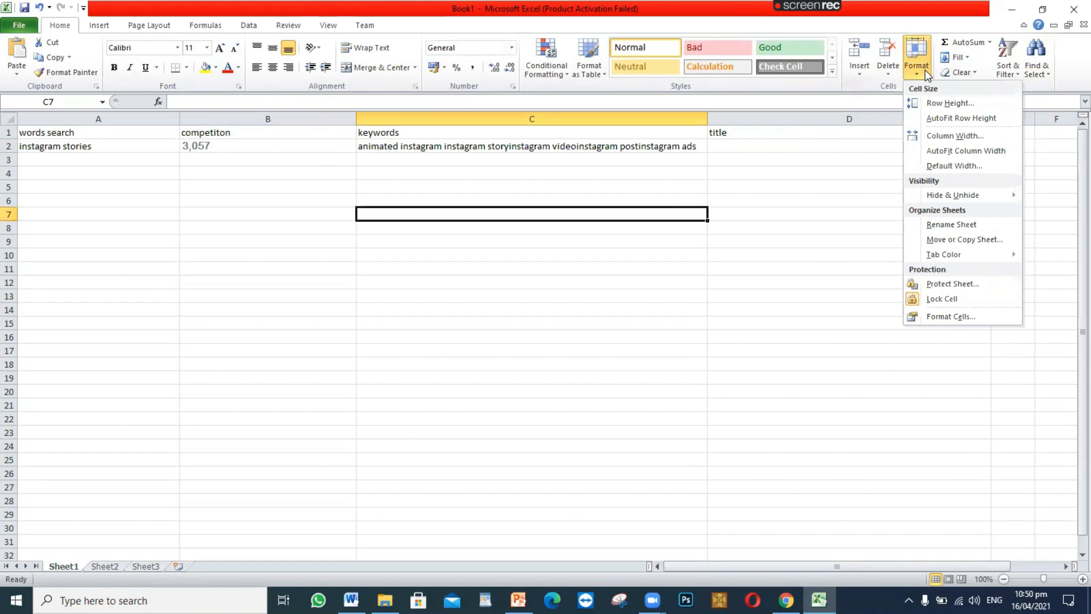
click(938, 102)
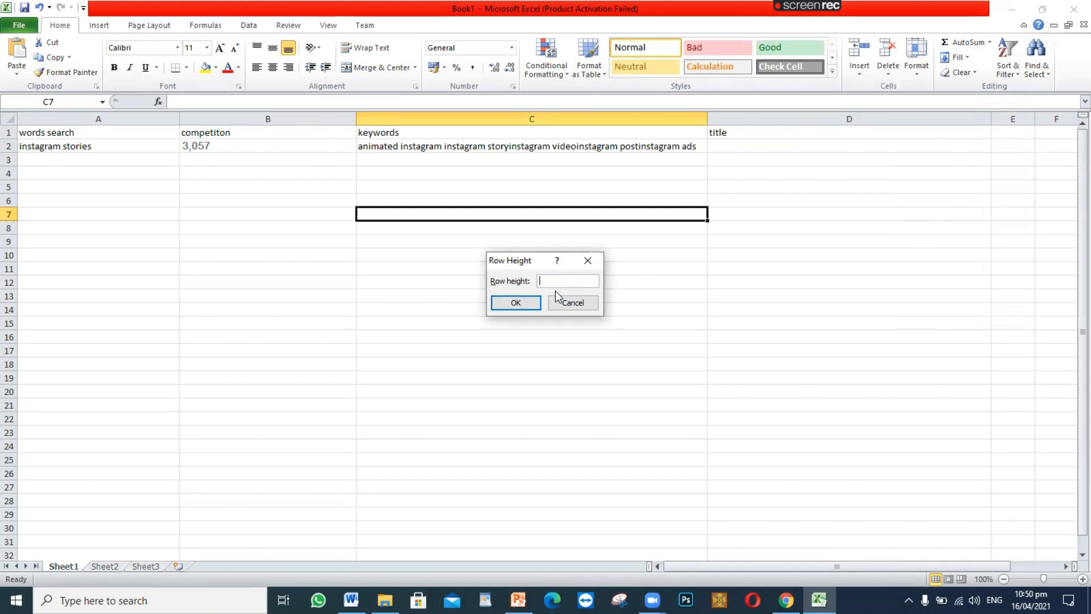
text(60)
click(516, 304)
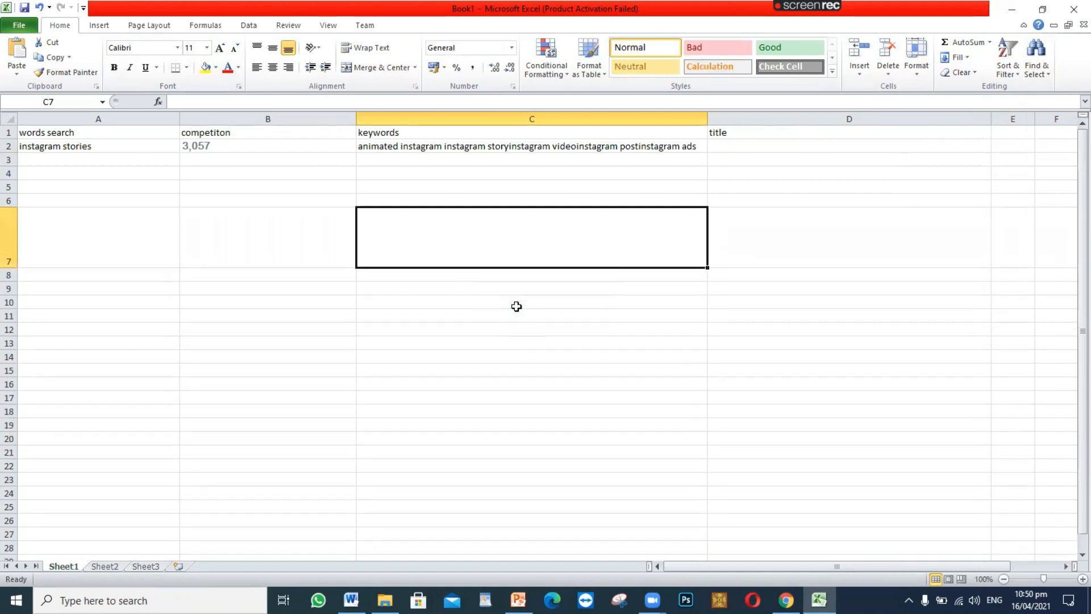
- Select the whole sheet and increase the row height of all rows to make every row much taller
key(ctrl+a)
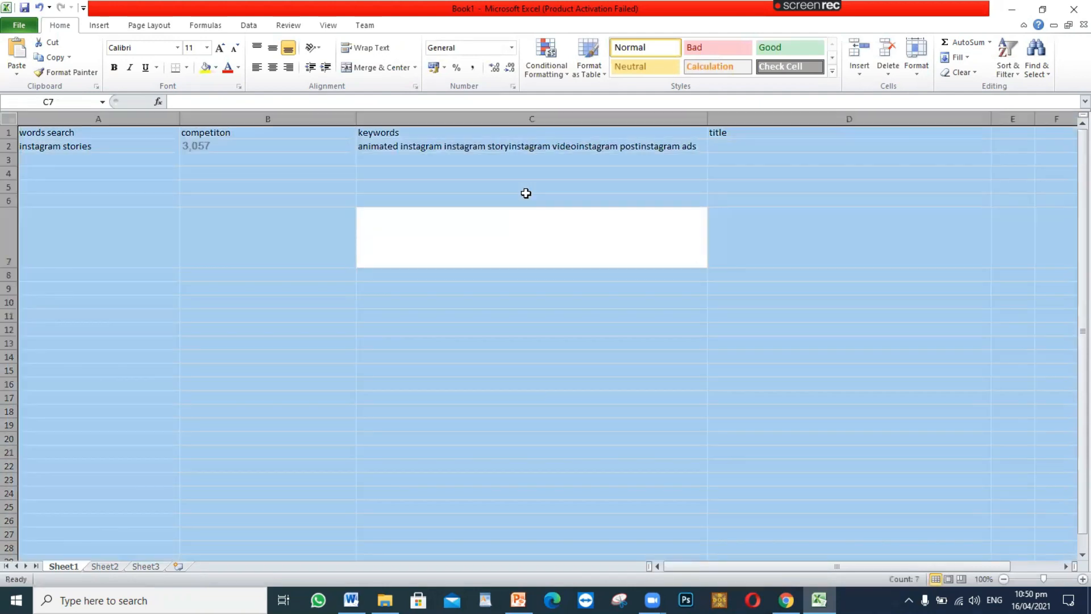
click(925, 73)
click(943, 103)
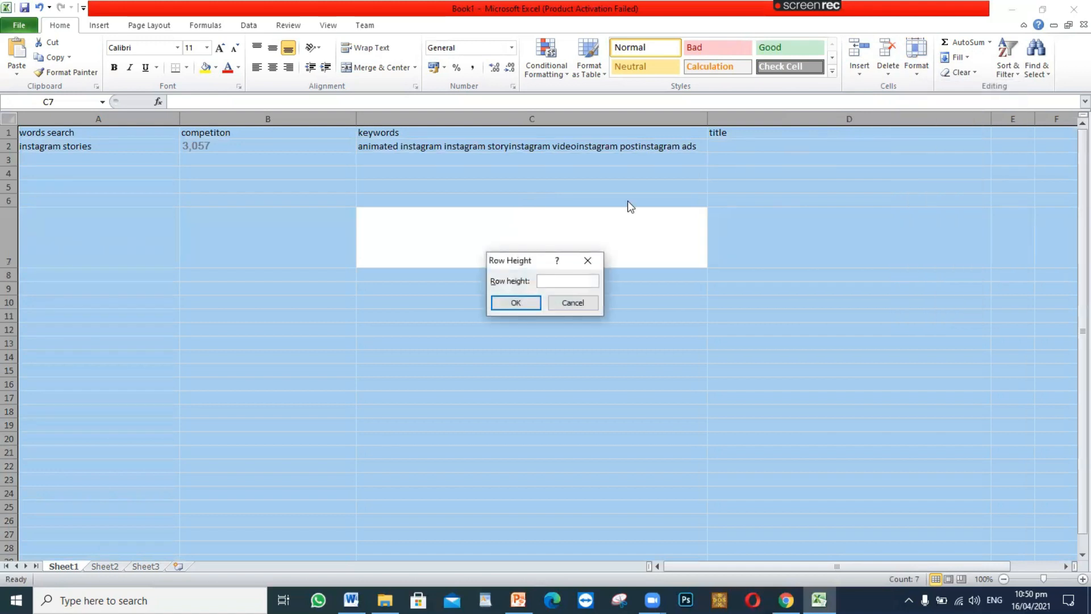
click(516, 303)
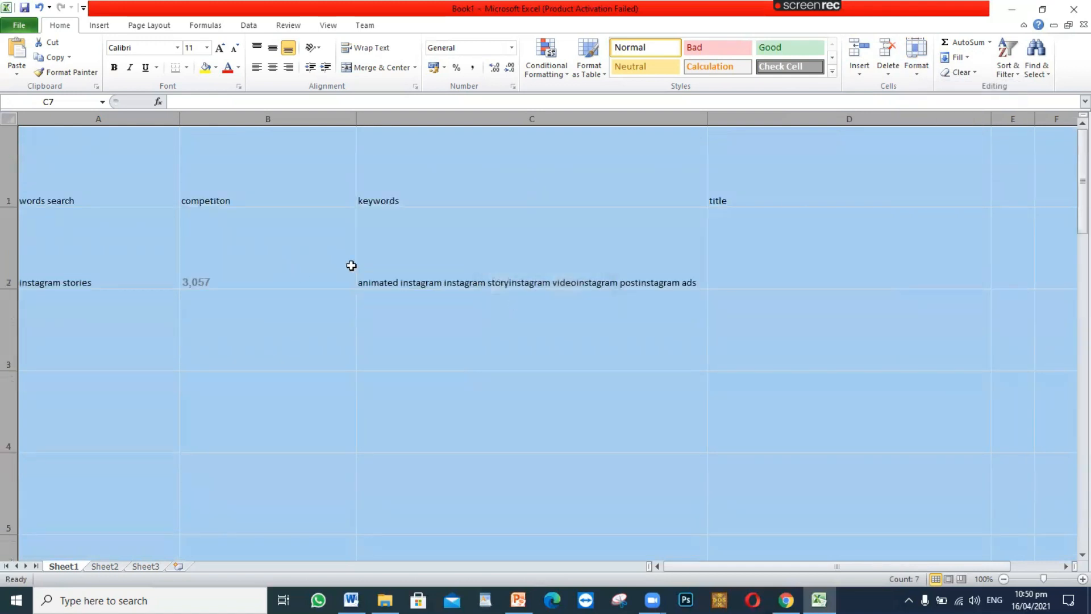
click(484, 261)
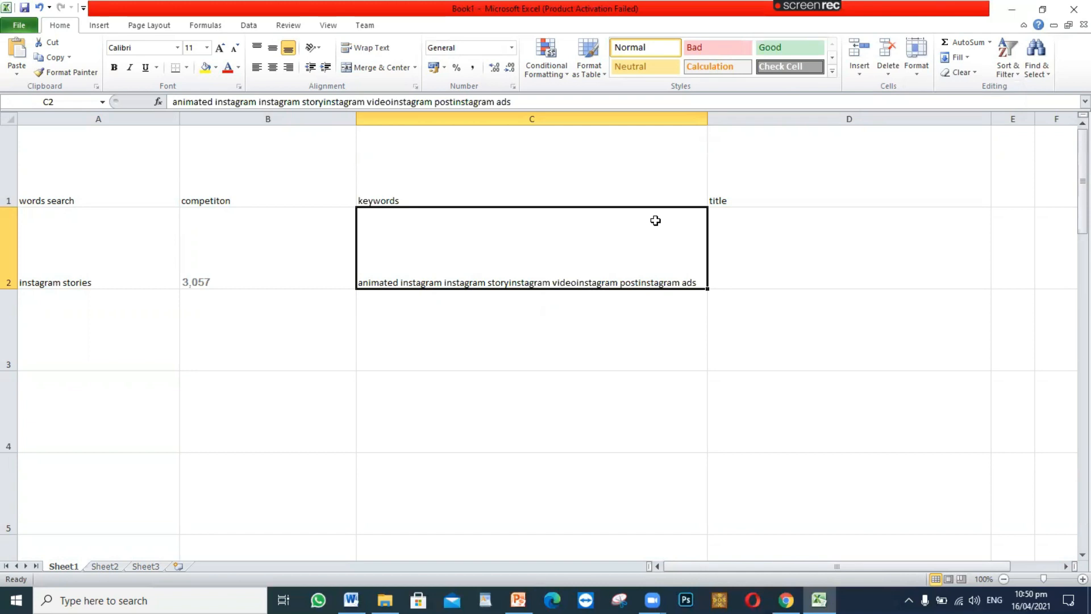
- Copy the gig title "I will design awesome animated instagram story" from Fiverr into Excel cell D2 under "title"
click(762, 269)
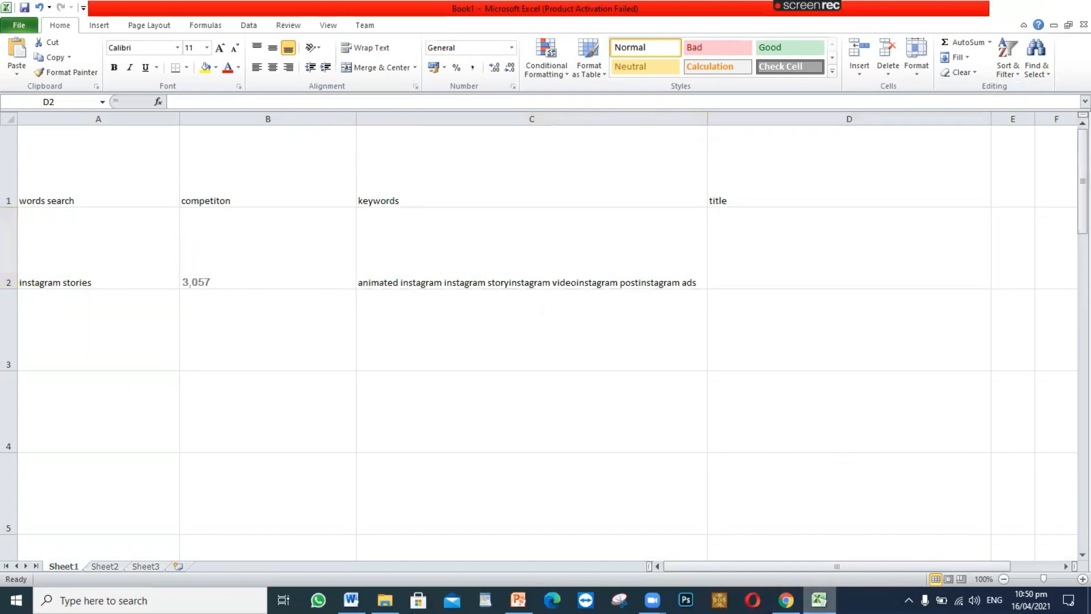
click(786, 600)
drag(1072, 458, 1073, 12)
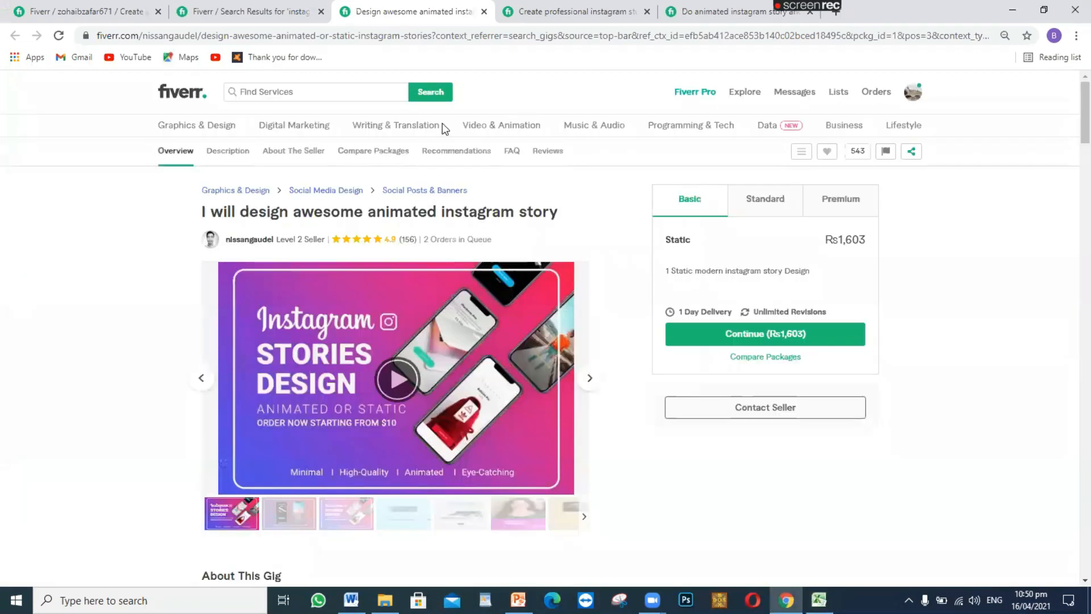
drag(565, 213, 70, 217)
key(ctrl+c)
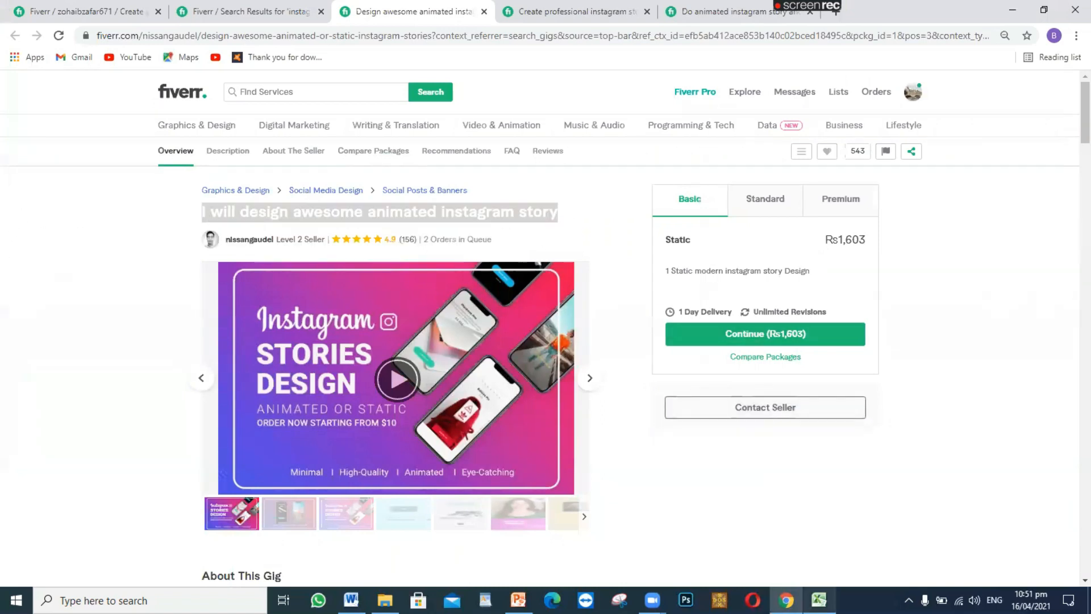
click(819, 600)
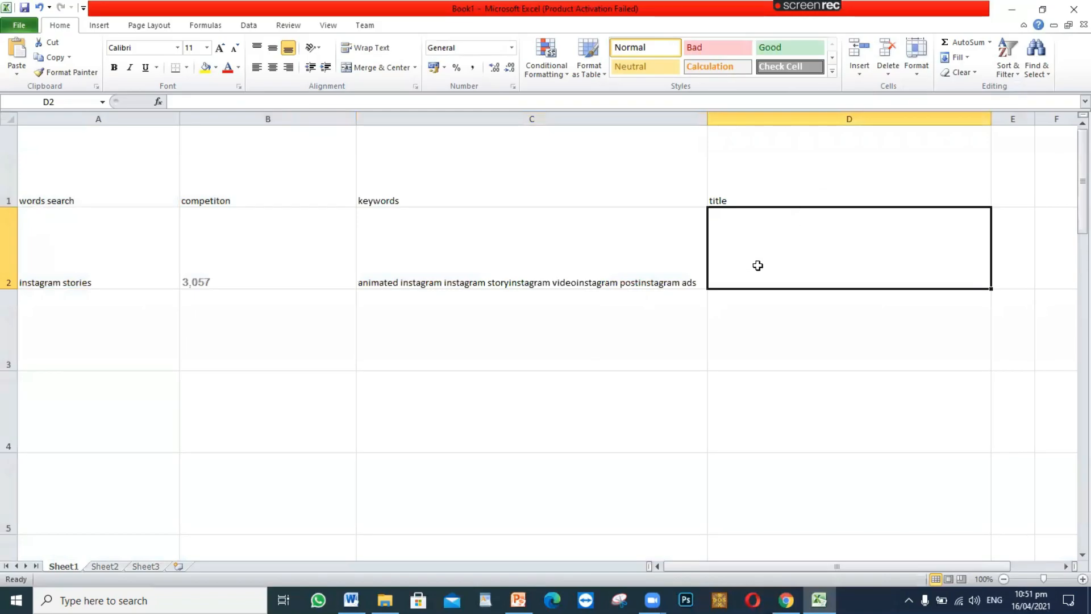
double_click(757, 265)
key(ctrl+v)
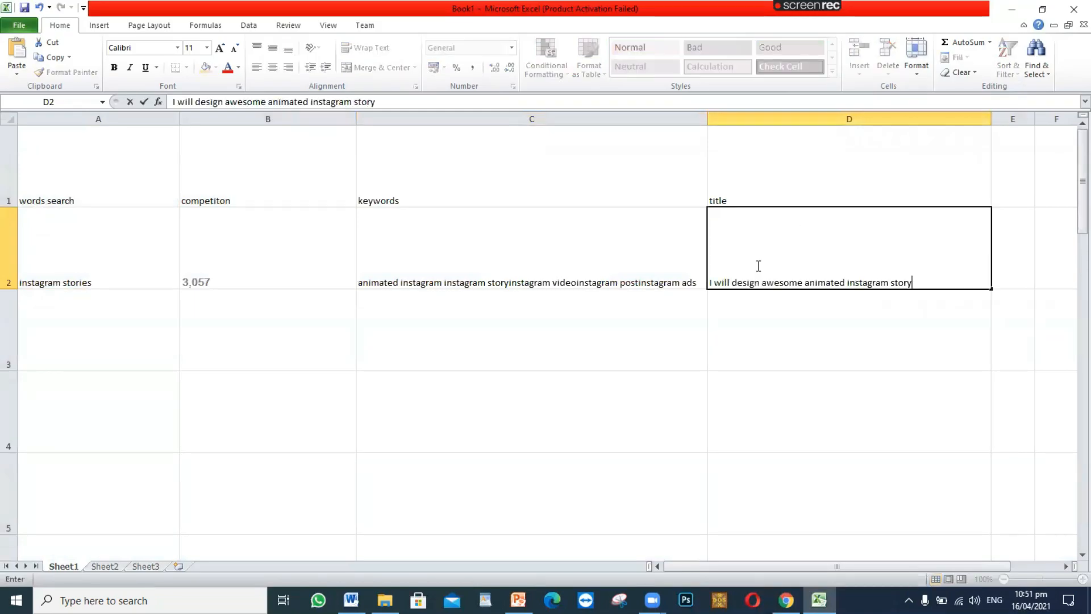
double_click(109, 336)
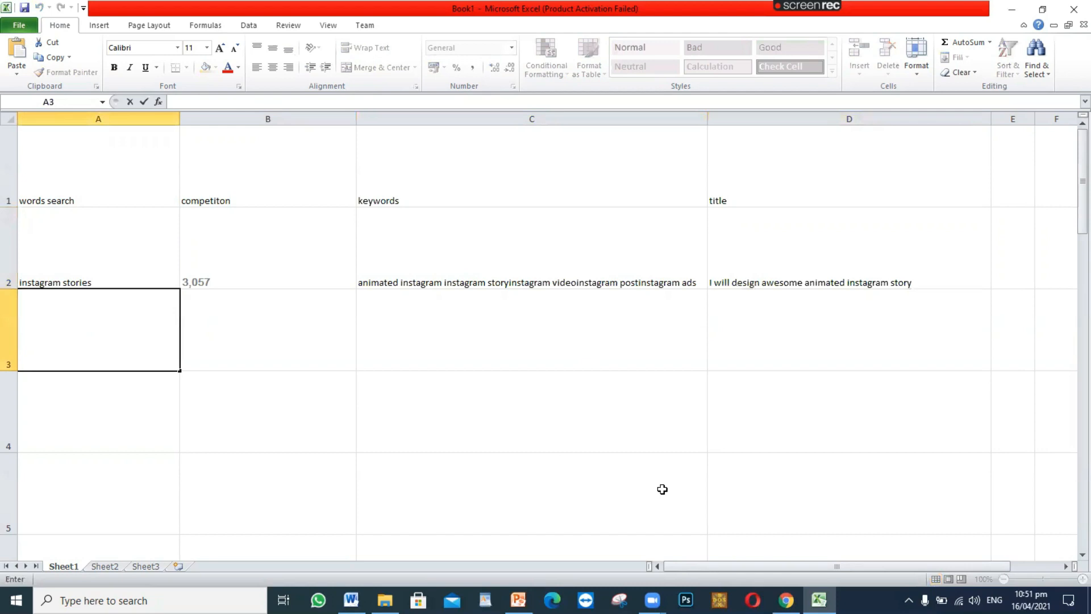
- Return to the Fiverr search results and search for the suggested term "instagram story design"
click(786, 600)
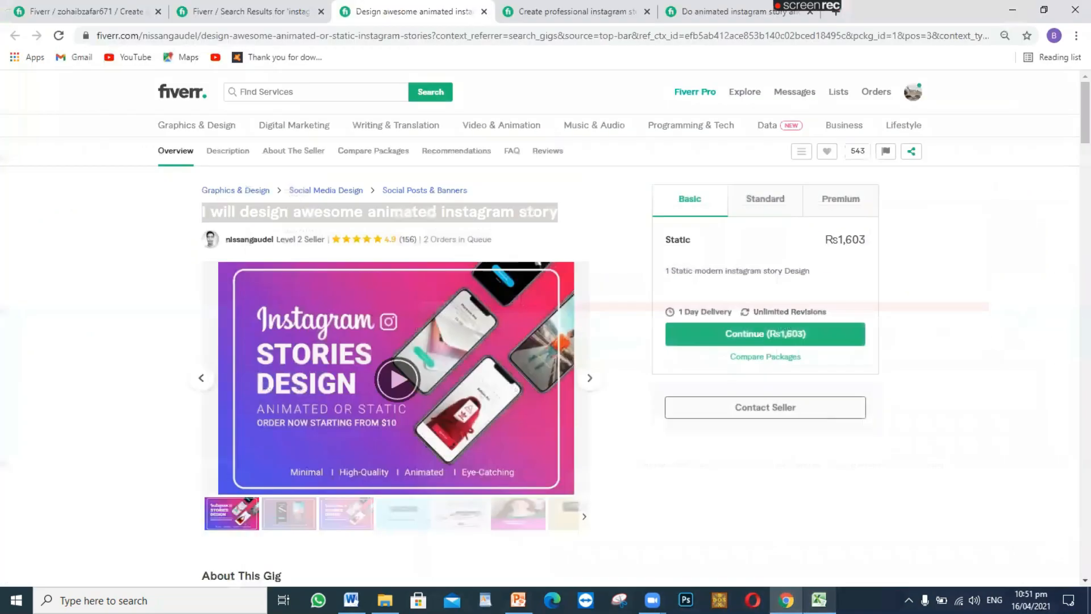
click(237, 13)
click(309, 92)
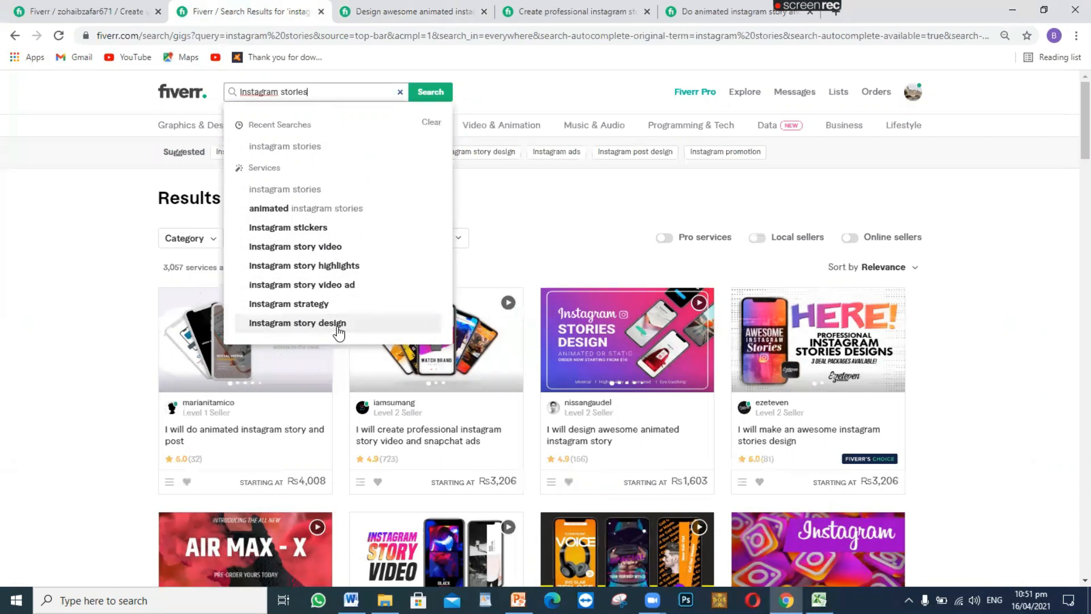
click(337, 328)
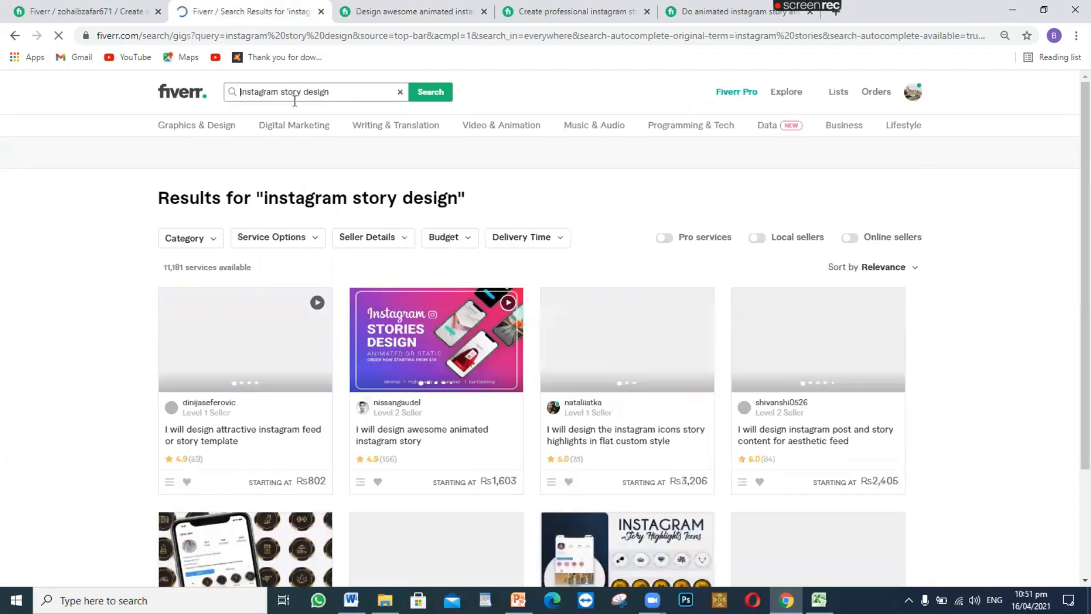
- Copy the search term "instagram story design" from the Fiverr search box into Excel cell A3 under "words search"
click(295, 101)
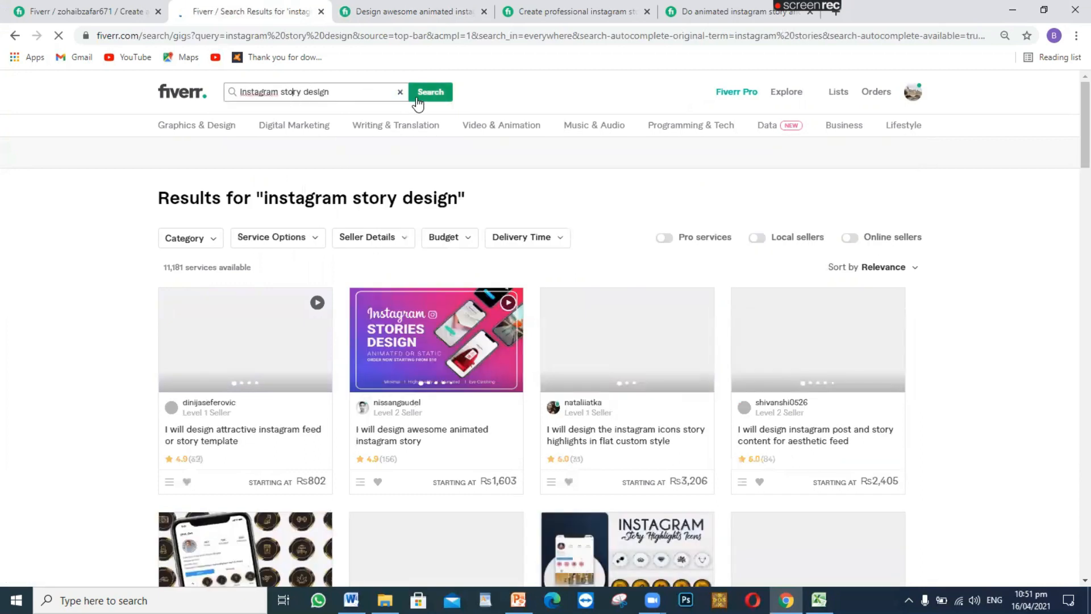
drag(331, 92, 234, 94)
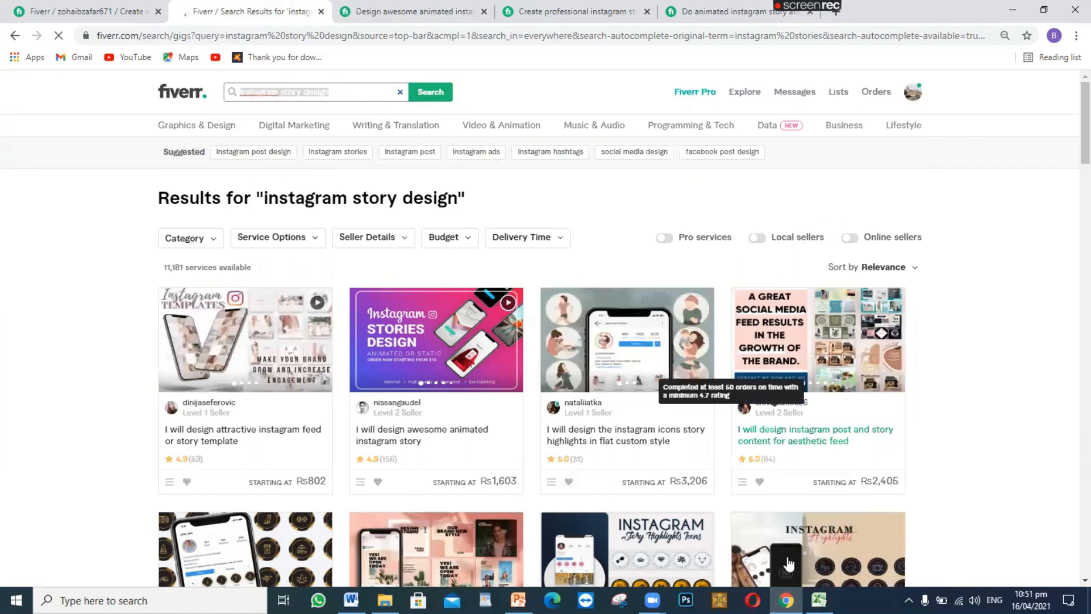
key(alt+Tab)
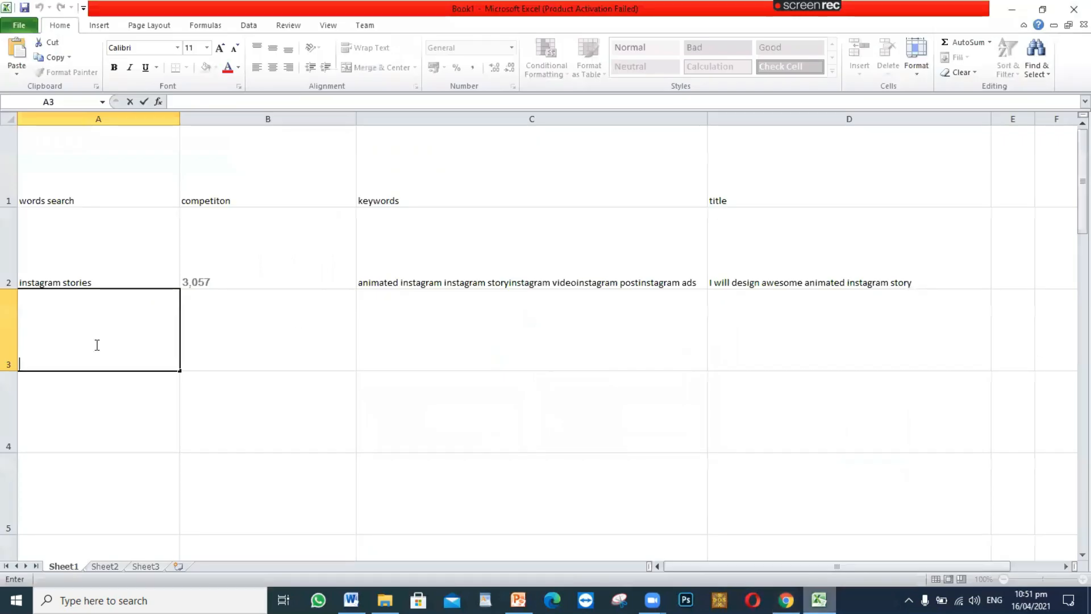
text(instagram story design)
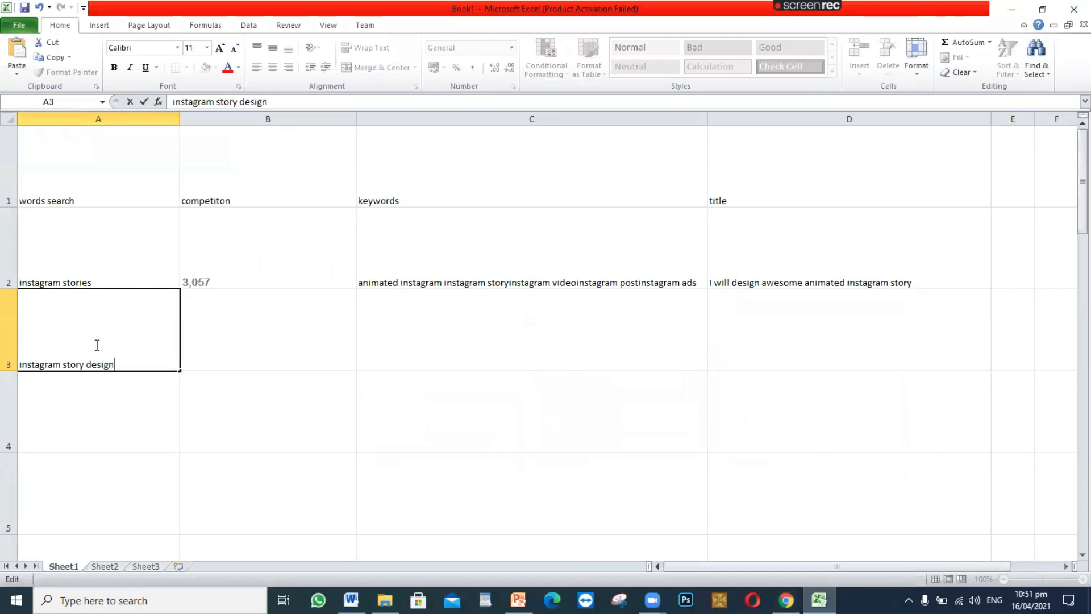
- Check the number of services available for the term on Fiverr and enter 11181 in Excel cell B3 under "competiton"
click(239, 339)
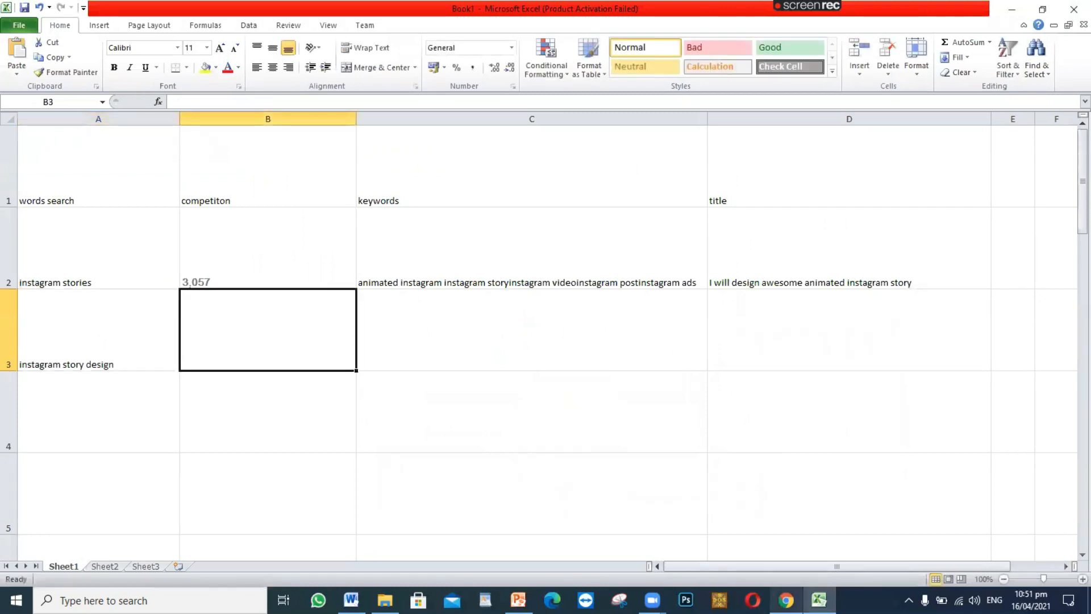
key(alt+Tab)
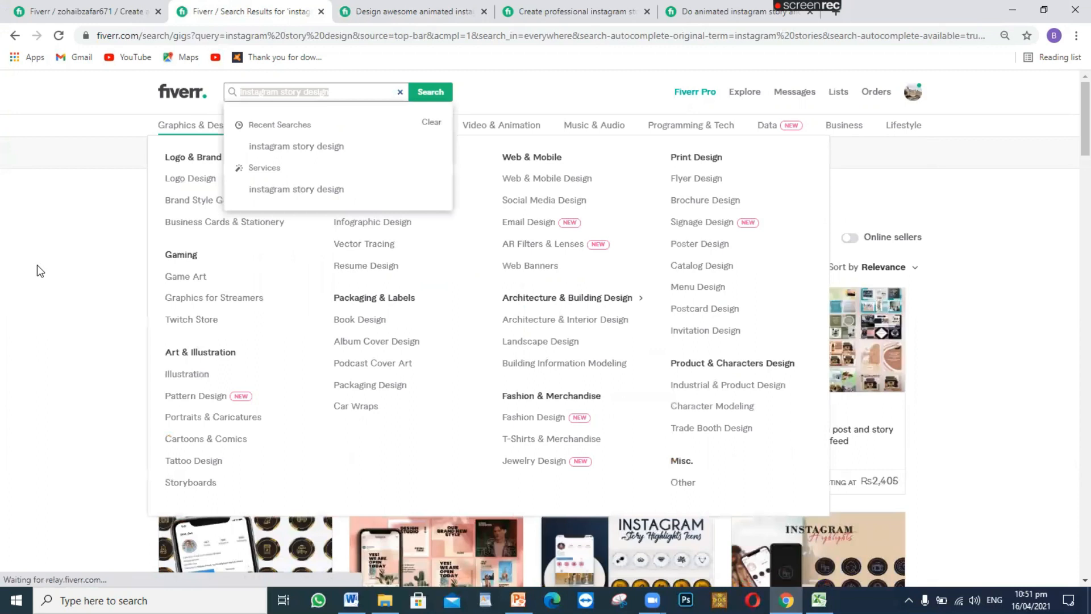
click(37, 265)
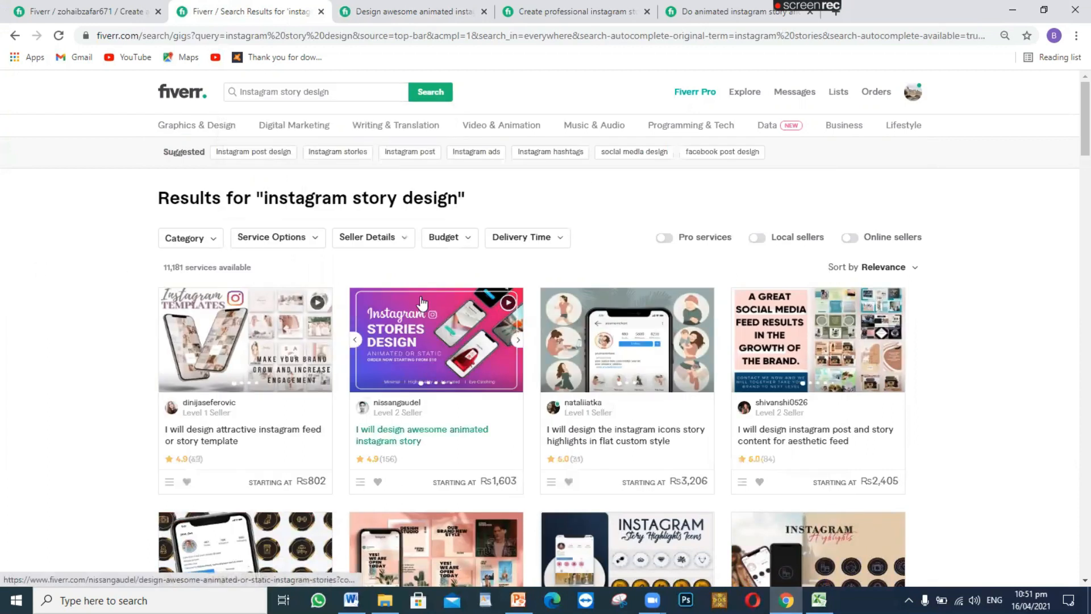
click(818, 600)
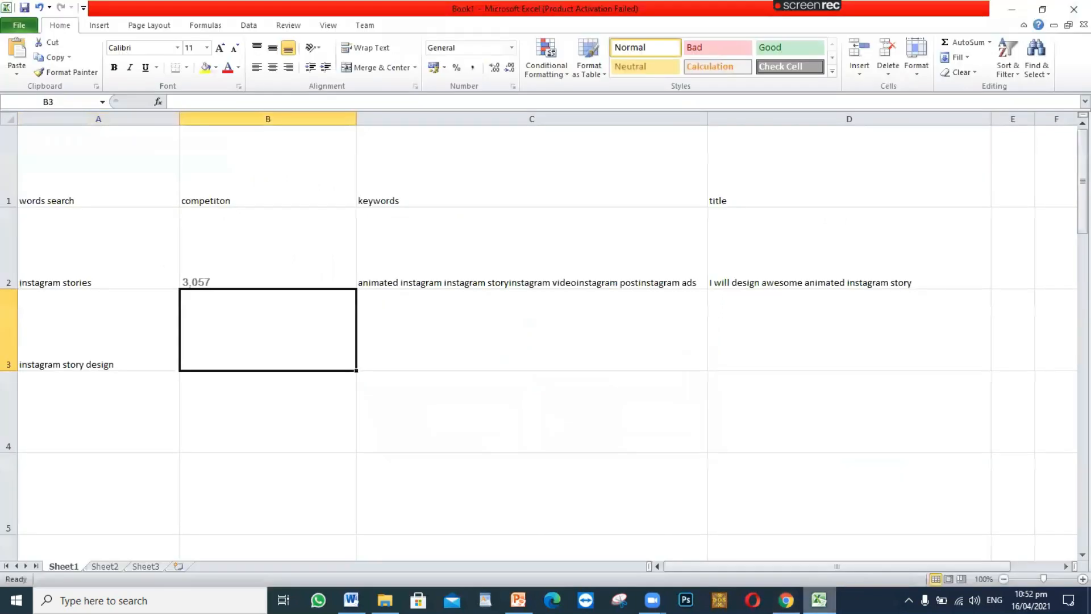
double_click(222, 354)
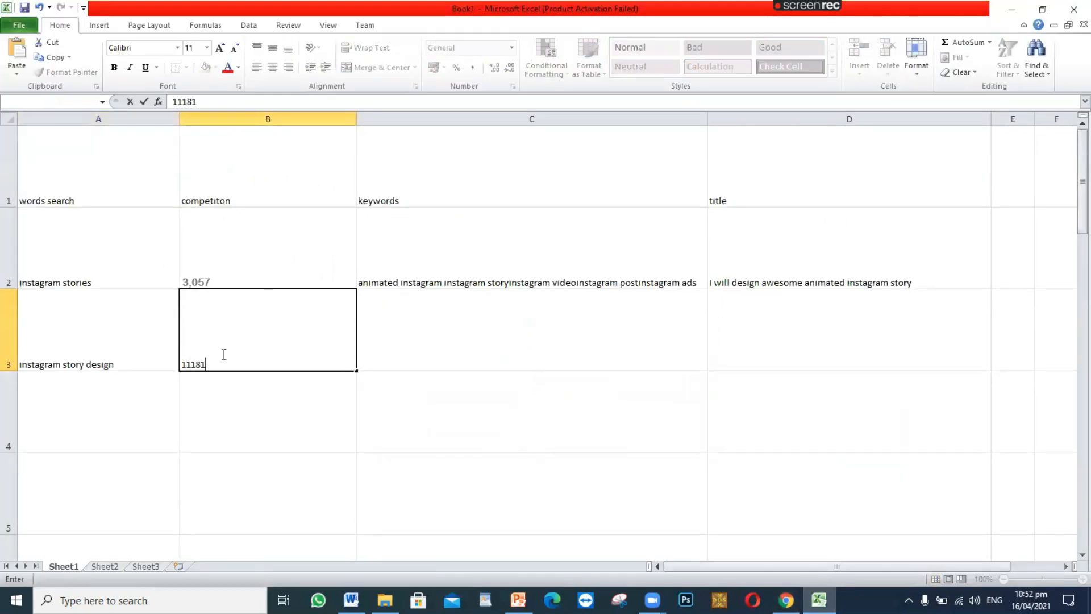
key(Tab)
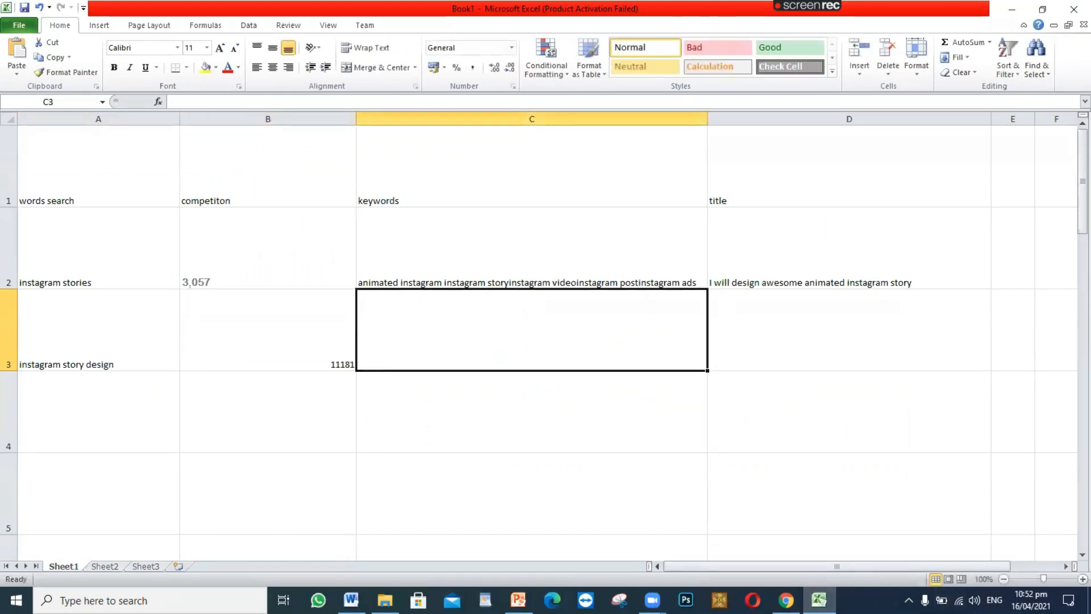
- Open the first Fiverr gig and copy its title "I will design attractive instagram feed or story template" into Excel cell D3
key(alt+Tab)
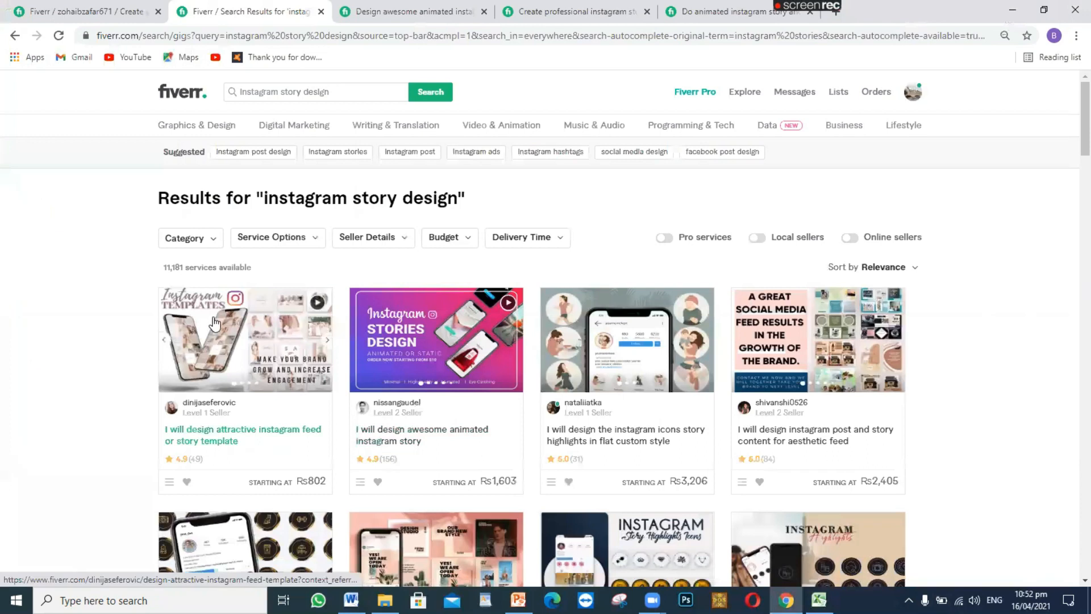
click(213, 316)
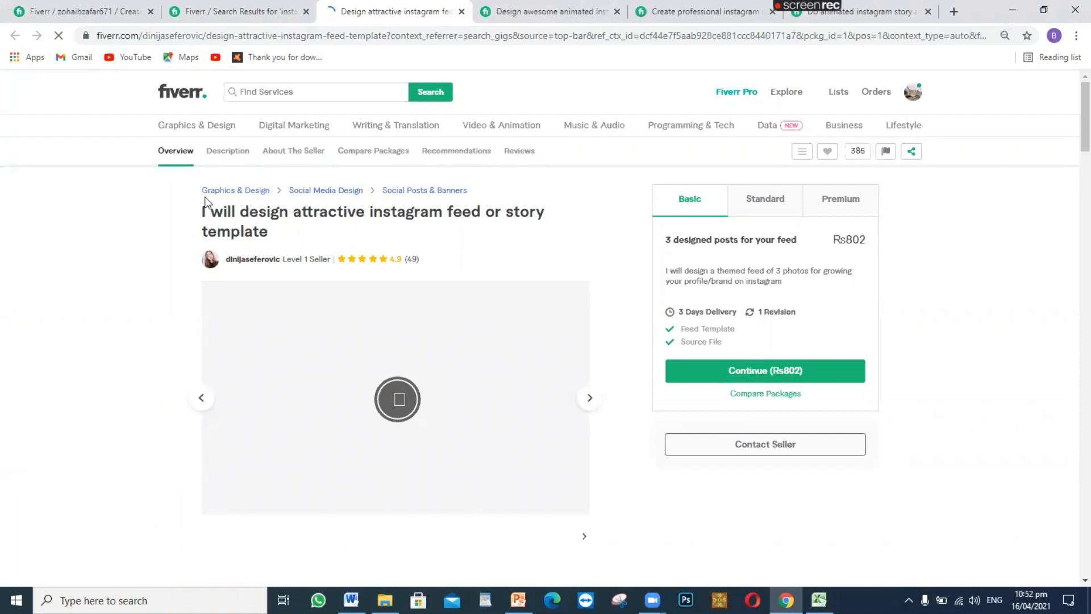
triple_click(203, 205)
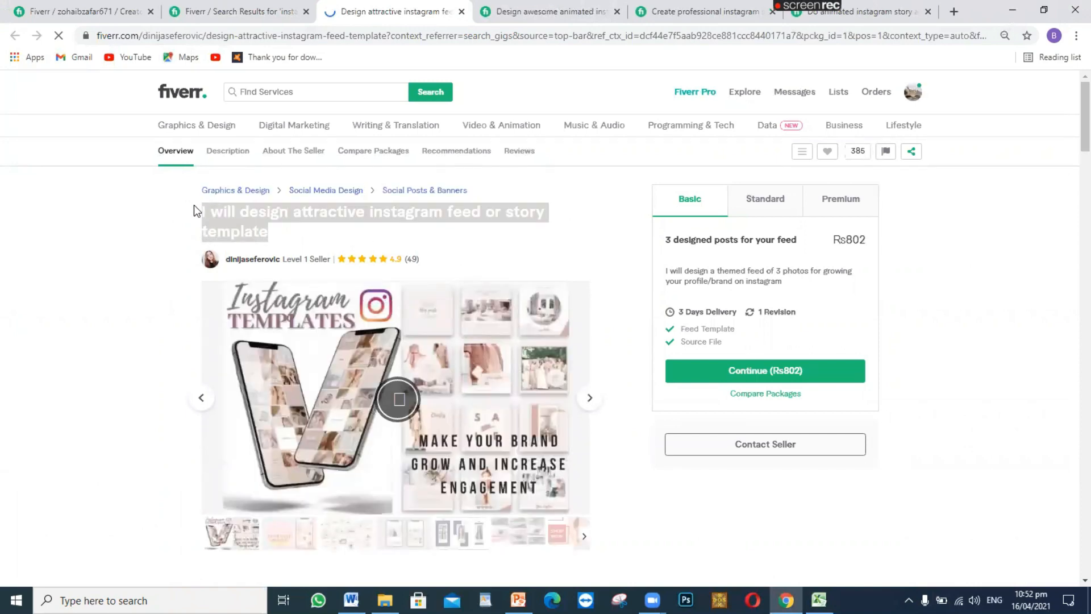
key(ctrl+c)
key(alt+Tab)
click(796, 353)
double_click(796, 353)
key(ctrl+v)
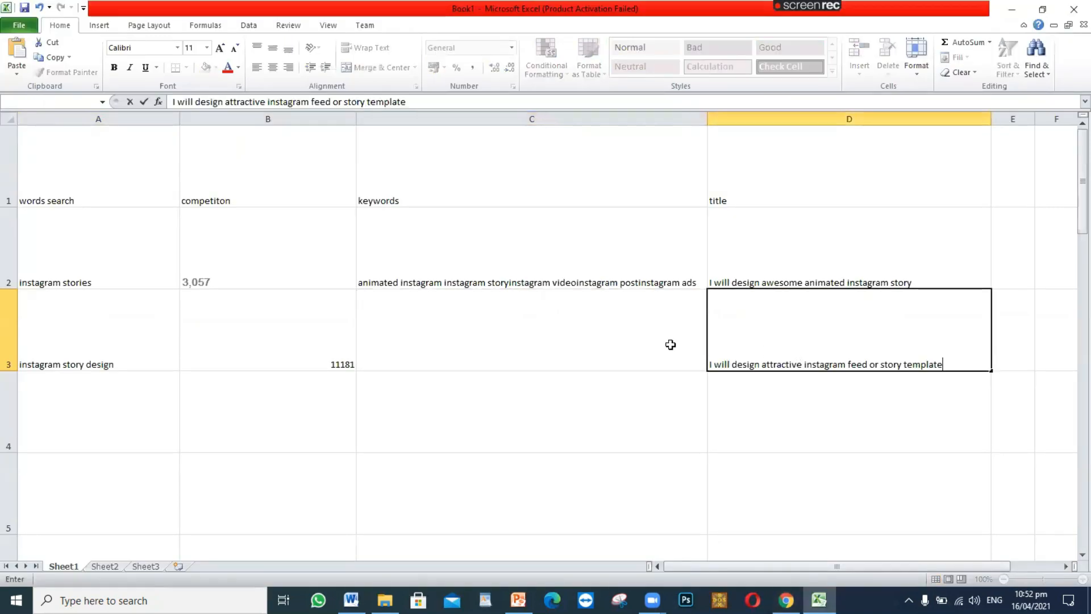
- Copy the gig's related tags template, instagram, design, story and feed from its Fiverr page into Excel cell C3 under "keywords"
click(589, 349)
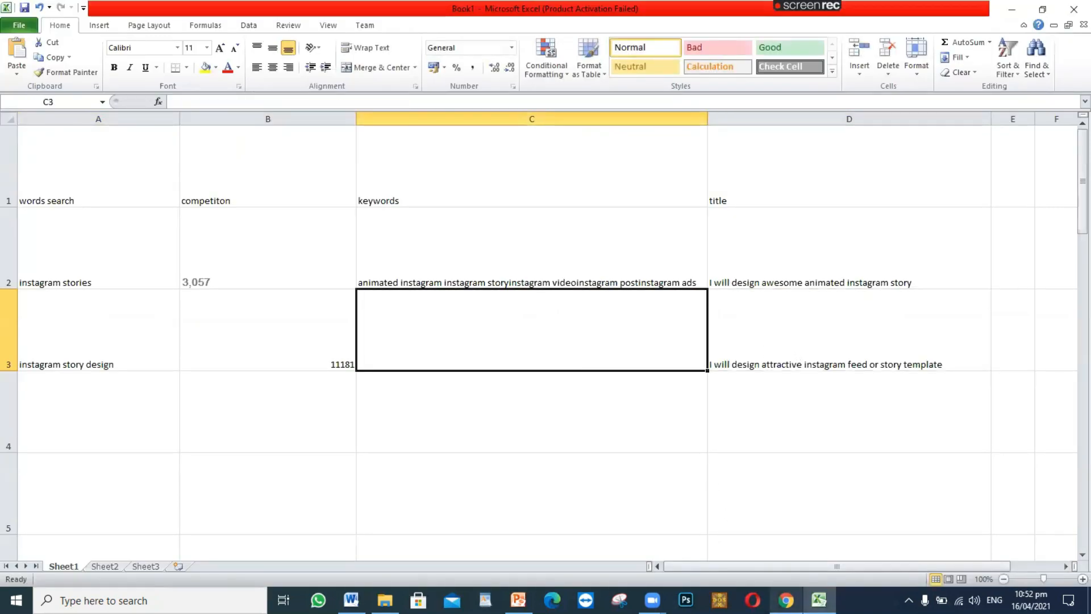
click(786, 599)
drag(1070, 142, 1072, 239)
drag(1071, 336, 1071, 479)
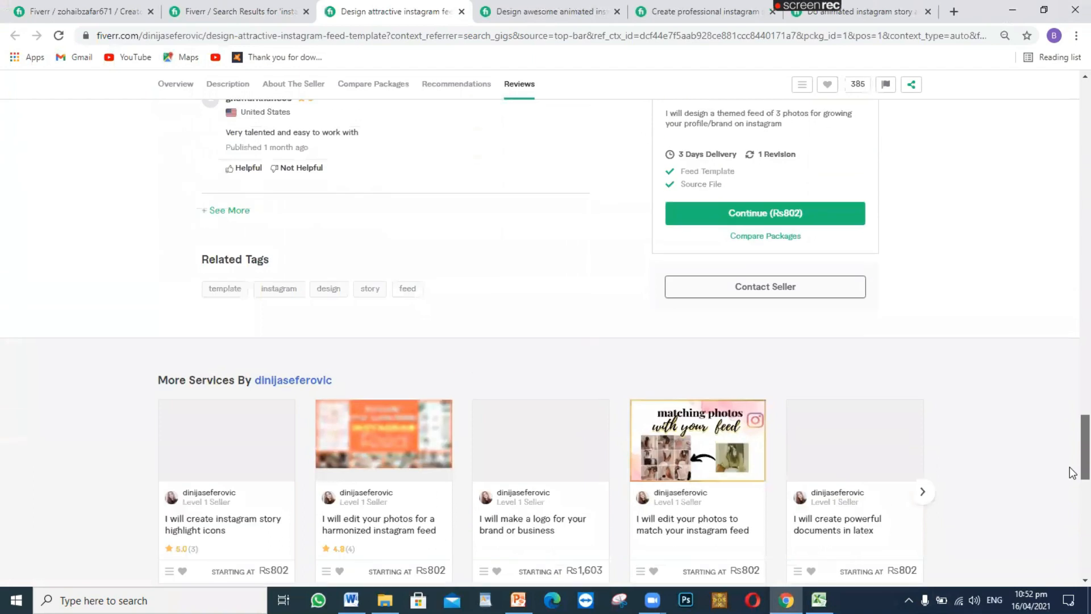
drag(445, 290, 200, 298)
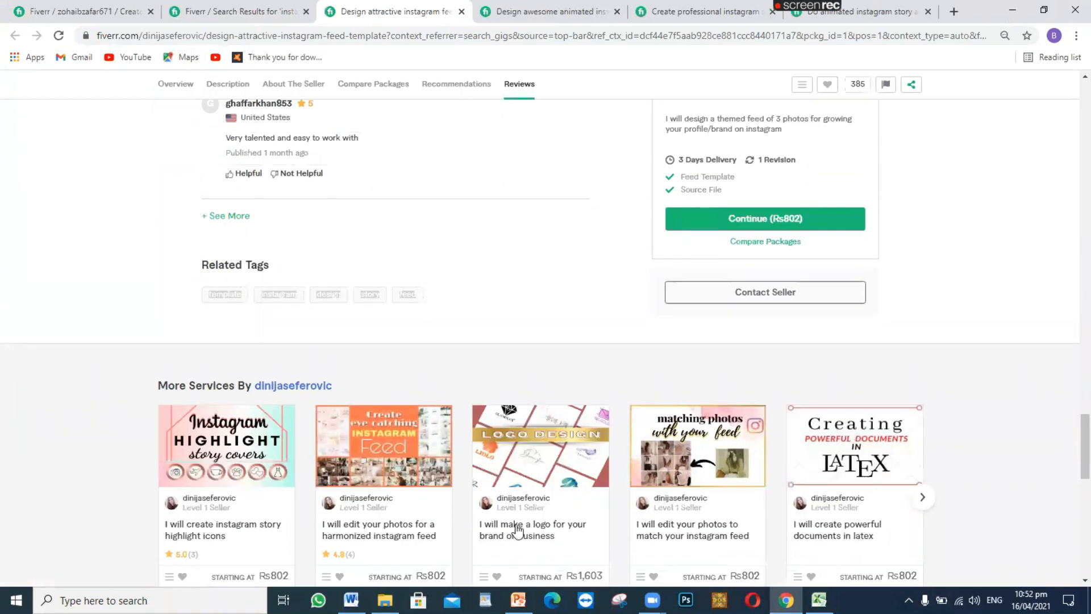
key(alt+Tab)
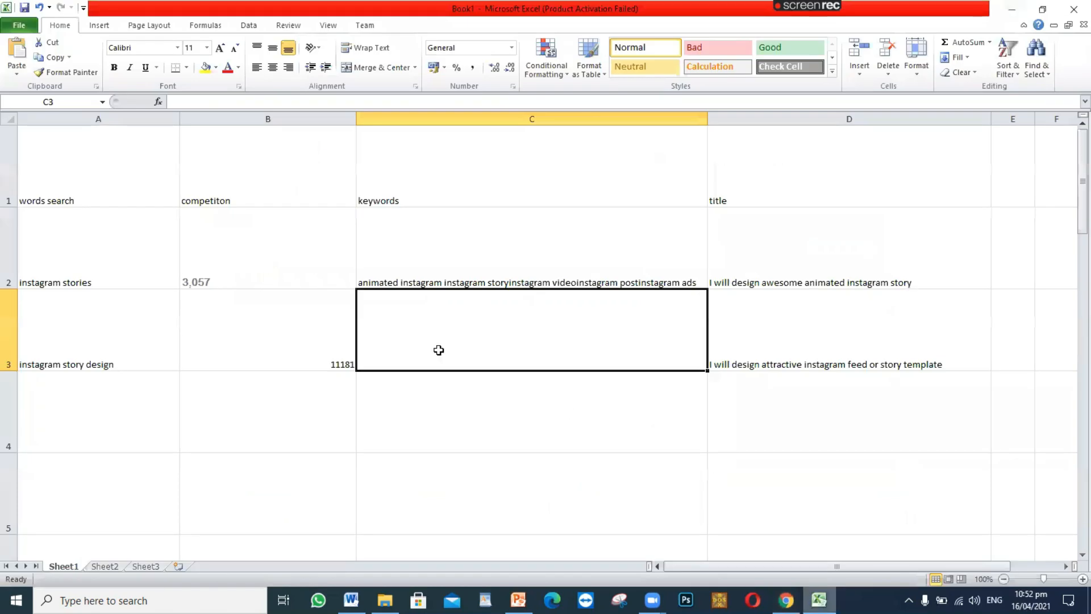
key(ctrl+v)
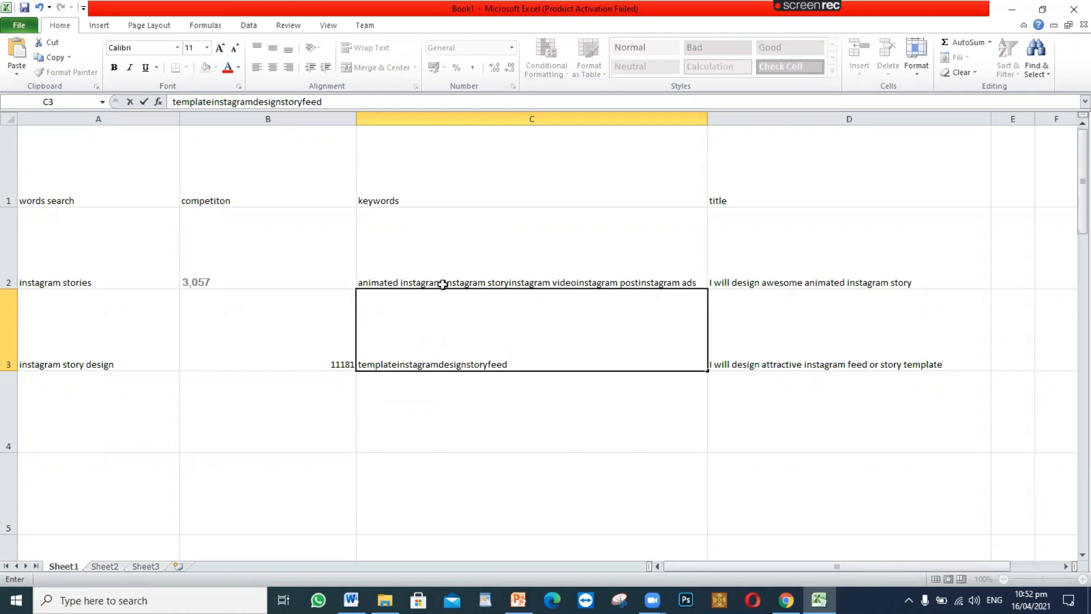
click(225, 365)
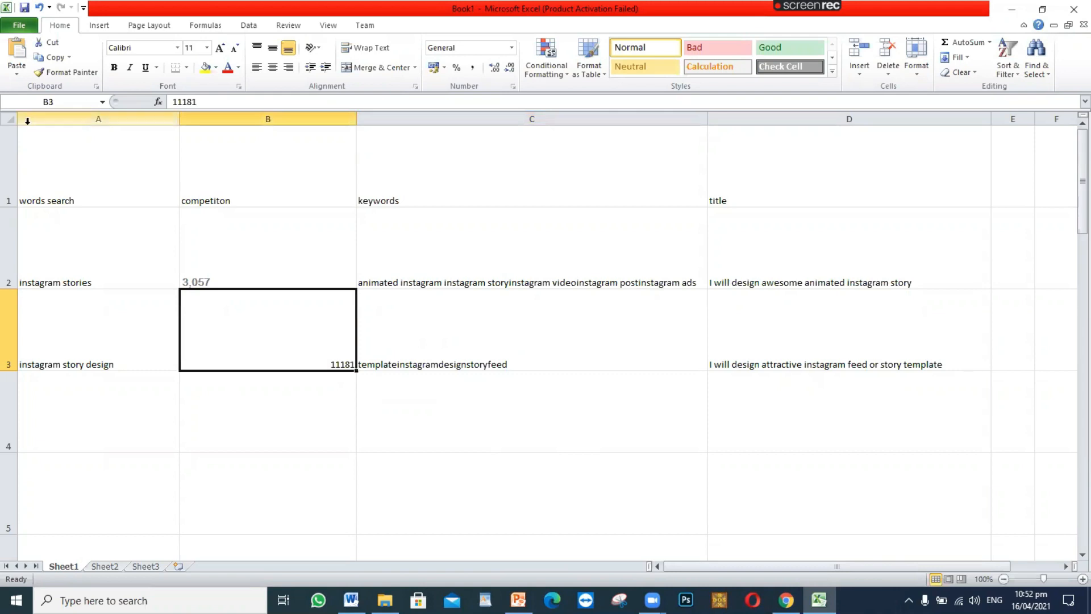
- Review the search terms, keywords and titles recorded in rows 2 and 3 of the sheet
click(99, 271)
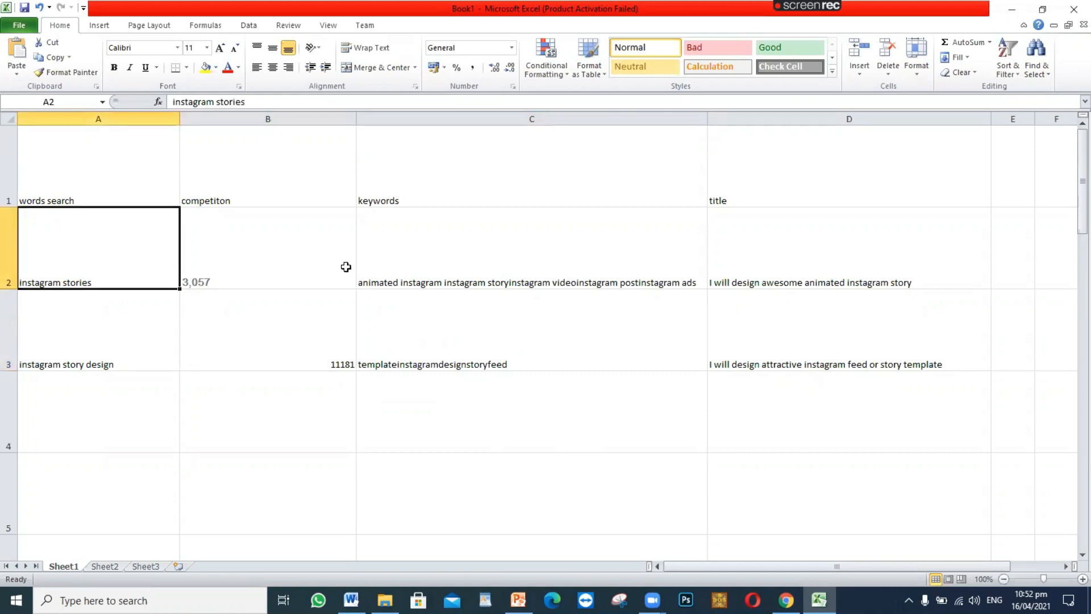
click(408, 264)
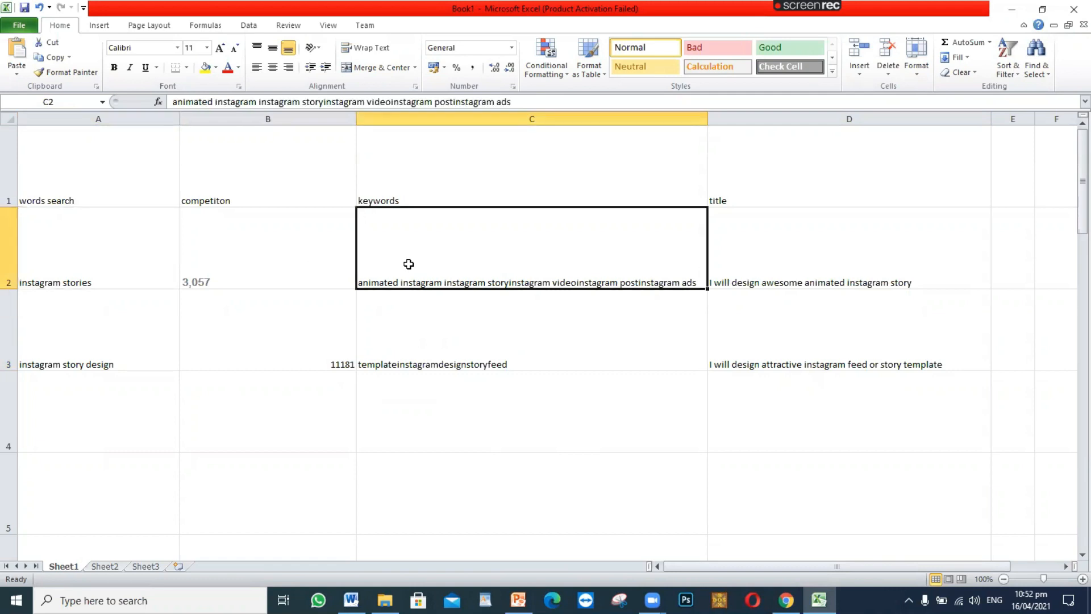
click(787, 238)
click(449, 237)
click(136, 261)
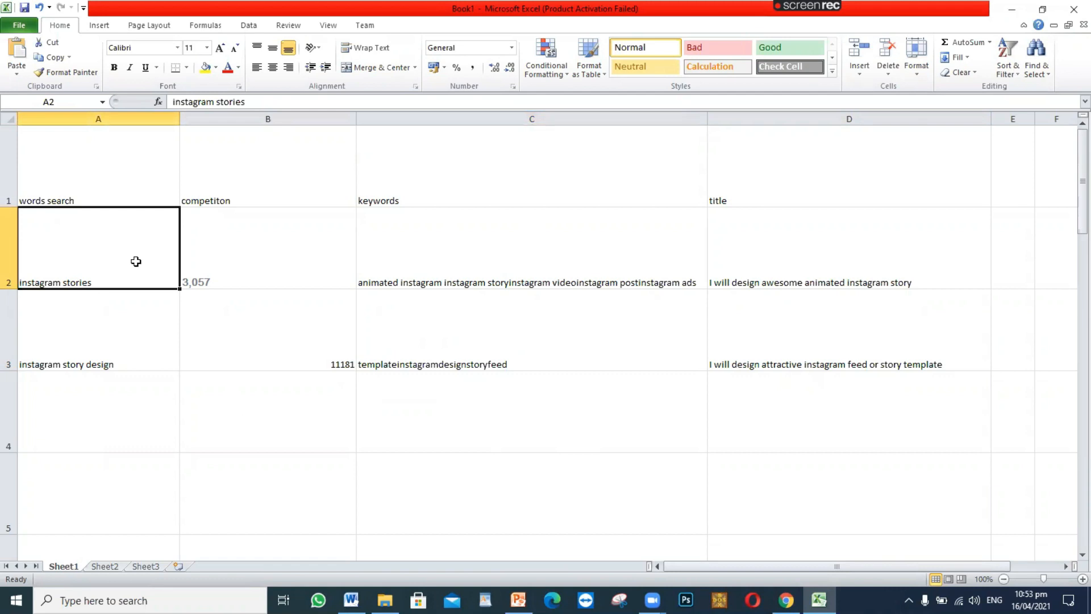
click(561, 265)
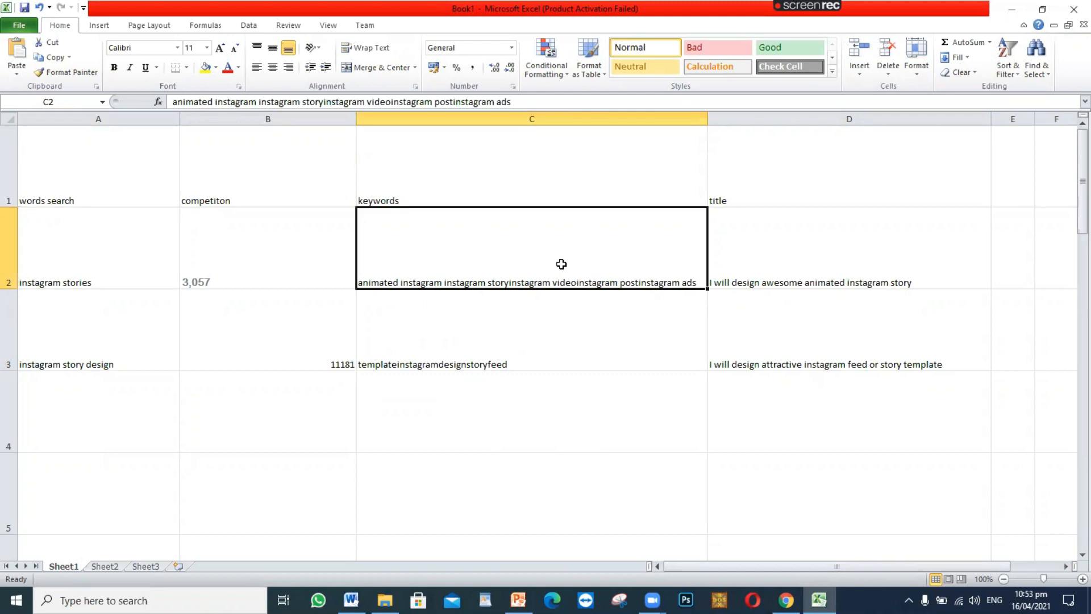
click(767, 228)
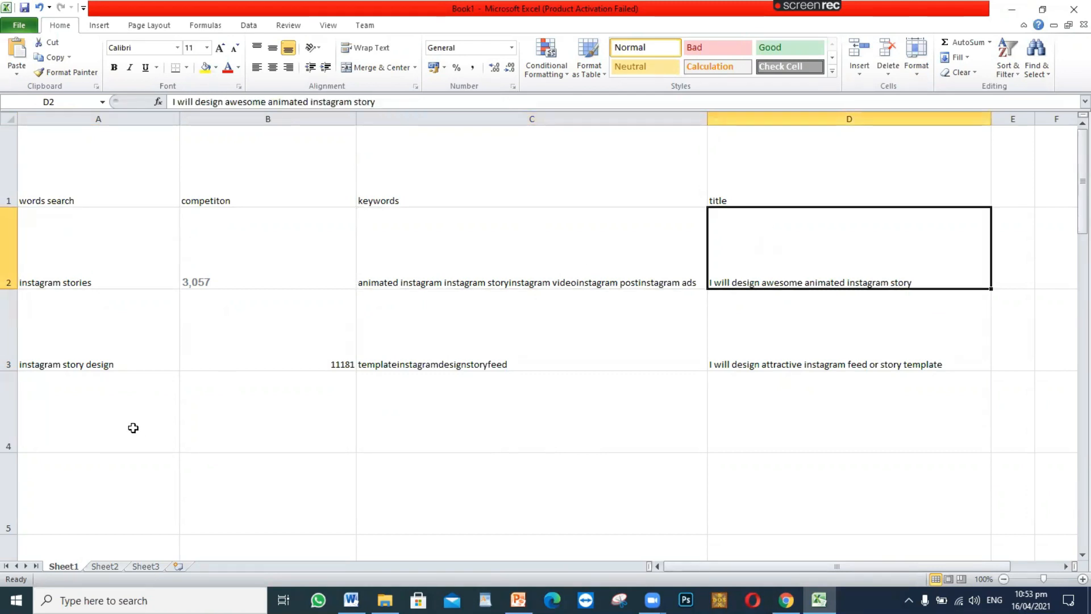
click(122, 351)
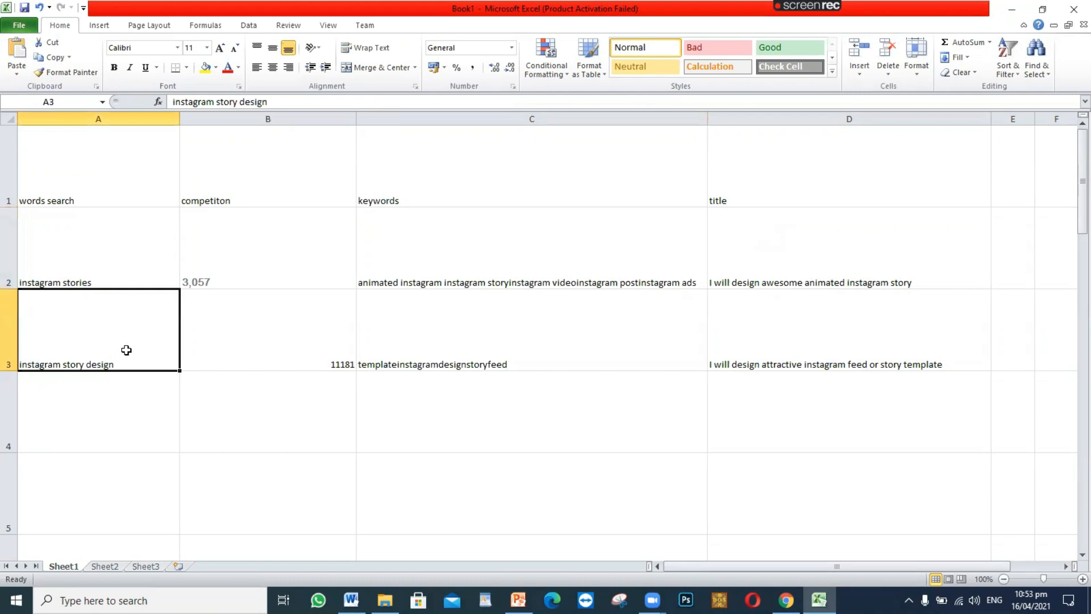
click(382, 358)
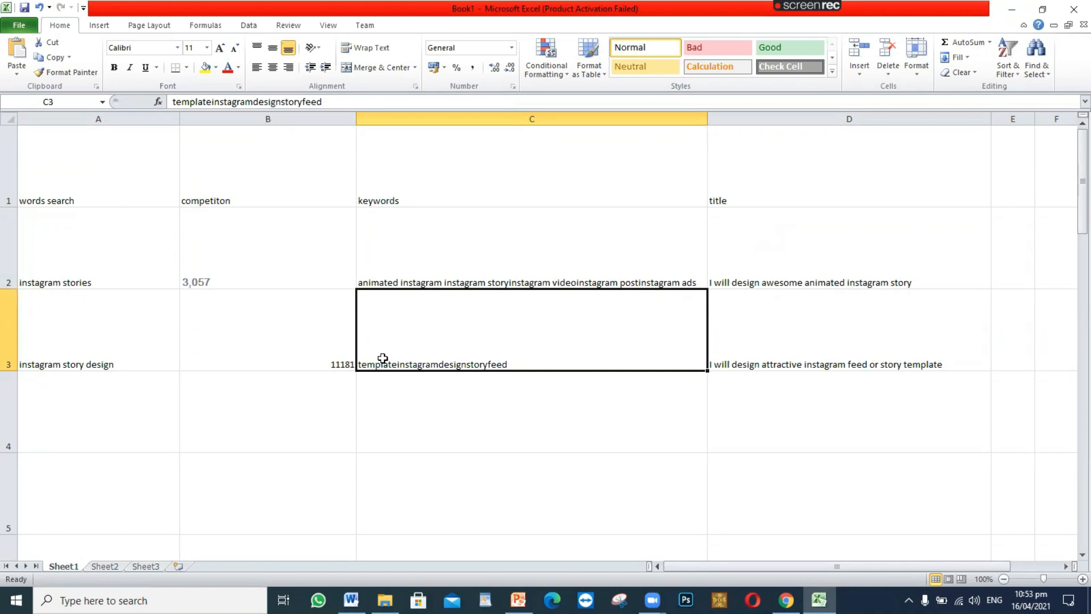
click(775, 319)
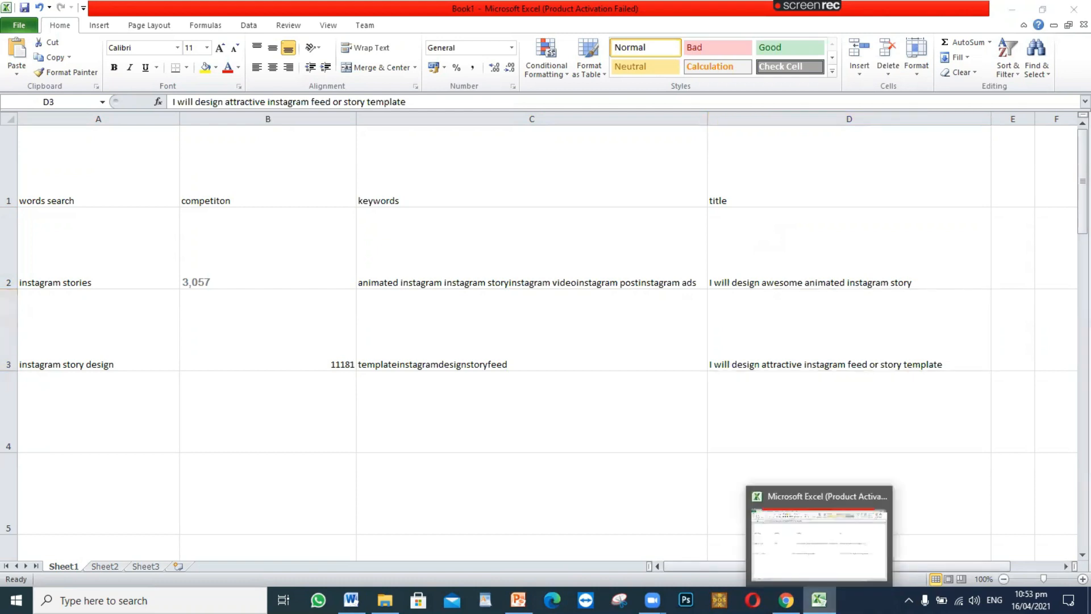
- Return to the Fiverr search results and shorten the search text to "instagram story" to examine its suggested terms
click(785, 599)
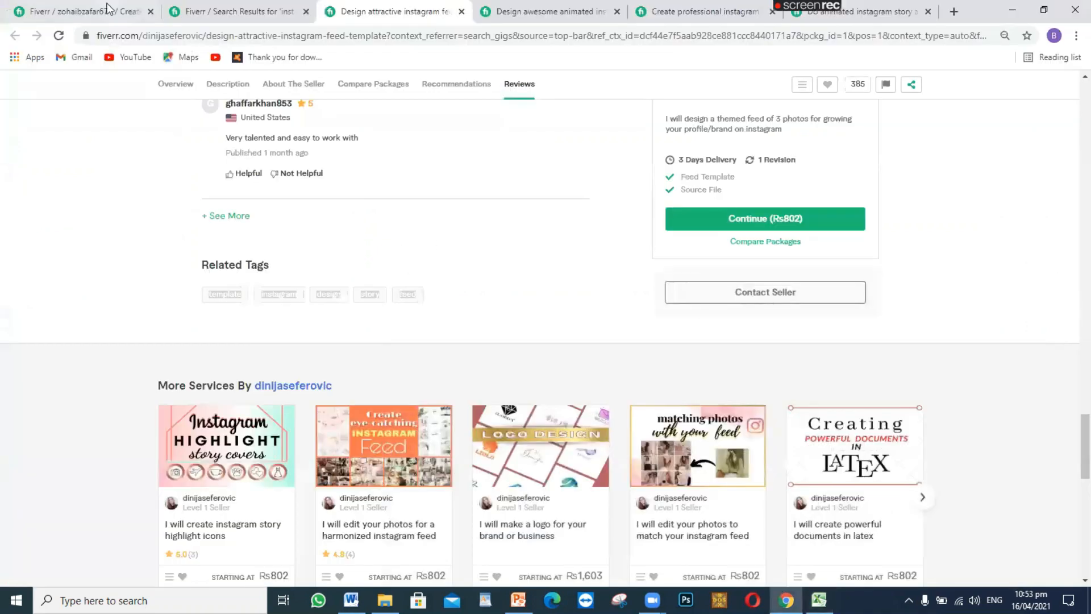
click(186, 2)
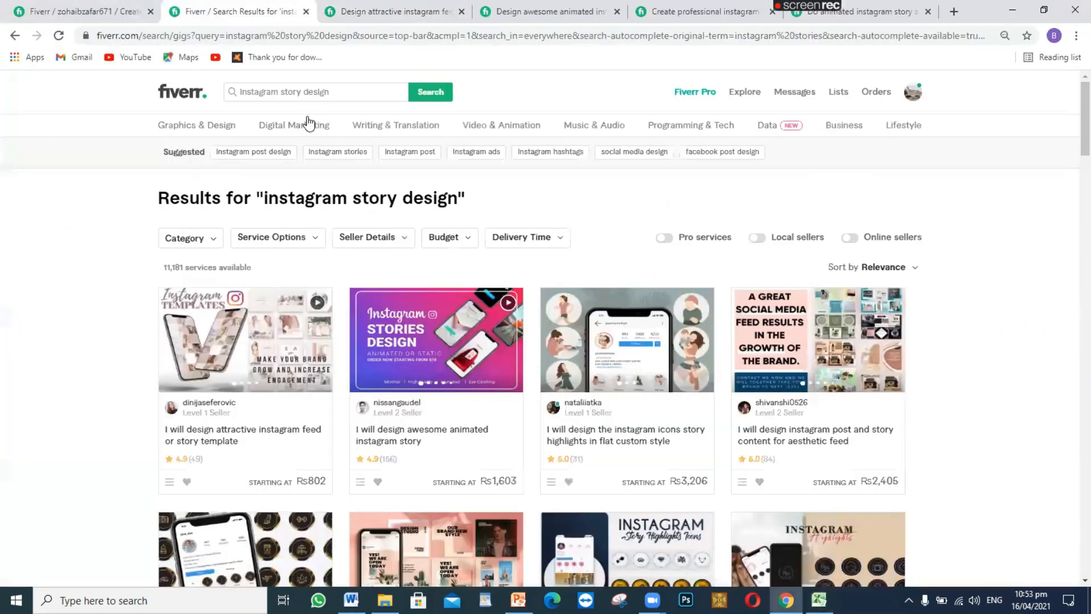
click(334, 95)
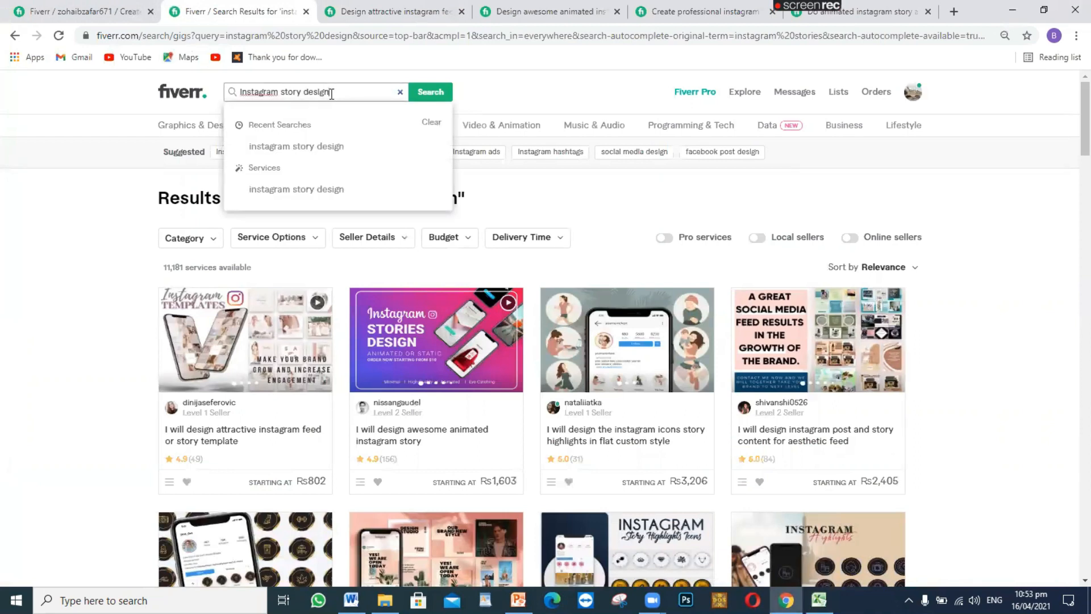
key(BackSpace)
key(BackSpace)
key(BackSpace)
key(BackSpace)
key(BackSpace)
key(BackSpace)
key(BackSpace)
key(BackSpace)
key(BackSpace)
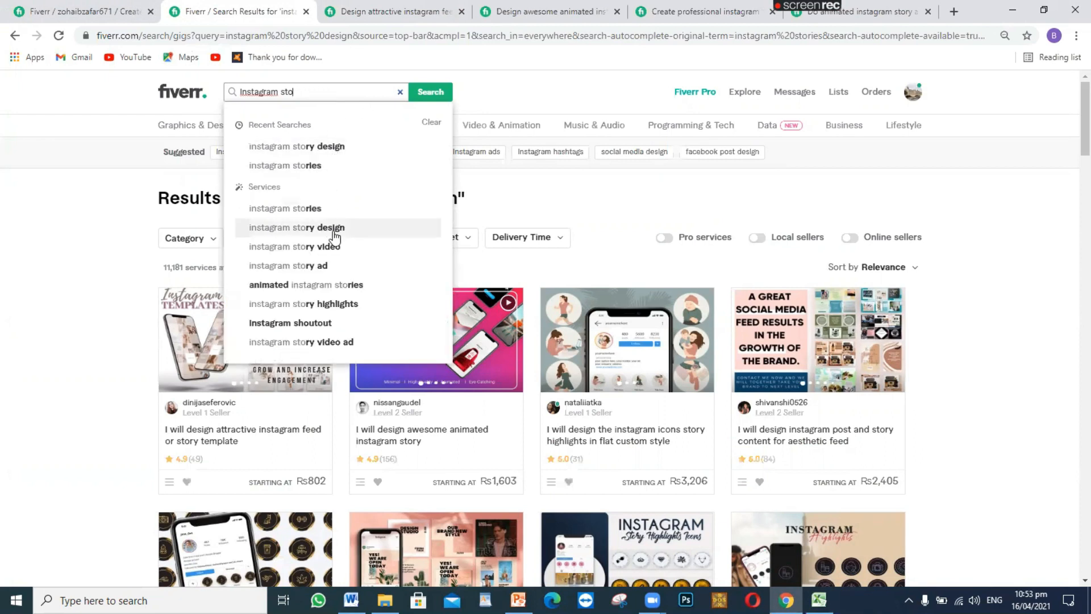
text(ry)
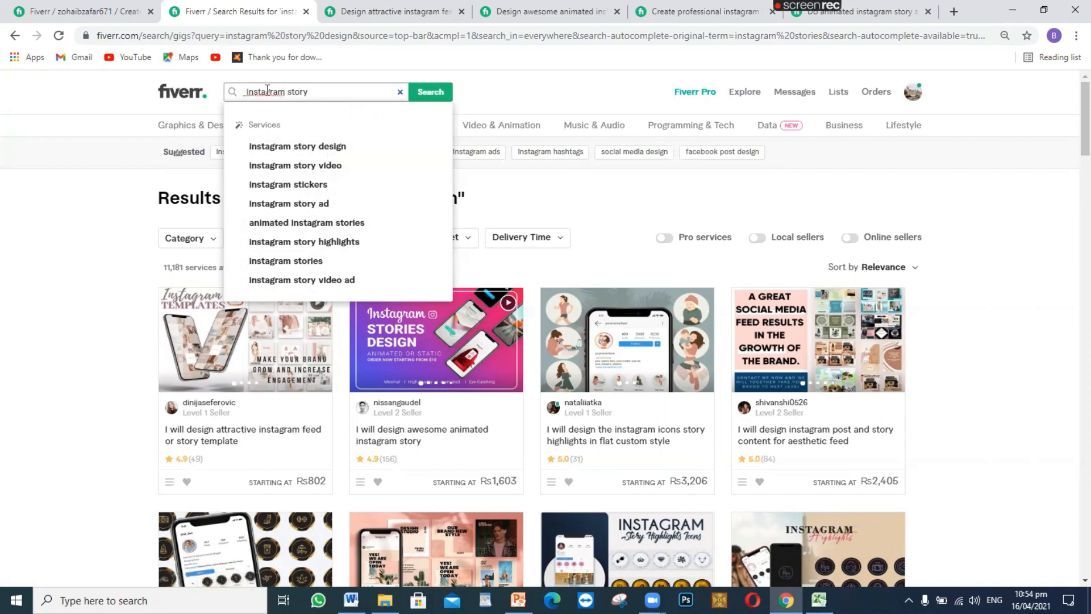
- Close the search suggestions and highlight the row of suggested related terms above the Fiverr results
click(131, 184)
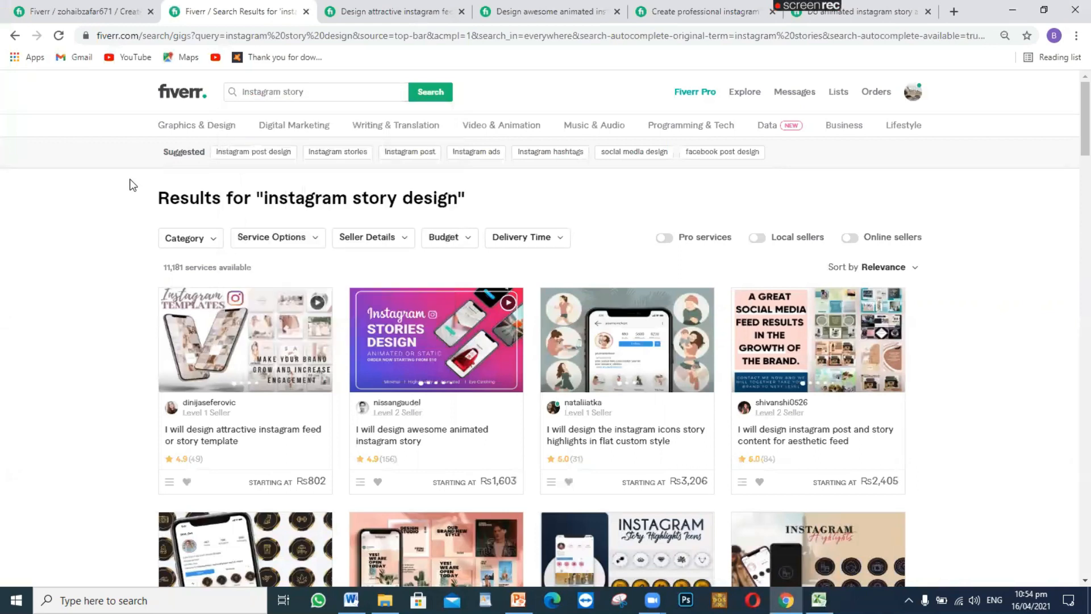
click(316, 90)
click(64, 172)
drag(783, 159, 206, 152)
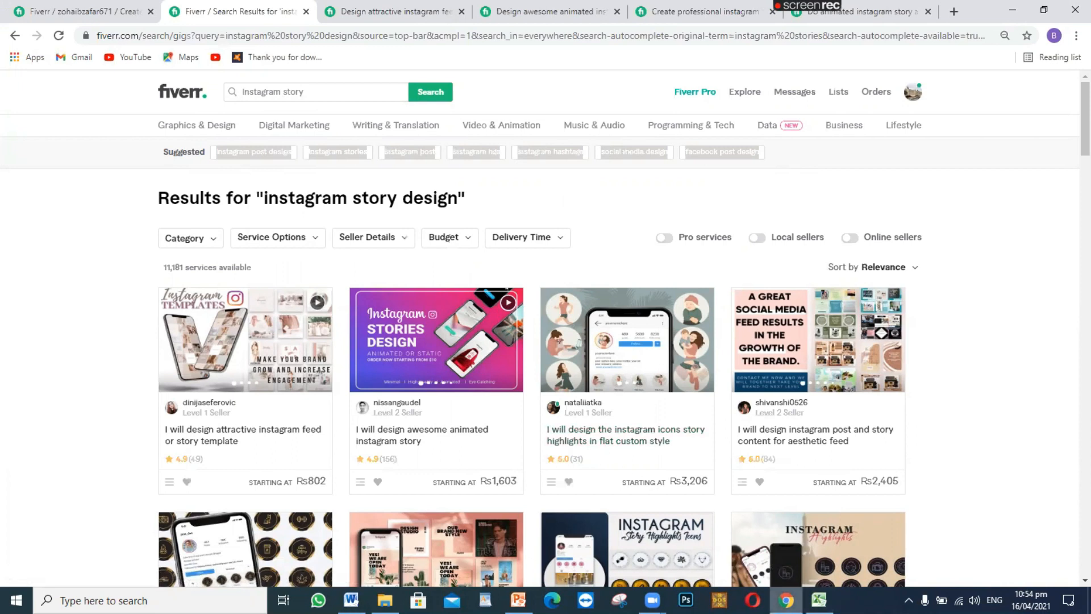
- Append the copied Fiverr suggested terms, from "instagram post design" to "facebook post design", to the keywords in Excel cell C2
click(785, 599)
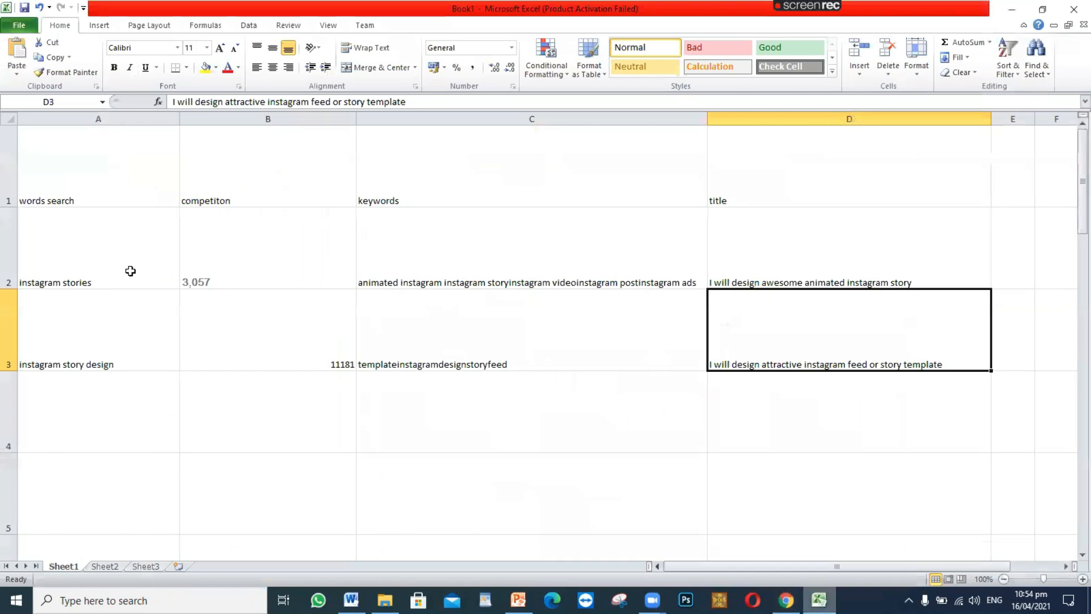
double_click(427, 282)
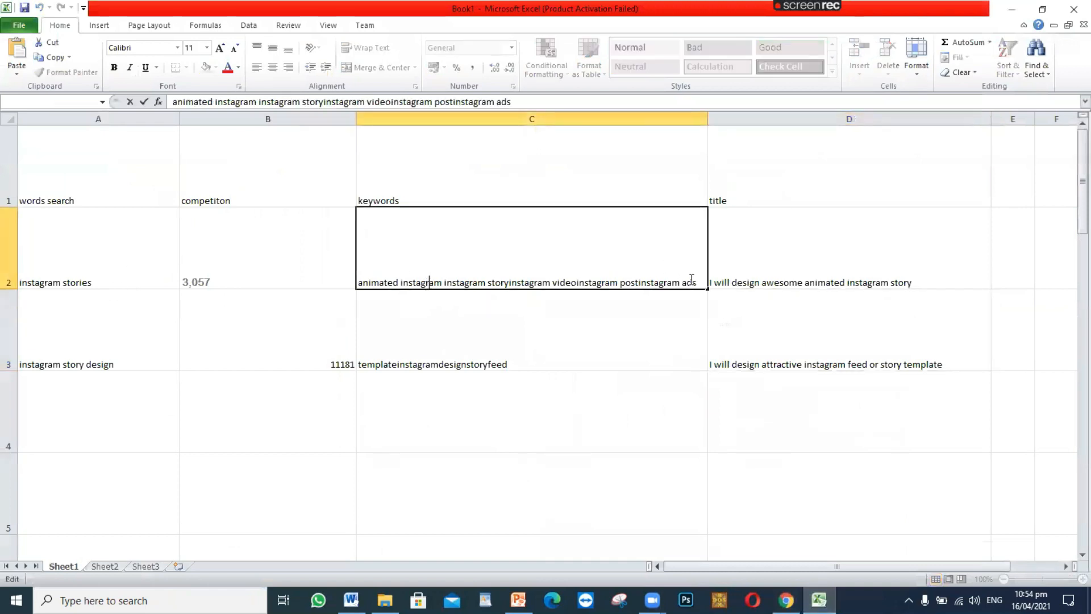
key(Return)
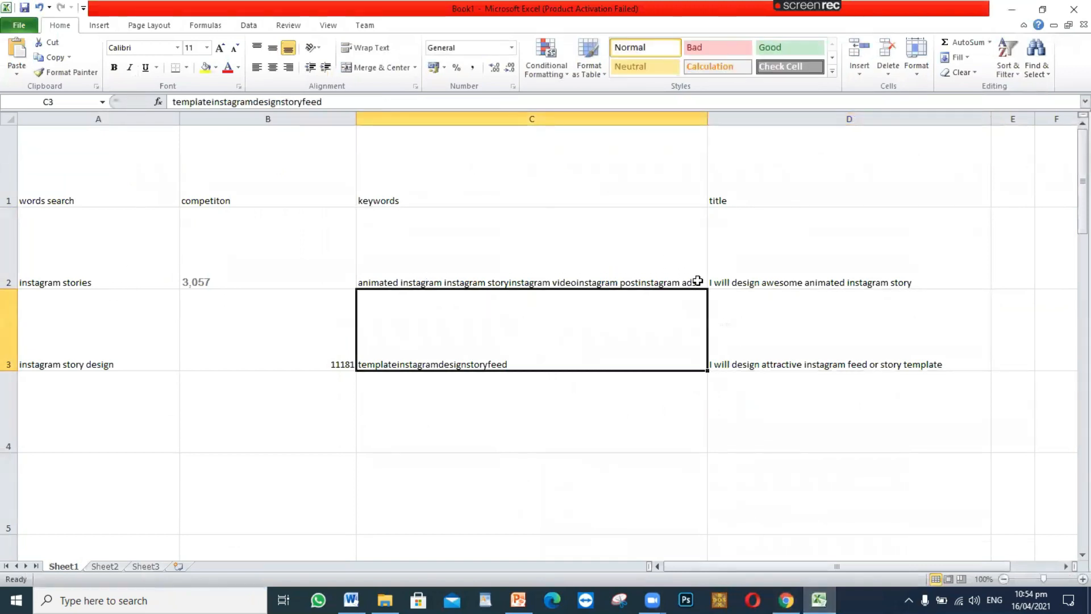
double_click(699, 281)
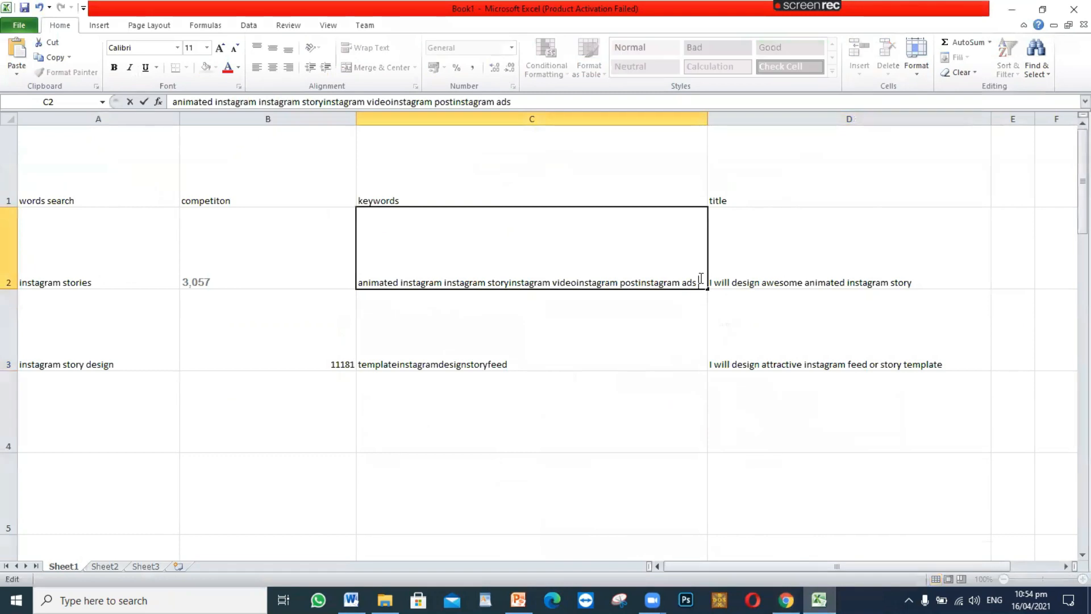
text(instagram post designinstagram storiesinstagram postinstagram adsinstagram hashtagssocial media designfacebook post design)
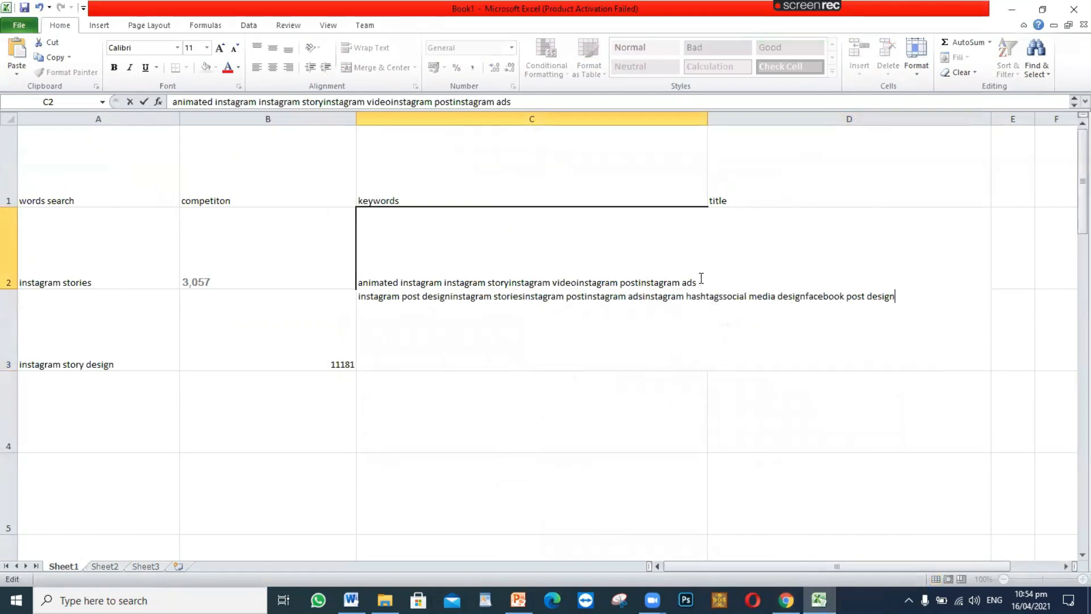
key(ctrl+Home)
key(ctrl+shift+Right)
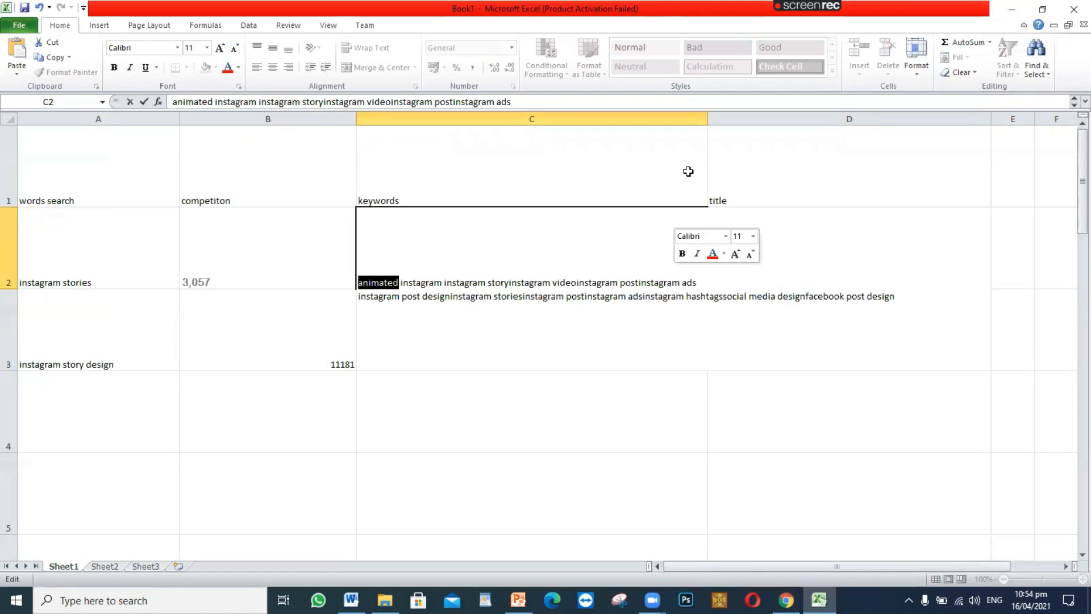
click(706, 118)
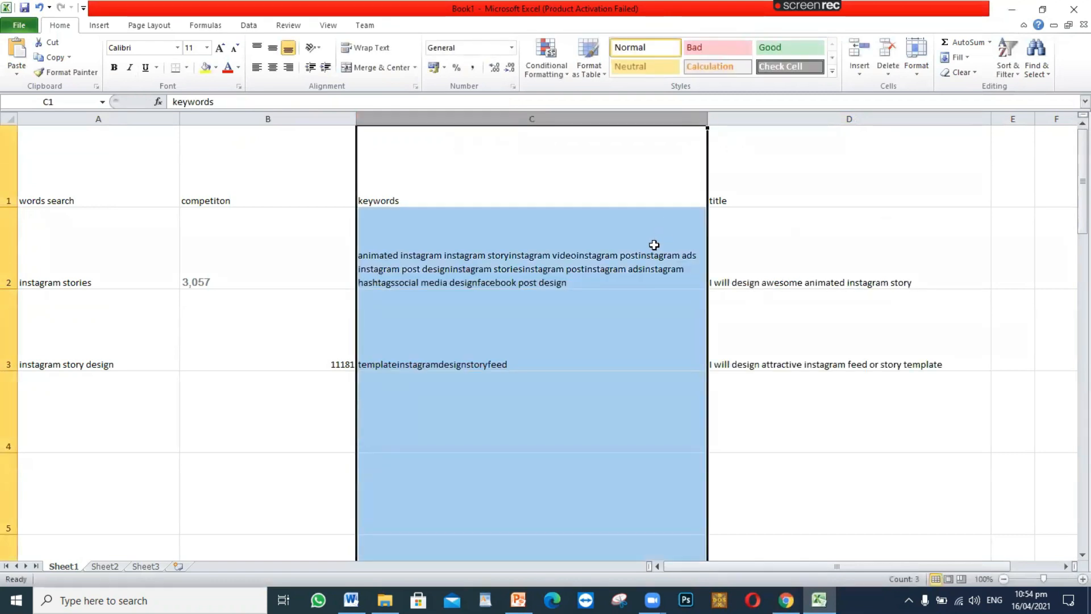
click(144, 455)
click(606, 245)
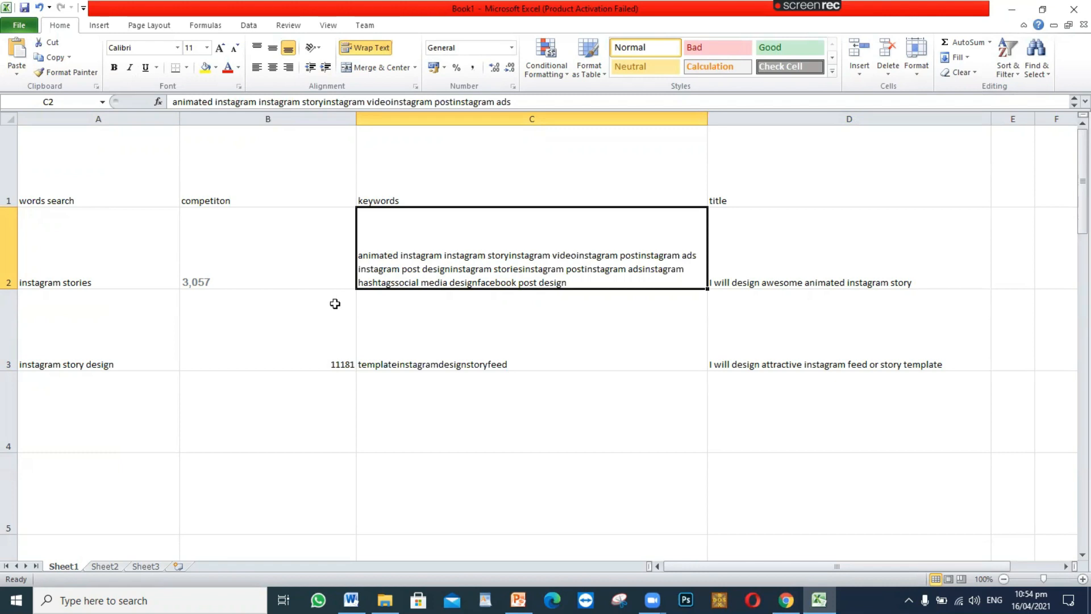
- Compare the competition figures recorded for the search terms in rows 2 and 3 of the sheet
click(245, 339)
click(269, 275)
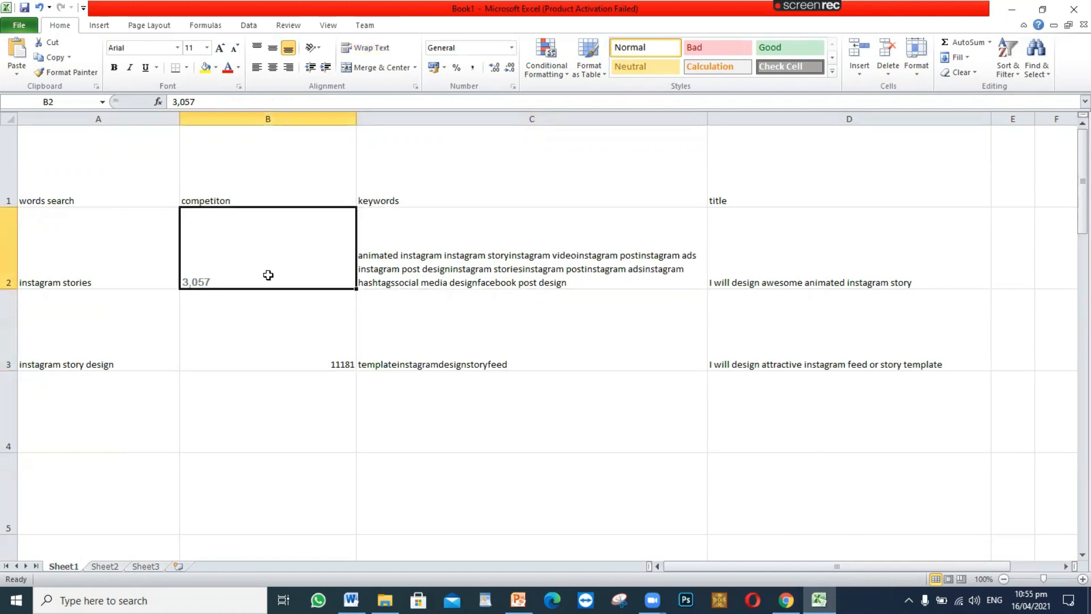
click(106, 245)
click(98, 308)
click(90, 398)
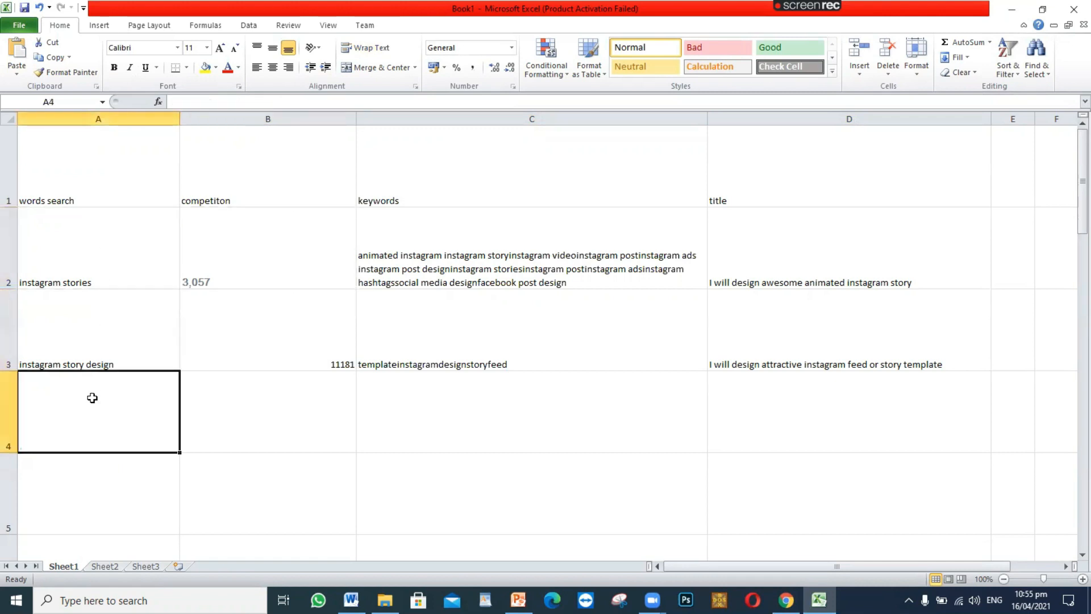
click(93, 483)
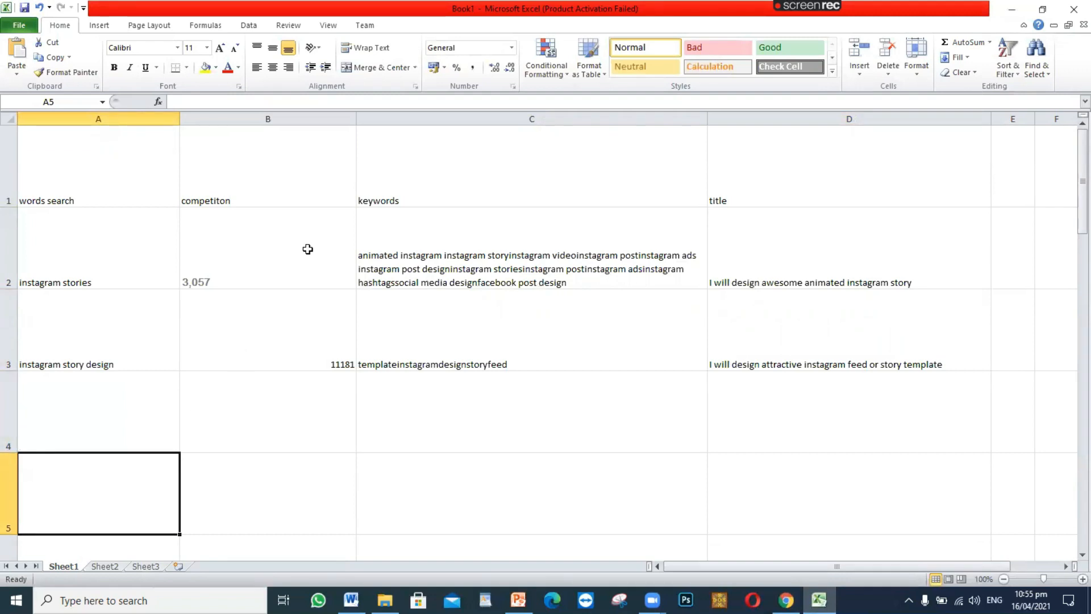
click(282, 258)
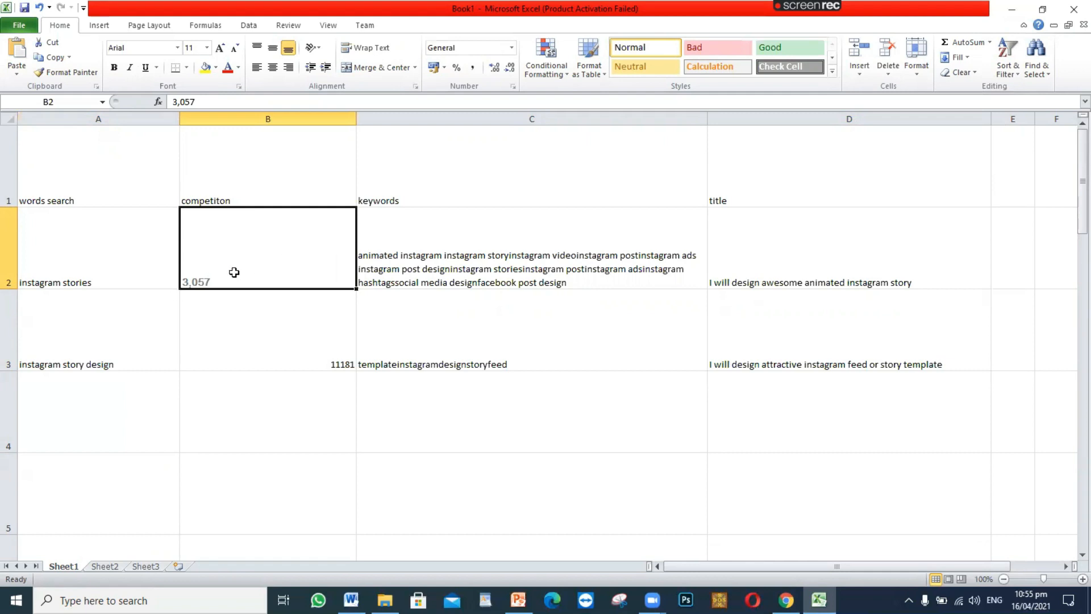
click(281, 332)
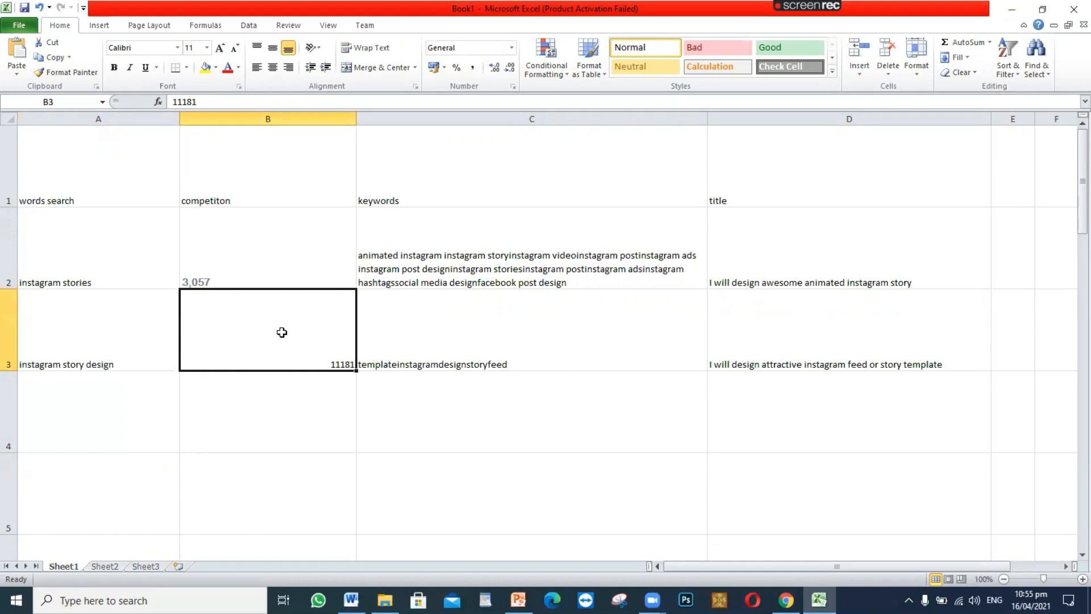
click(298, 278)
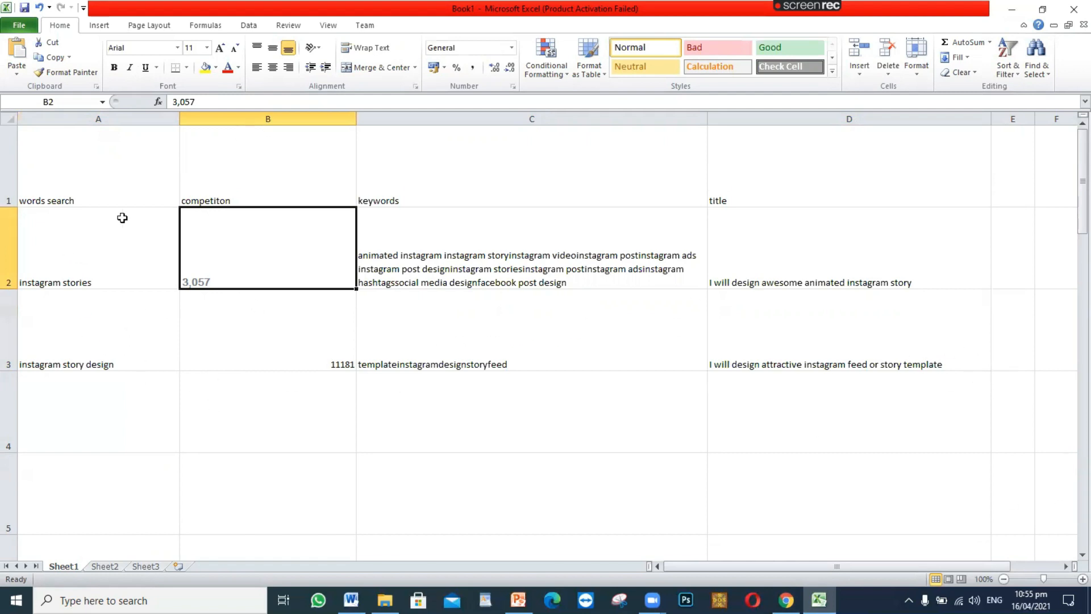
- Mark the "instagram stories" row, cells A2 to D2, with the Good cell style
drag(943, 281, 114, 254)
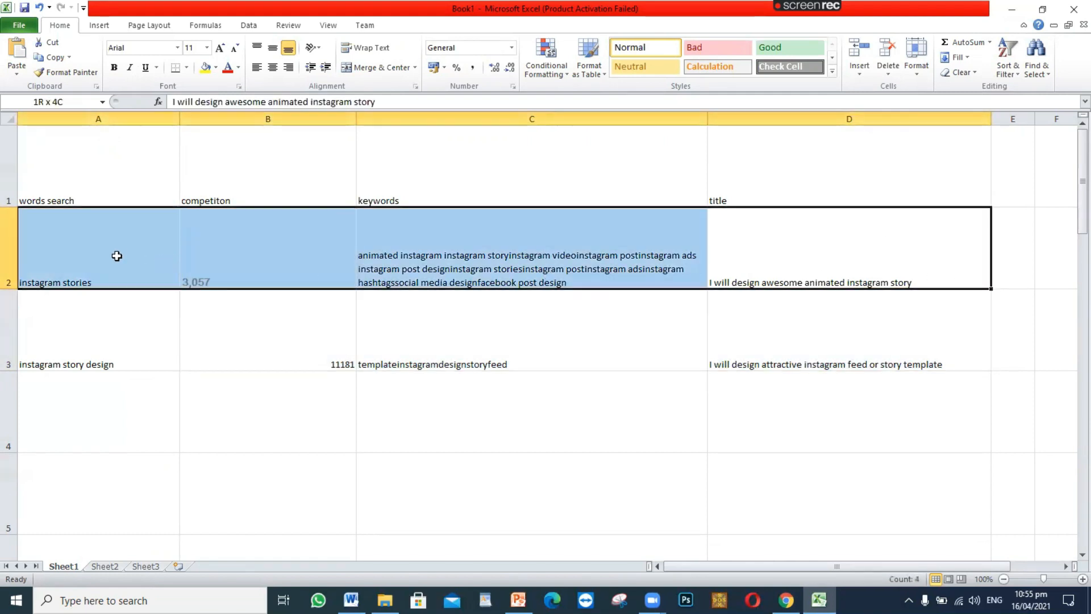
click(761, 50)
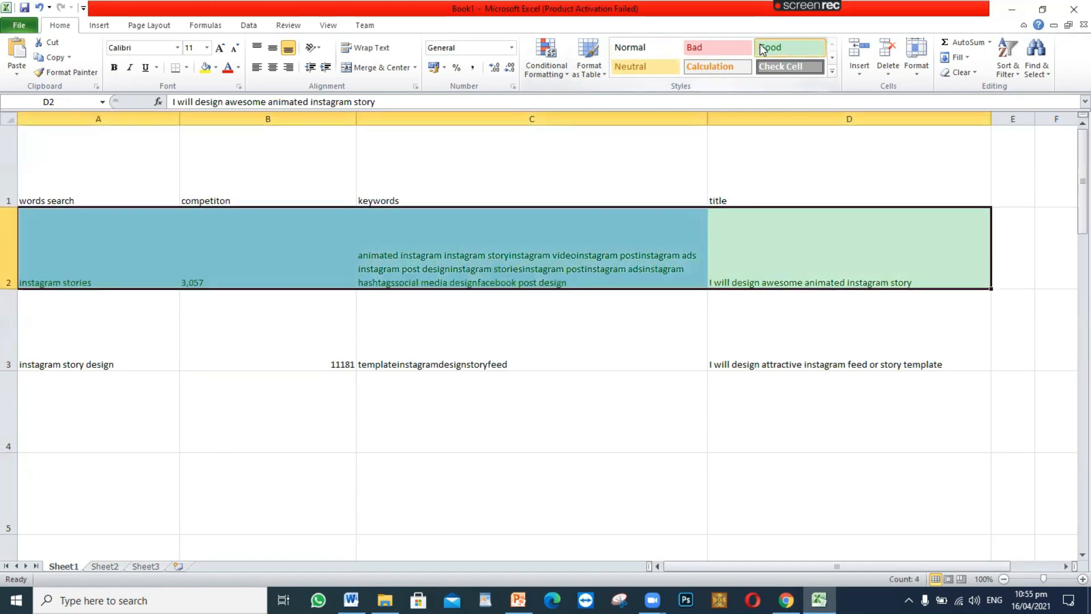
click(916, 263)
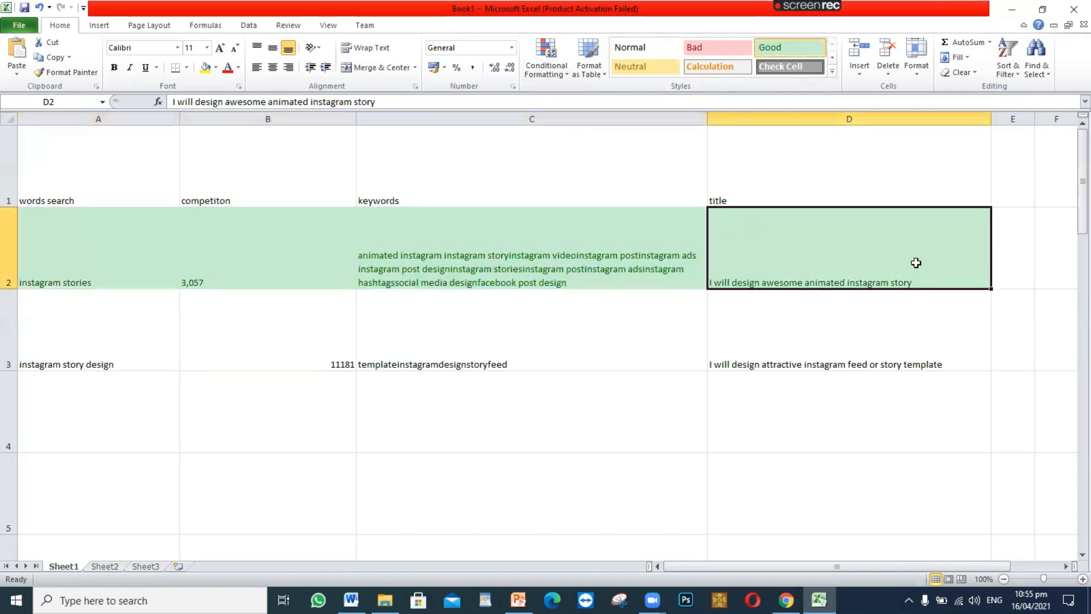
click(521, 432)
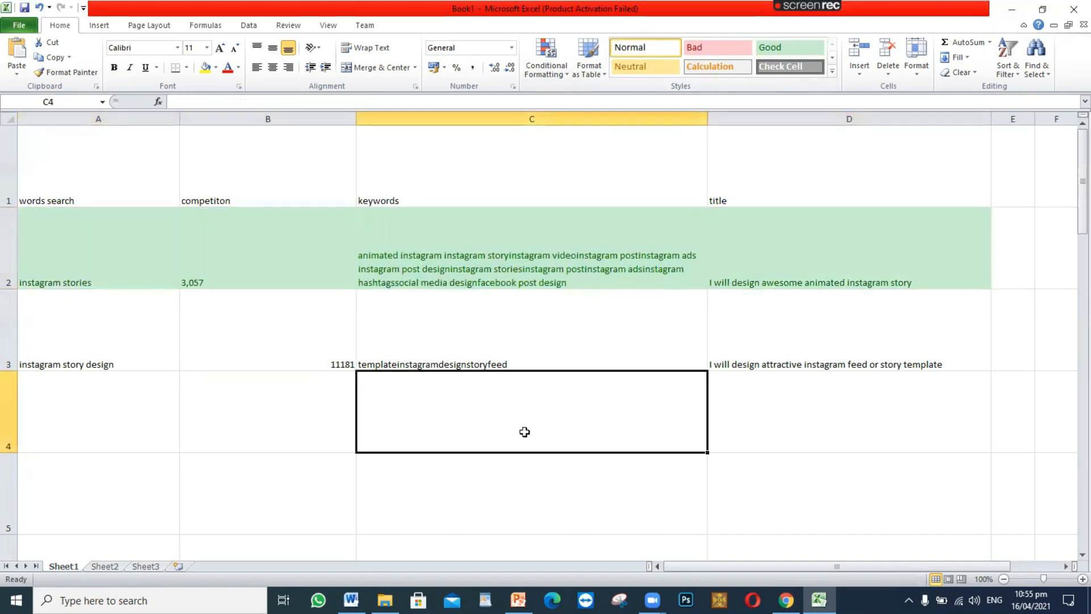
- Review the keywords and competing title recorded for "instagram stories", checking back against the Fiverr results
click(497, 248)
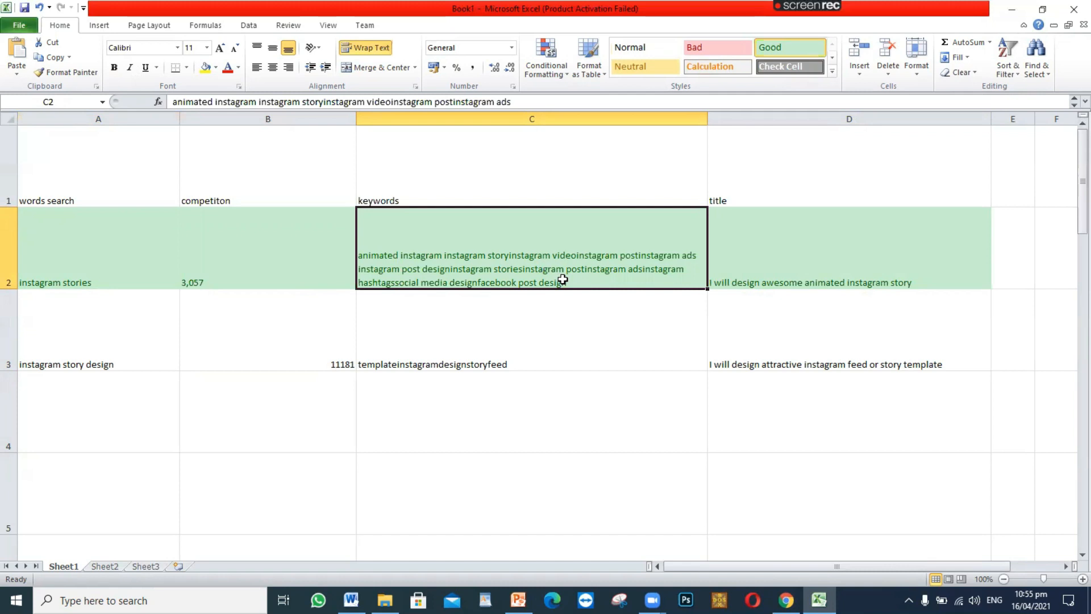
click(768, 280)
double_click(912, 282)
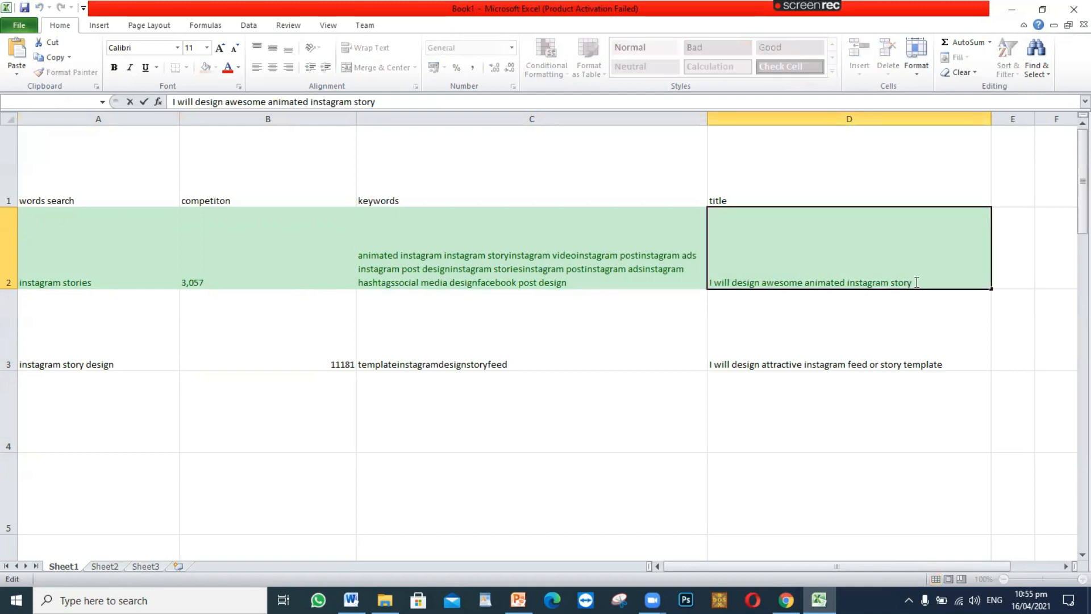
key(shift+Home)
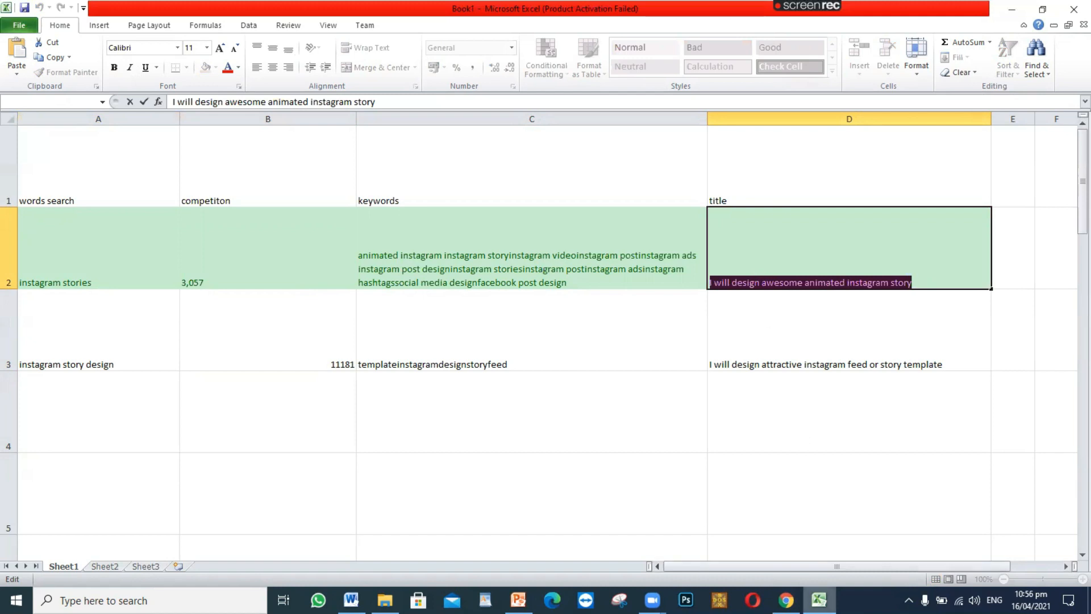
click(819, 599)
click(786, 599)
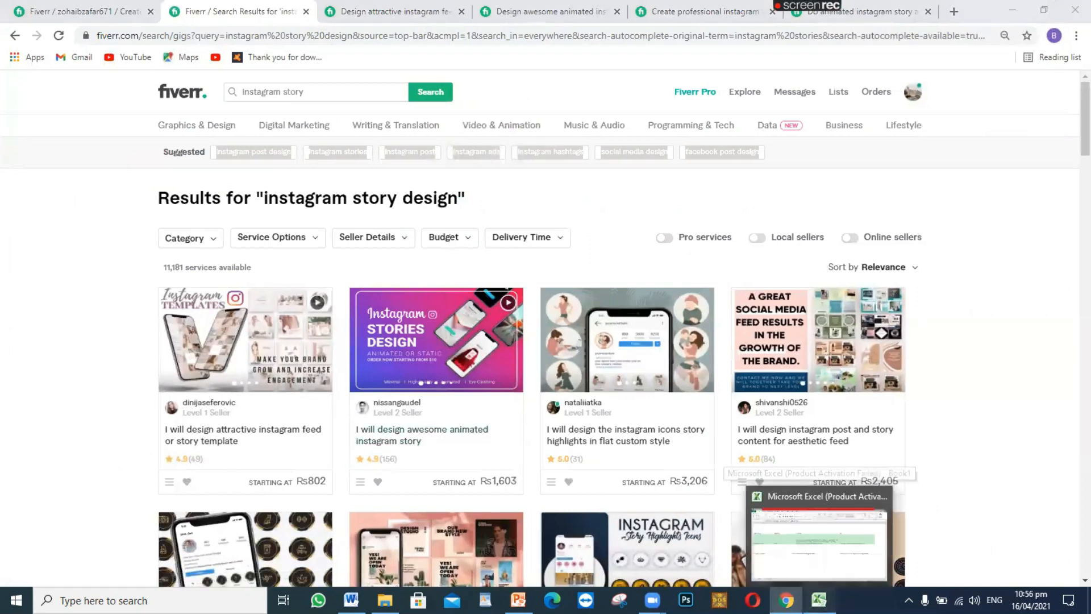
click(819, 599)
- Delete "instagram ads" from the end of the first keyword line in cell C2
double_click(585, 278)
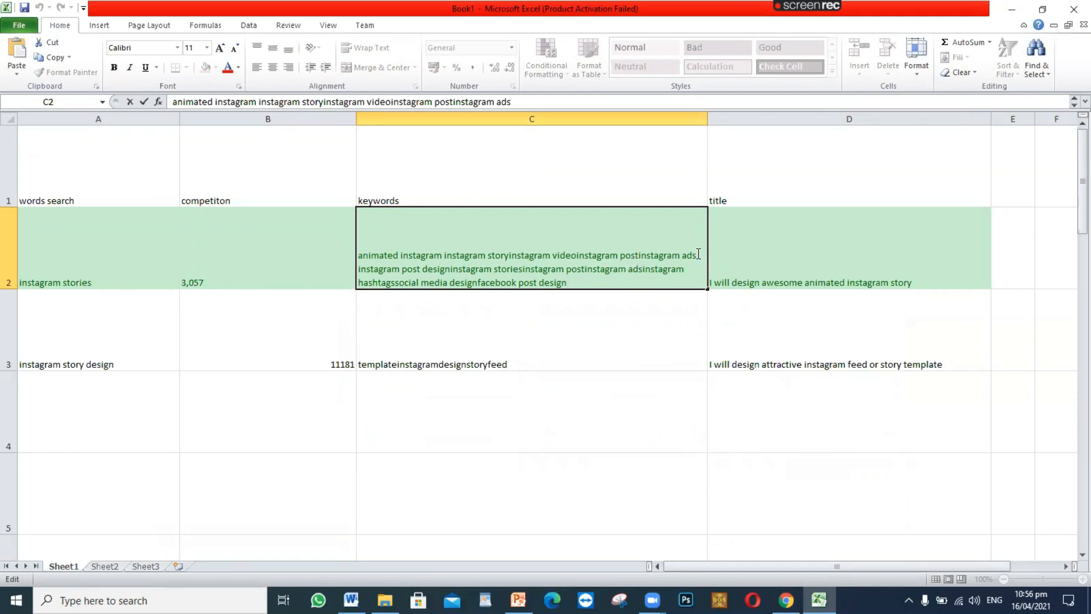
key(BackSpace)
key(BackSpace)
key(BackSpace)
key(BackSpace)
key(BackSpace)
key(BackSpace)
key(BackSpace)
key(BackSpace)
key(BackSpace)
key(BackSpace)
key(BackSpace)
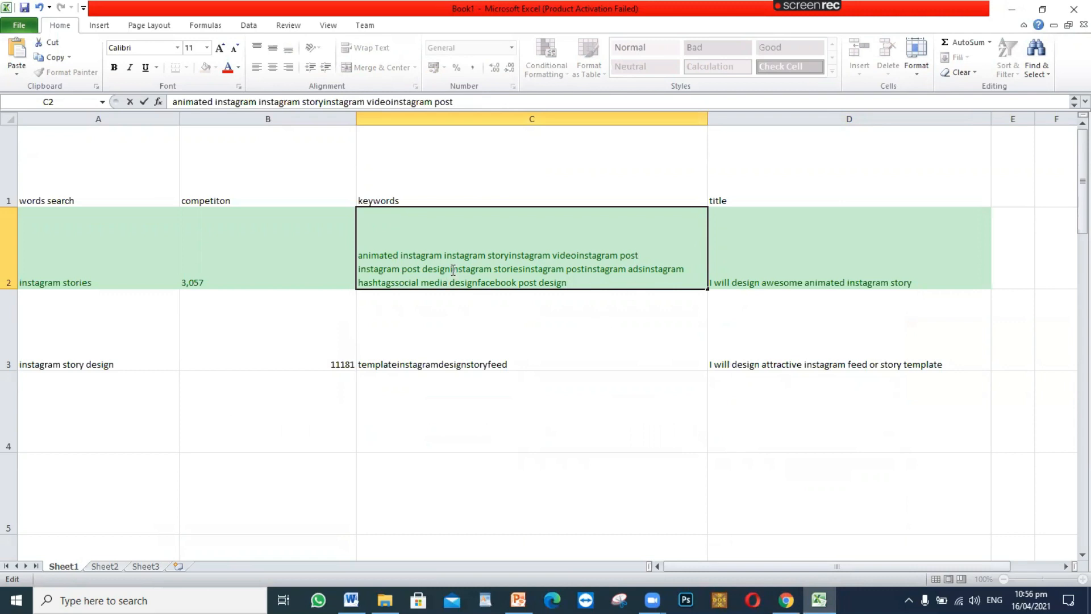
- Copy the keywords from "animated instagram" through "instagram post design" in C2 into the Search Tags of the new Fiverr gig
drag(453, 270, 356, 257)
key(ctrl+c)
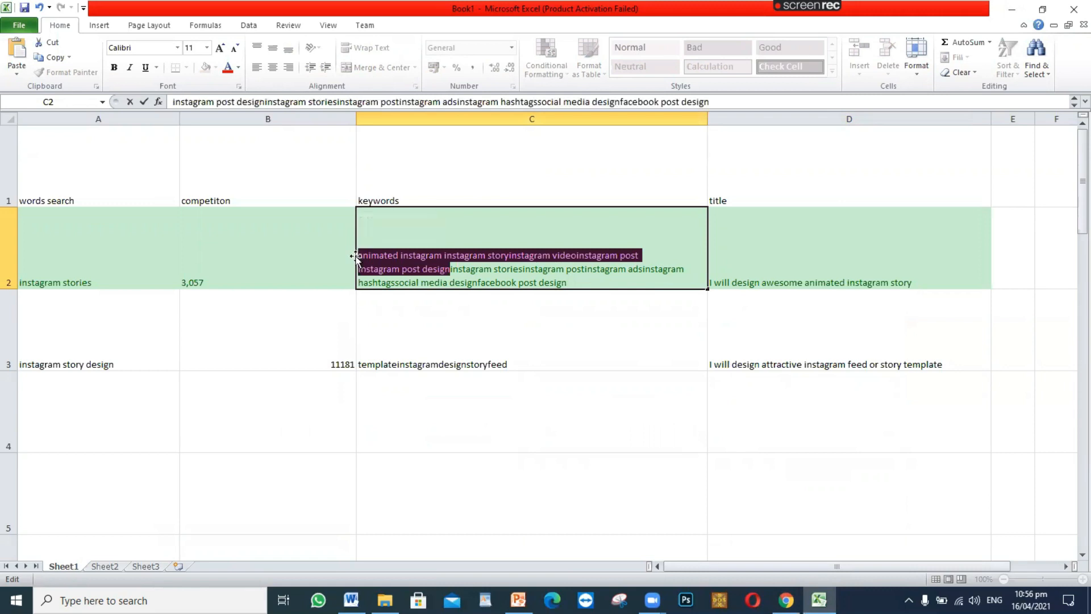
click(786, 599)
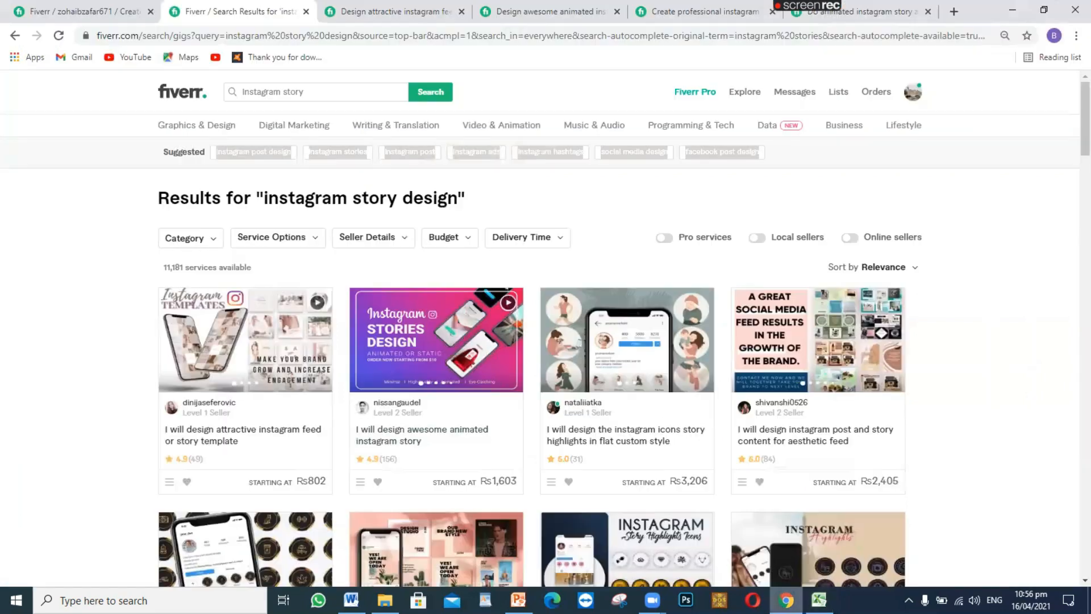
click(37, 8)
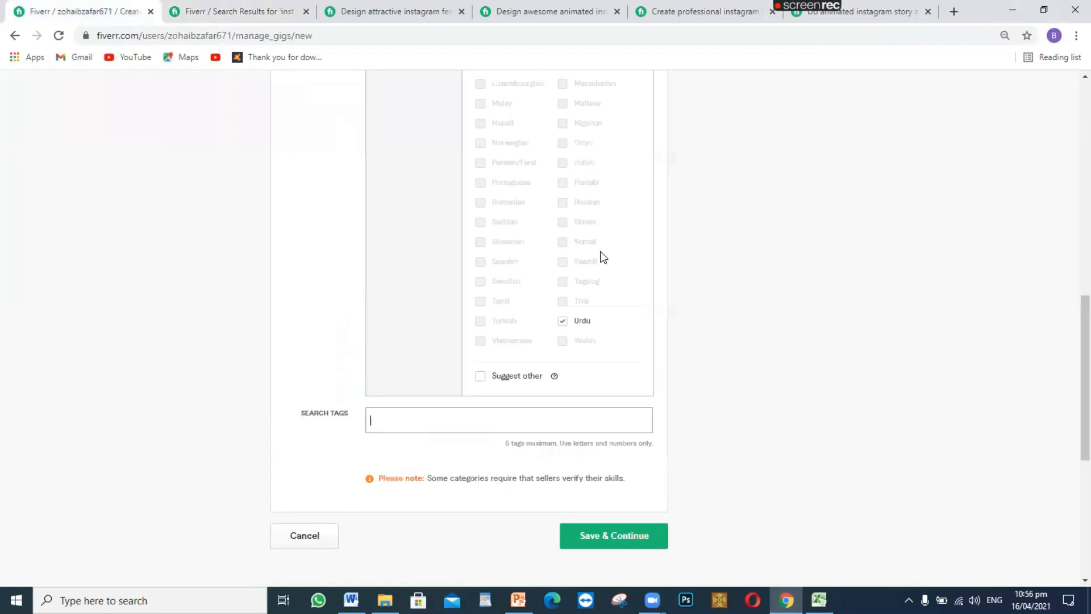
click(387, 420)
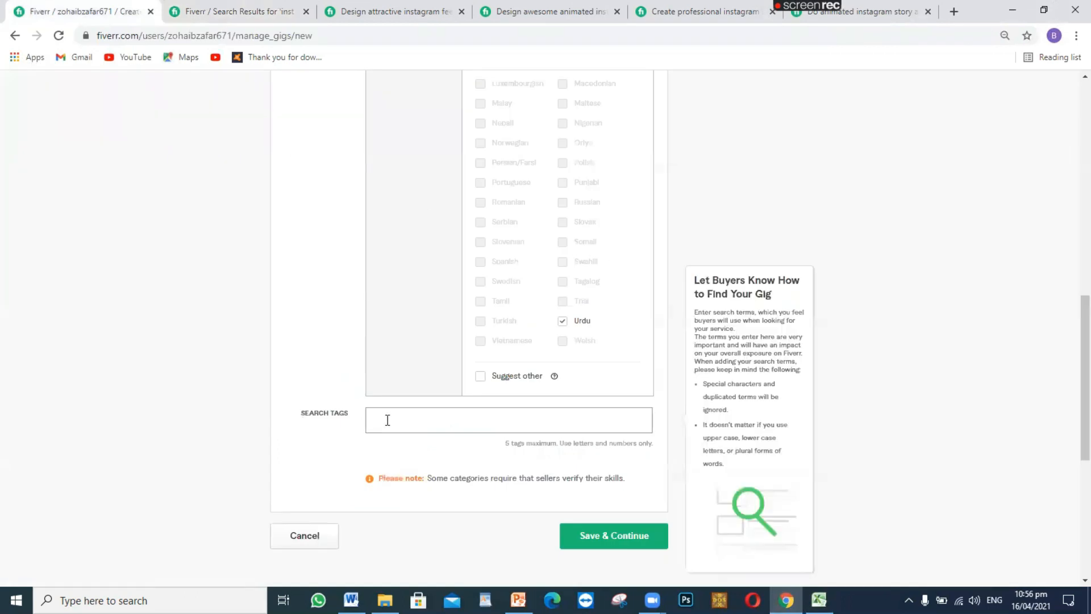
key(ctrl+v)
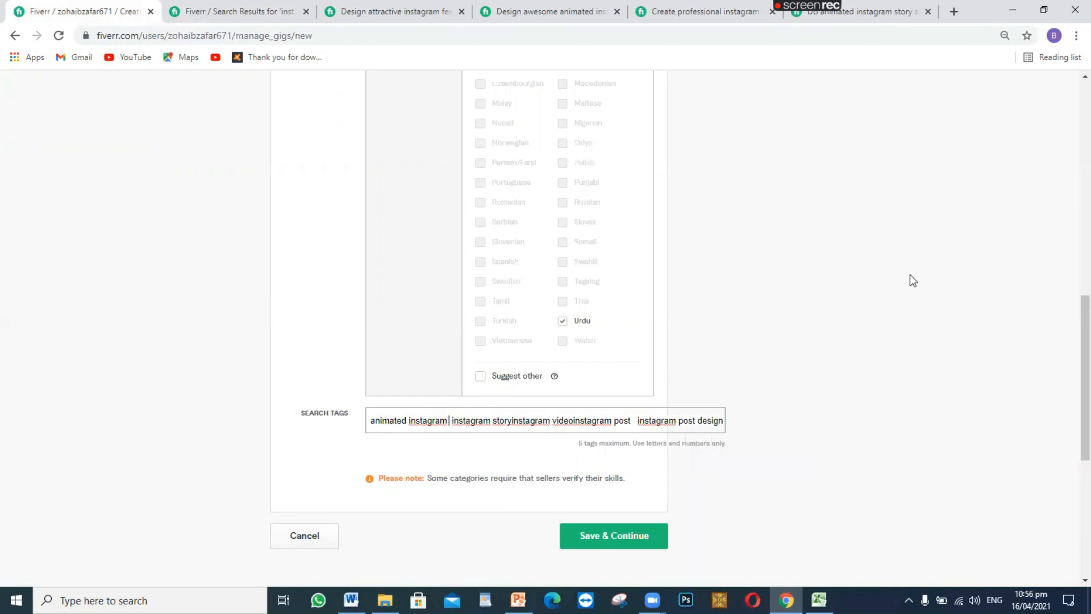
click(543, 467)
click(642, 420)
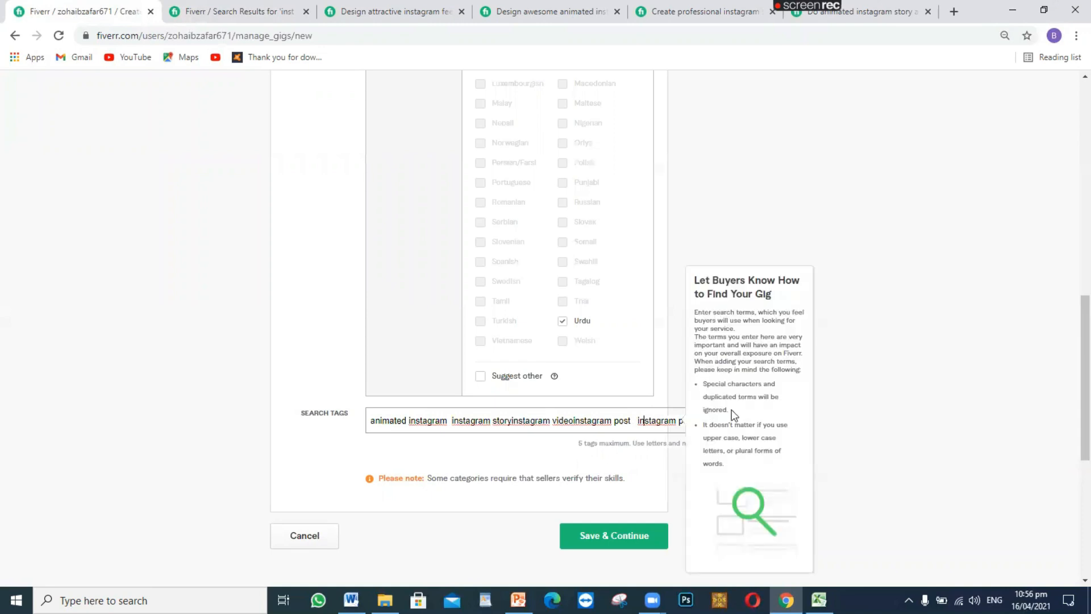
click(652, 405)
- Paste the copied keywords into the Gig Title field as well
drag(1085, 407, 1070, 160)
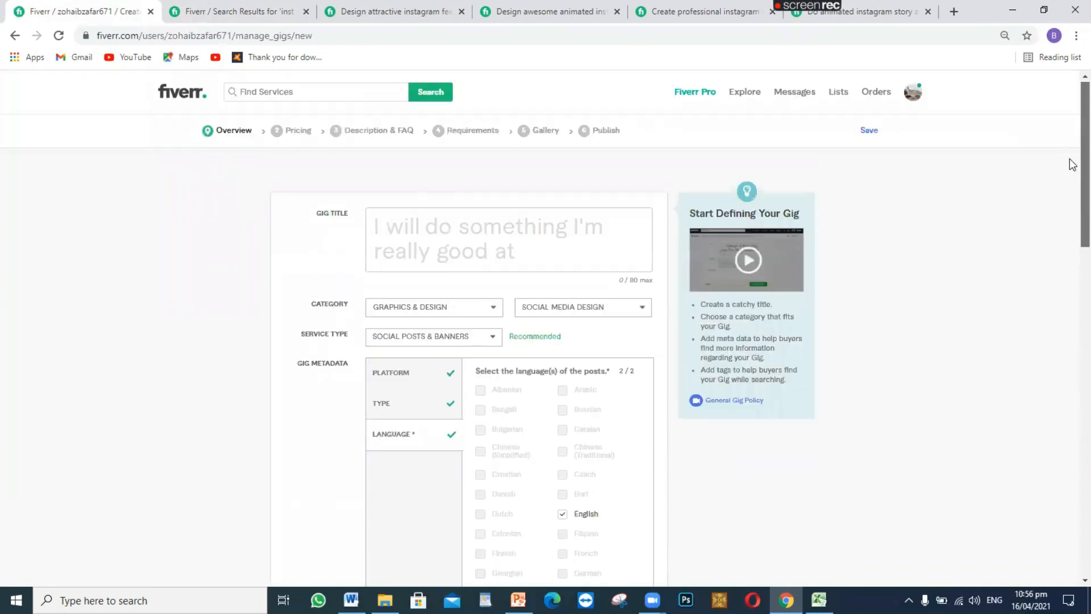
click(385, 222)
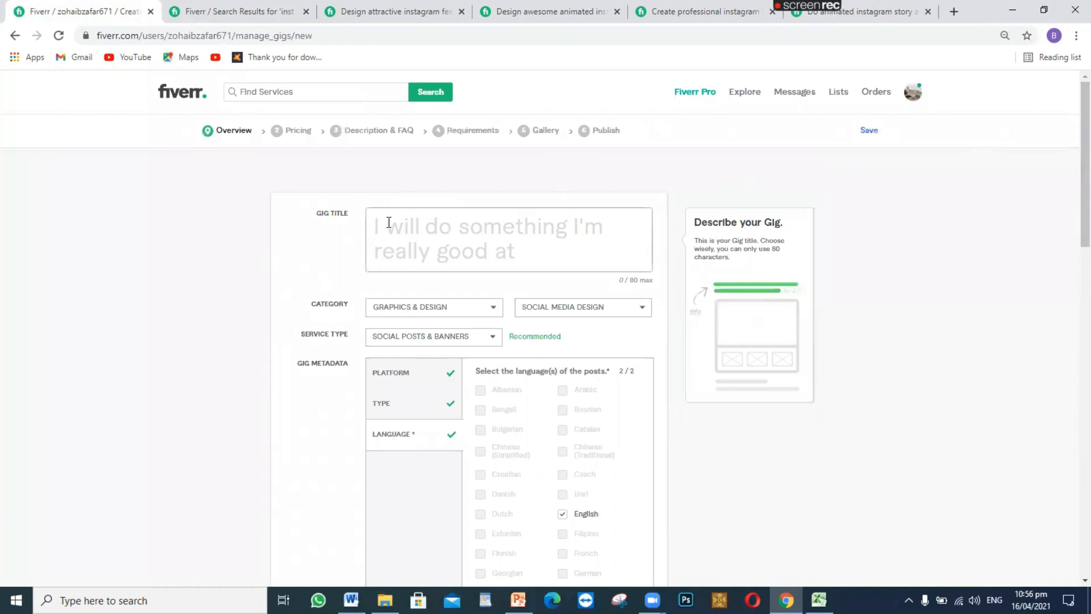
key(ctrl+v)
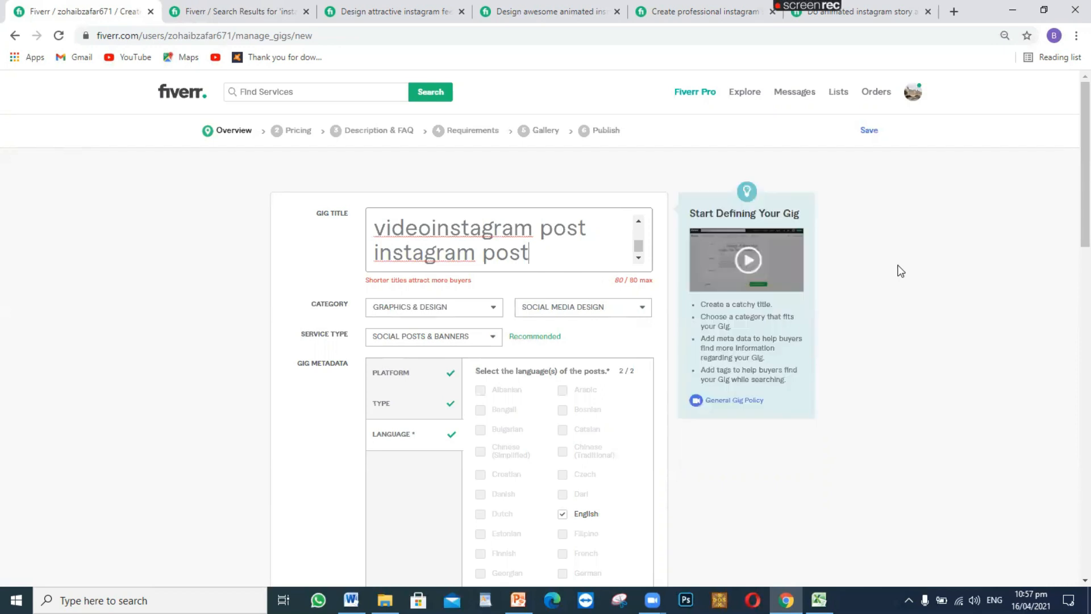
- Trim the pasted Search Tags text down to "animated instagram" and add it as the first tag
scroll(1072, 256, down, 3)
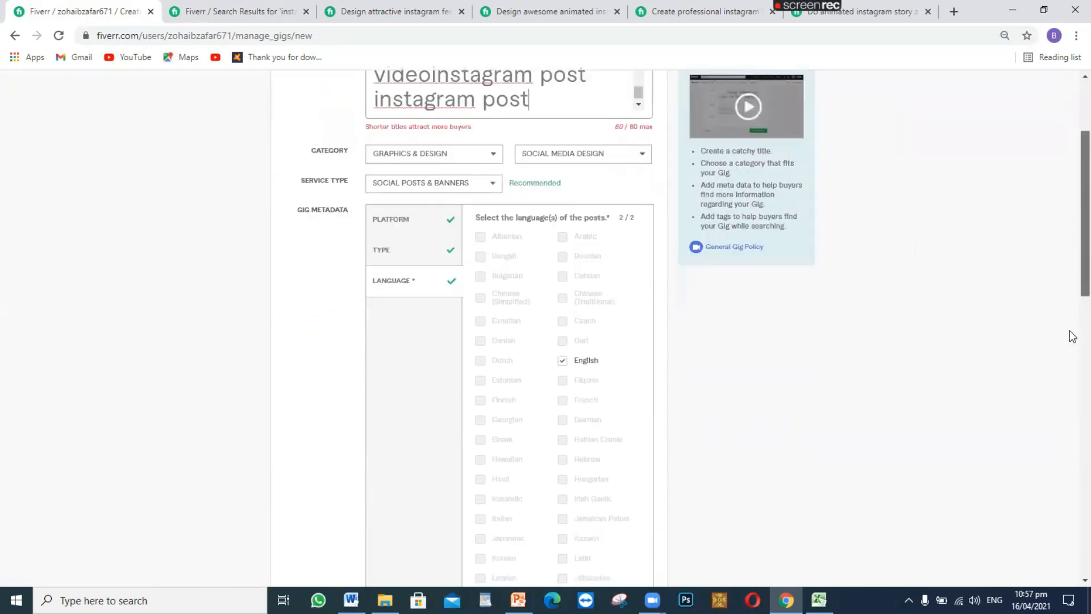
scroll(1056, 400, down, 10)
click(628, 386)
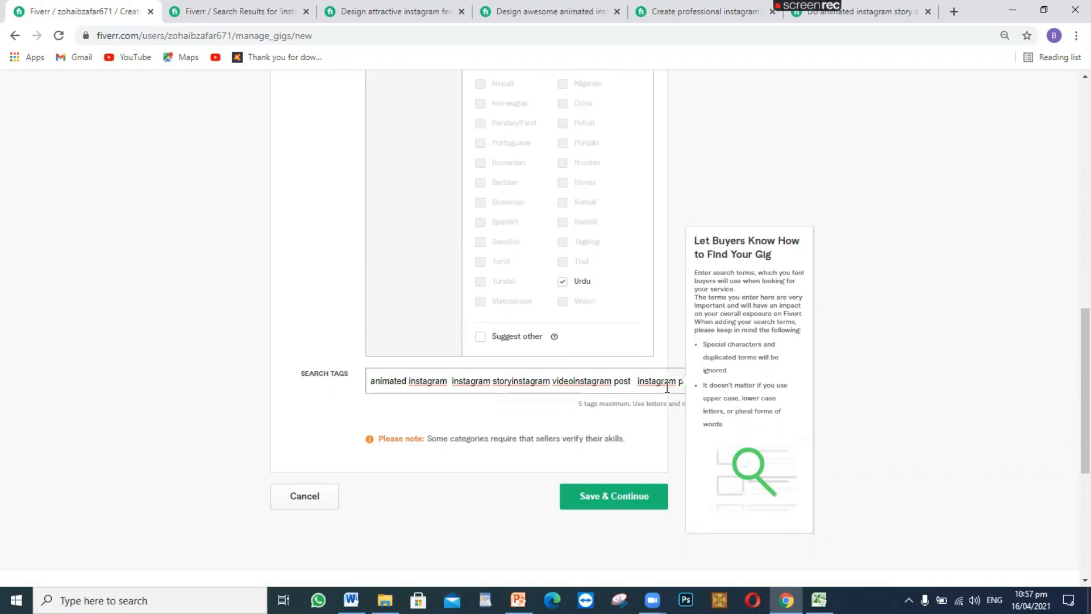
key(BackSpace)
key(BackSpace)
key(BackSpace)
key(BackSpace)
key(BackSpace)
key(BackSpace)
key(BackSpace)
key(BackSpace)
key(BackSpace)
key(BackSpace)
key(BackSpace)
key(BackSpace)
key(BackSpace)
key(BackSpace)
key(BackSpace)
key(BackSpace)
key(BackSpace)
key(BackSpace)
key(BackSpace)
key(BackSpace)
key(BackSpace)
key(BackSpace)
key(BackSpace)
key(BackSpace)
key(BackSpace)
key(BackSpace)
key(BackSpace)
key(BackSpace)
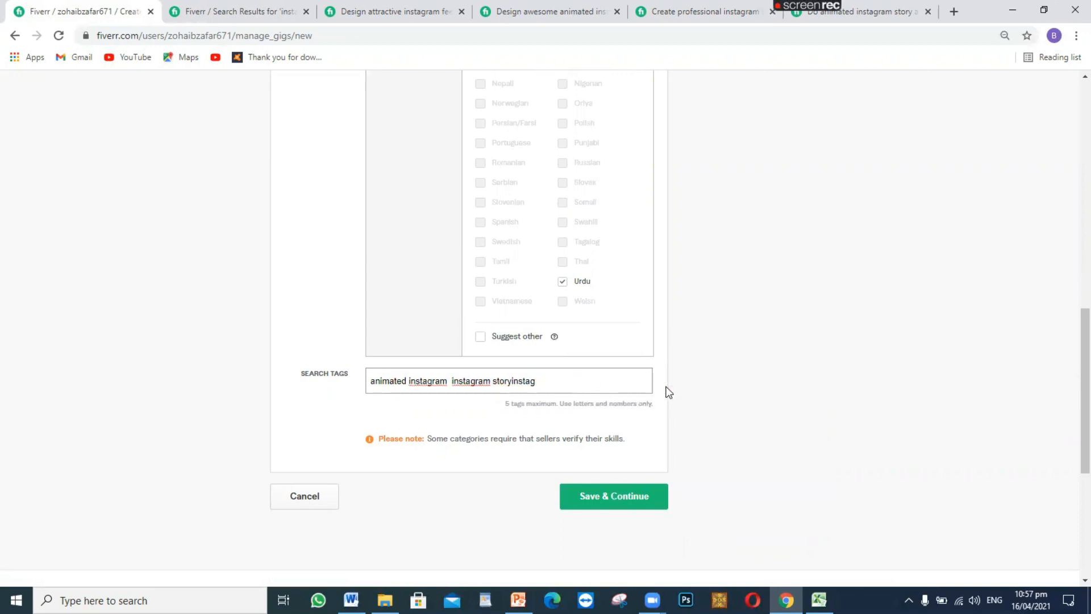
text(am)
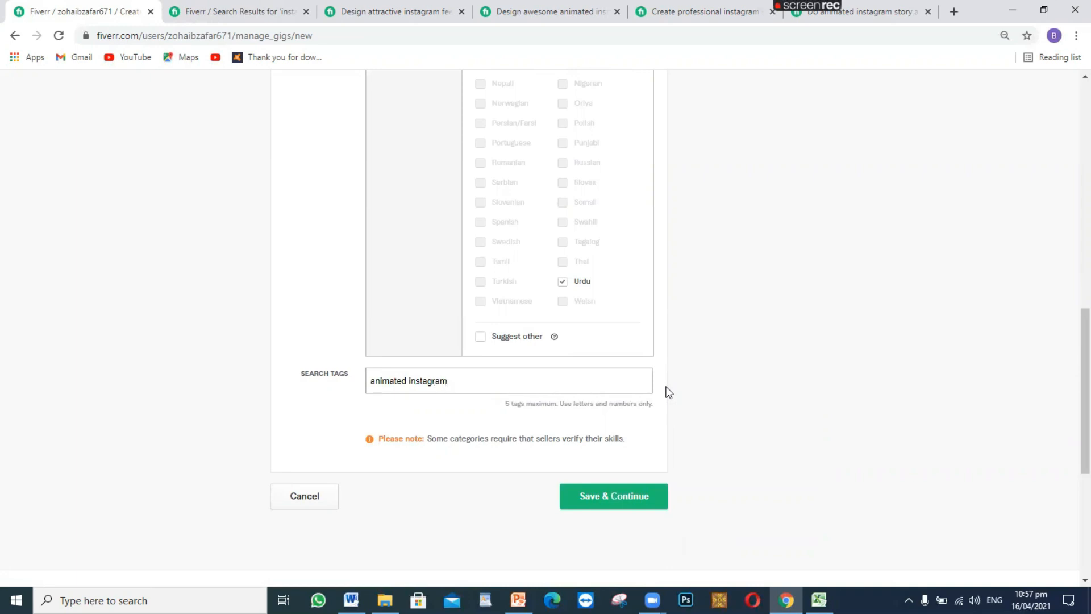
key(Return)
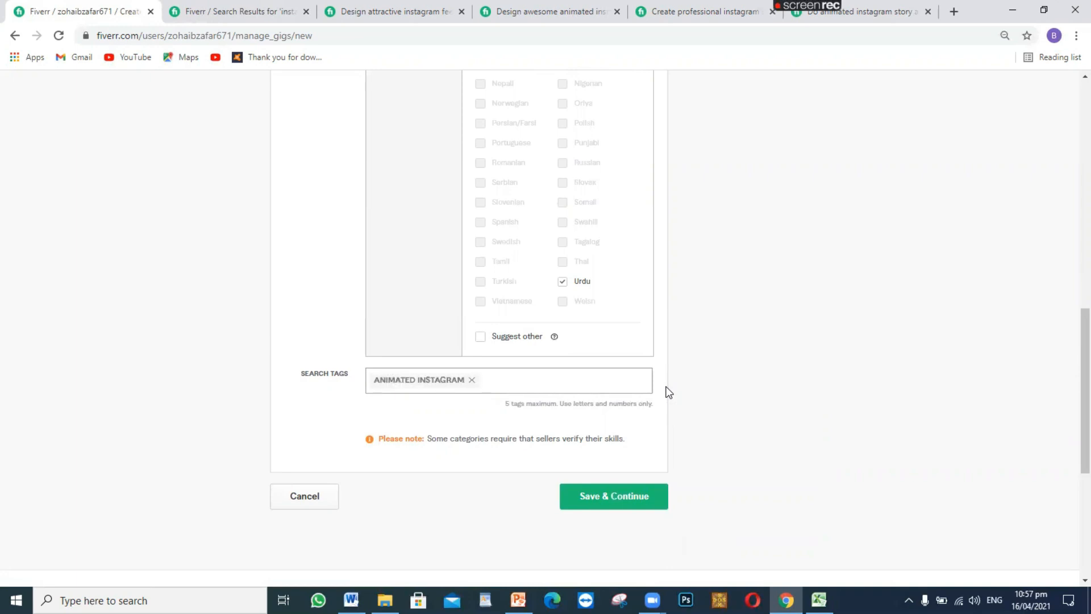
- Copy "instagram story" from cell C2 in Excel and add it as the second search tag of the Fiverr gig
click(819, 600)
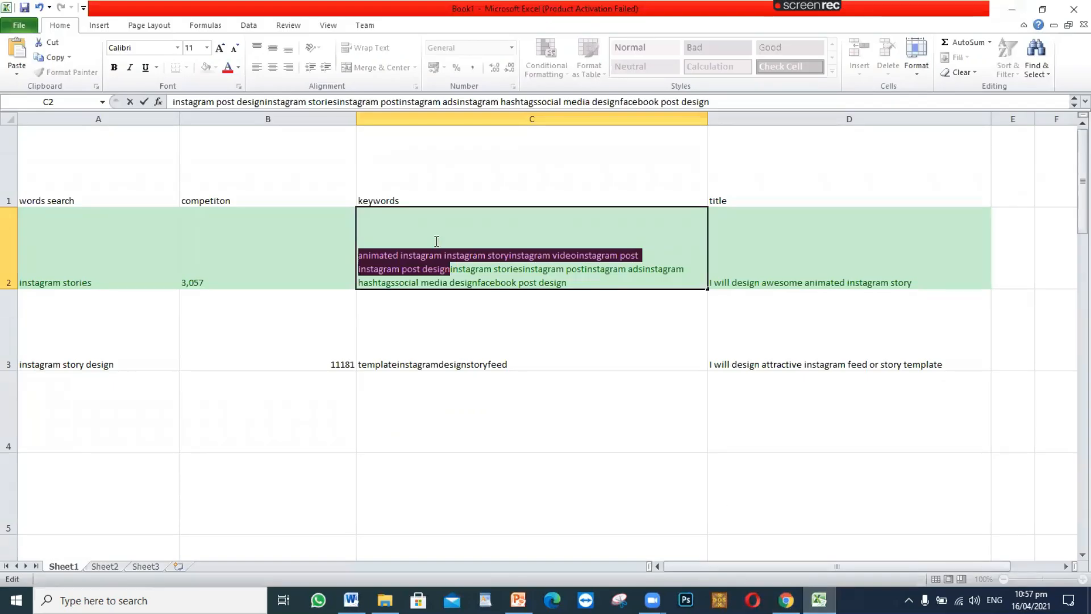
click(500, 262)
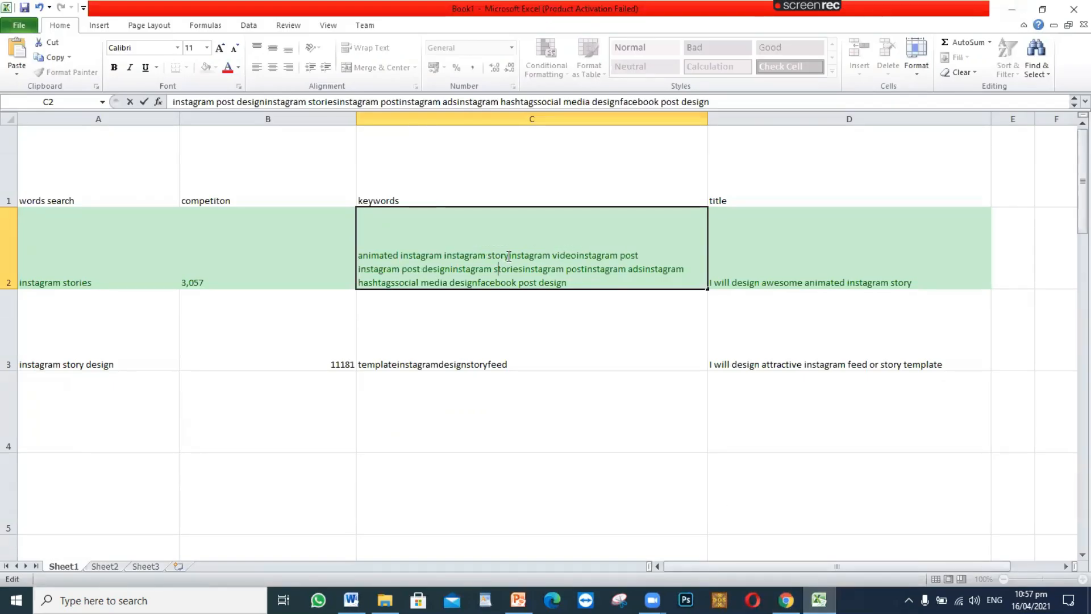
drag(508, 256, 445, 255)
key(ctrl+c)
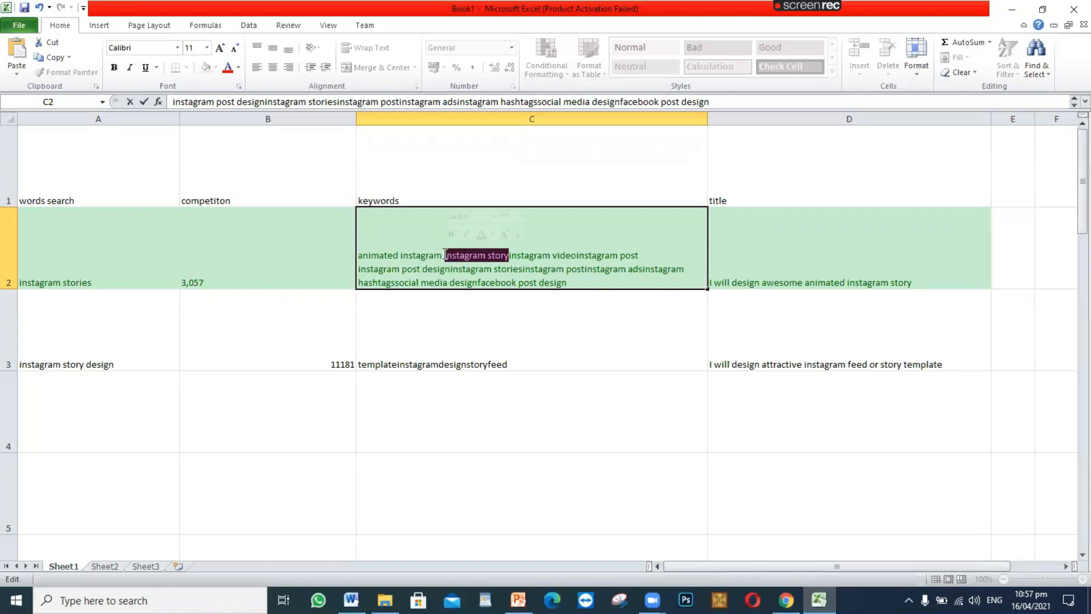
click(786, 600)
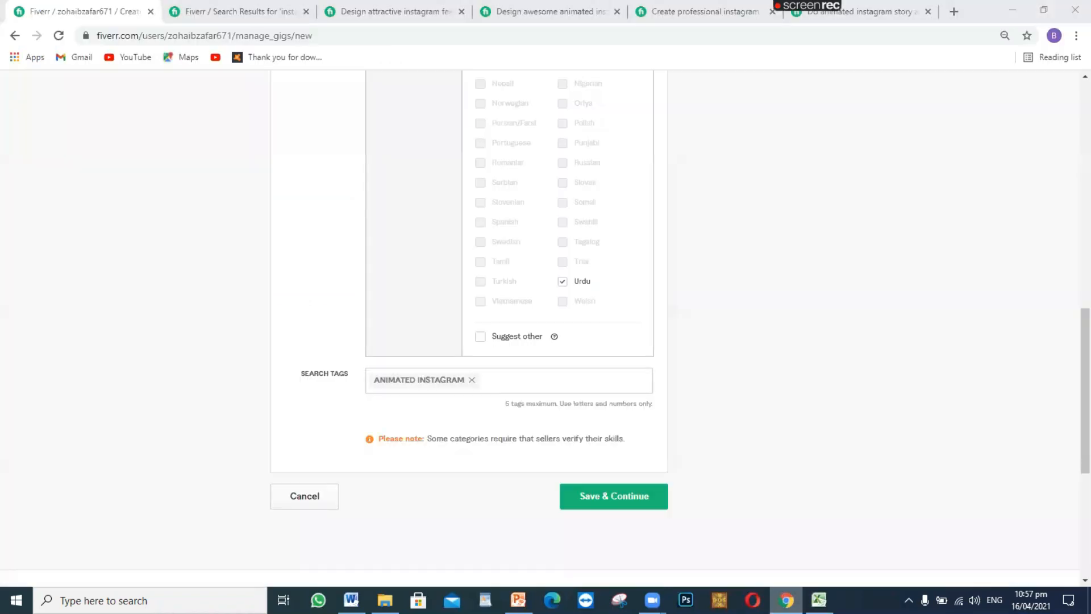
key(ctrl+v)
key(Return)
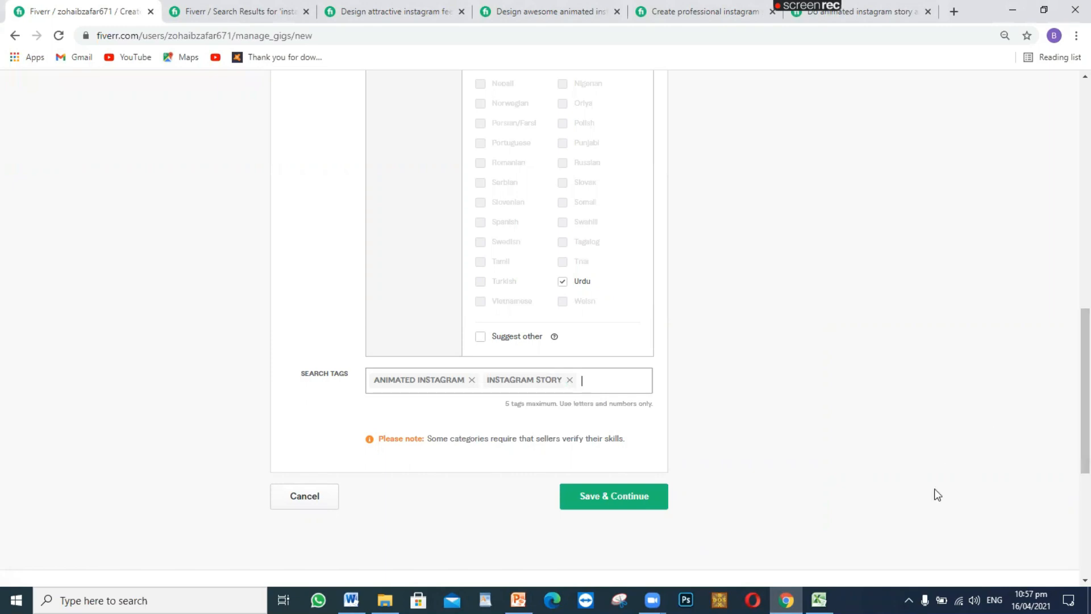
- Copy "nstagram post" from the end of the first keyword line in C2 and add it as the third search tag
click(819, 600)
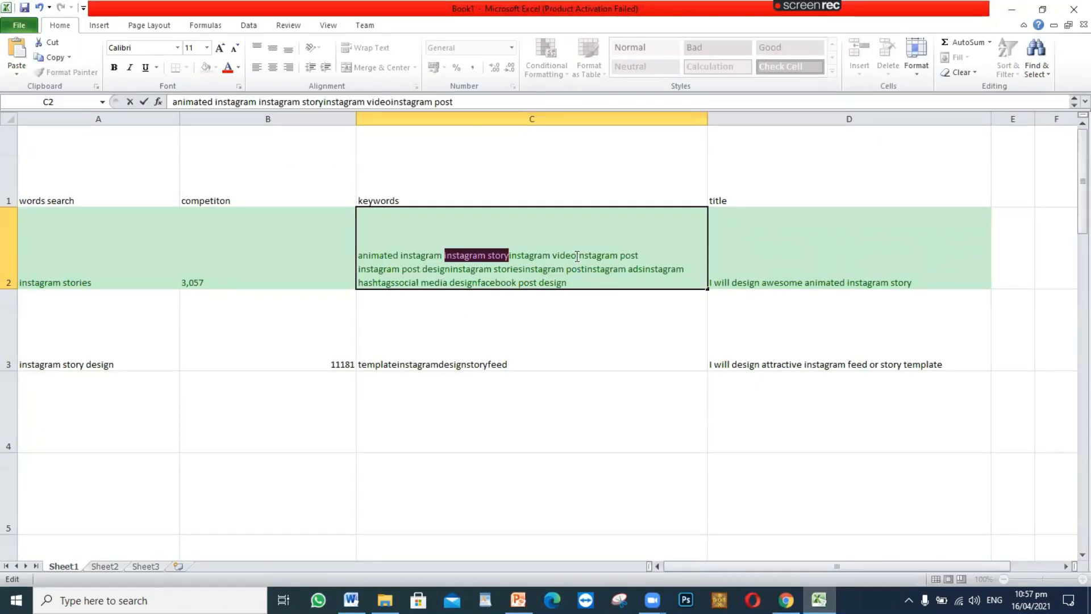
drag(640, 255, 580, 252)
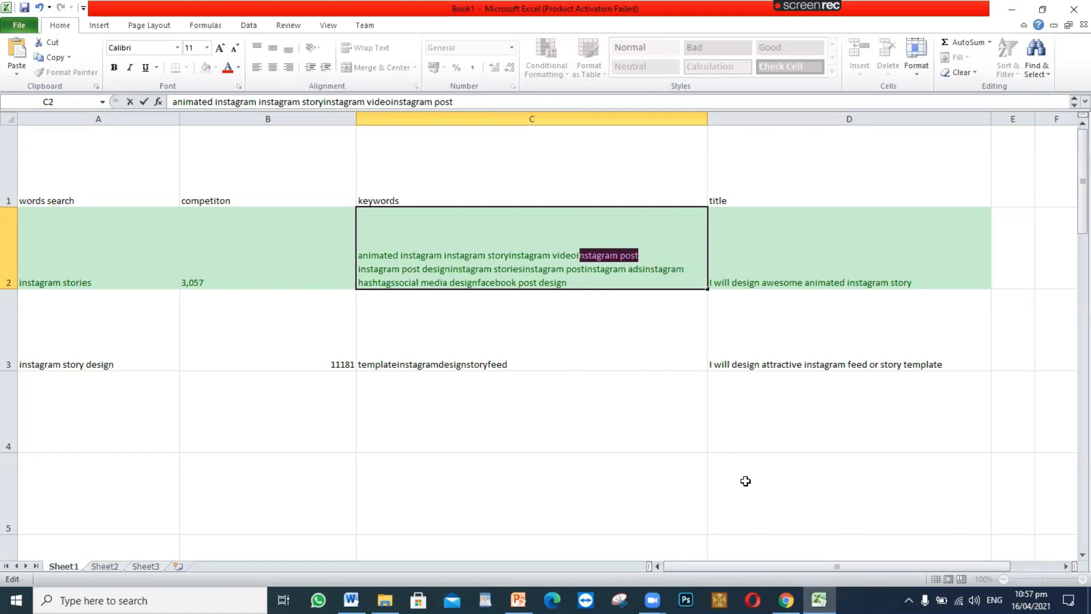
click(818, 600)
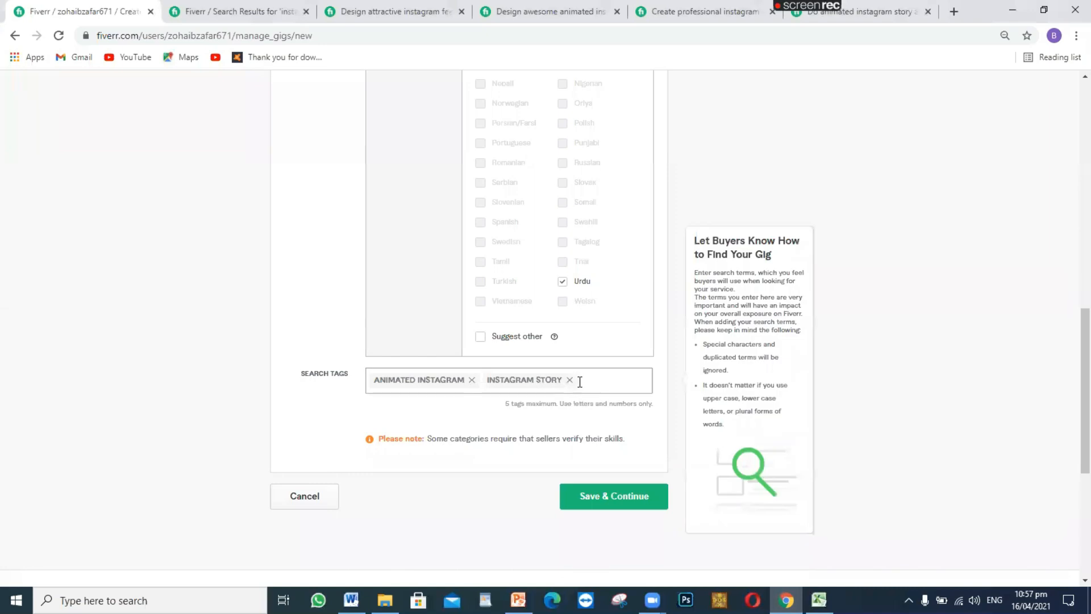
click(580, 381)
text(Instagram post)
key(Return)
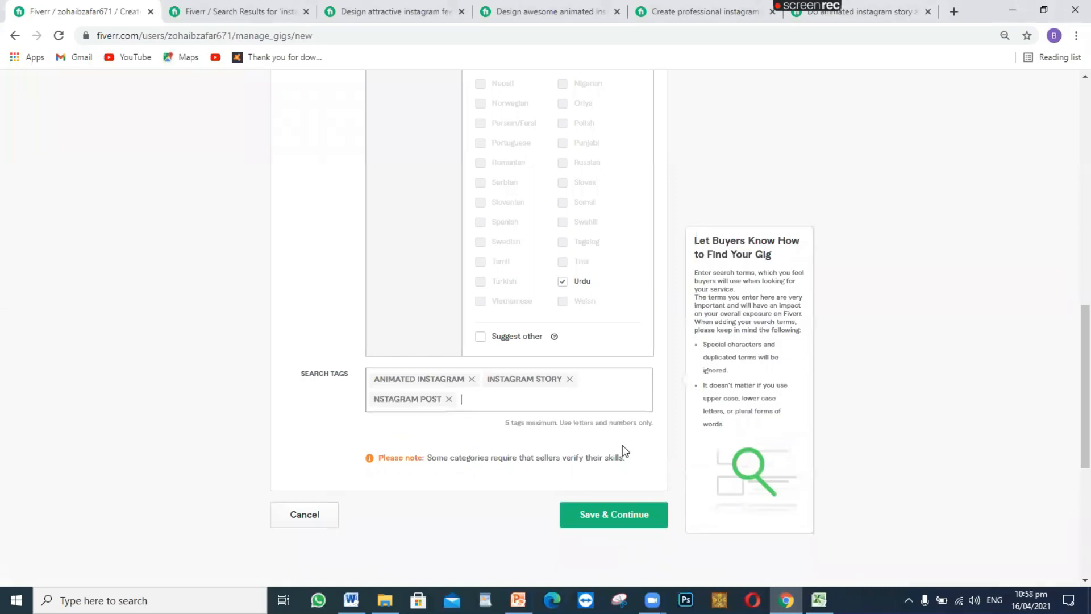
- Copy "instagram post design" from the second keyword line in C2 and add it as the fourth search tag
key(alt+Tab)
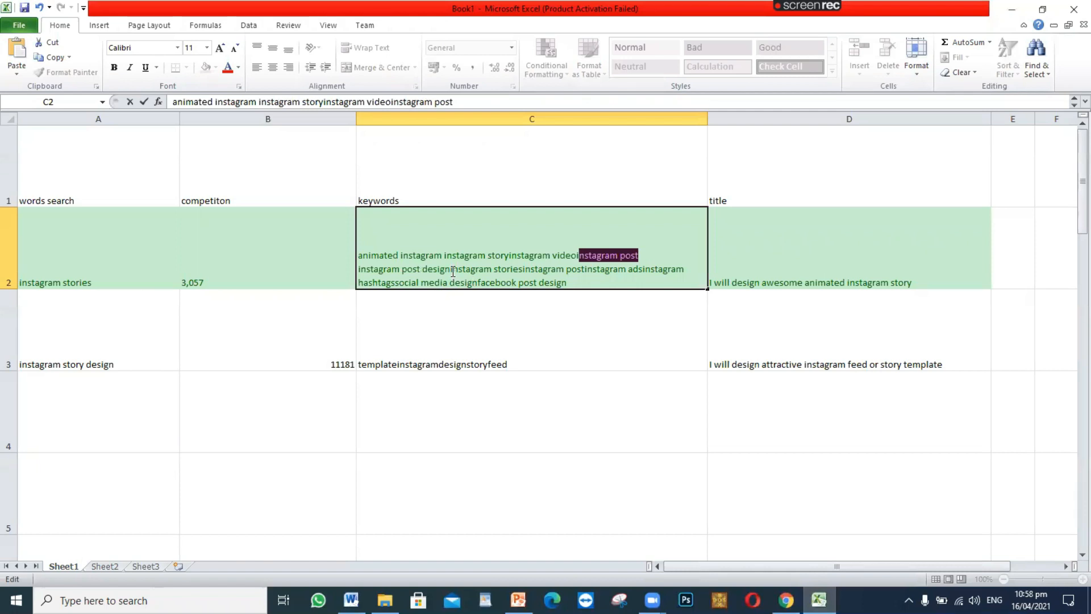
drag(451, 271, 360, 269)
key(ctrl+c)
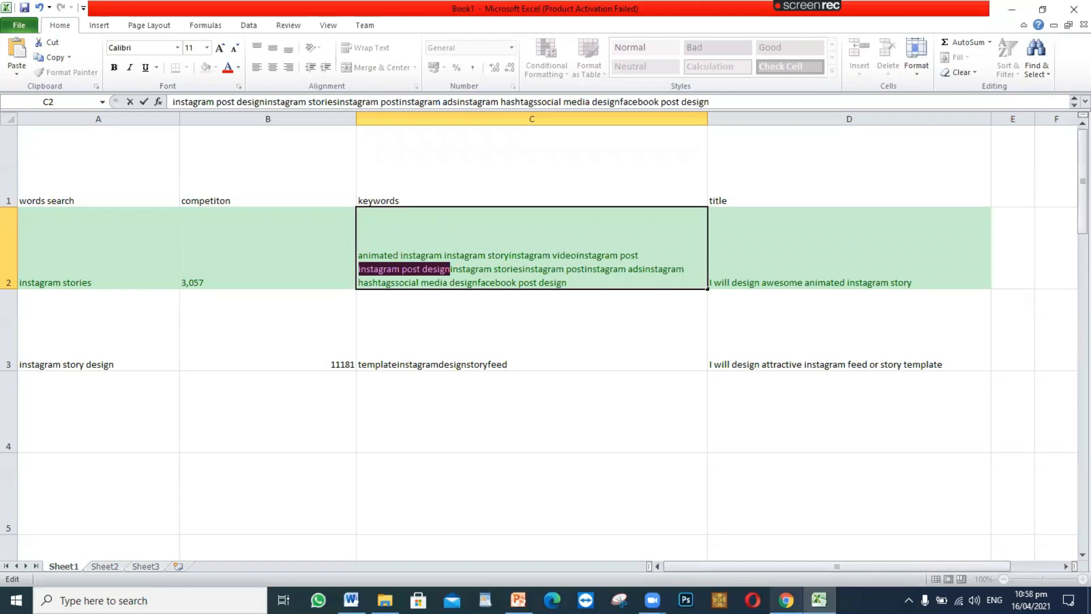
key(alt+Tab)
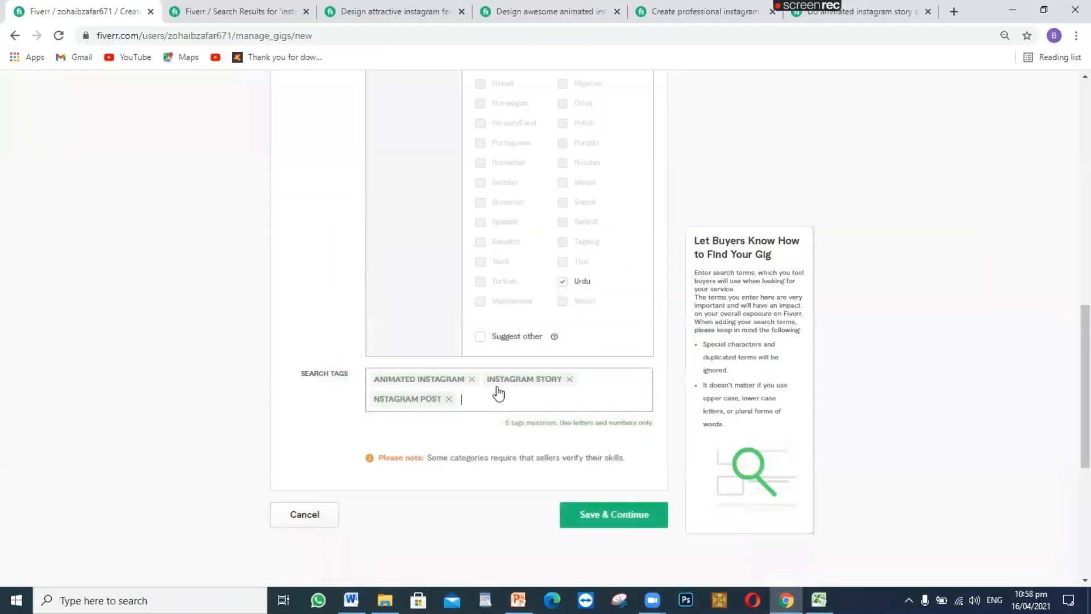
key(ctrl+v)
key(Return)
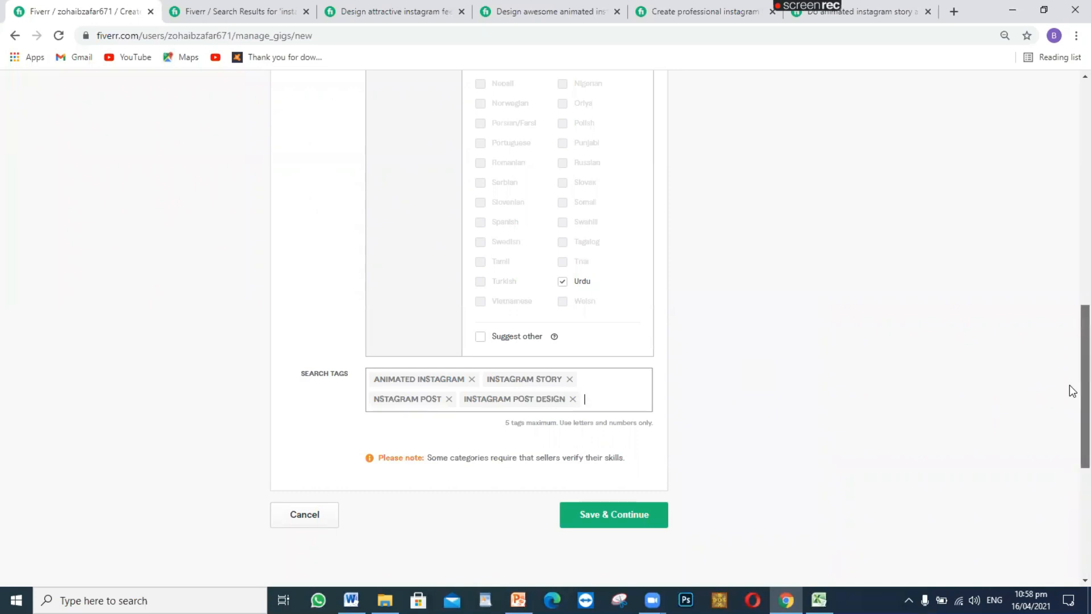
- Delete "instagram video" from the middle of the Gig Title, leaving "instagram post" after "instagram story"
scroll(1072, 391, up, 15)
click(460, 250)
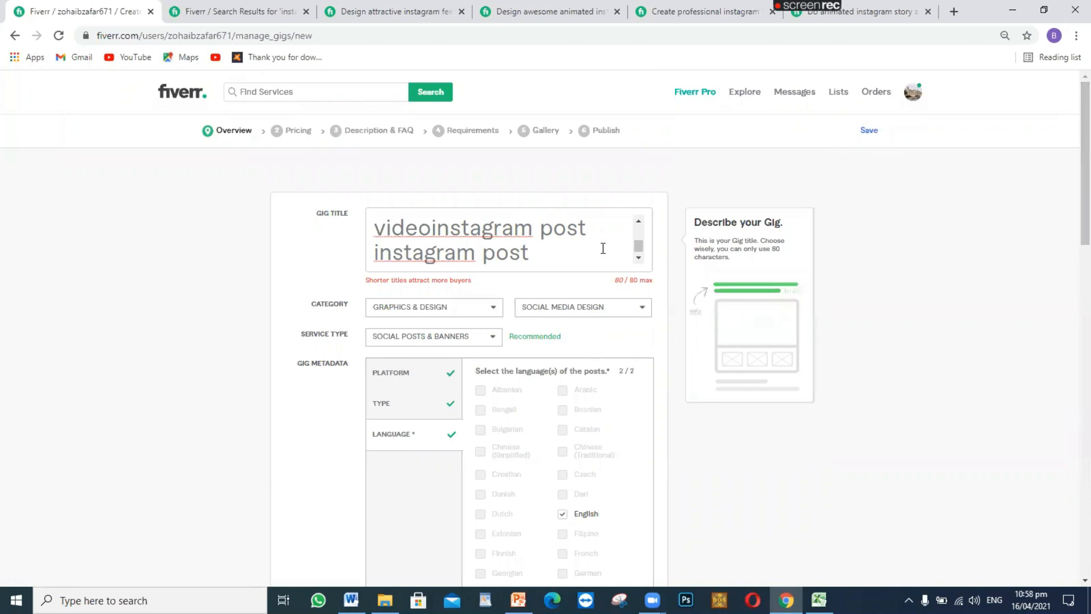
click(777, 518)
click(818, 599)
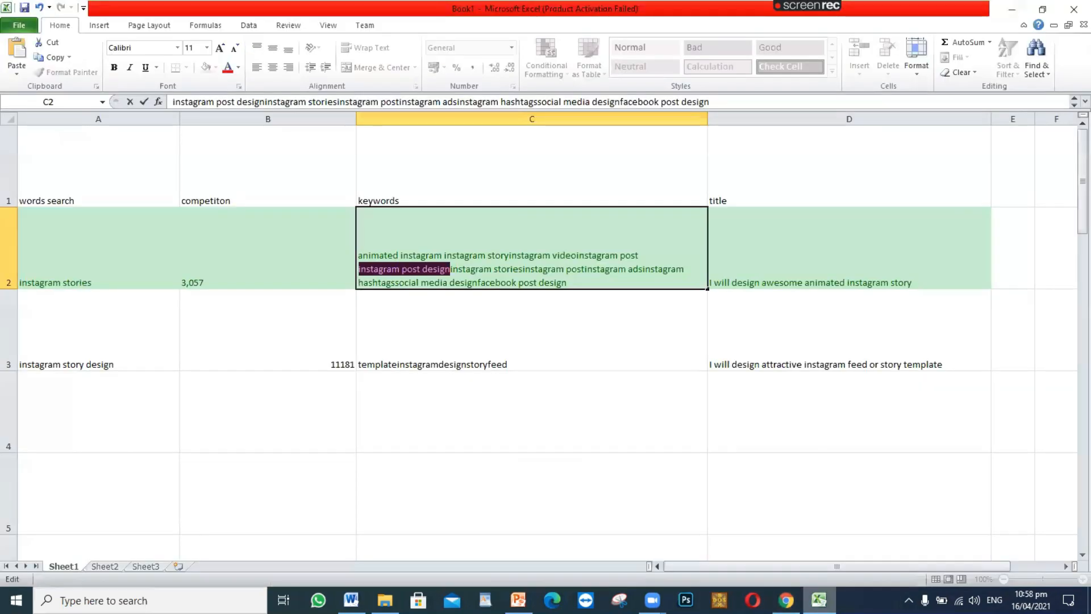
click(786, 600)
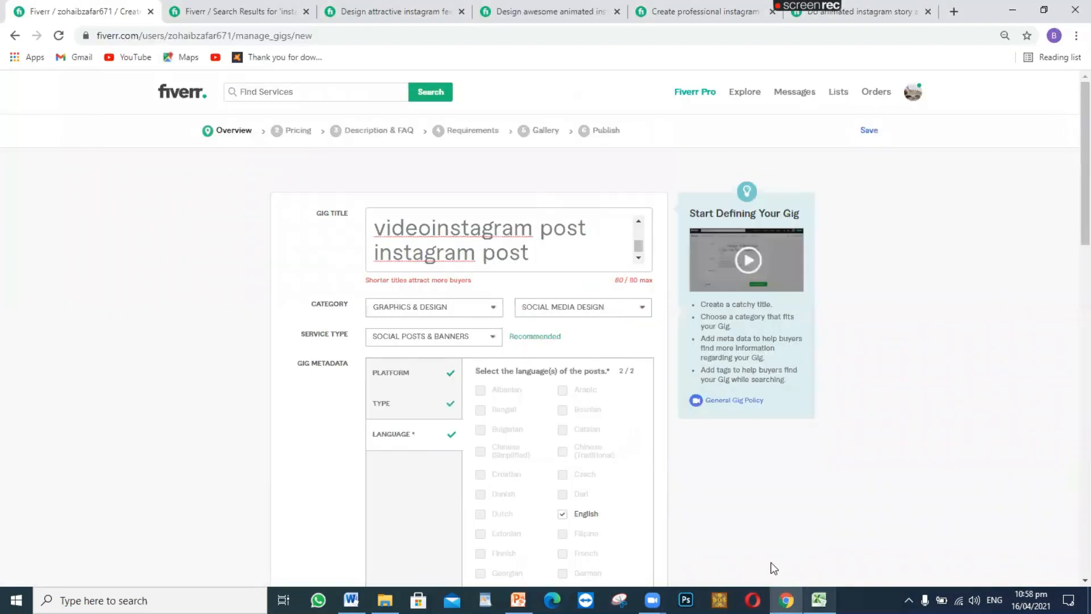
click(479, 244)
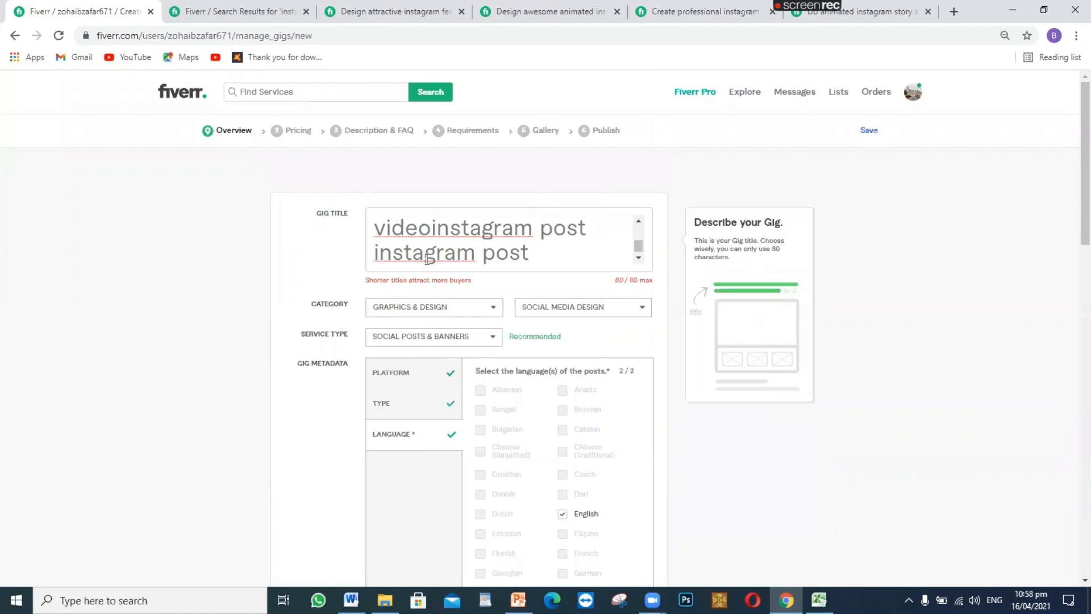
drag(640, 243, 640, 240)
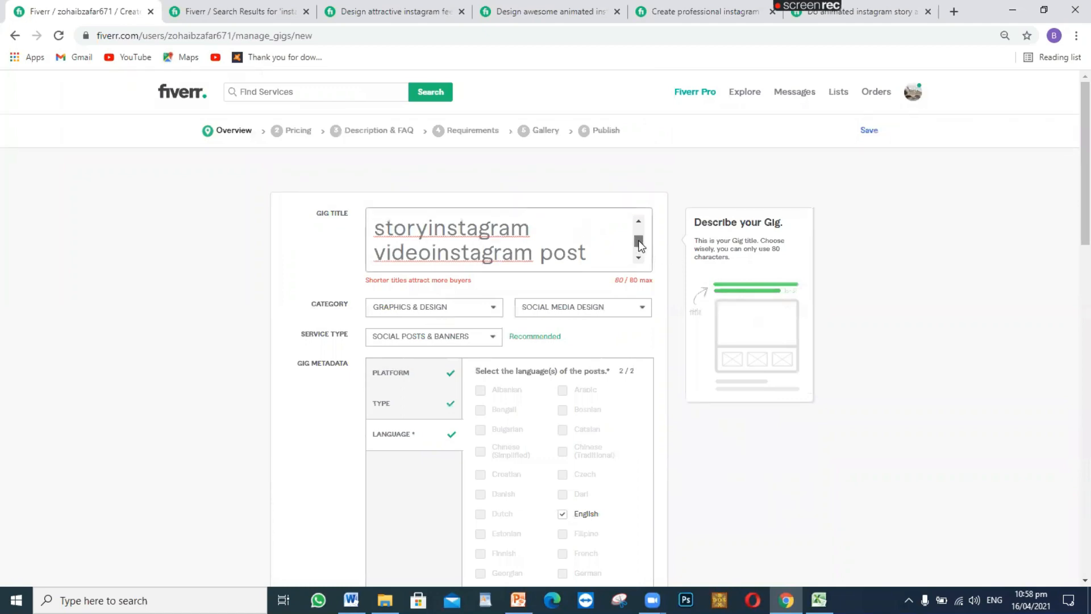
click(430, 254)
key(BackSpace)
key(BackSpace)
key(BackSpace)
key(BackSpace)
key(BackSpace)
key(BackSpace)
key(BackSpace)
key(BackSpace)
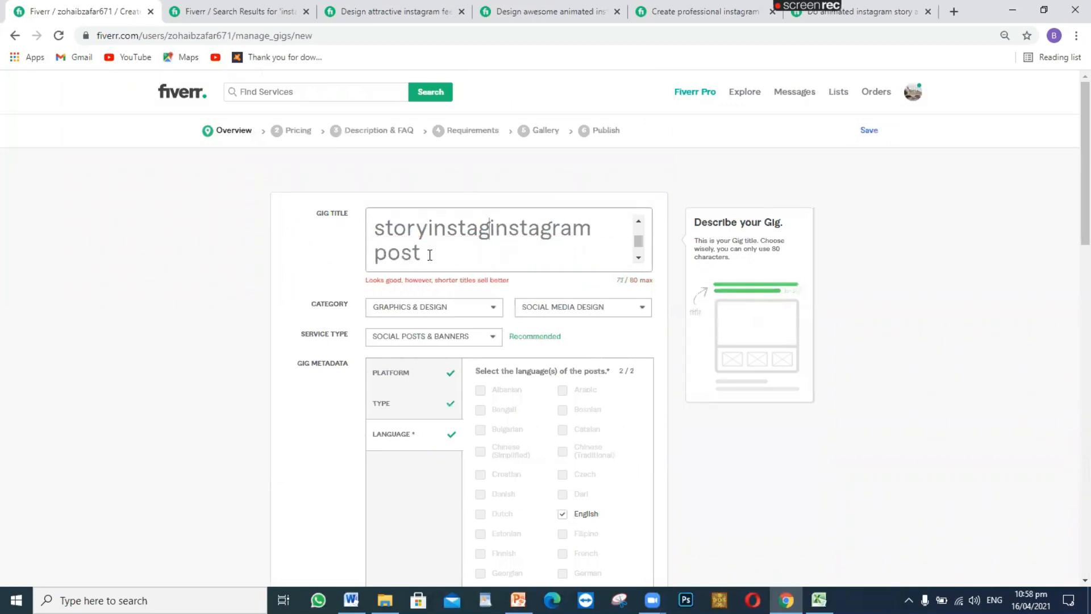
key(BackSpace)
key(BackSpace)
key(BackSpace)
key(BackSpace)
key(BackSpace)
key(BackSpace)
key(BackSpace)
key(BackSpace)
key(BackSpace)
key(BackSpace)
key(BackSpace)
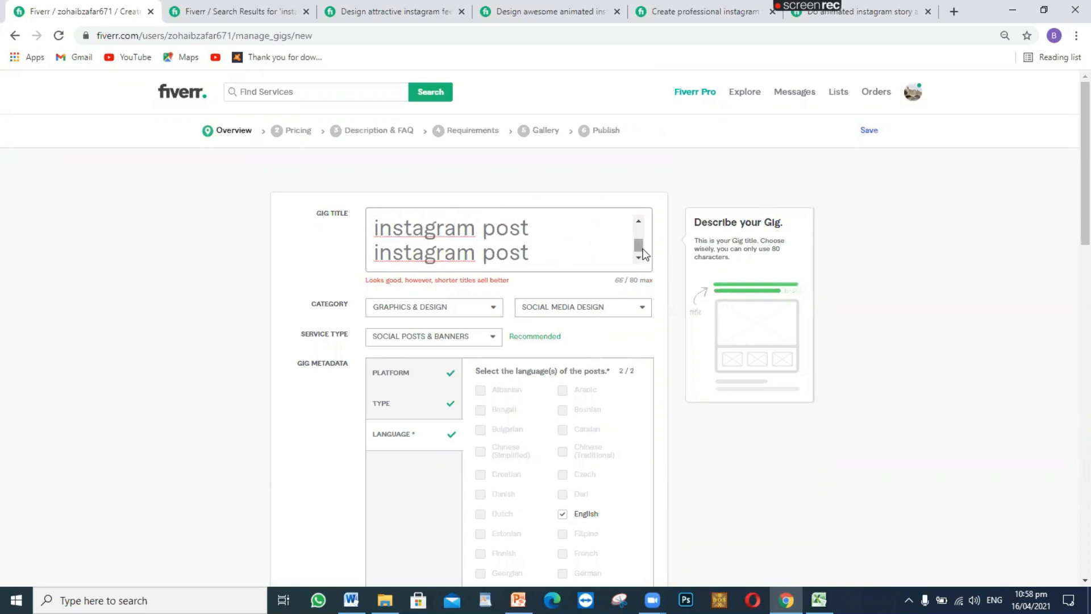
- Delete the repeated "instagram post" from the end of the Gig Title and review the shortened title
drag(640, 252, 640, 262)
drag(563, 251, 375, 255)
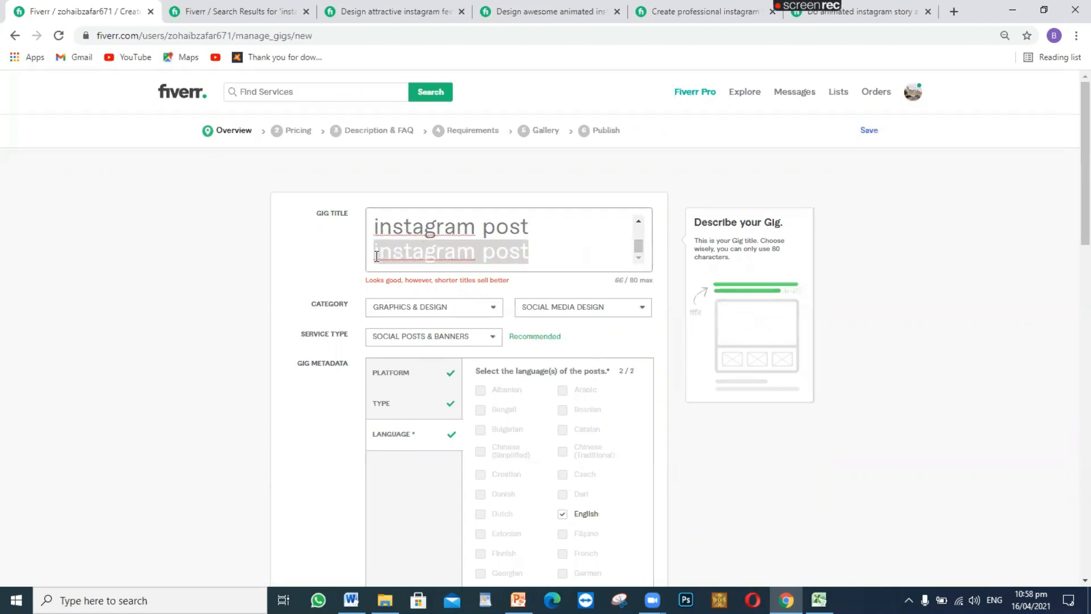
key(BackSpace)
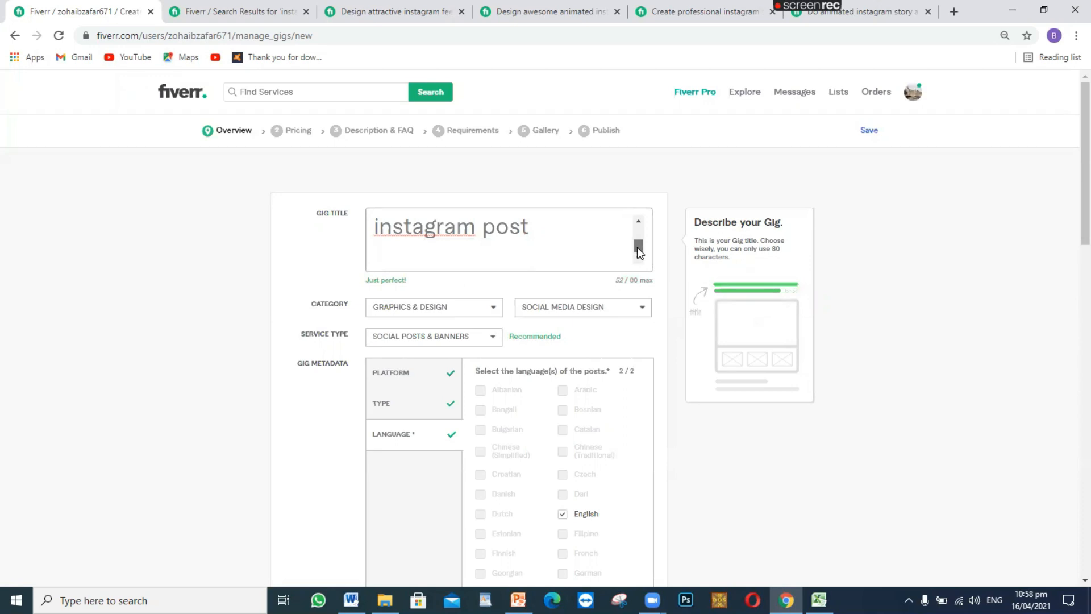
drag(638, 247, 640, 232)
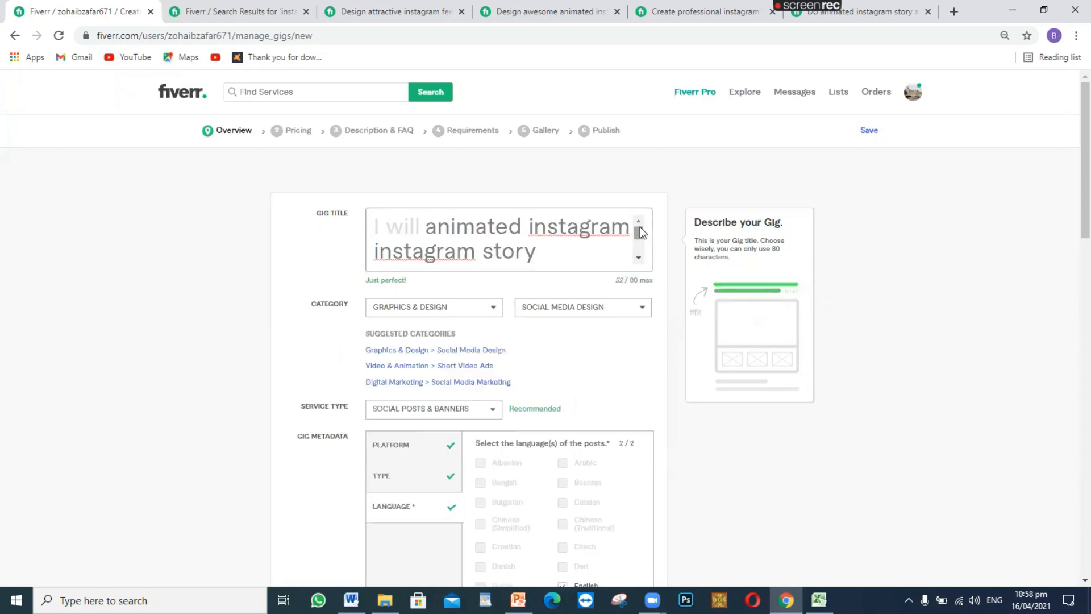
click(847, 288)
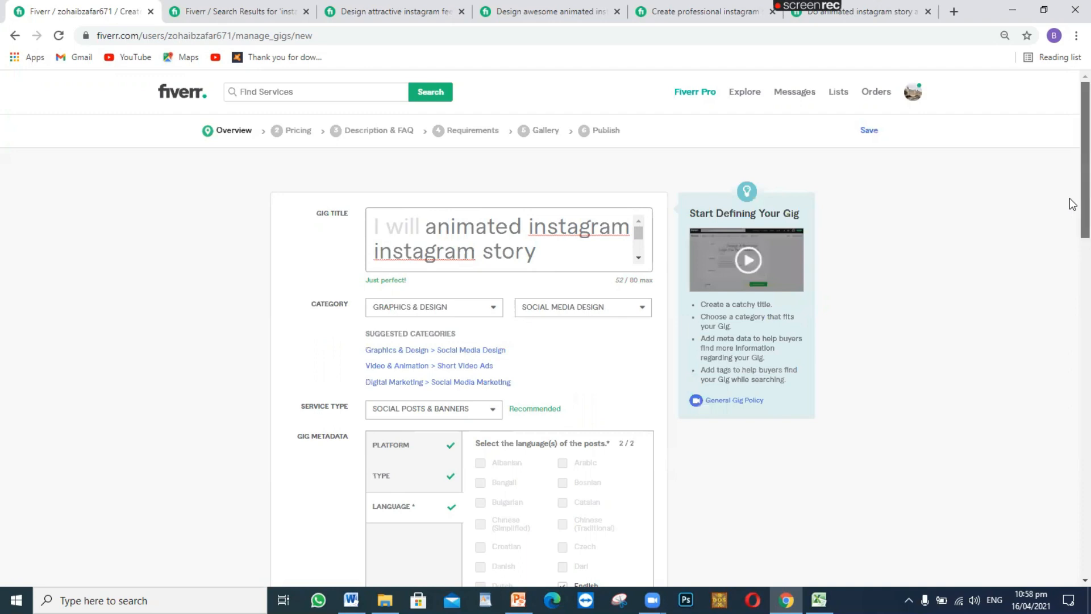
click(648, 233)
drag(638, 233, 638, 250)
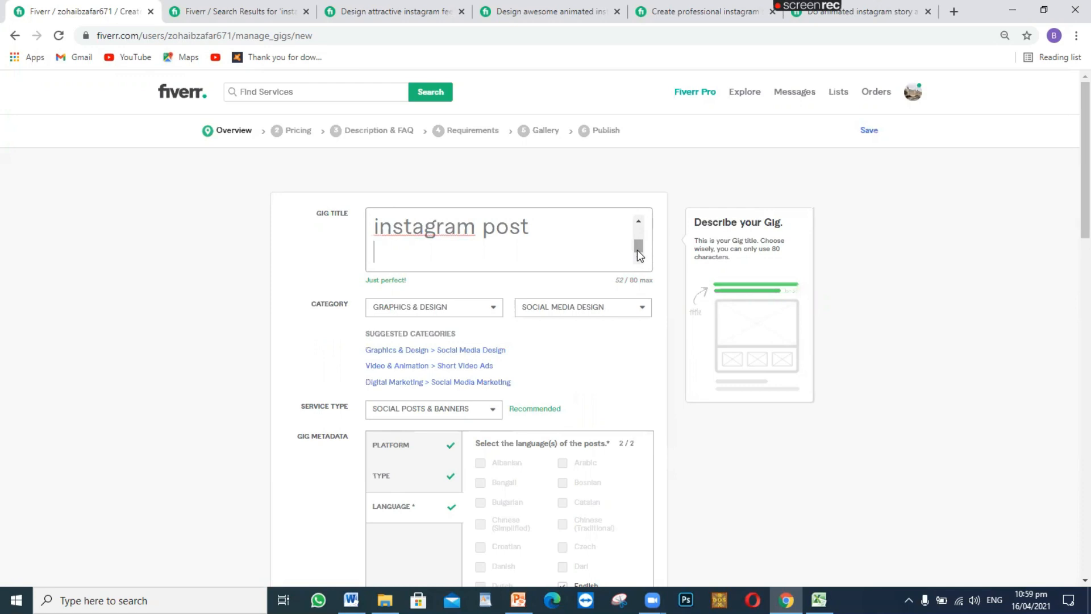
- Try to save the gig's Overview and continue to the next stage
scroll(1072, 222, down, 15)
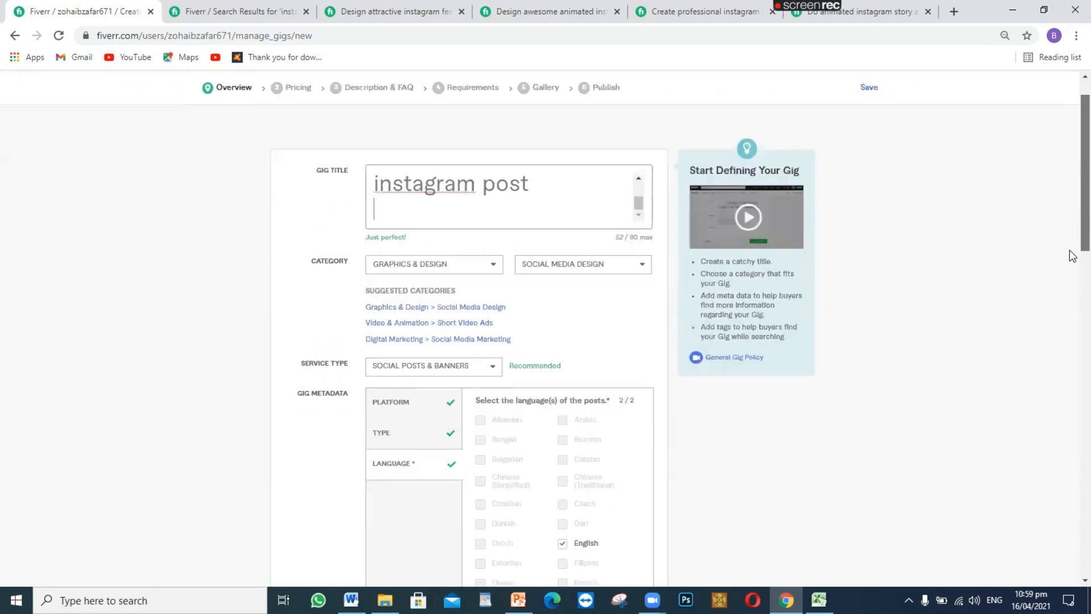
scroll(1058, 457, down, 2)
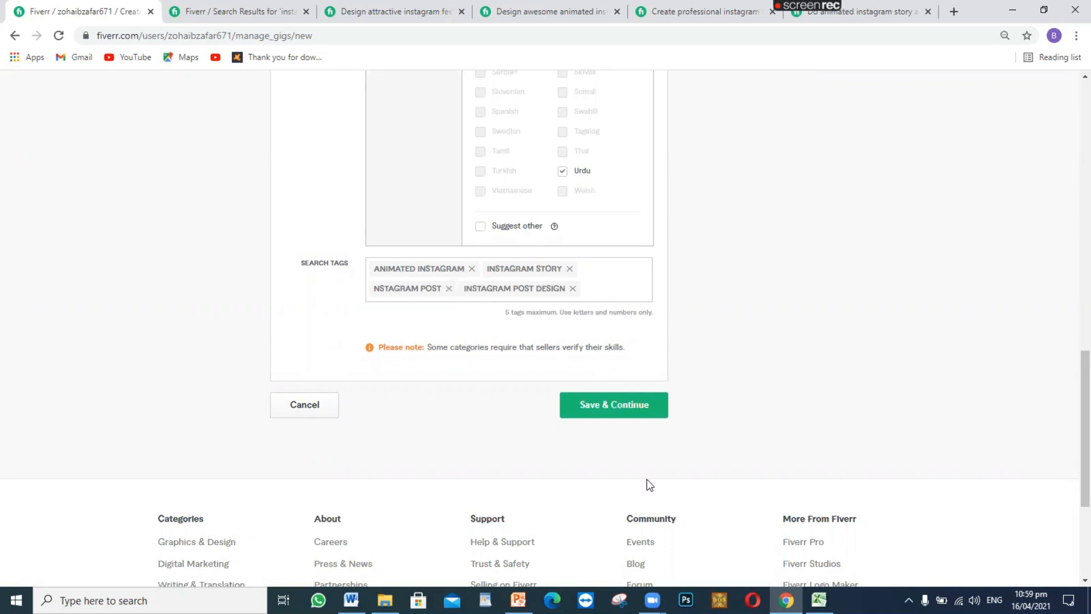
click(615, 420)
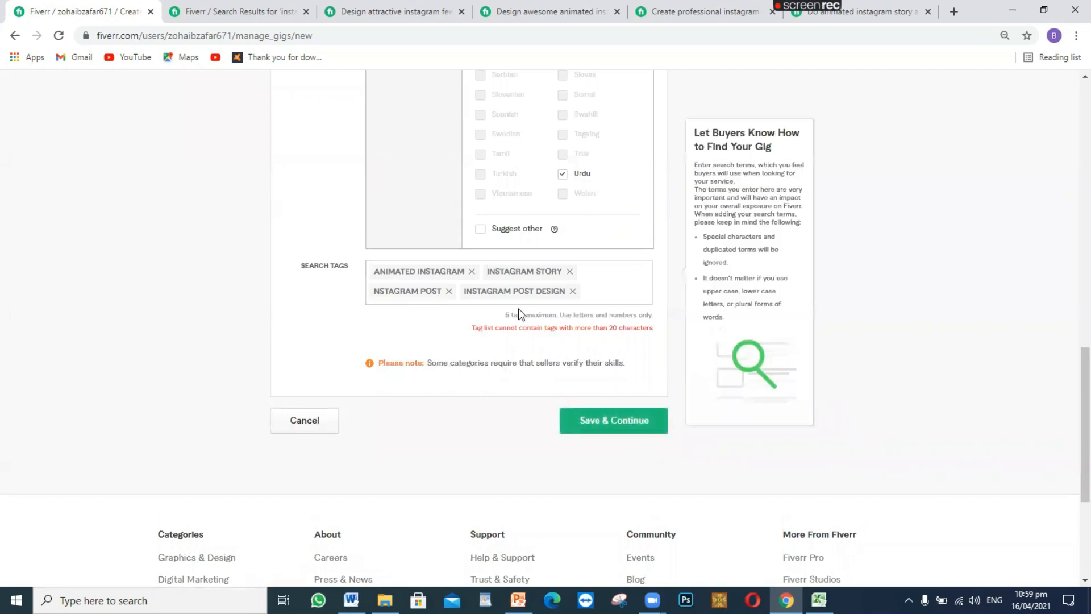
- Replace the "instagram post design" search tag with "insta post design" and save the gig's Overview
scroll(517, 324, up, 10)
drag(1069, 265, 1066, 456)
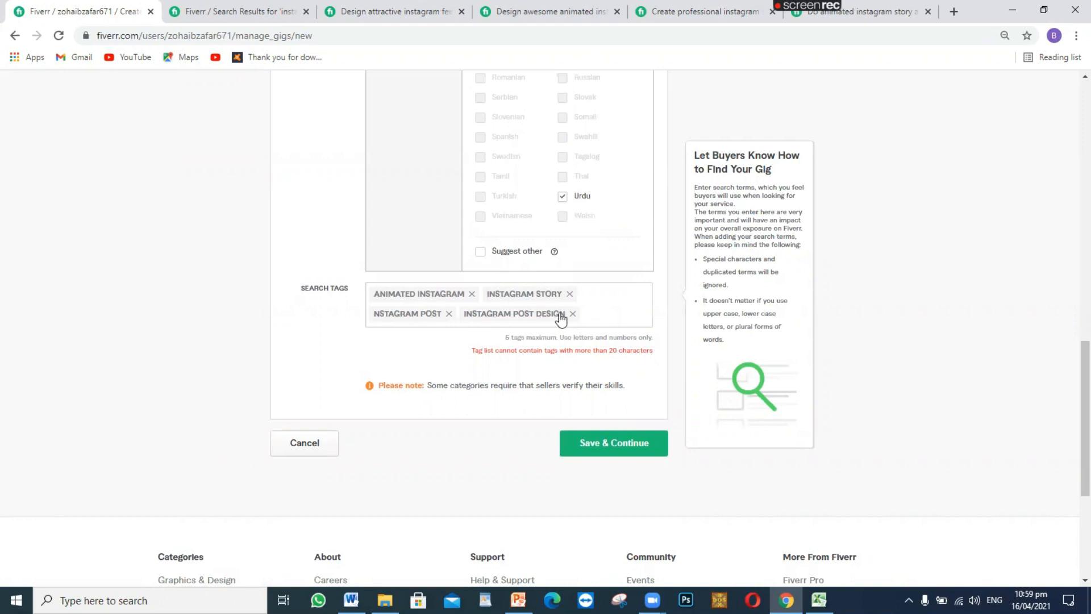
click(470, 316)
text(instg pos)
key(BackSpace)
text(a o)
text(po)
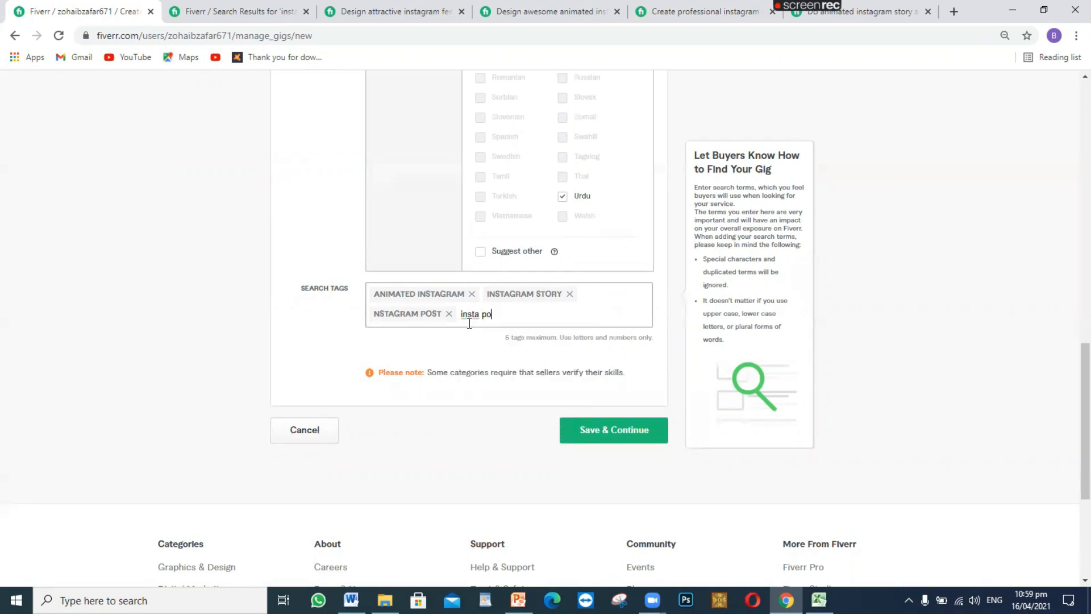
text(st design)
key(Return)
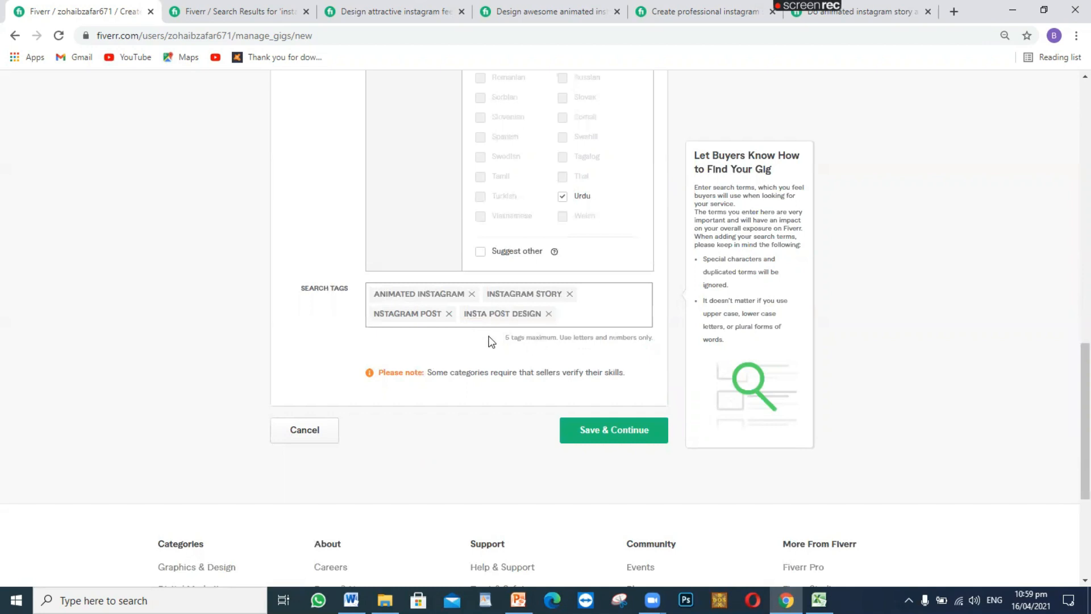
click(590, 429)
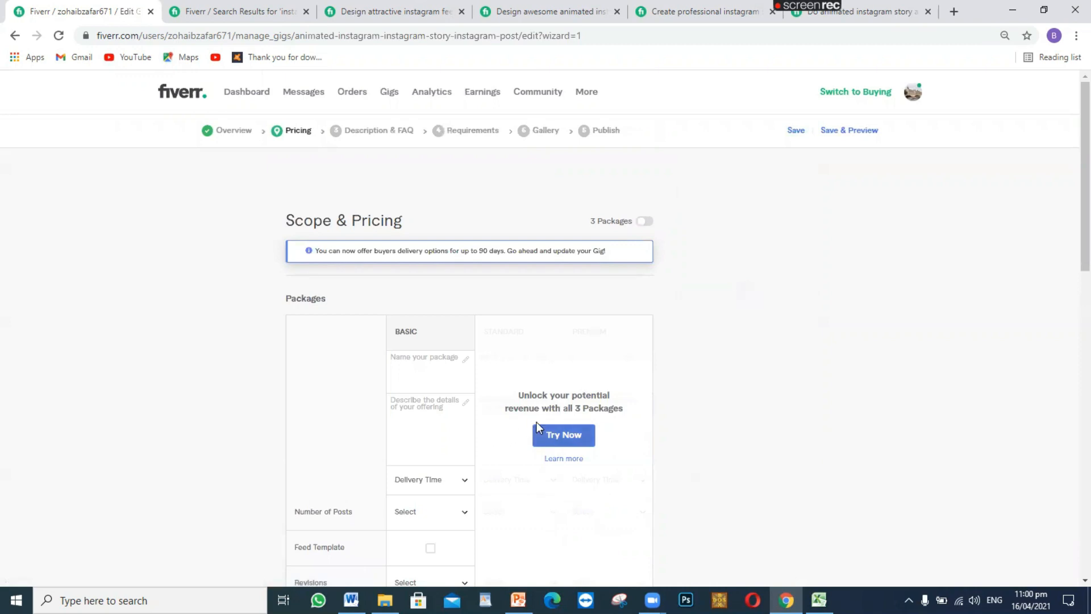
- Enable all three gig packages and name them "smaller" for Basic, "medium" for Standard and "pro" for Premium
click(541, 436)
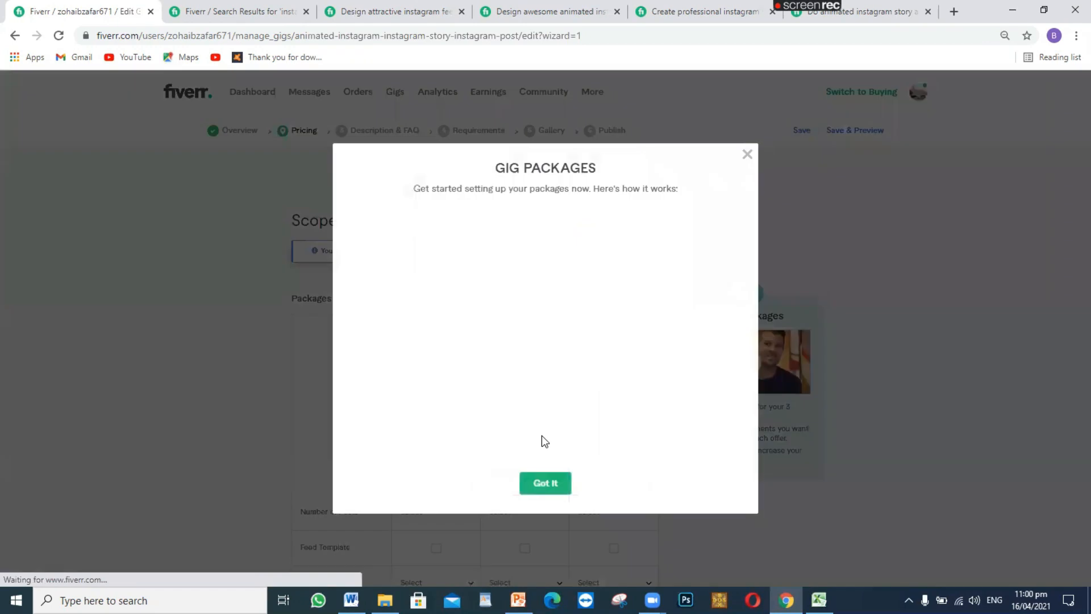
click(548, 484)
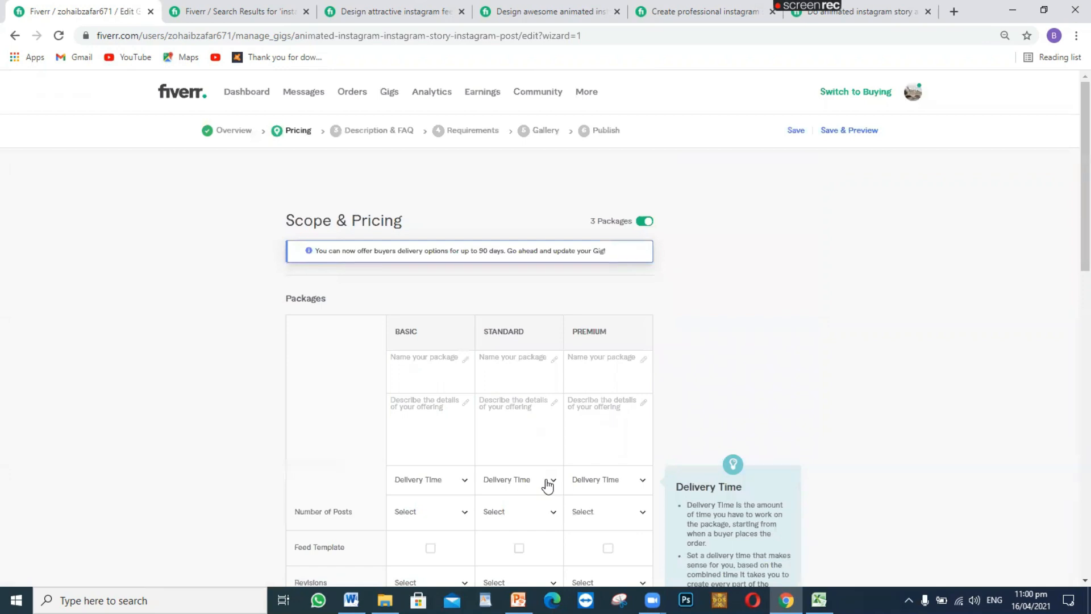
click(416, 362)
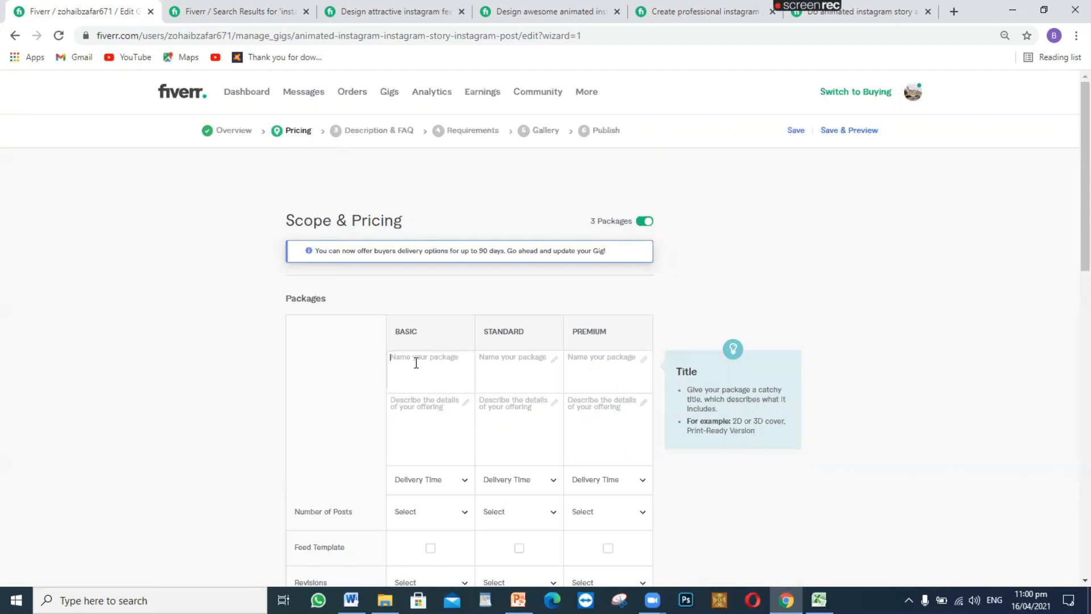
text(smaller)
click(480, 362)
text(medium)
click(579, 361)
text(pro)
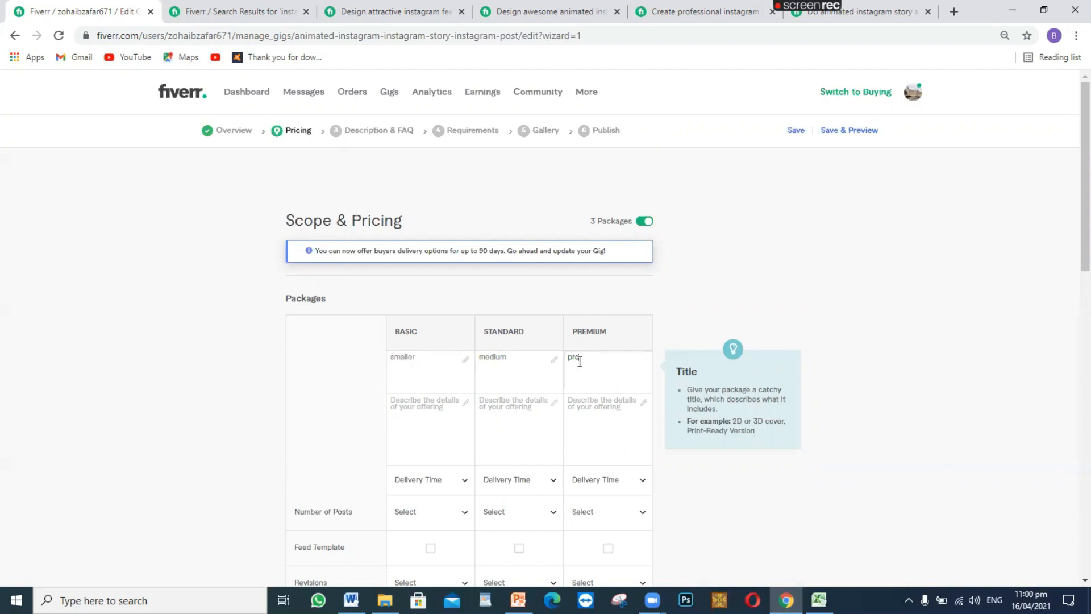
- Describe the Basic package's offering as "1 instagram post"
click(434, 407)
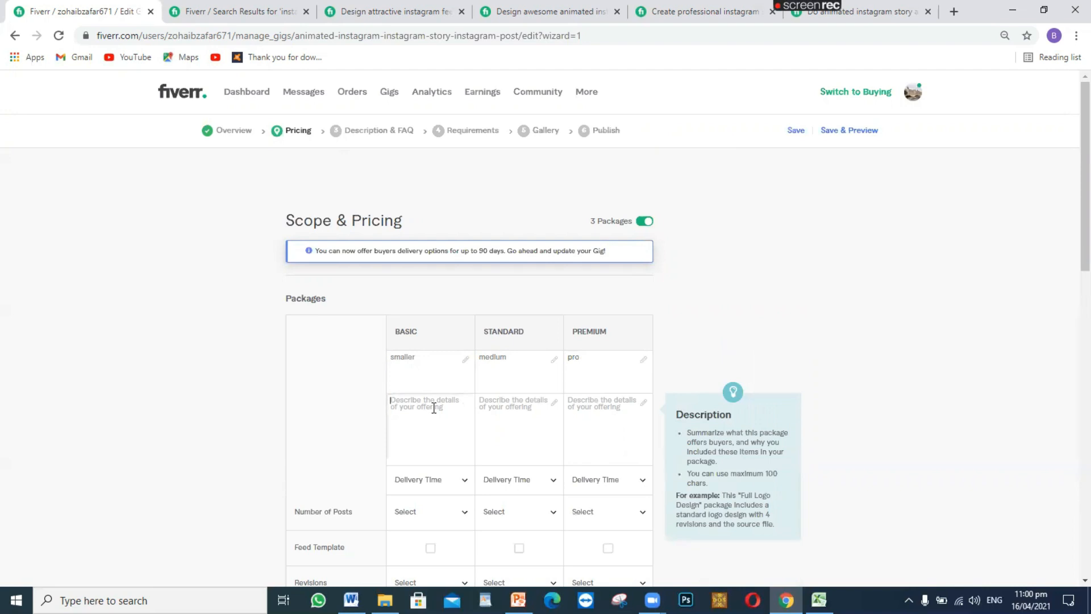
text(1)
text(pos)
key(BackSpace)
key(BackSpace)
key(BackSpace)
text(Instagram psot)
click(506, 402)
click(443, 401)
key(BackSpace)
text(o)
- Copy the Basic description into the Standard package and change it to "2 instagram post"
drag(448, 405, 389, 396)
key(ctrl+c)
click(483, 405)
key(ctrl+v)
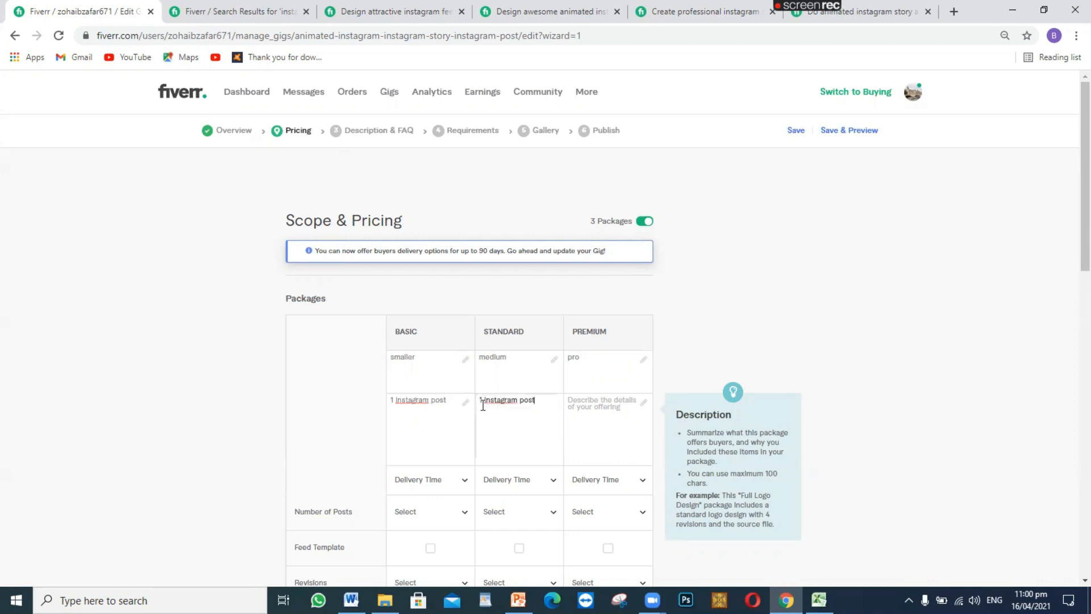
click(483, 401)
key(BackSpace)
text(2)
- Paste the copied description into the Premium package and change it to "4 instagram post"
click(606, 401)
key(ctrl+v)
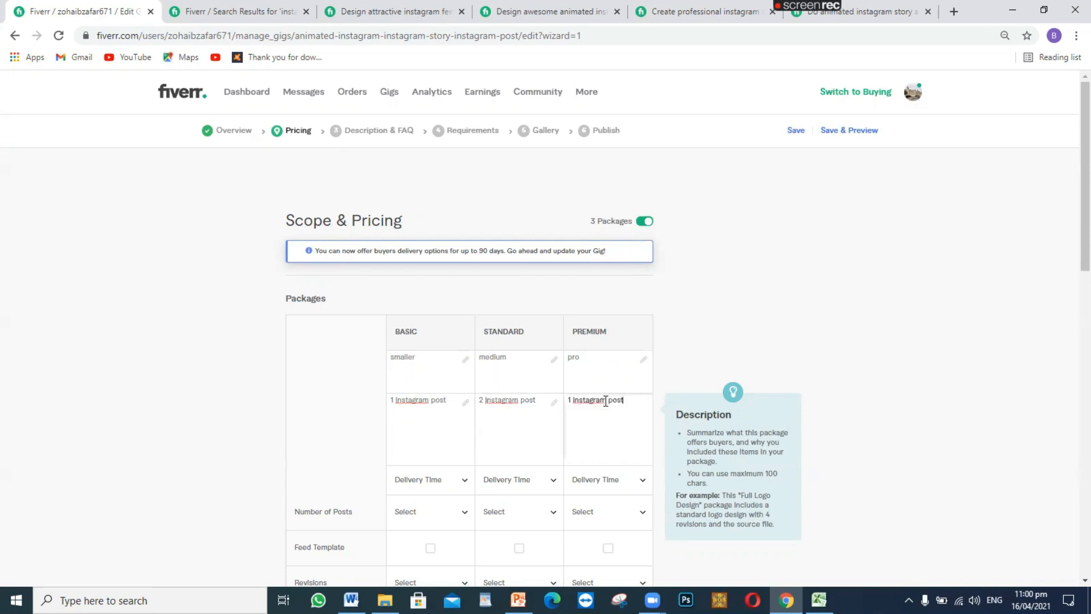
click(572, 401)
key(BackSpace)
text(4)
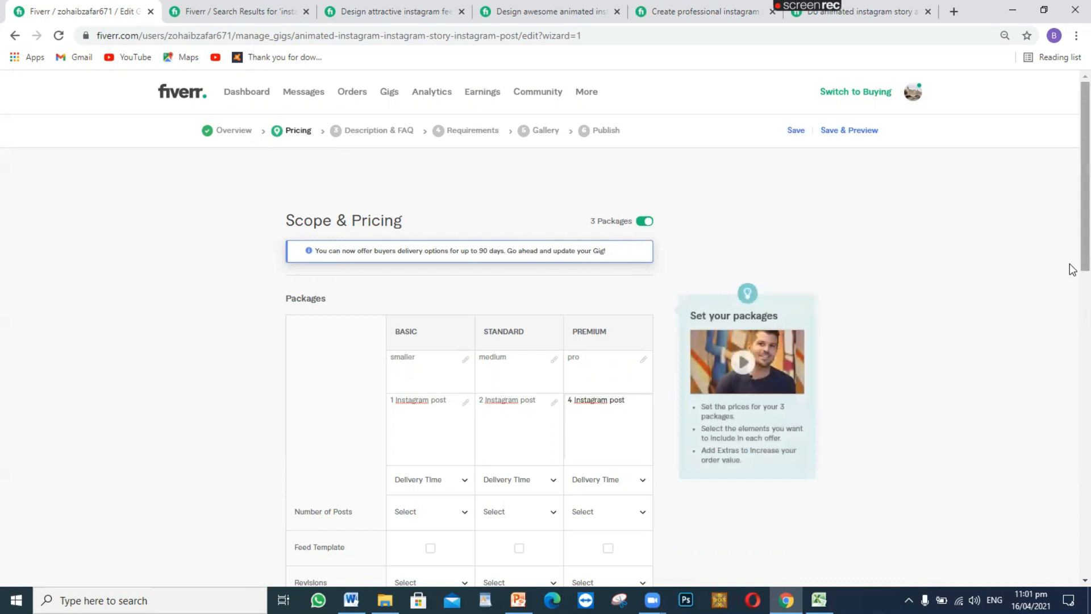
- Set the delivery time to 1 day for Basic, 1 day for Standard and 2 days for Premium
scroll(1072, 284, down, 2)
scroll(1073, 309, down, 1)
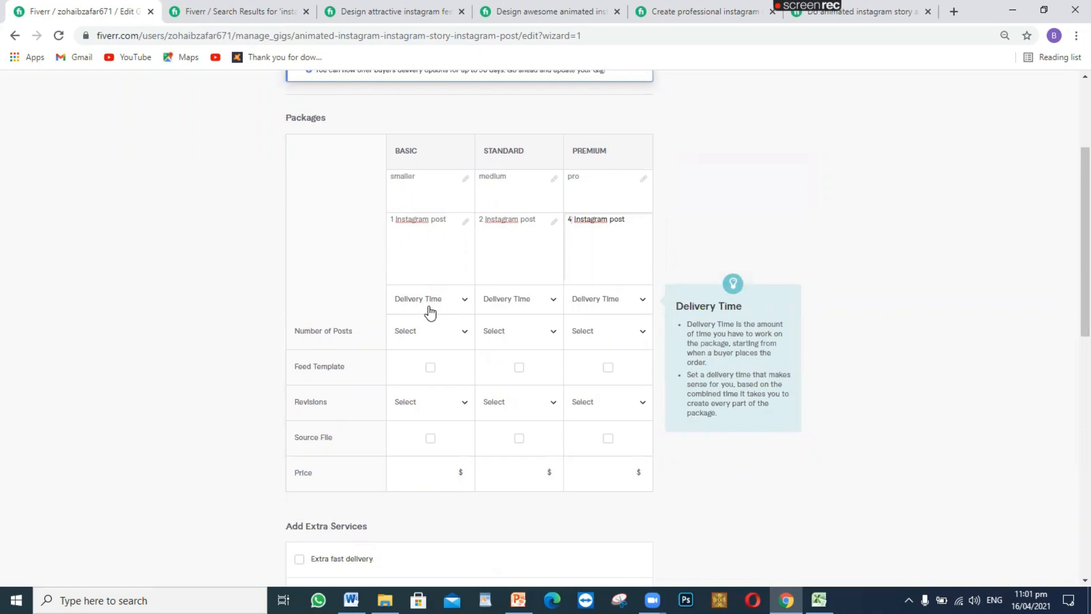
click(436, 304)
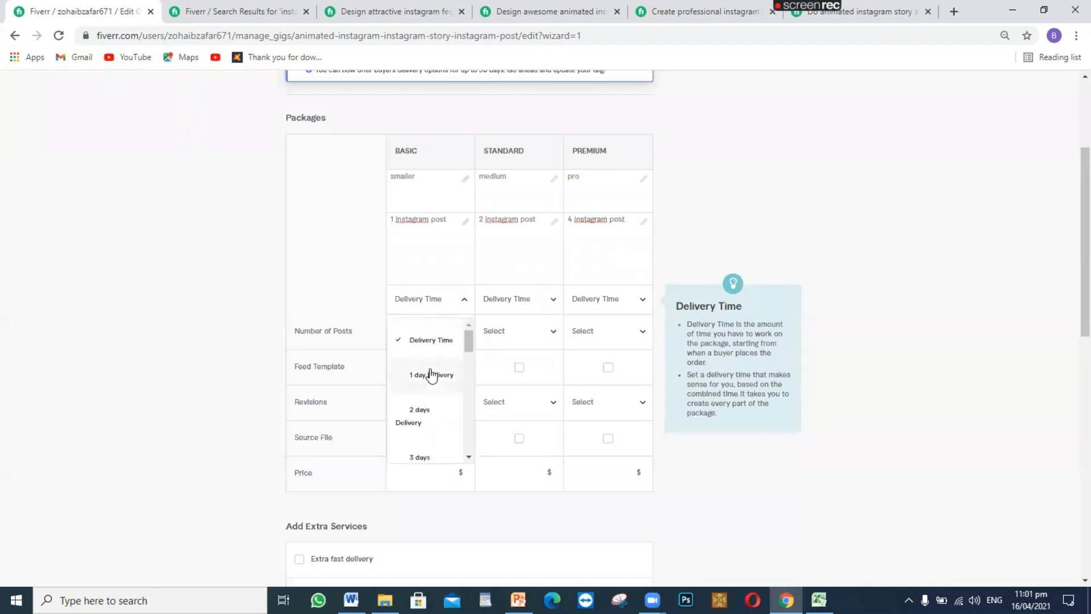
click(449, 369)
click(490, 307)
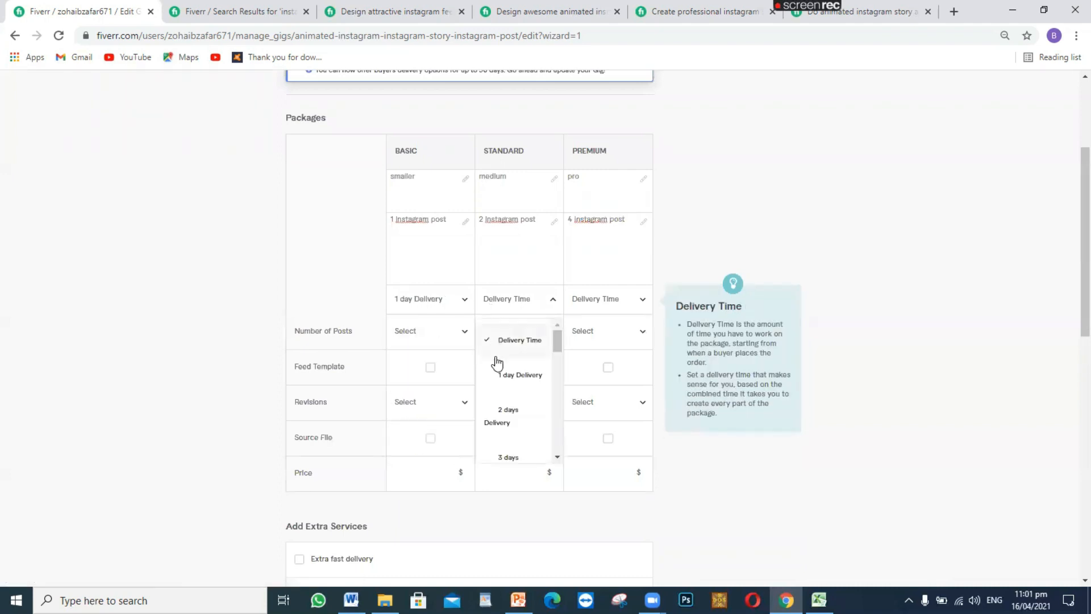
click(505, 380)
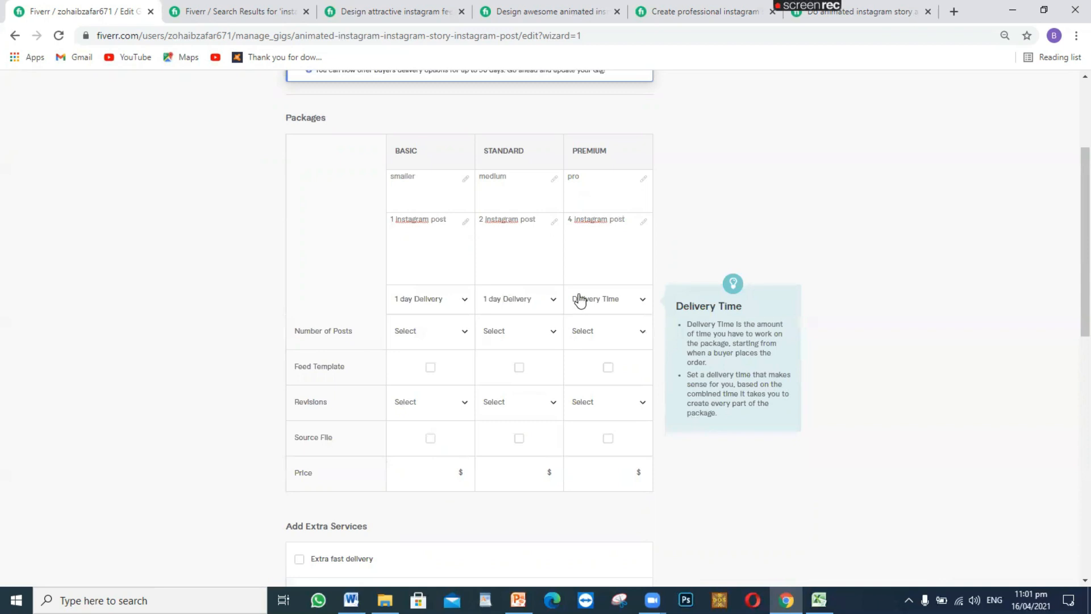
scroll(582, 299, up, 3)
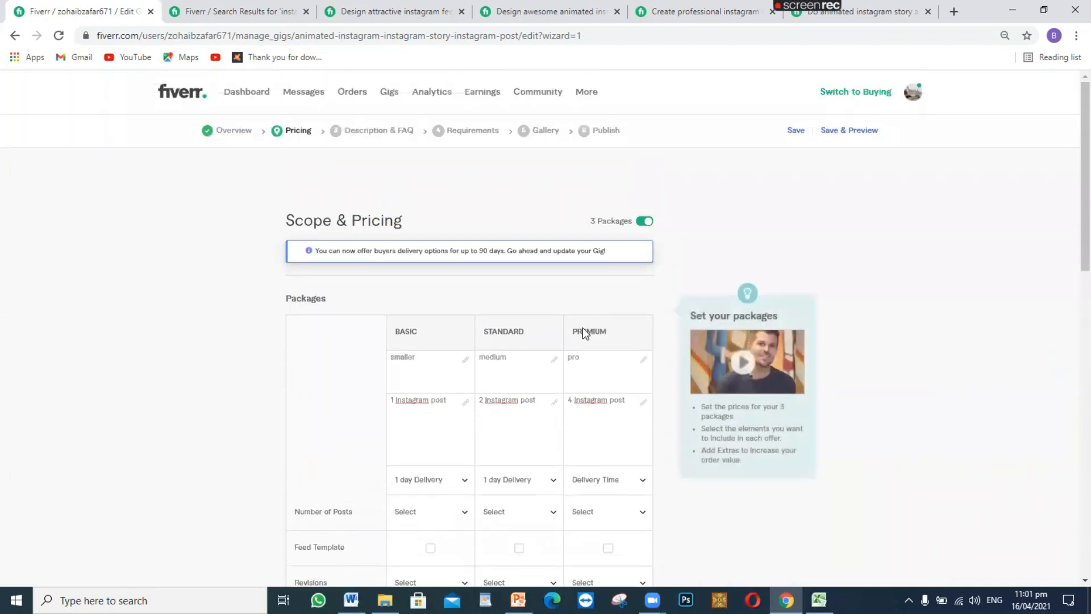
click(613, 486)
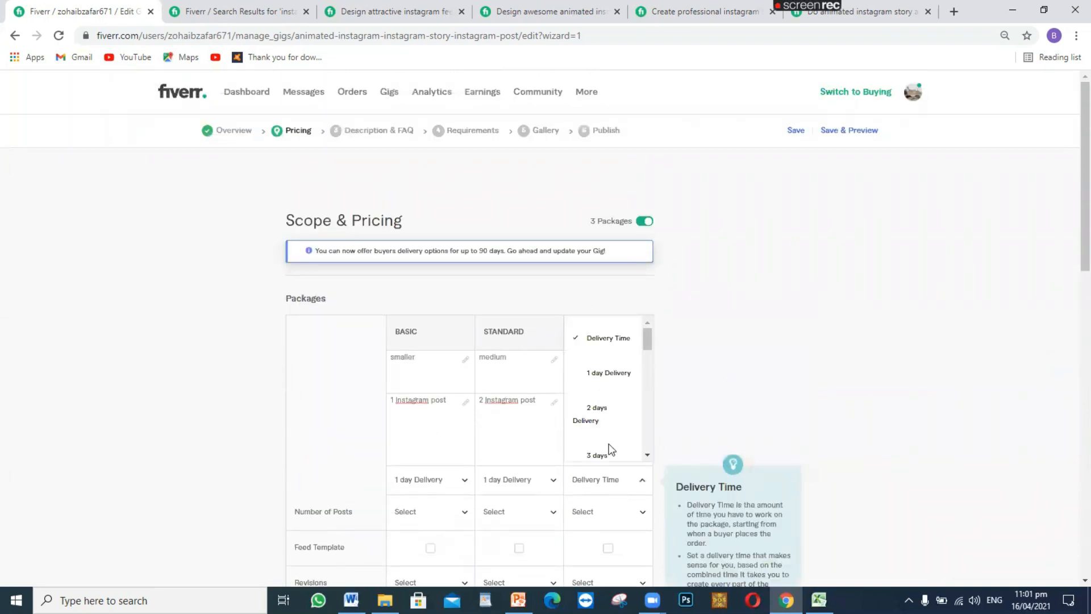
click(601, 412)
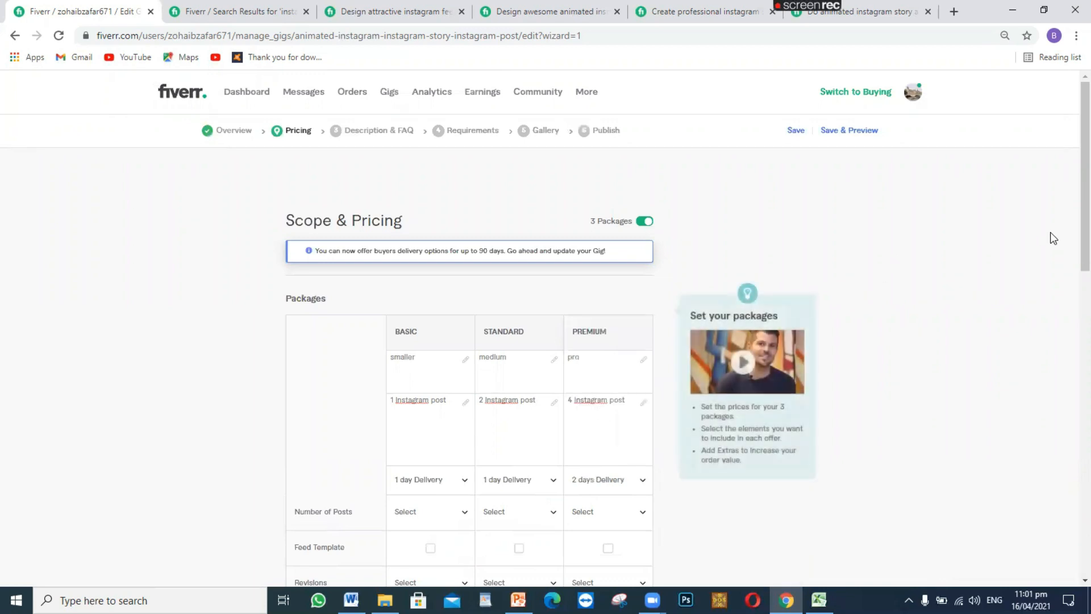
- Set the Number of Posts to 1 for Basic, 2 for Standard and 4 for Premium
drag(1072, 236, 1072, 349)
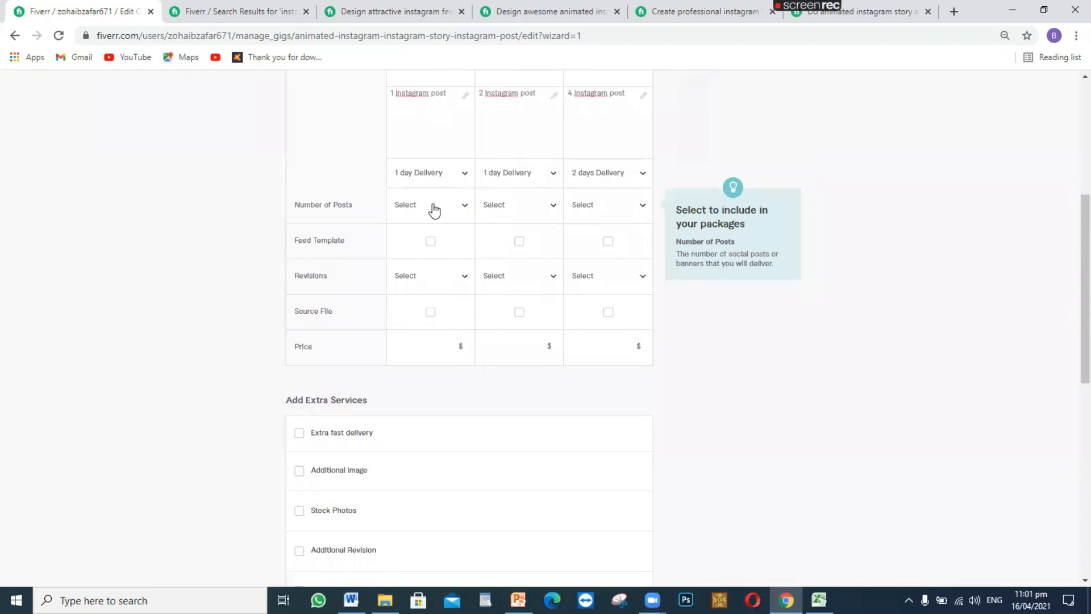
click(434, 211)
click(420, 316)
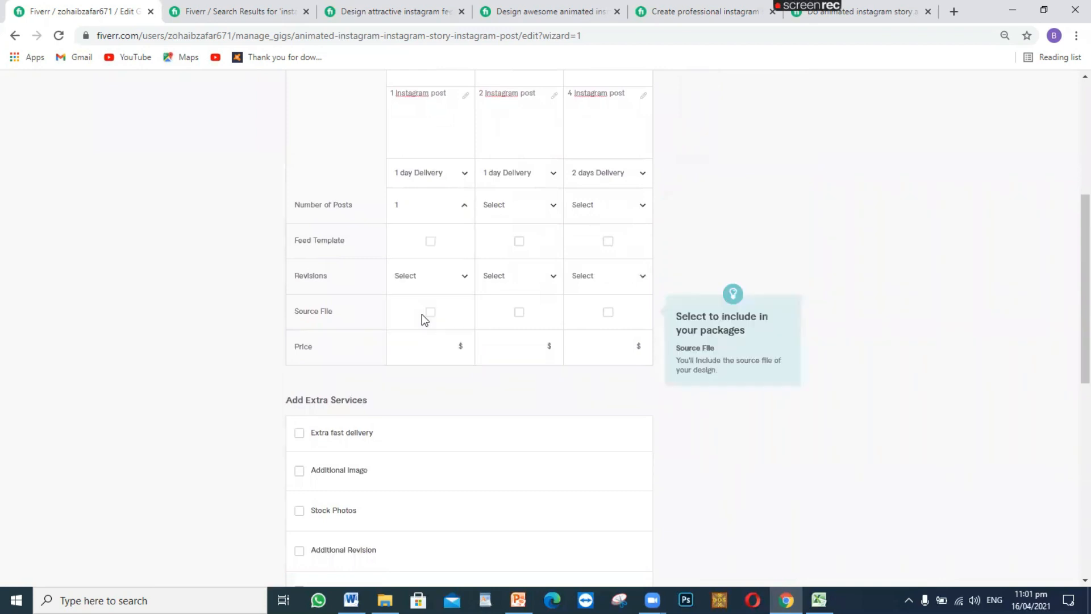
click(500, 211)
scroll(554, 266, down, 2)
click(512, 288)
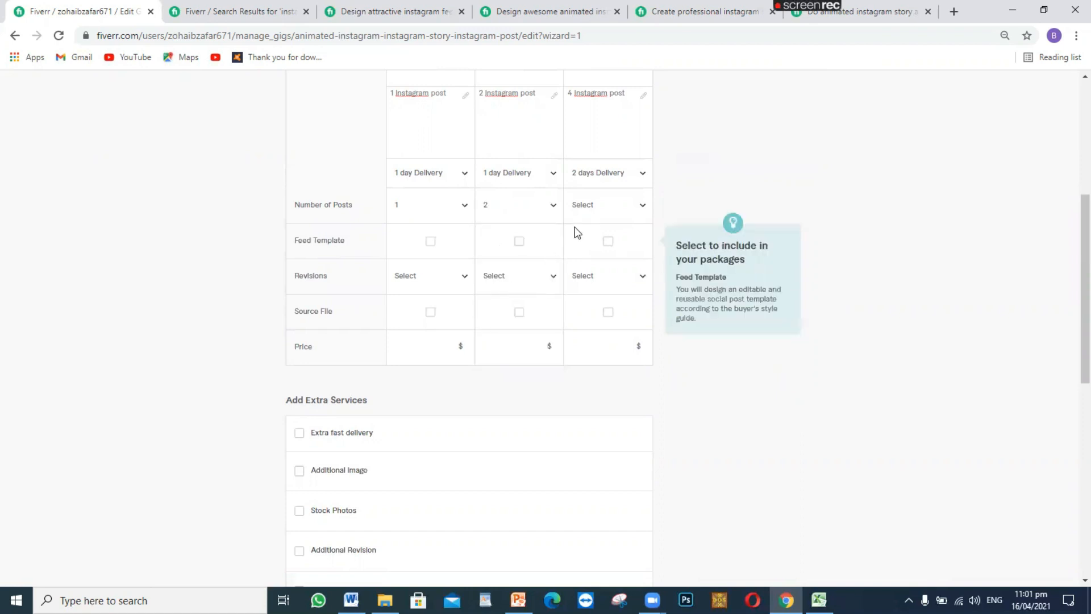
click(584, 212)
drag(643, 263, 640, 309)
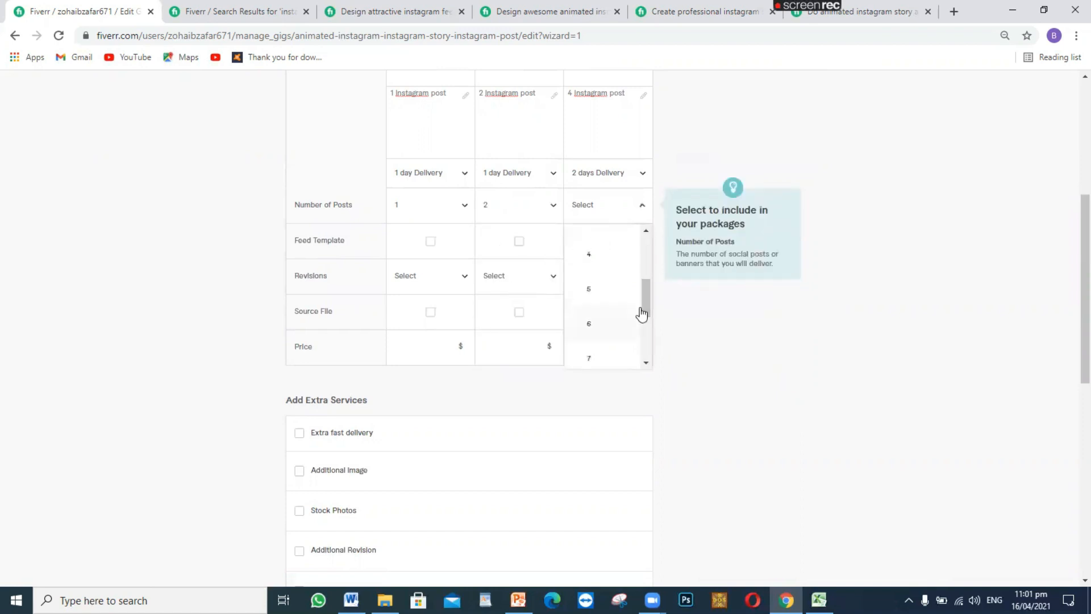
click(605, 267)
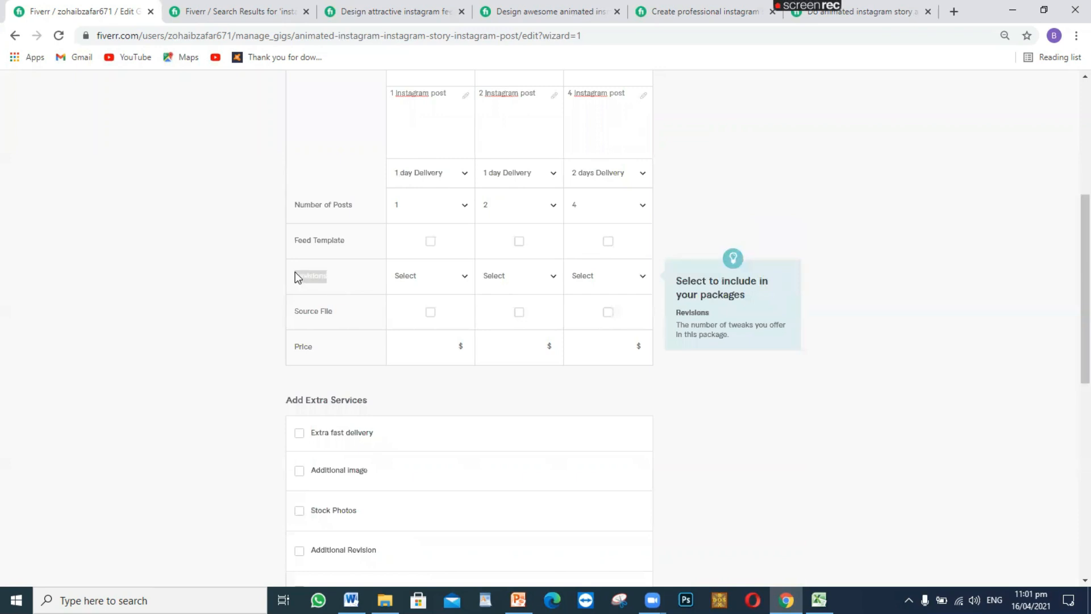
- Set Revisions to Unlimited for the Basic and Standard packages and to 8 for Premium
click(412, 279)
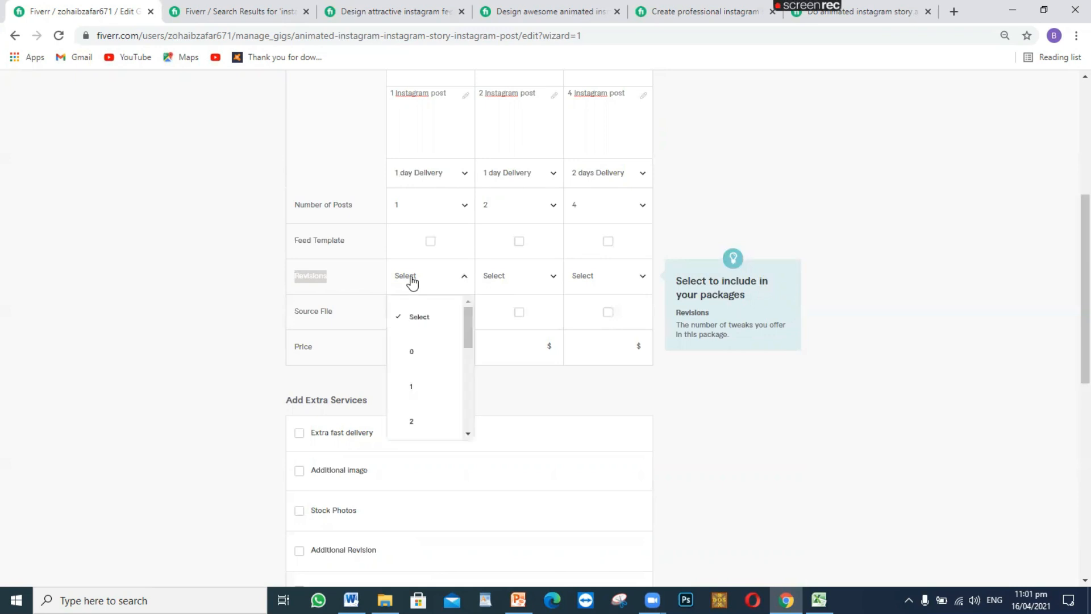
drag(466, 323, 462, 425)
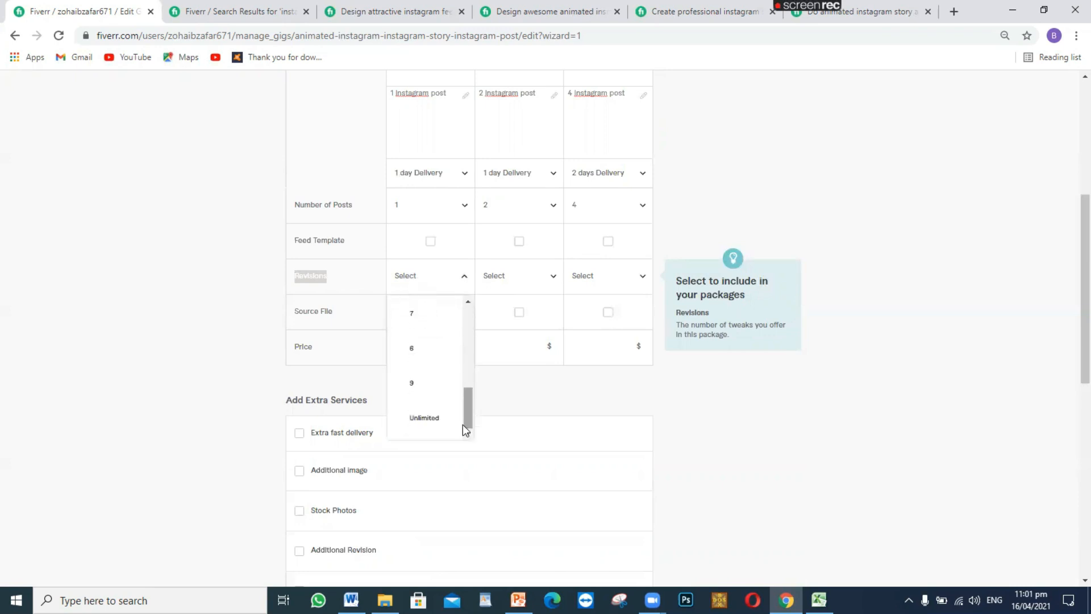
click(419, 421)
click(499, 284)
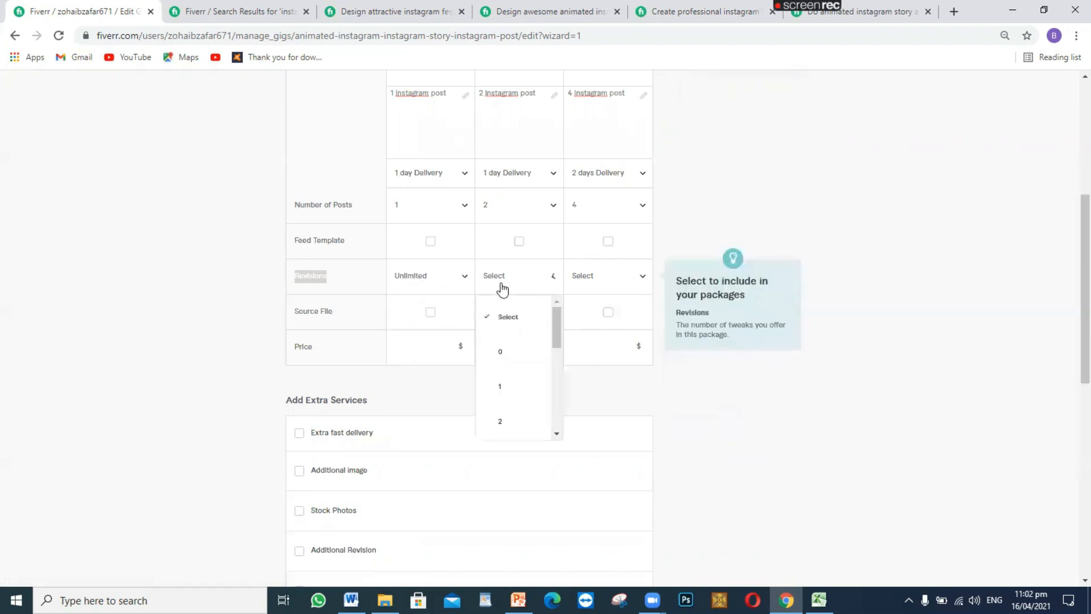
drag(551, 337, 546, 448)
click(518, 423)
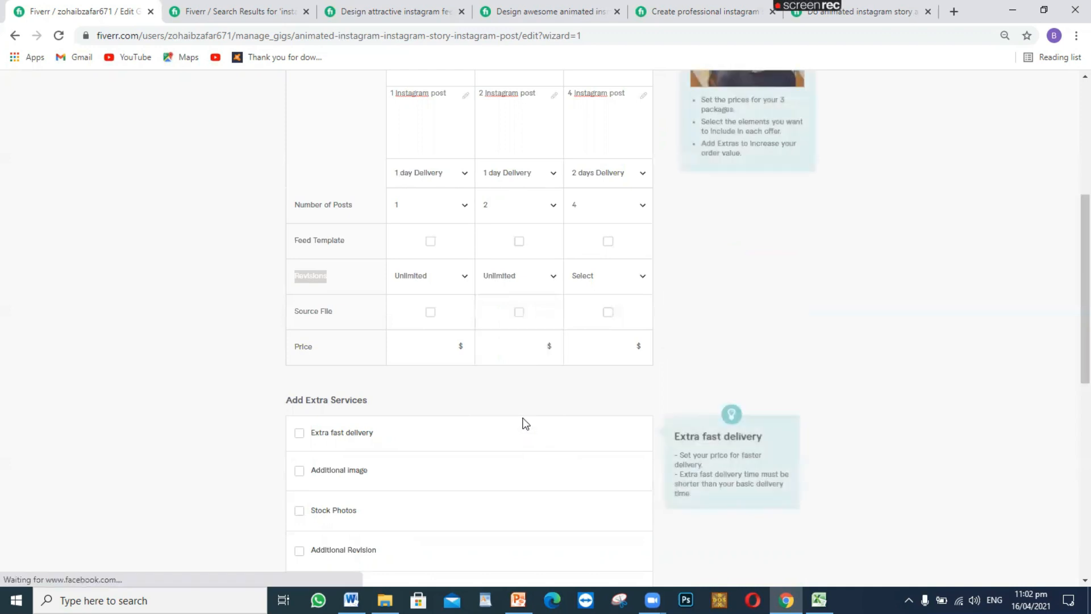
click(627, 284)
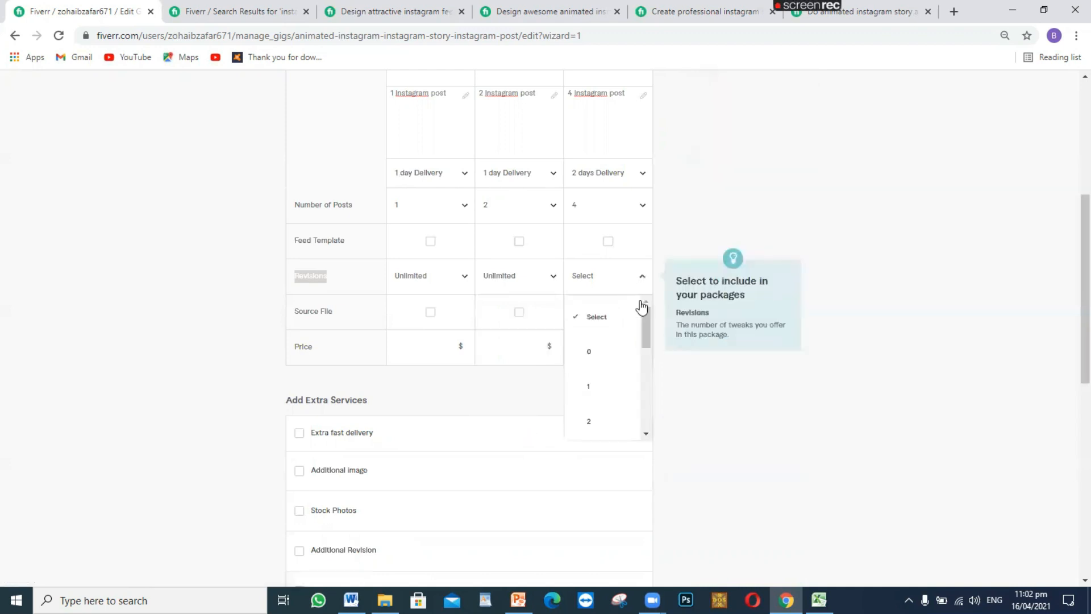
drag(646, 323, 607, 416)
click(606, 410)
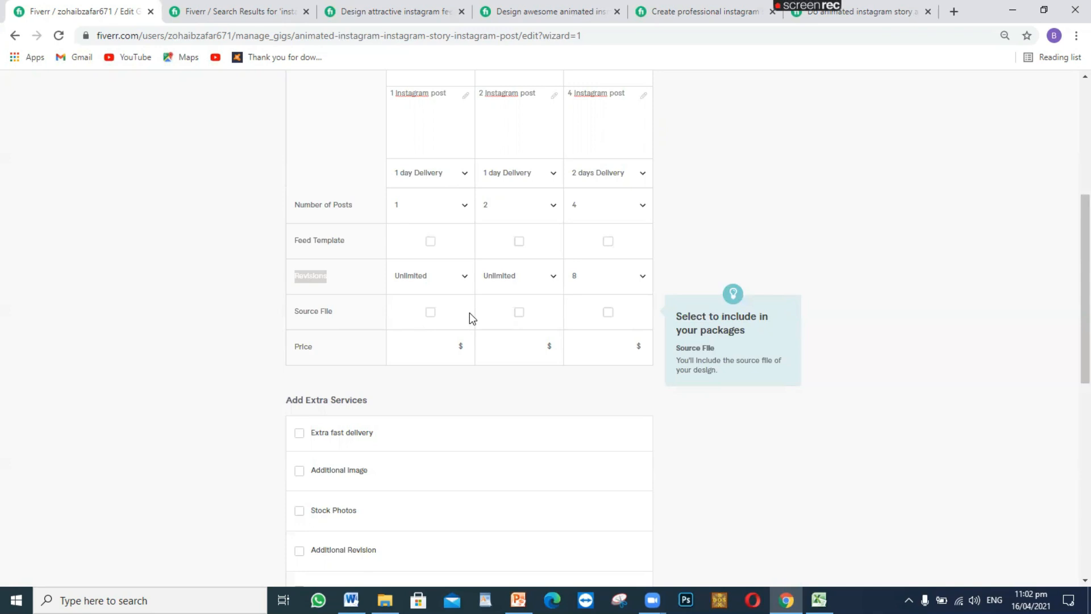
- Include the Source File in Basic and Standard, and price the three packages at $5, $10 and $15
click(430, 313)
click(519, 314)
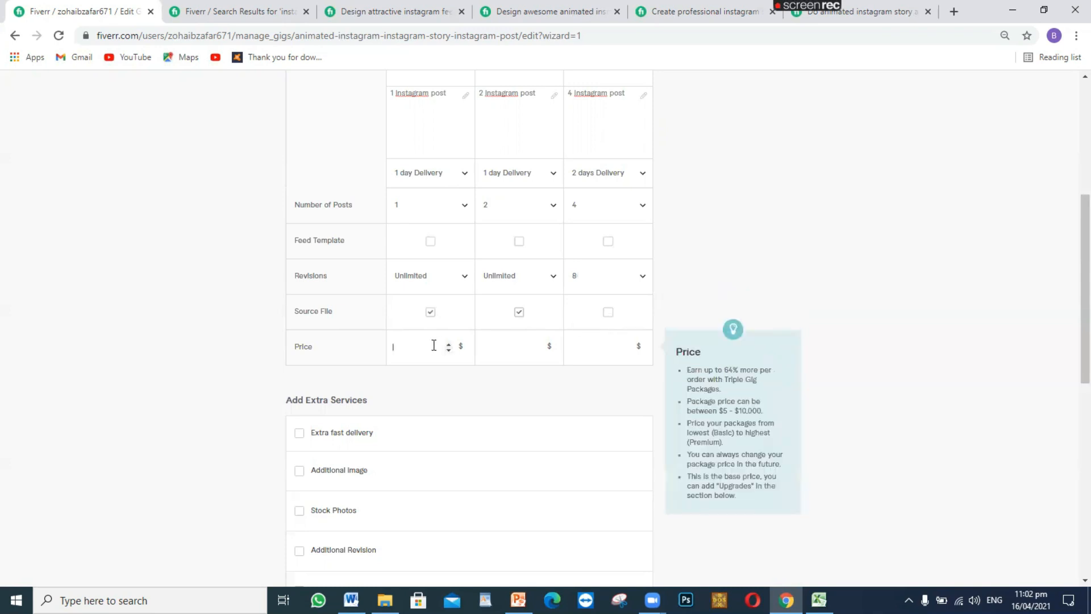
text(5)
click(514, 350)
text(10)
click(592, 346)
text(15)
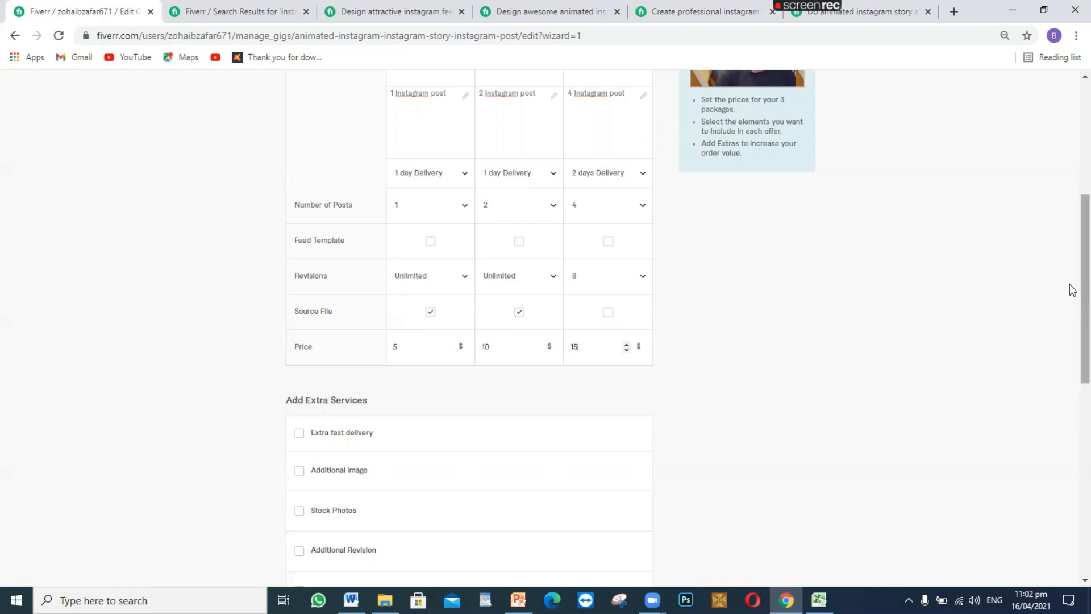
- Enable the Extra fast delivery option under the gig's extra services
drag(1072, 290, 1072, 365)
drag(368, 203, 285, 203)
click(200, 272)
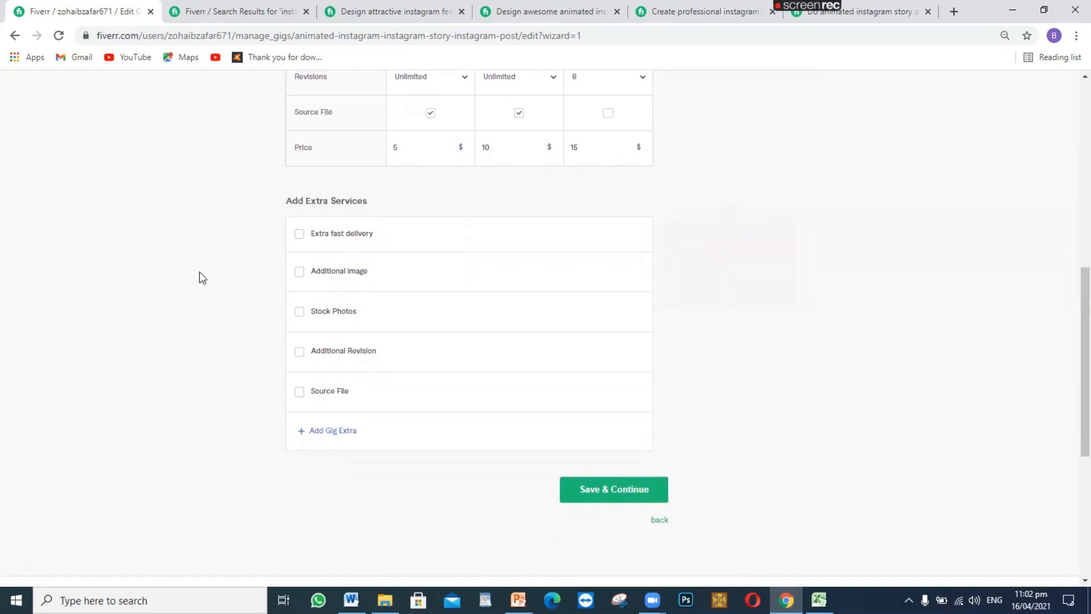
mouse_move(309, 236)
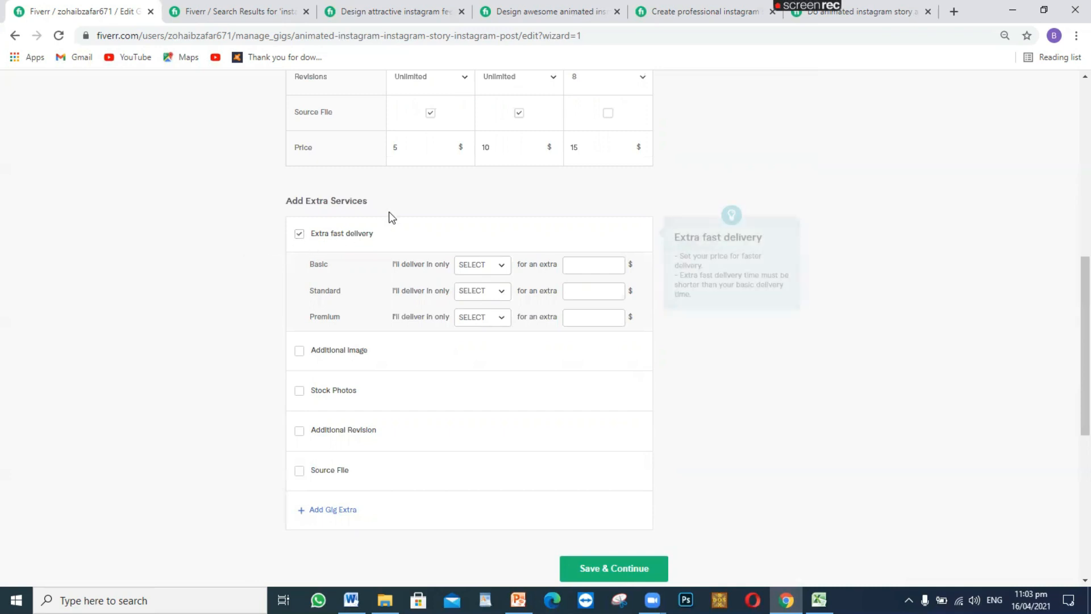
click(103, 289)
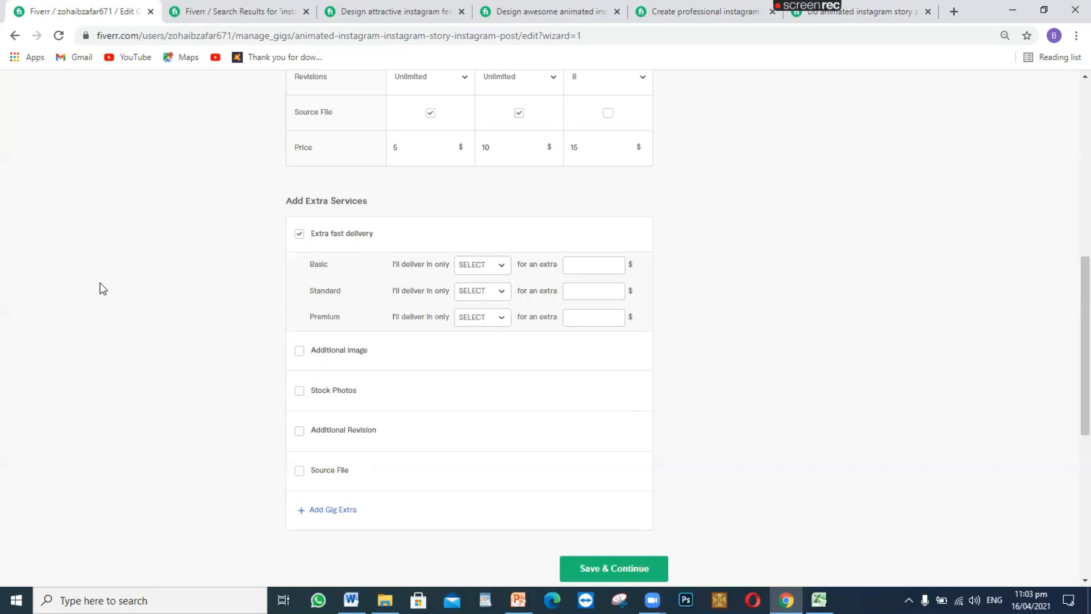
- Offer extra fast delivery on the Premium package in 1 day for an extra $10
click(485, 326)
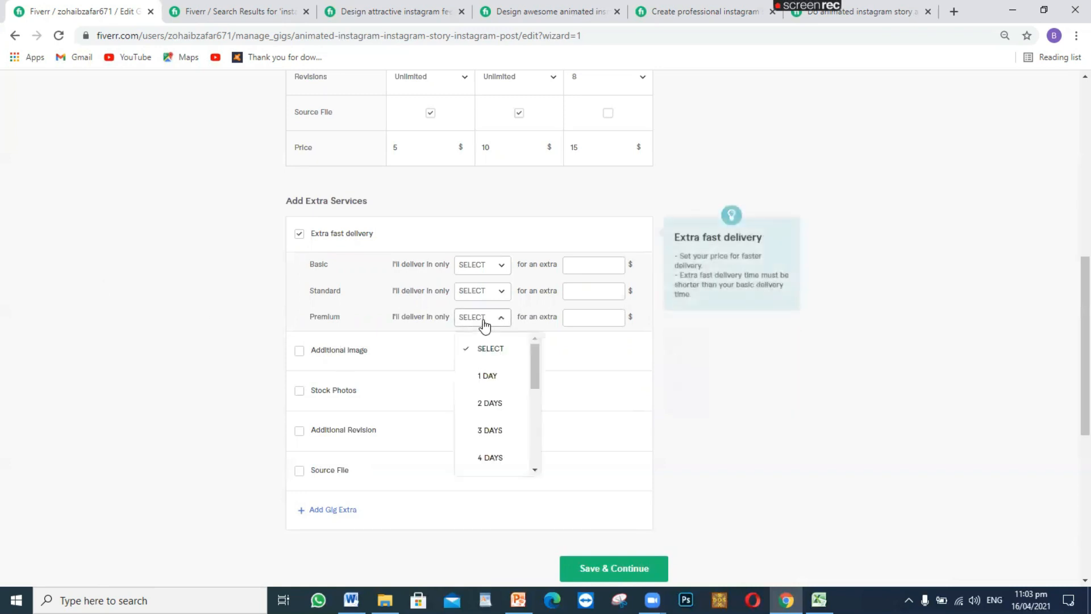
click(486, 377)
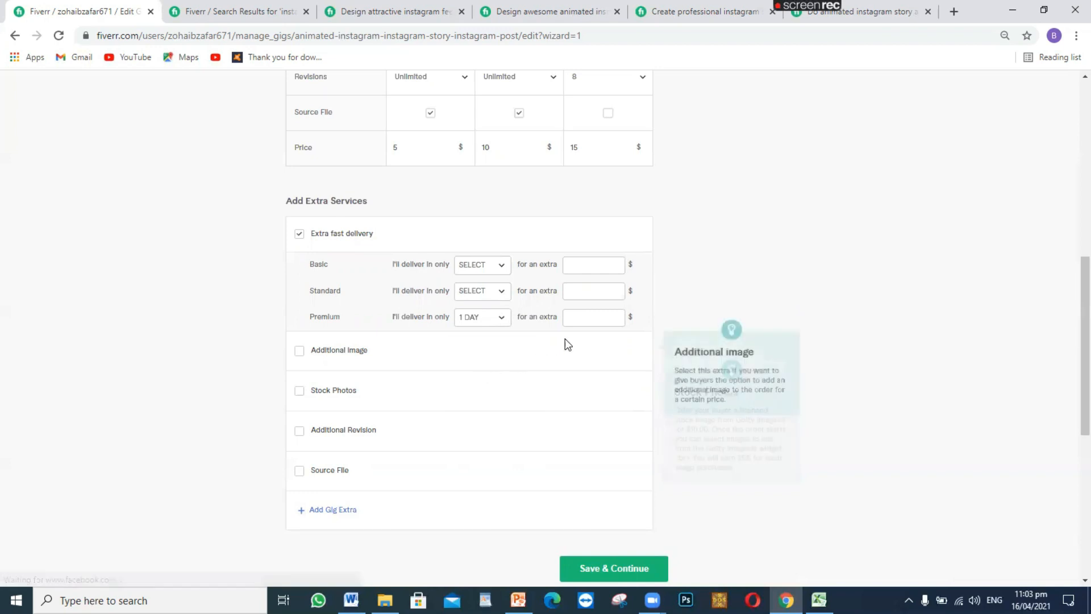
click(578, 322)
text(10)
click(724, 344)
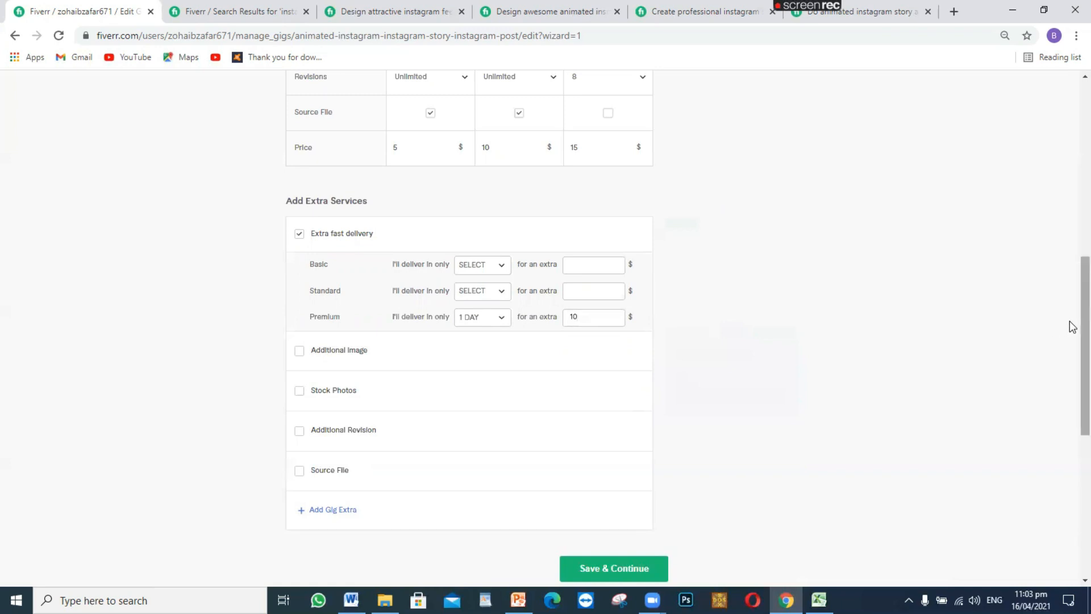
drag(1072, 327, 1058, 376)
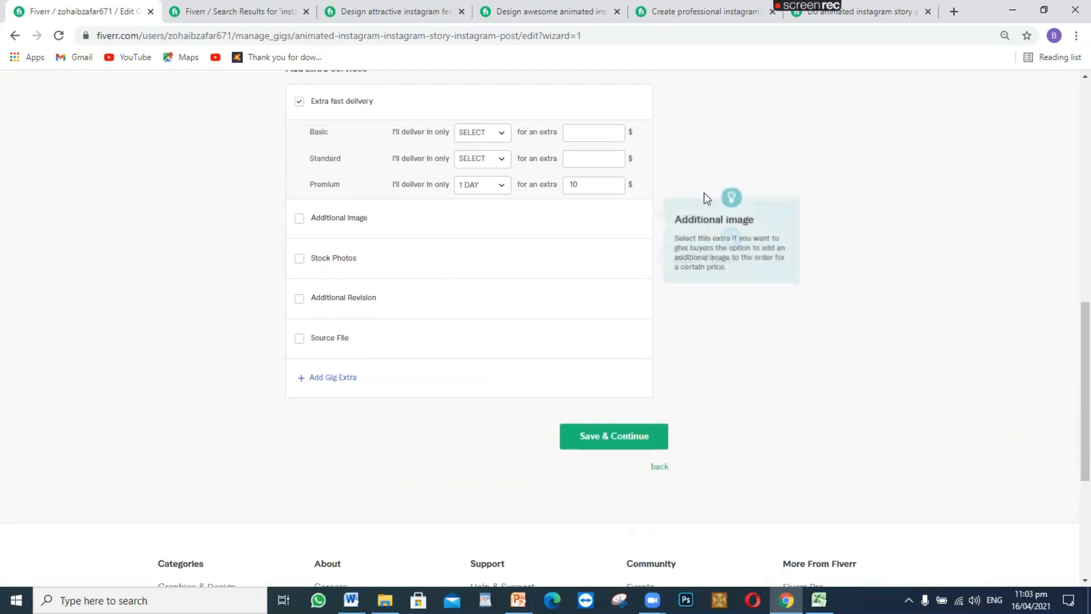
drag(1072, 361, 1073, 270)
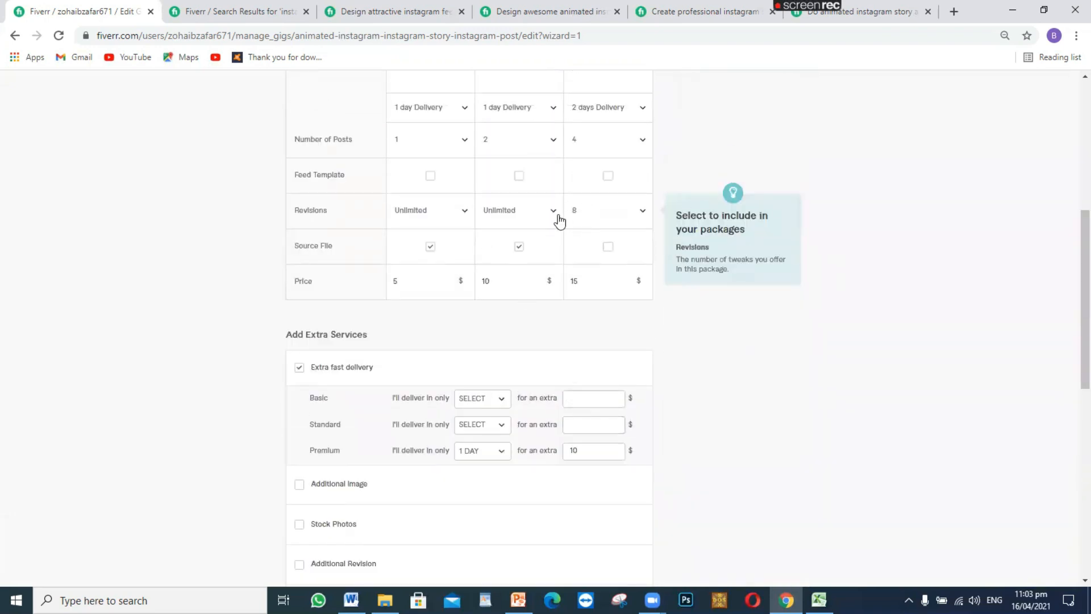
drag(1072, 335, 1072, 431)
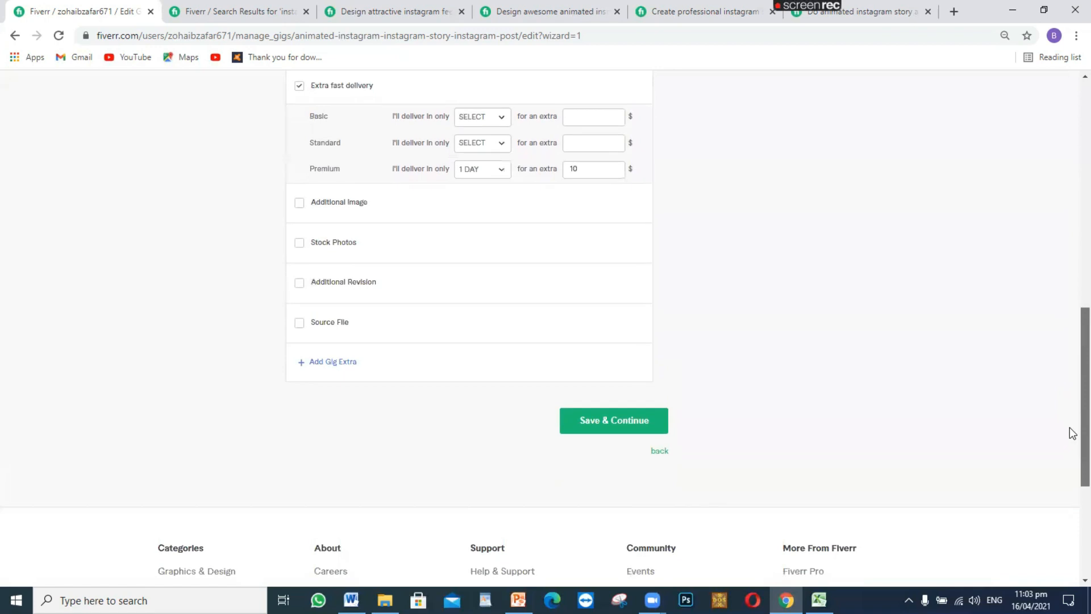
click(299, 282)
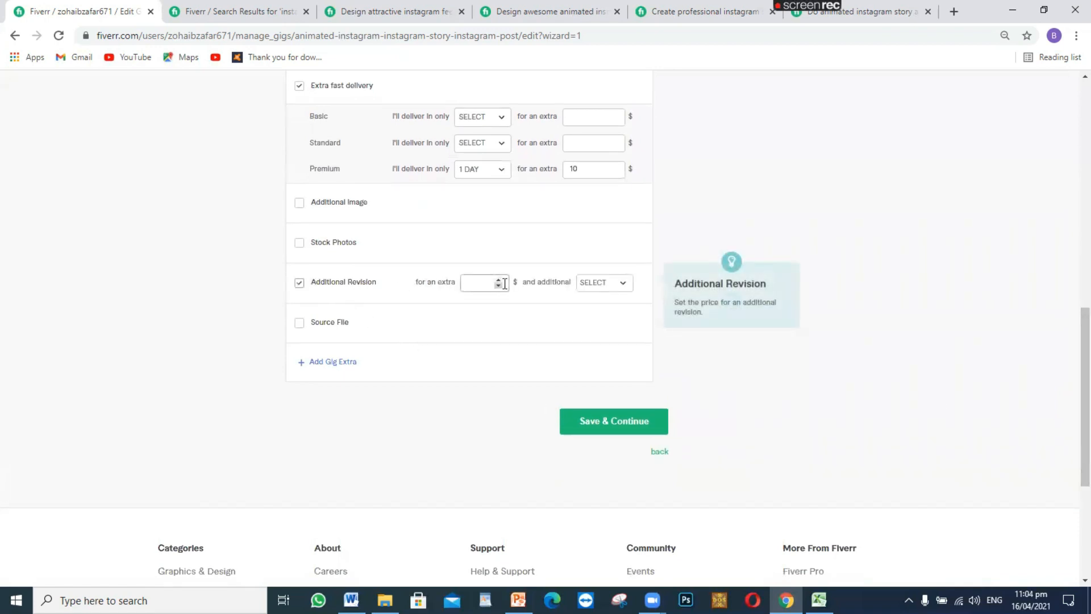
click(593, 286)
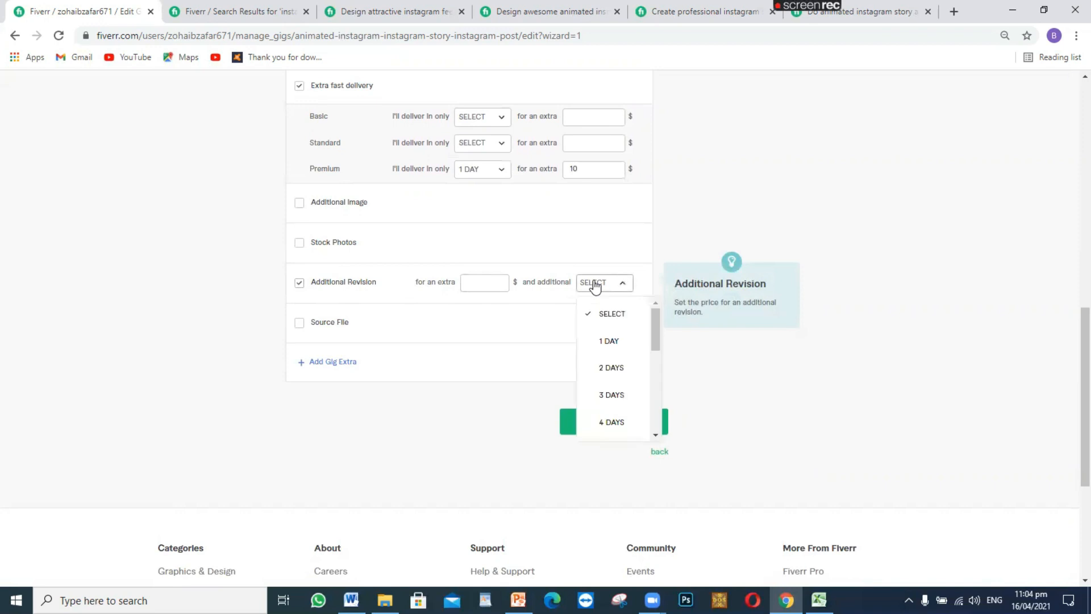
click(595, 286)
click(298, 282)
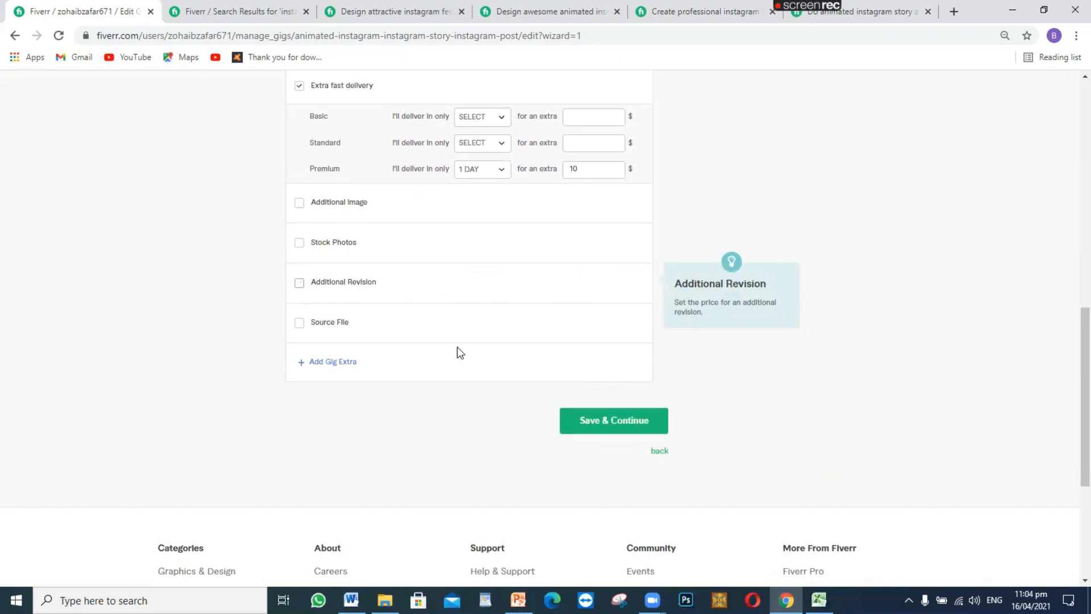
- Save the pricing and write the gig description "i am here to provide instagram stories", followed by a long run of filler dots
click(578, 420)
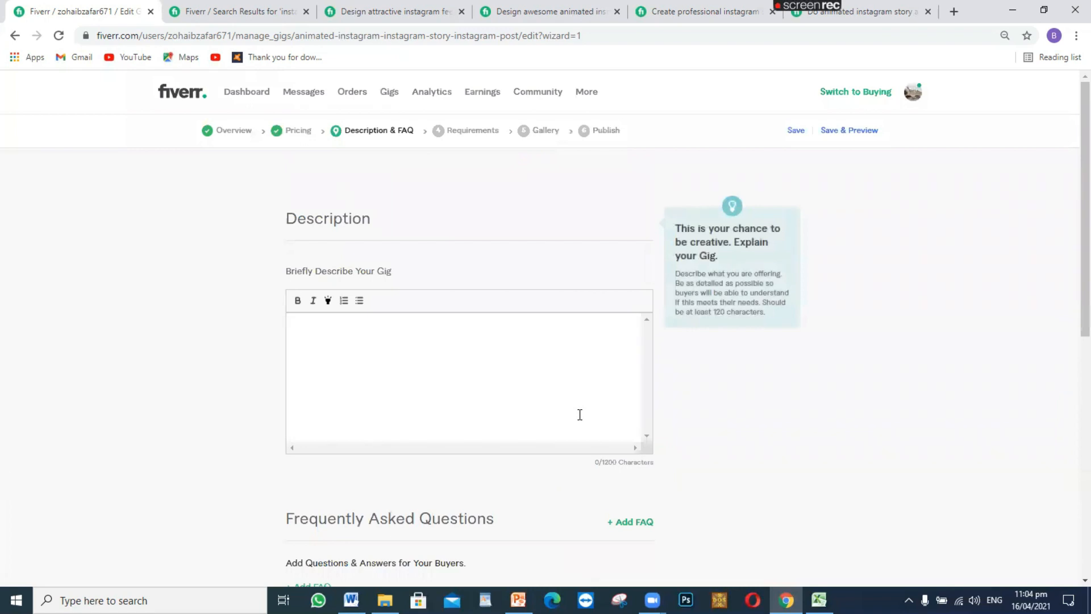
click(397, 360)
click(397, 360)
text(am here to provide intagram)
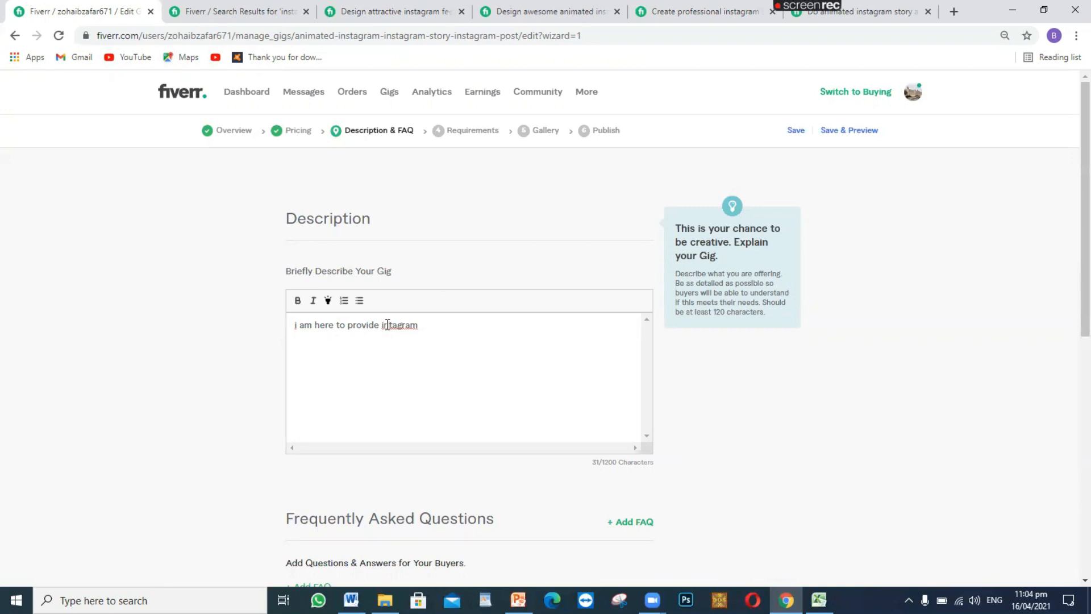
click(387, 324)
text(stagram )
text(stories)
text(......................................................)
text(.........................................................)
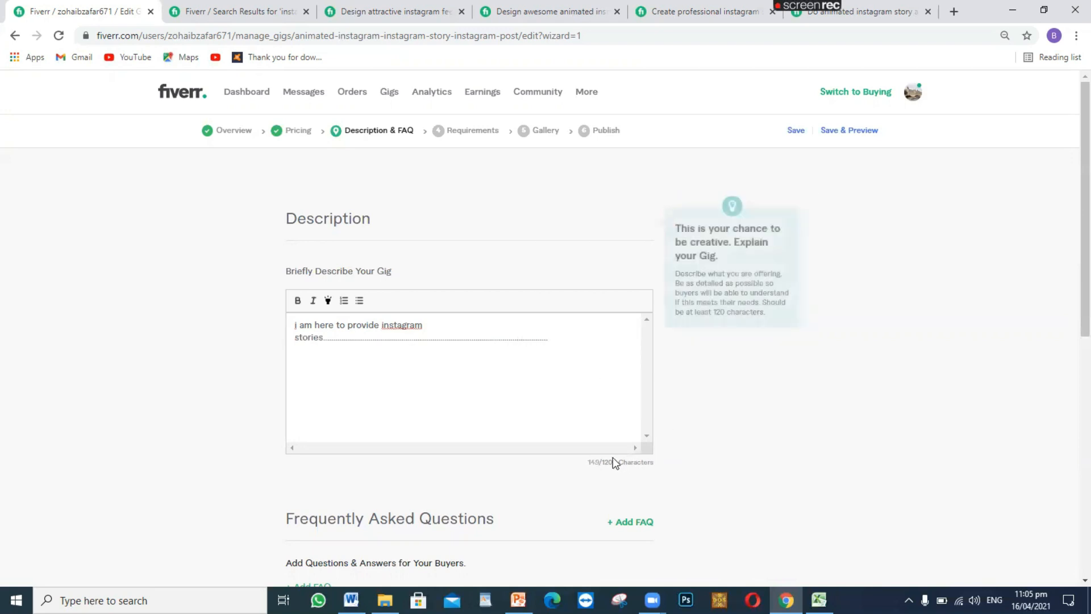
text(..........................................................................................................)
scroll(557, 420, down, 3)
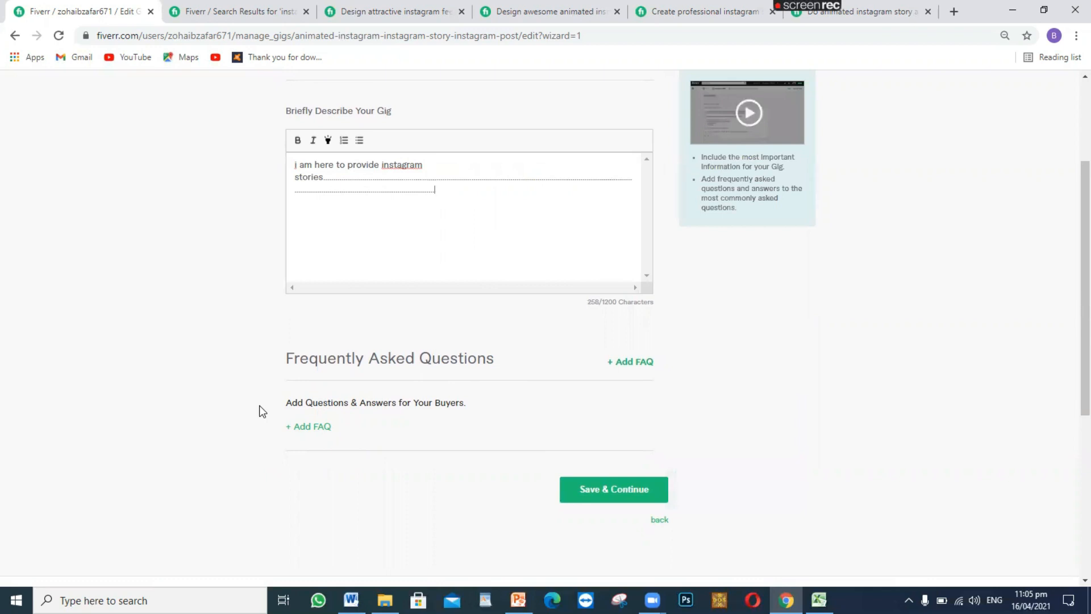
click(301, 426)
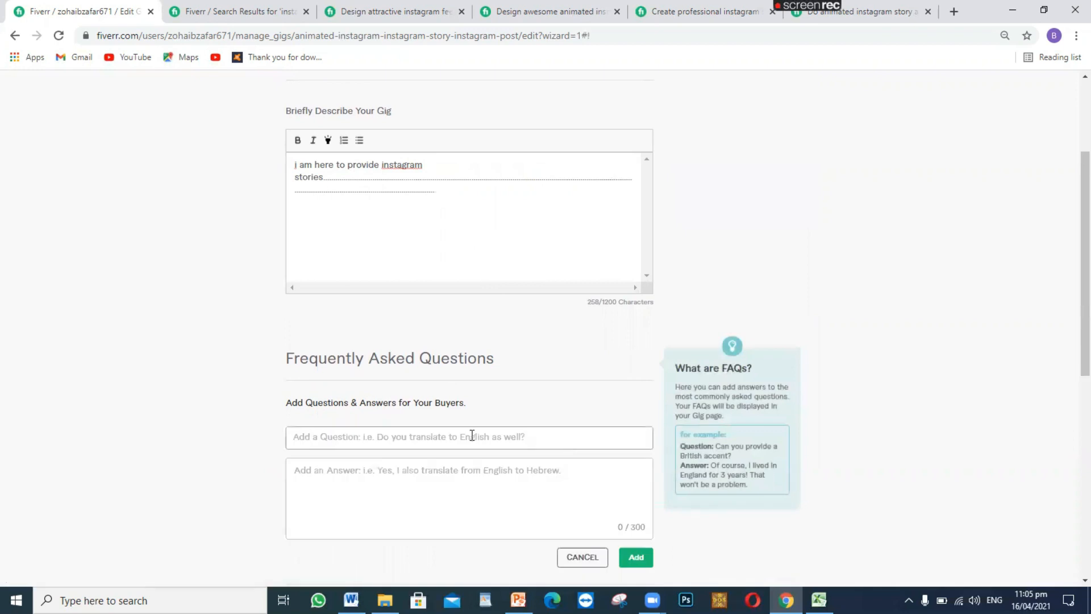
click(924, 435)
scroll(1072, 343, down, 2)
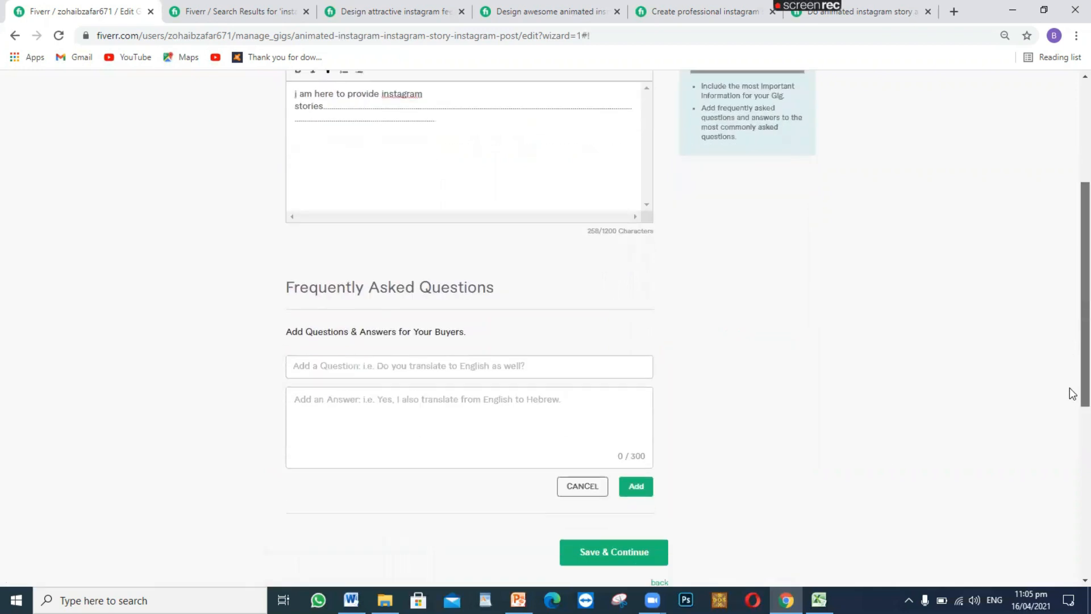
click(489, 373)
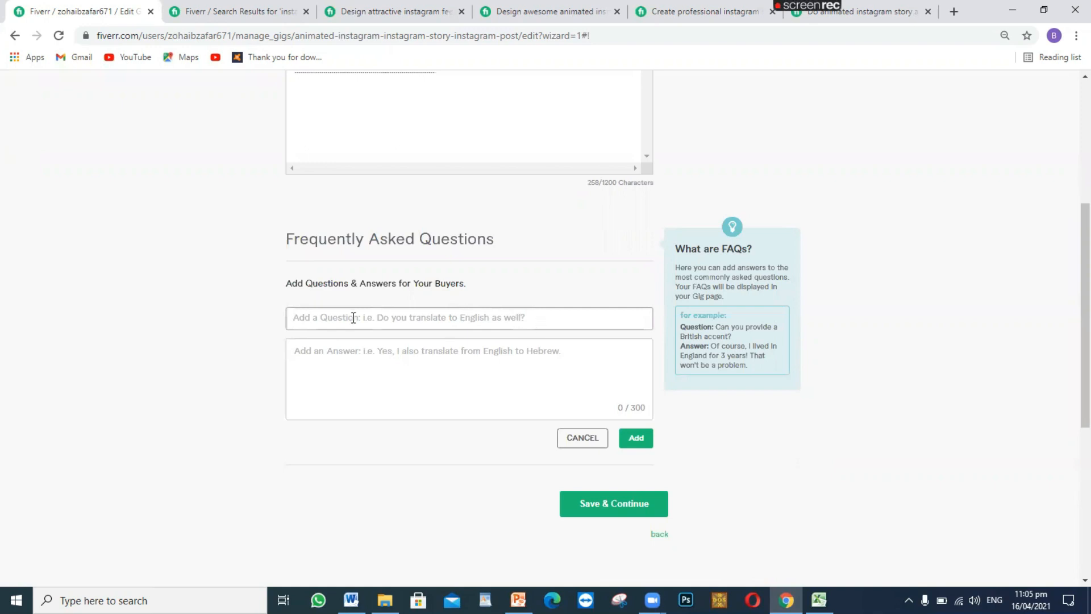
click(323, 364)
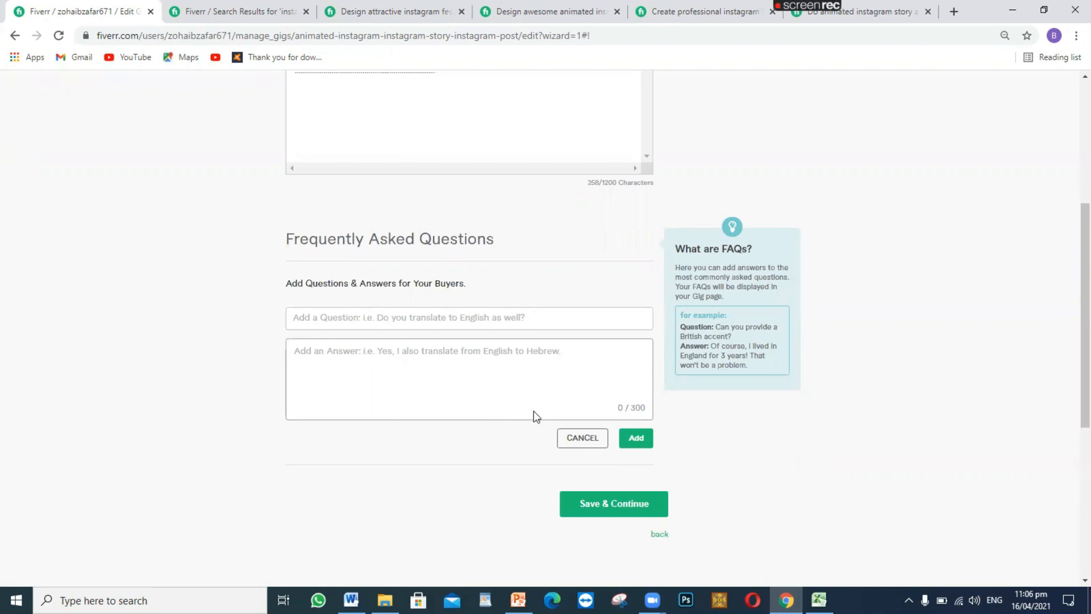
click(564, 438)
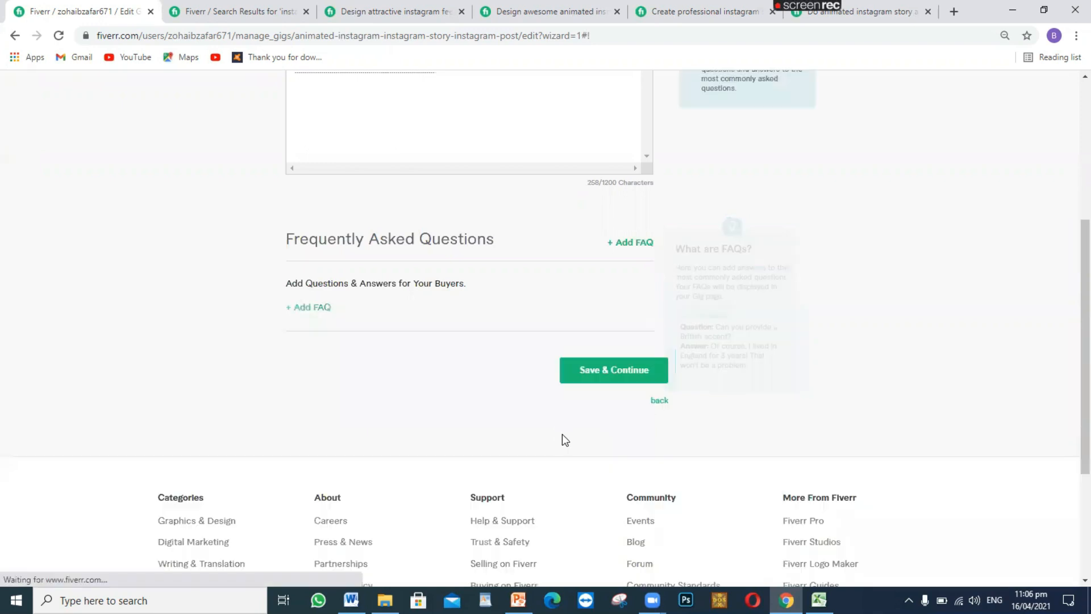
- Save the description and start a new required buyer question whose answer form is Attachment
click(606, 370)
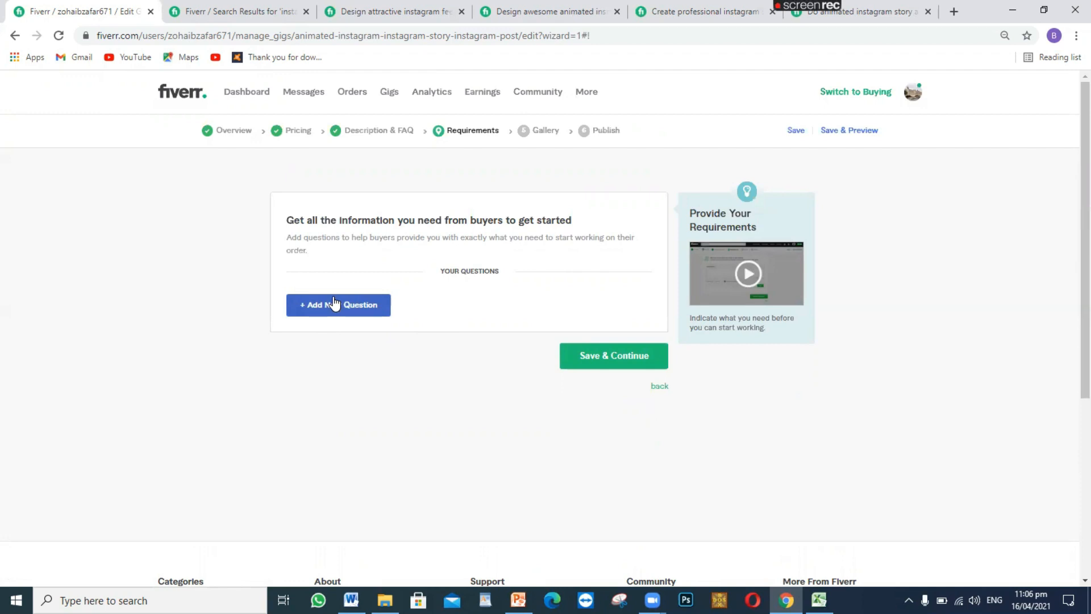
click(334, 304)
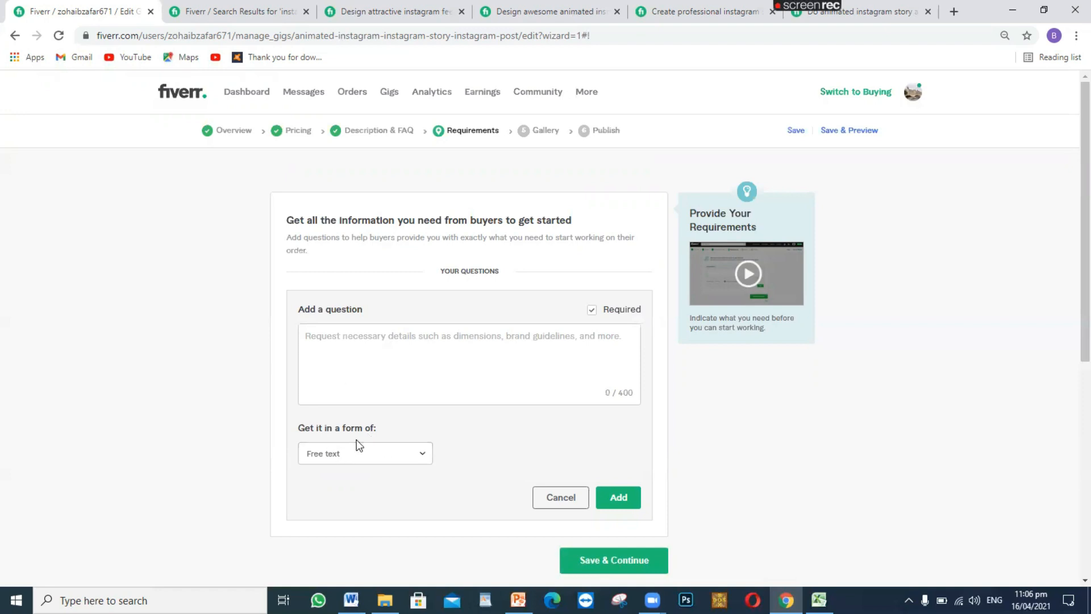
click(359, 456)
click(345, 517)
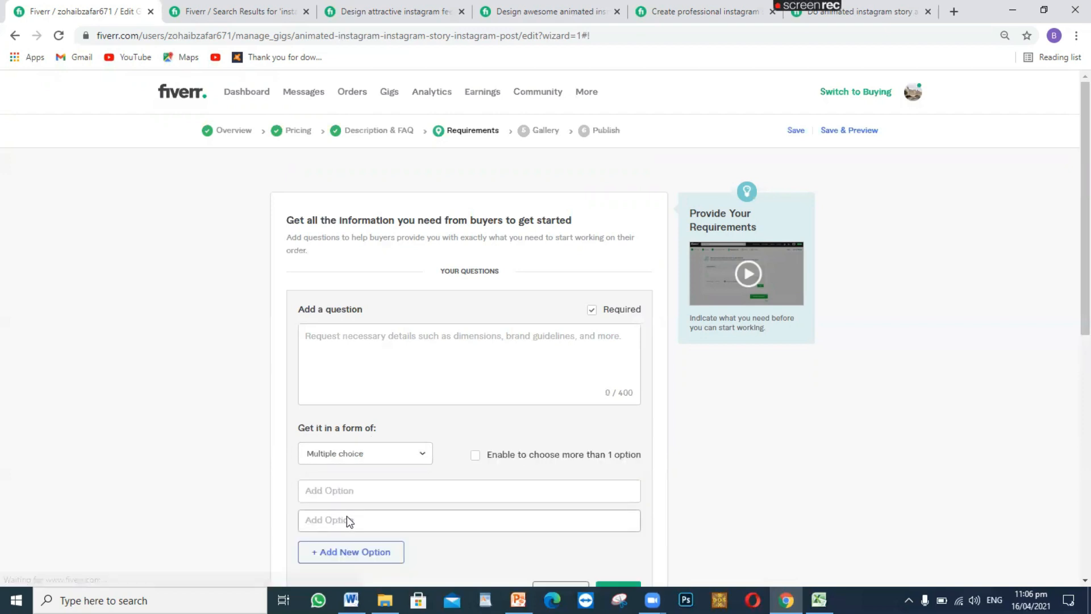
click(360, 458)
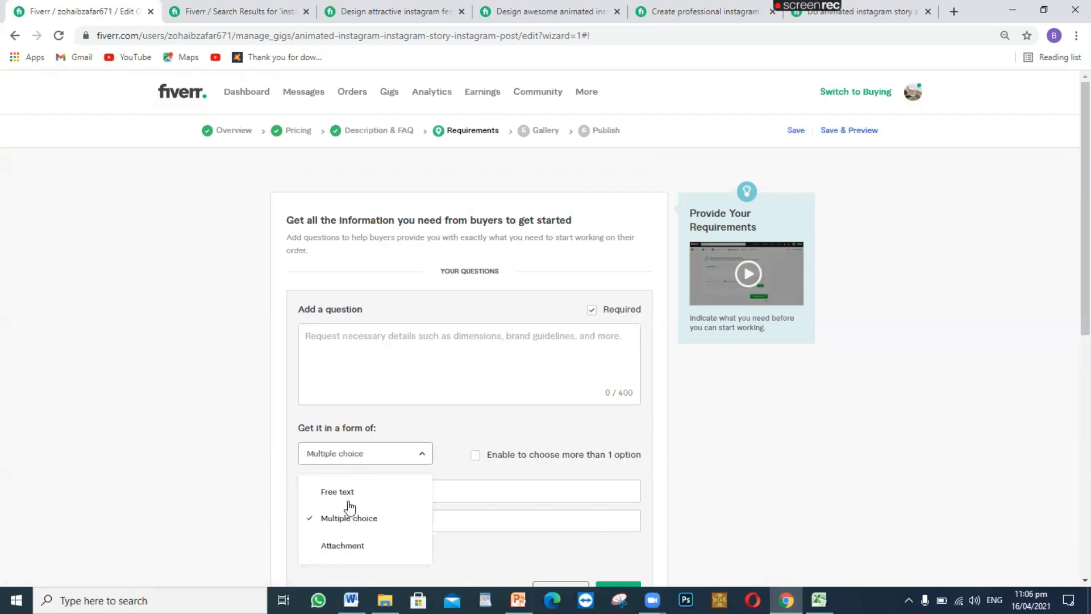
click(347, 543)
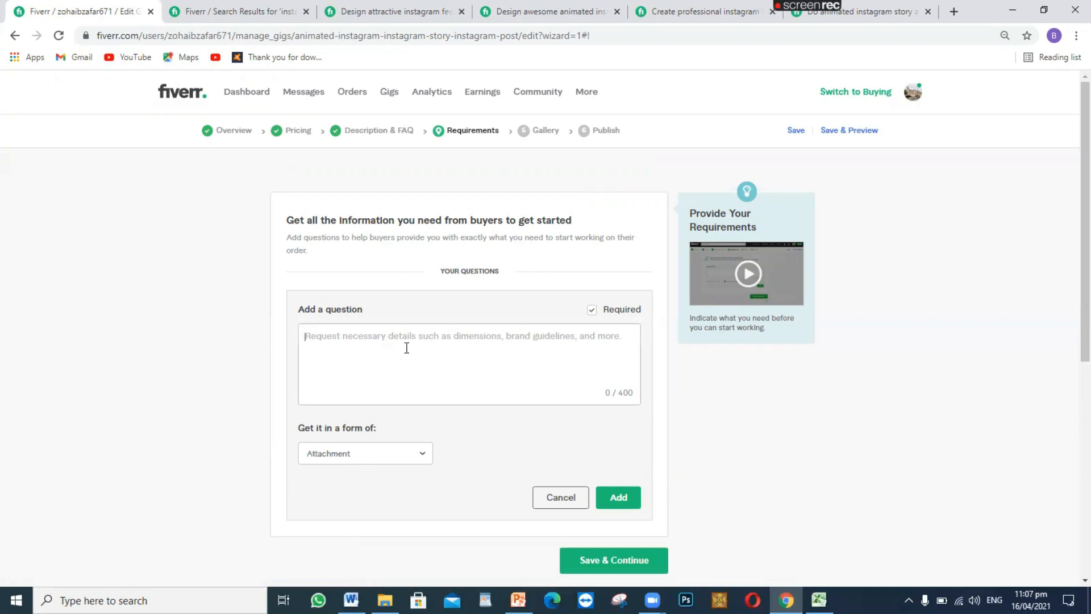
- Add the question "Dear buyer : send me the picture you want to add", with the greeting on its own line, and save the requirements
text(send me the picture you war)
text(t to add)
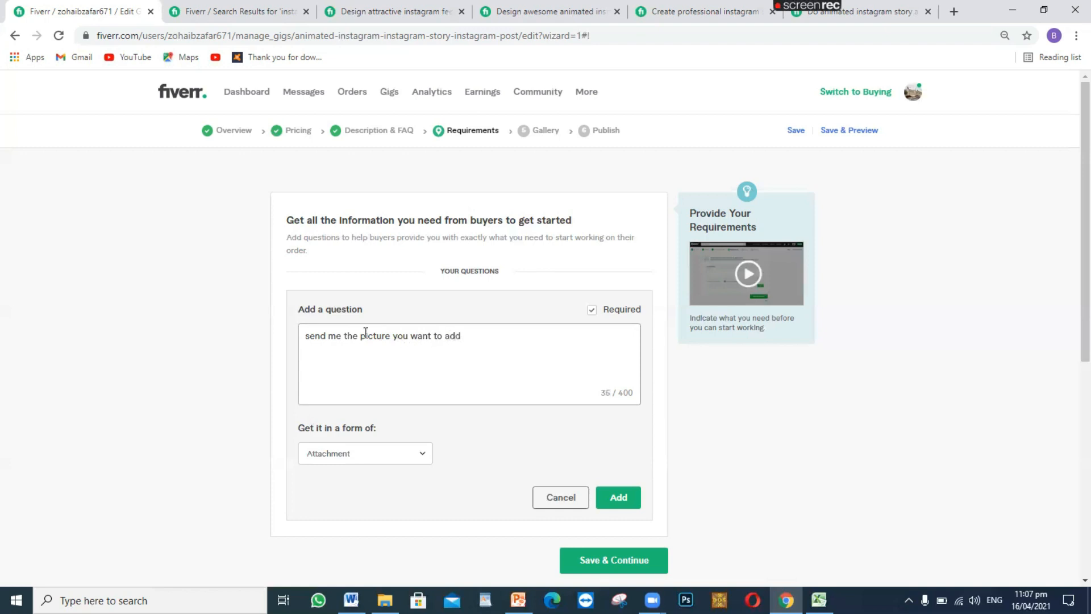
click(308, 339)
text(Dear buyer)
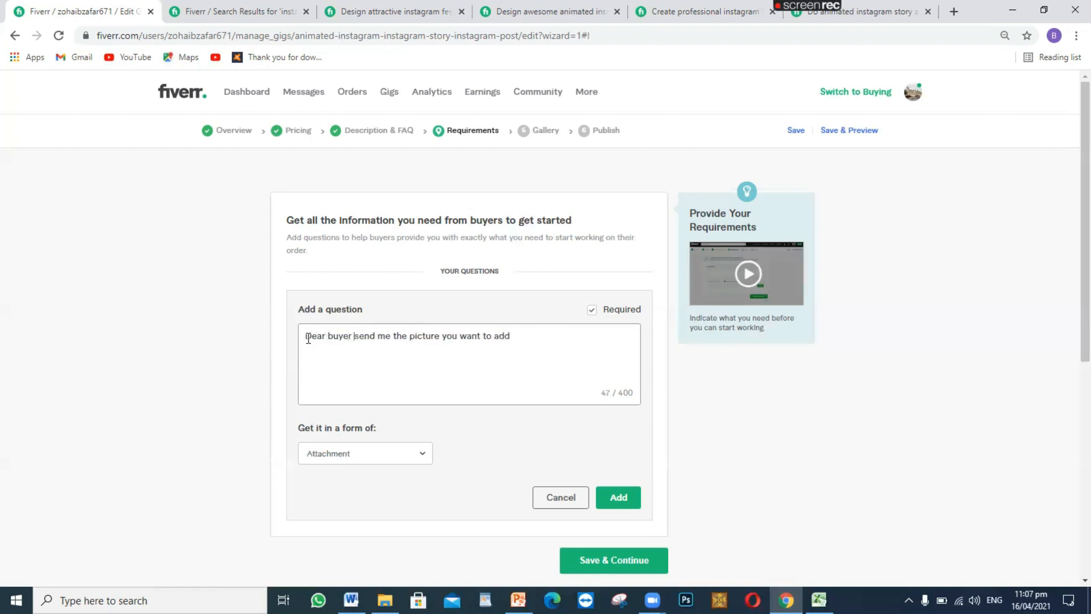
key(Return)
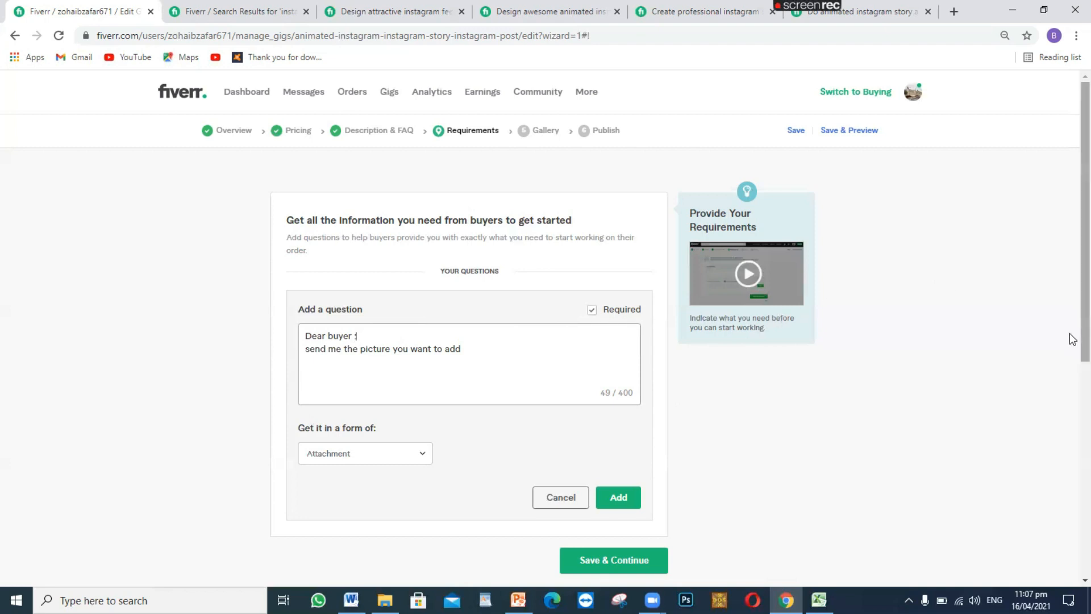
drag(1072, 346, 1073, 383)
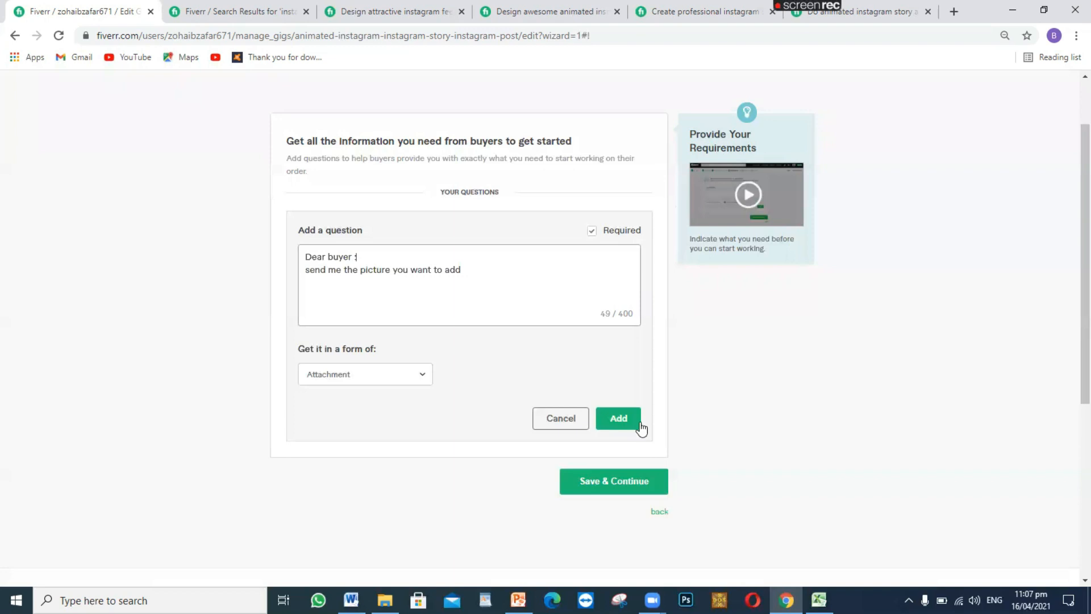
click(614, 420)
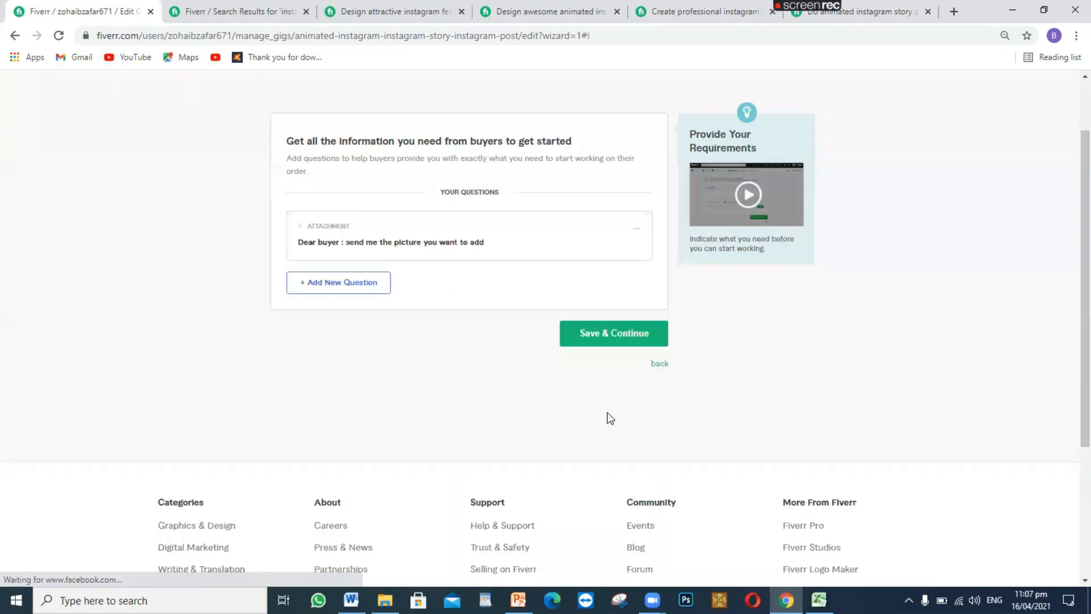
click(587, 333)
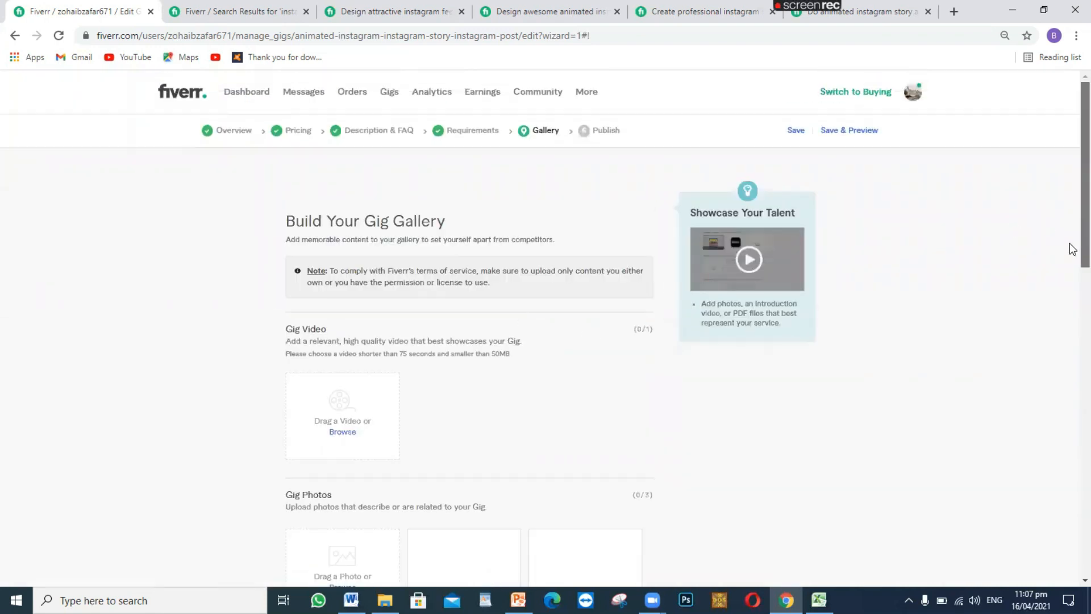
- Examine the gig gallery's upload sections for video, photos, audio and PDFs
scroll(1072, 249, down, 6)
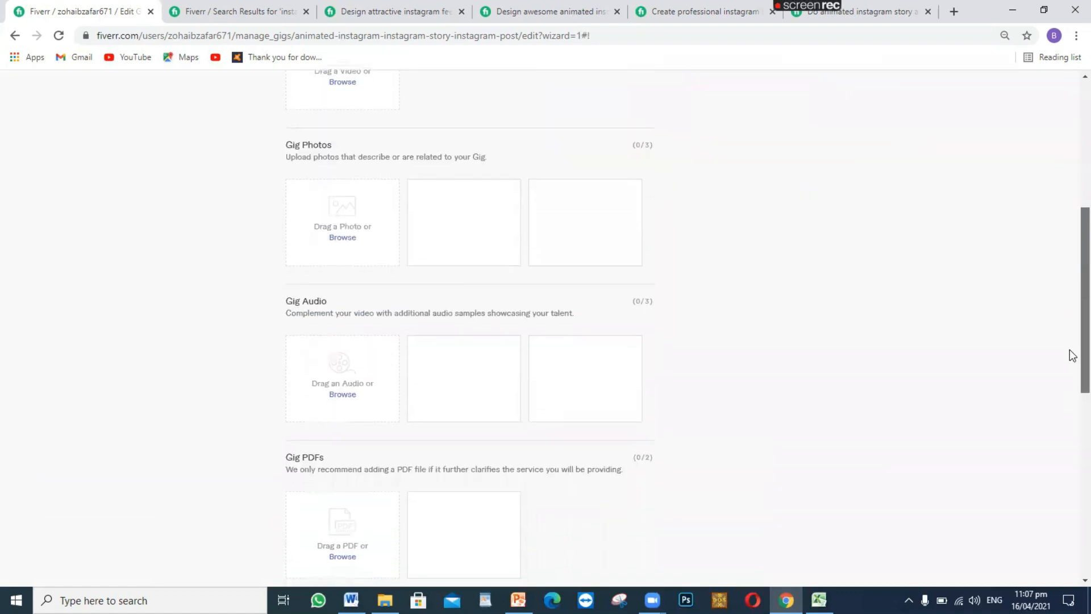
scroll(1072, 355, down, 3)
scroll(1072, 411, up, 7)
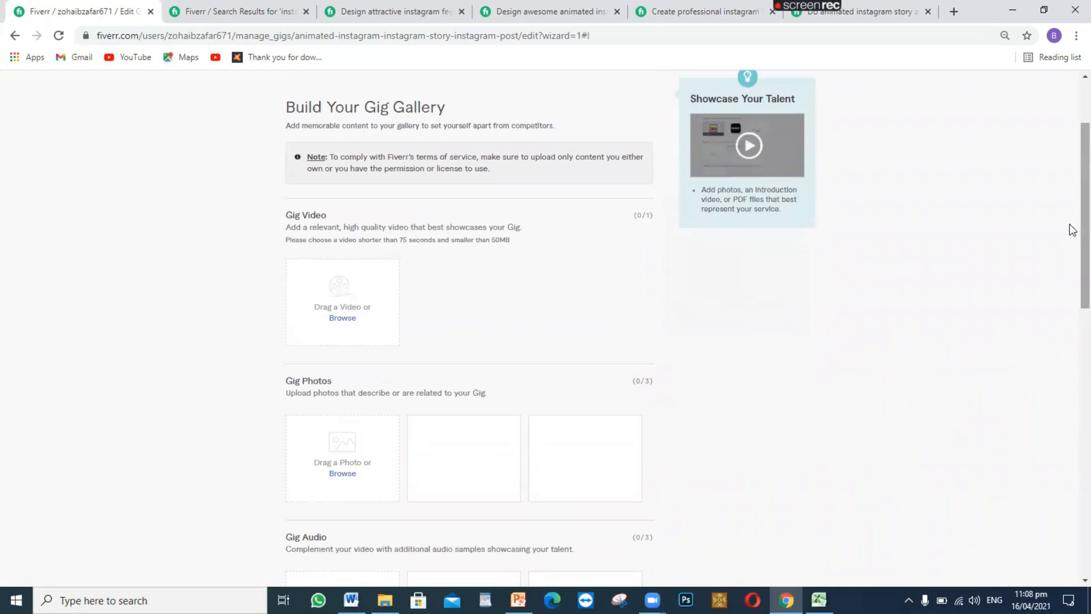
scroll(1072, 230, down, 4)
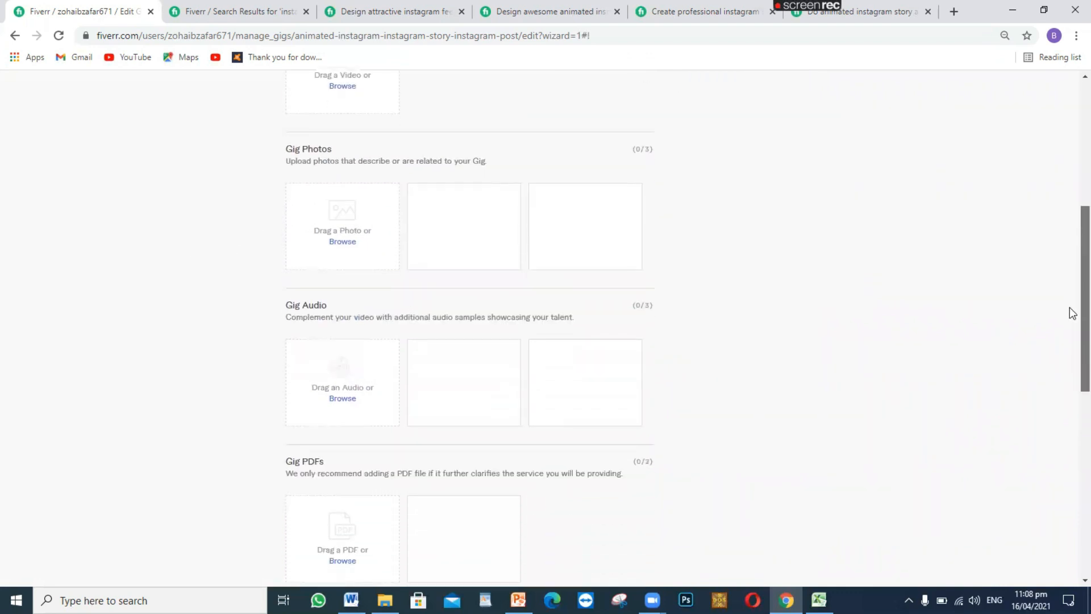
scroll(1072, 313, up, 5)
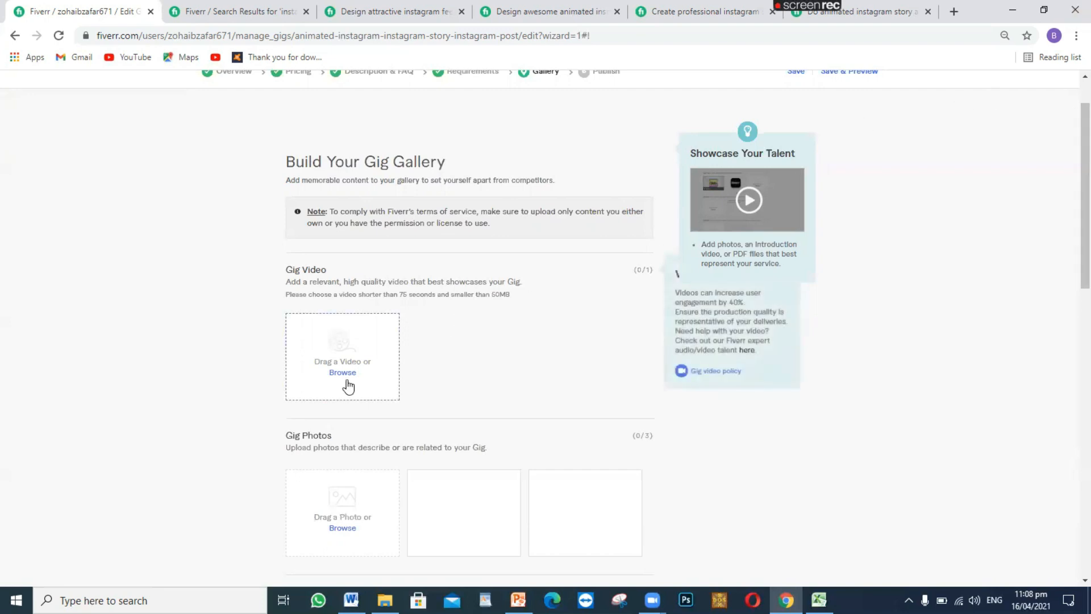
drag(1084, 242, 1084, 279)
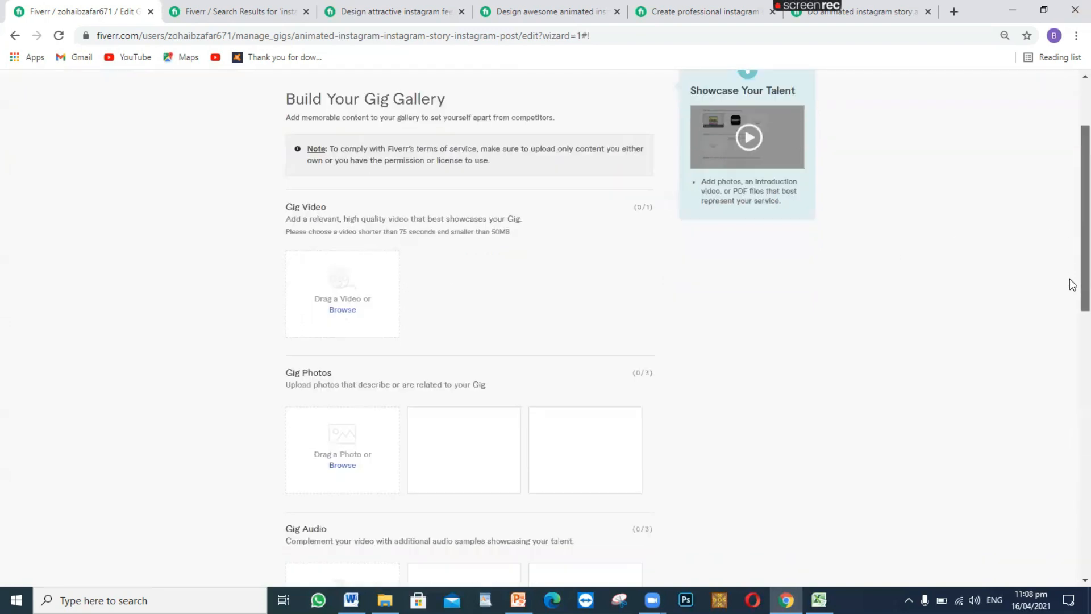
scroll(1072, 284, down, 2)
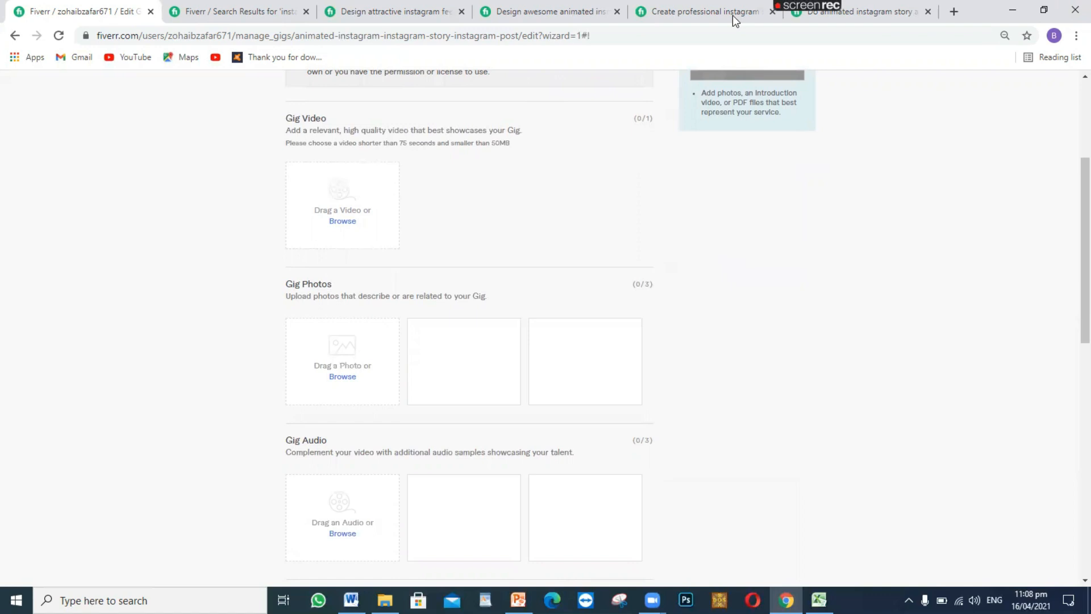
- Close the four competitor gig pages, keeping the gig editor and the Fiverr search results open
click(619, 11)
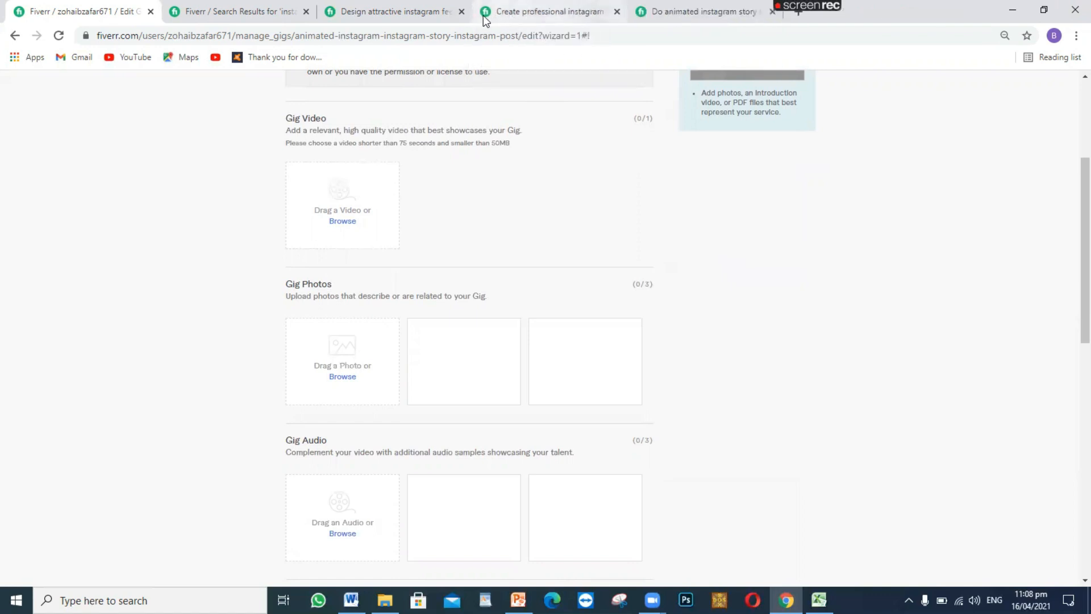
click(462, 12)
click(462, 11)
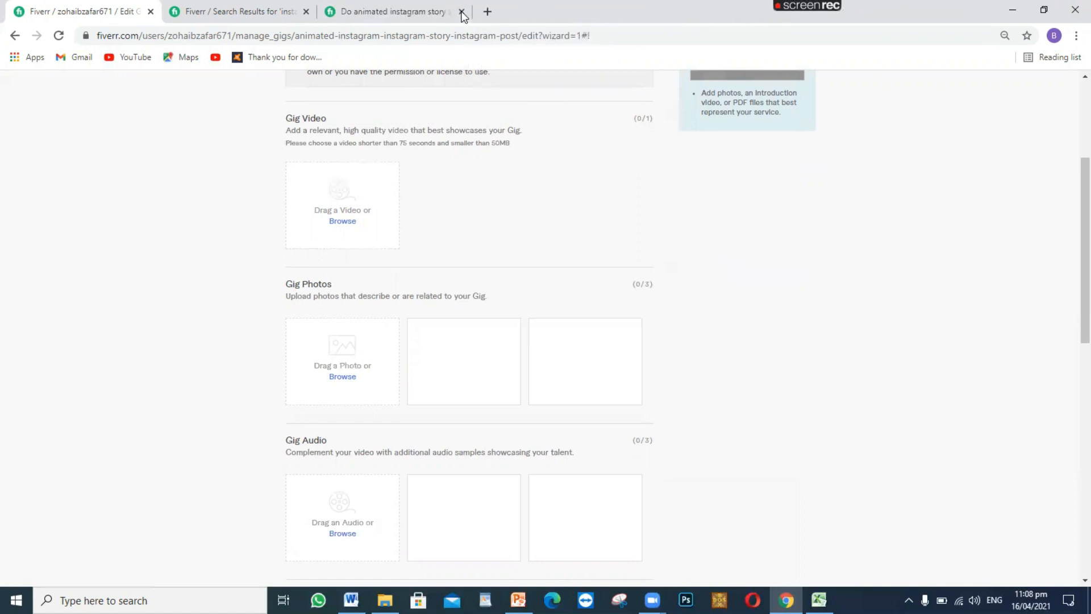
click(462, 12)
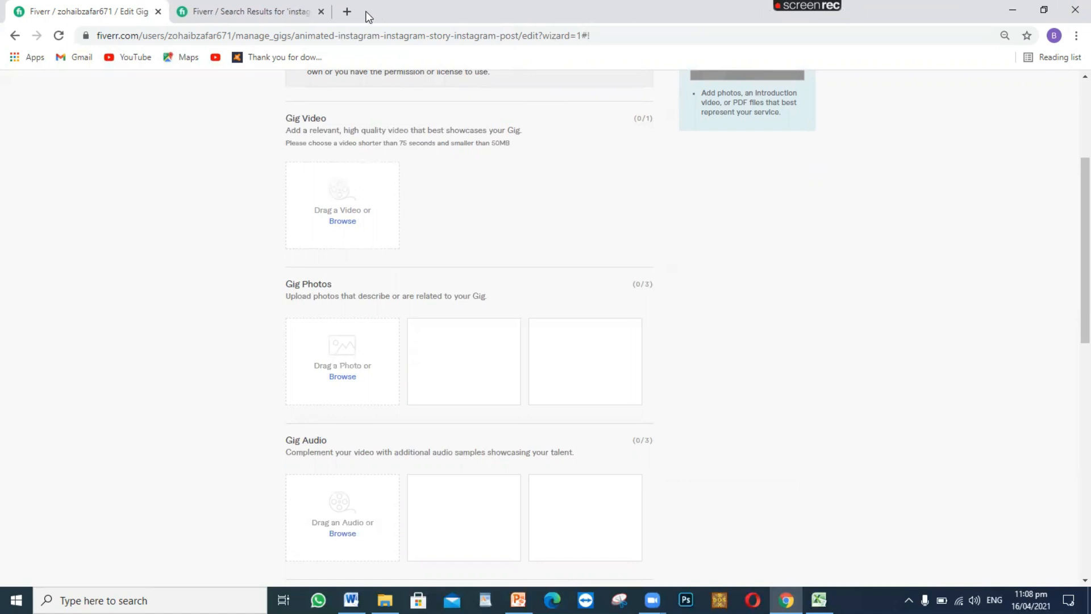
- Search Google Images for "instagram stories pictures" in a new browser tab
click(347, 11)
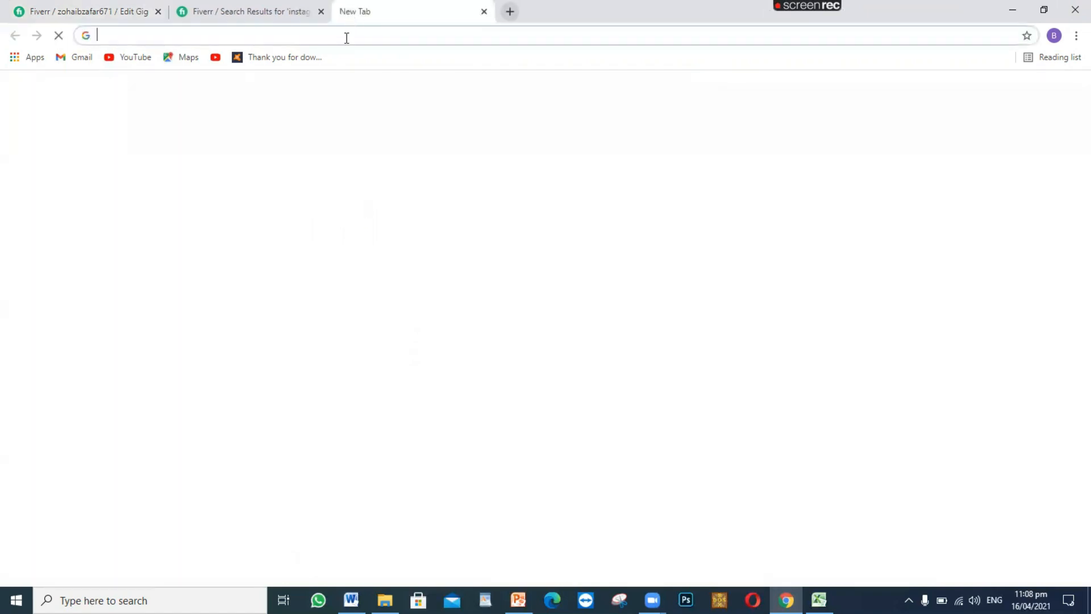
click(347, 38)
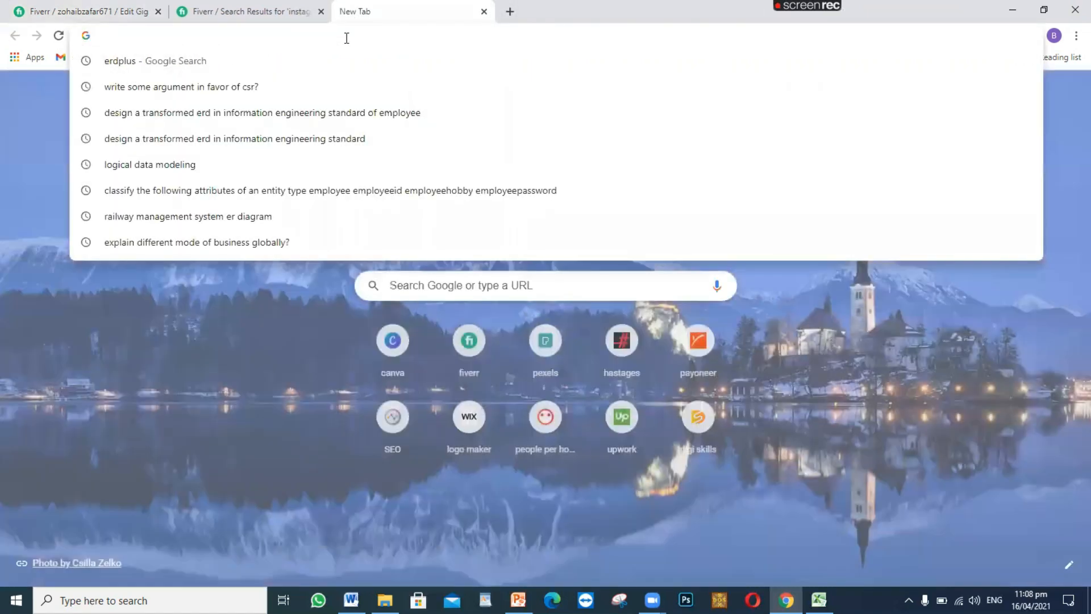
text(inst)
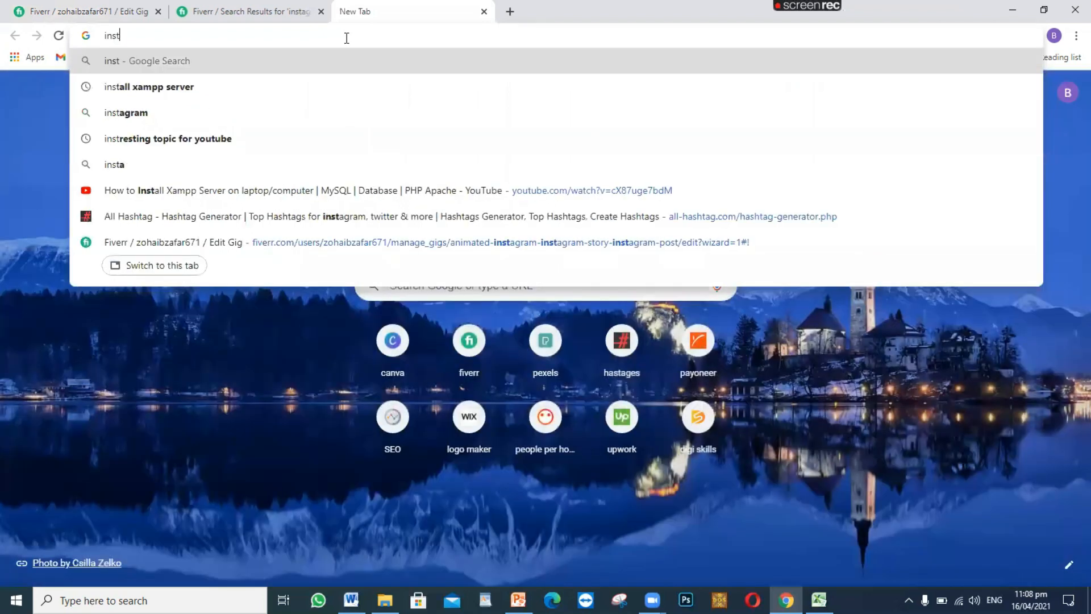
text(agram stories )
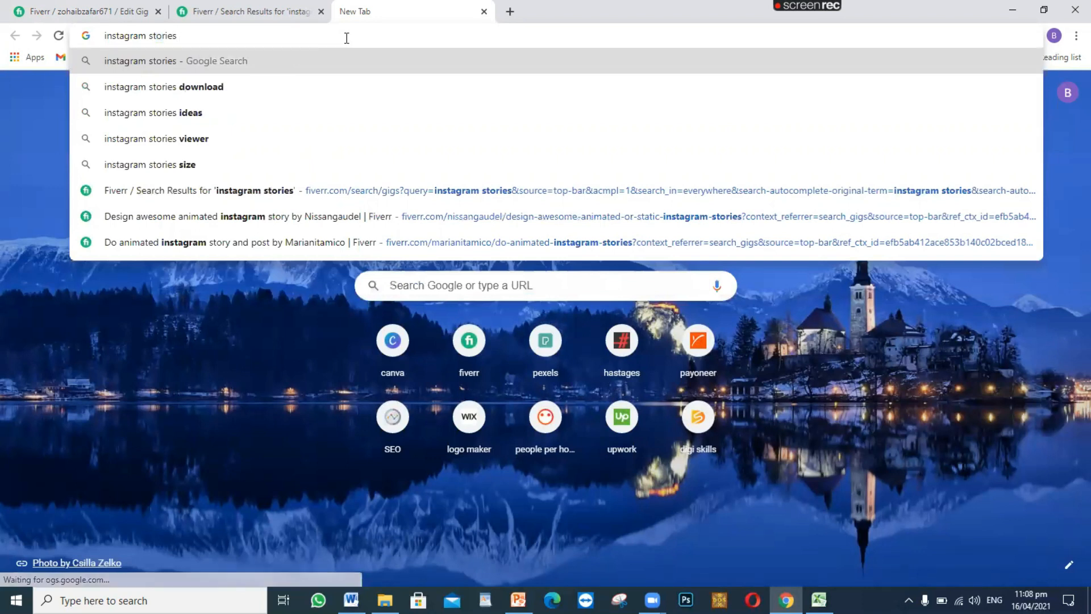
text(oictures)
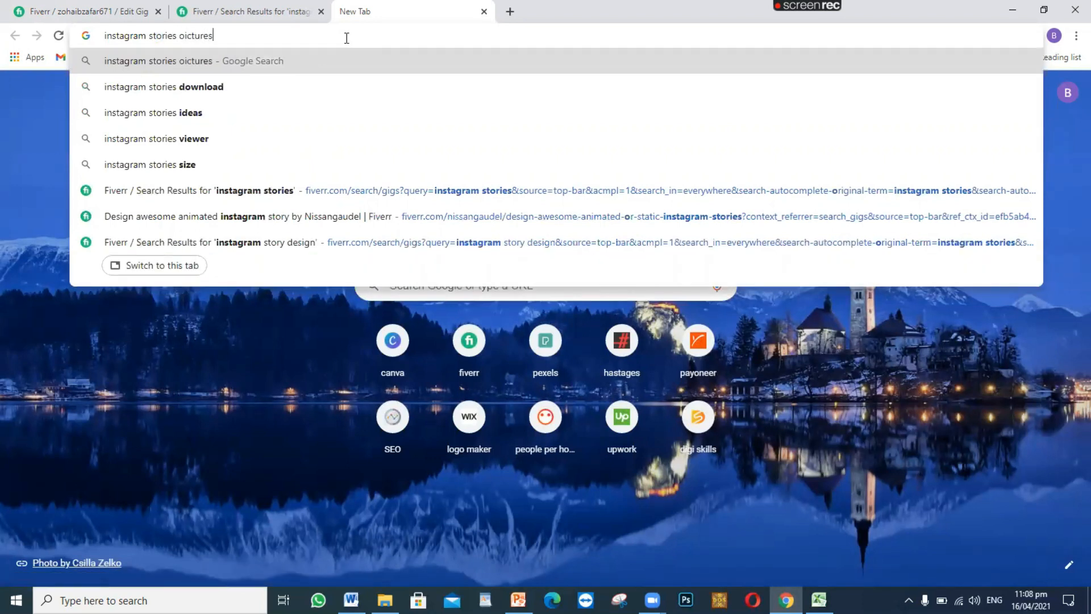
key(Return)
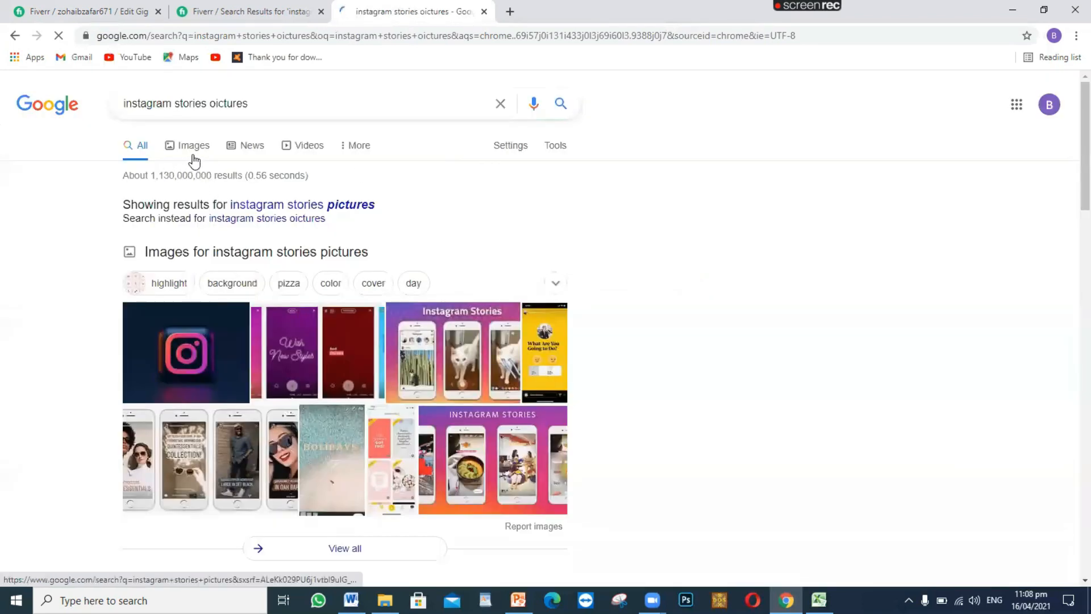
click(193, 157)
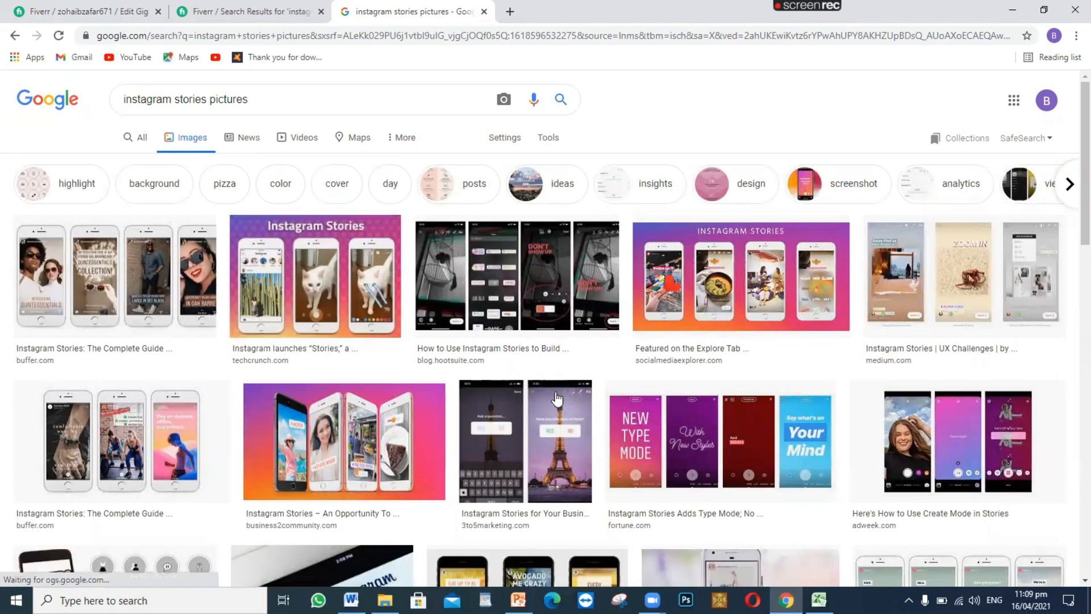
- Open the Eiffel Tower poll story picture from 3to5marketing.com and save it as a PNG named gig in Downloads
click(462, 442)
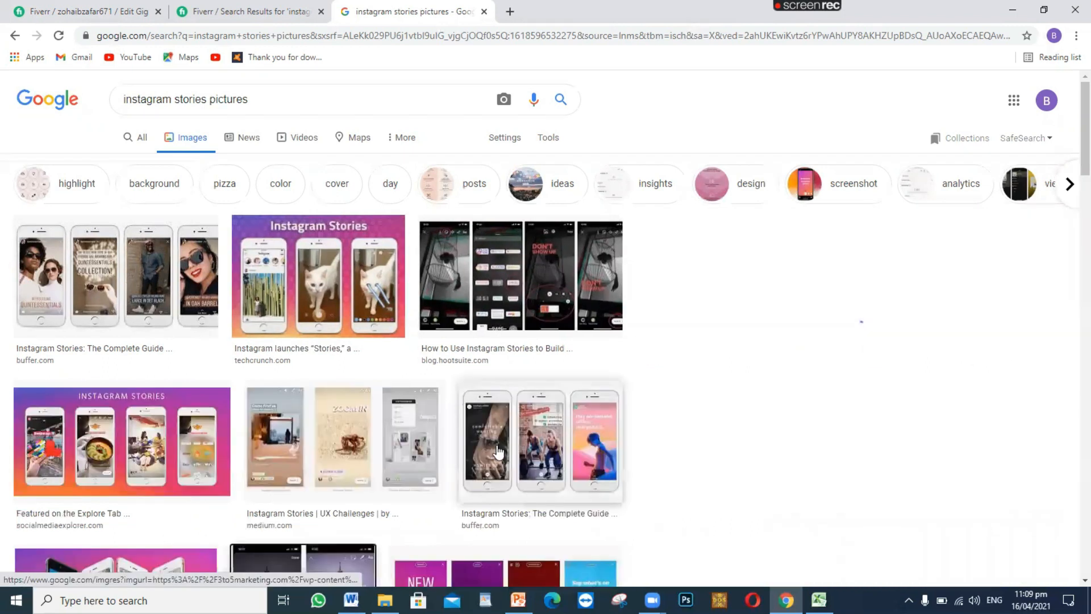
mouse_move(1071, 229)
mouse_down()
mouse_move(1072, 259)
mouse_move(1070, 217)
mouse_up()
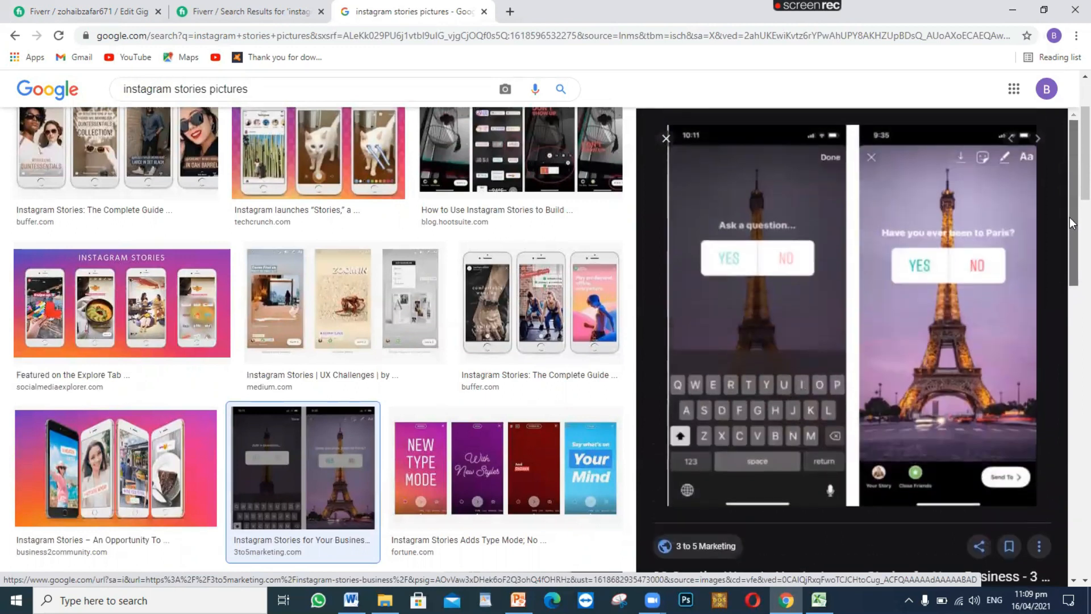
right_click(736, 289)
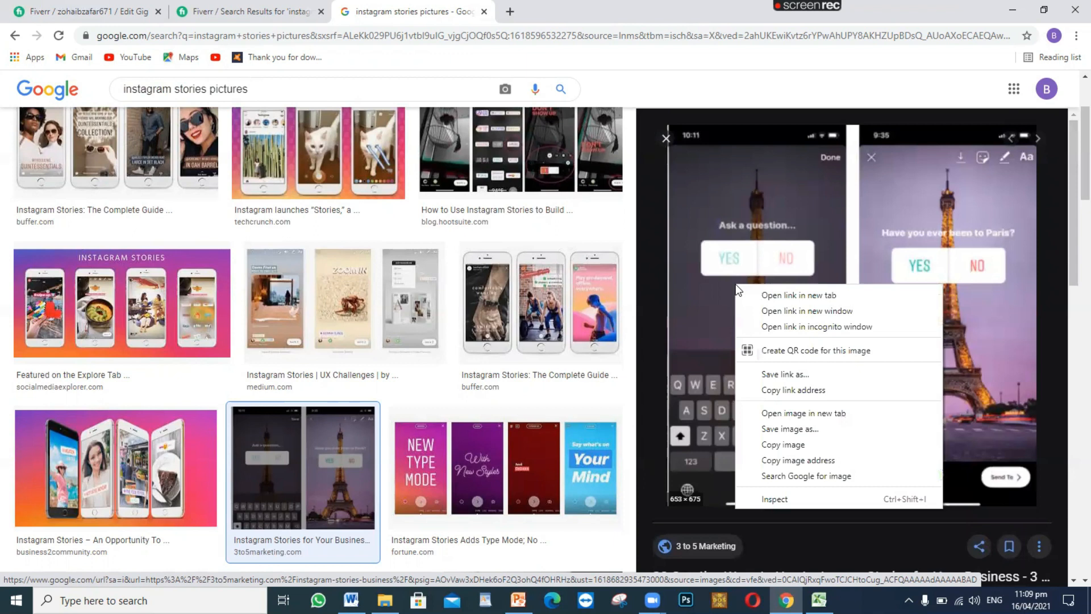
click(784, 428)
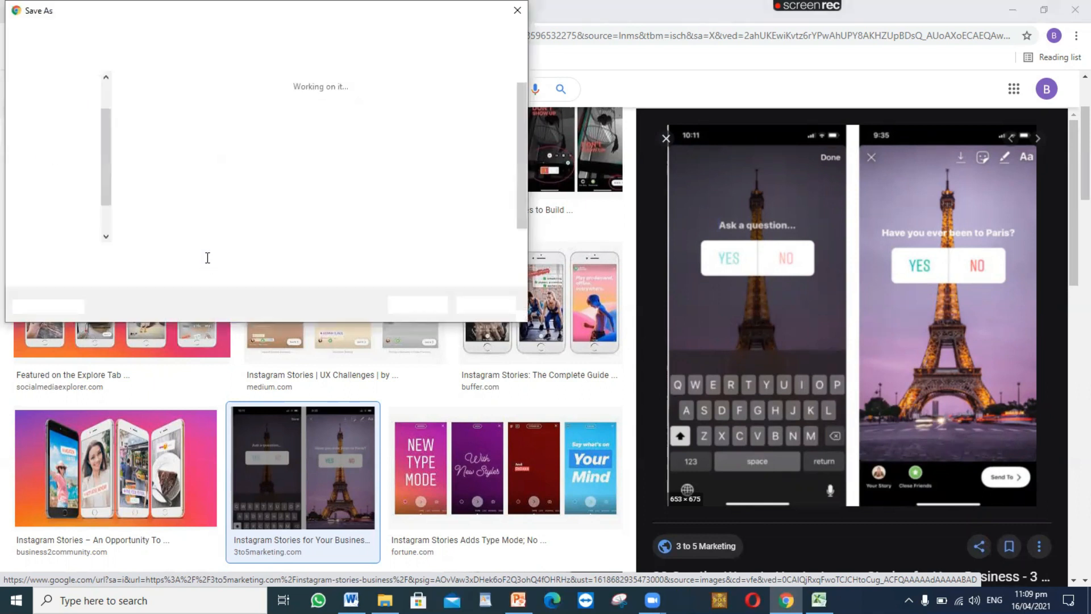
key(BackSpace)
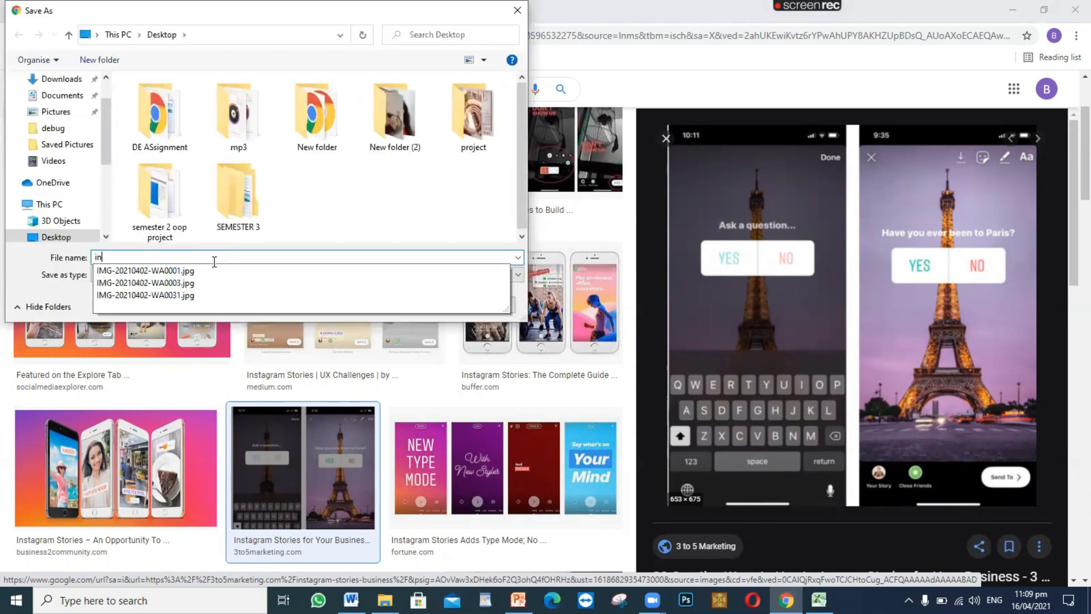
text(gig)
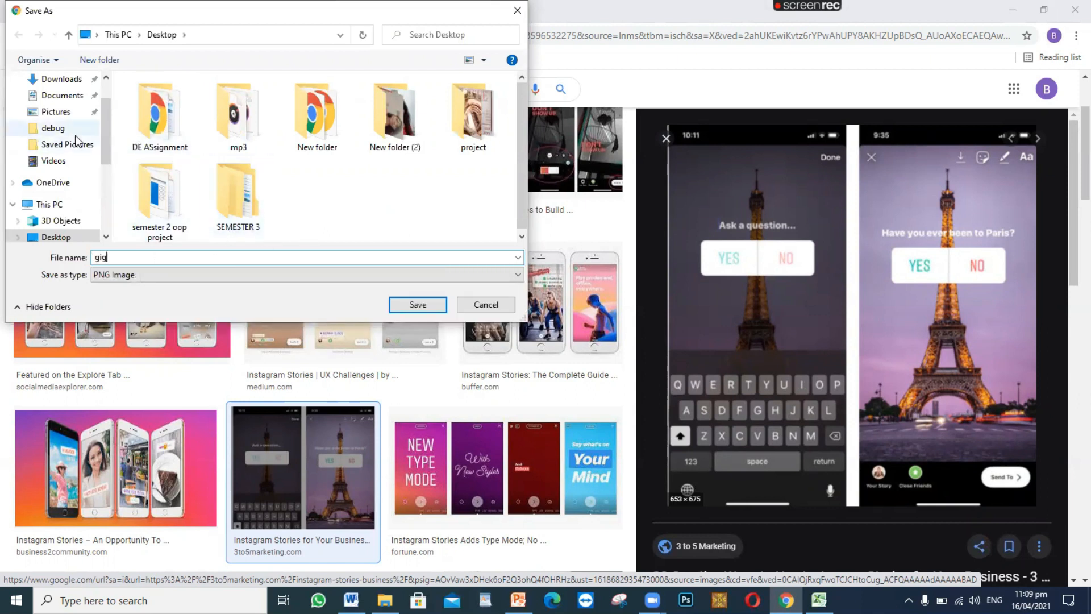
click(73, 82)
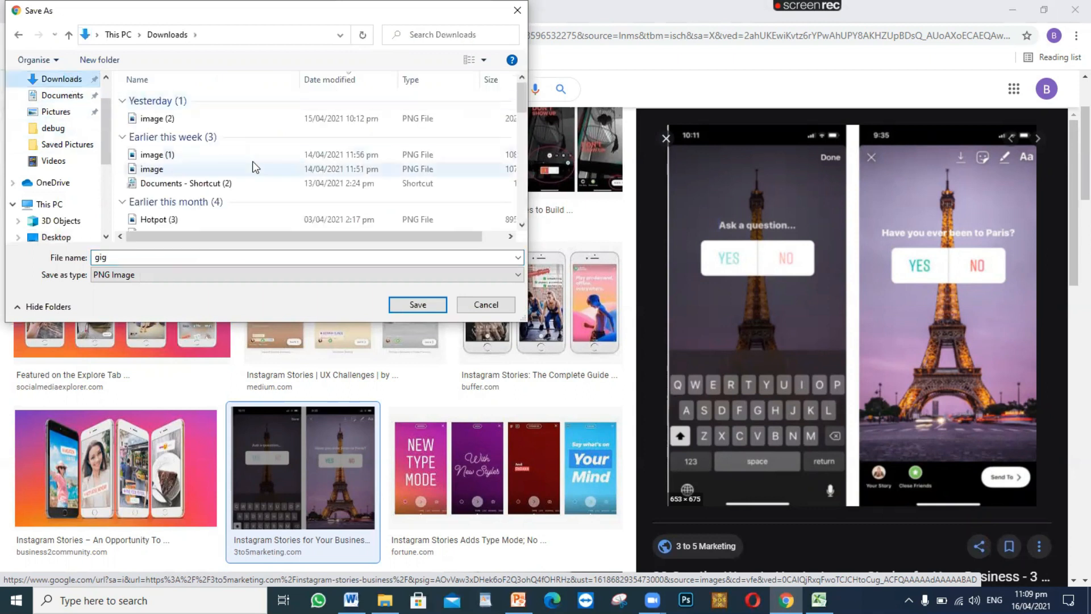
click(413, 302)
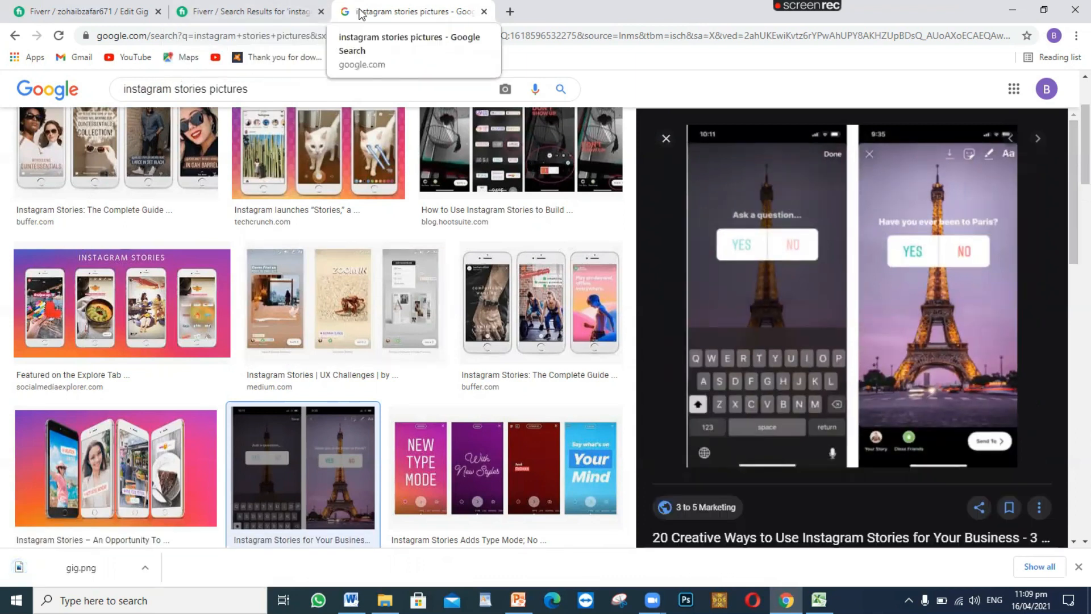
- Return to the gig editor and upload gig.png from Downloads as the first gig photo
click(207, 7)
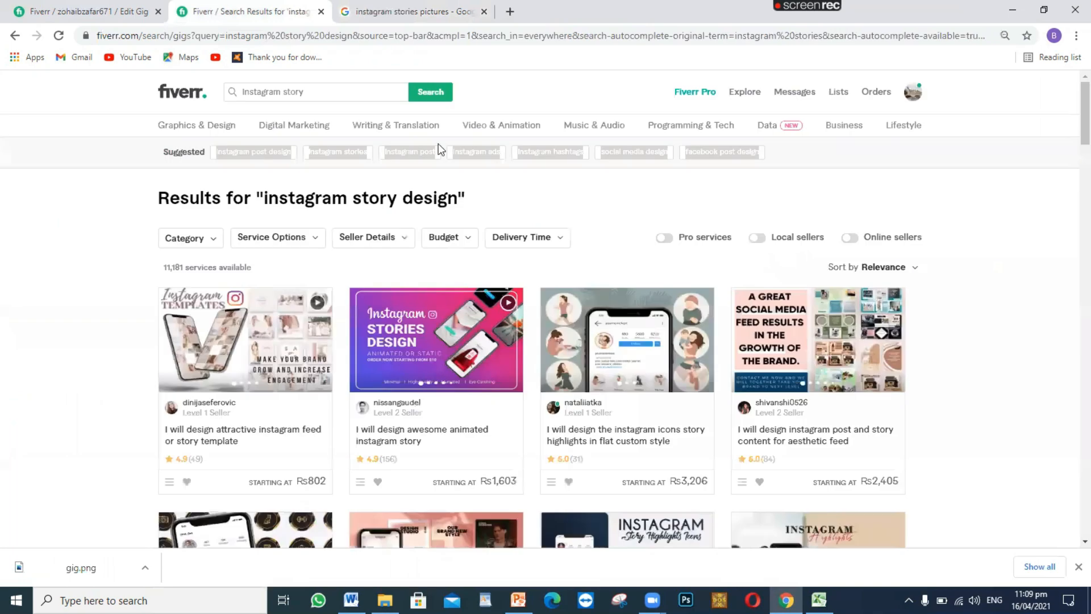
click(85, 11)
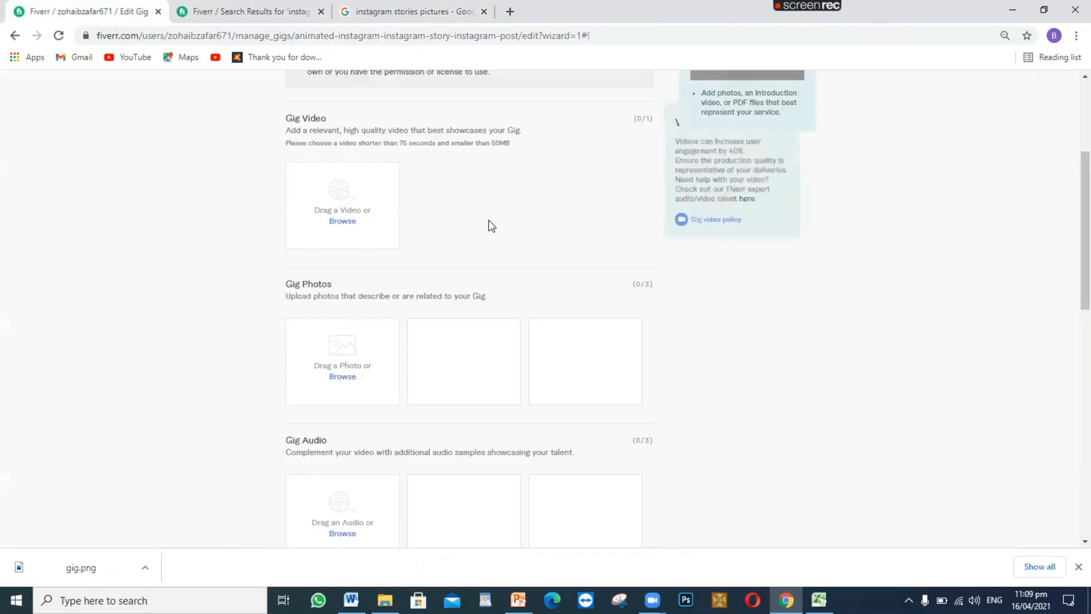
click(341, 377)
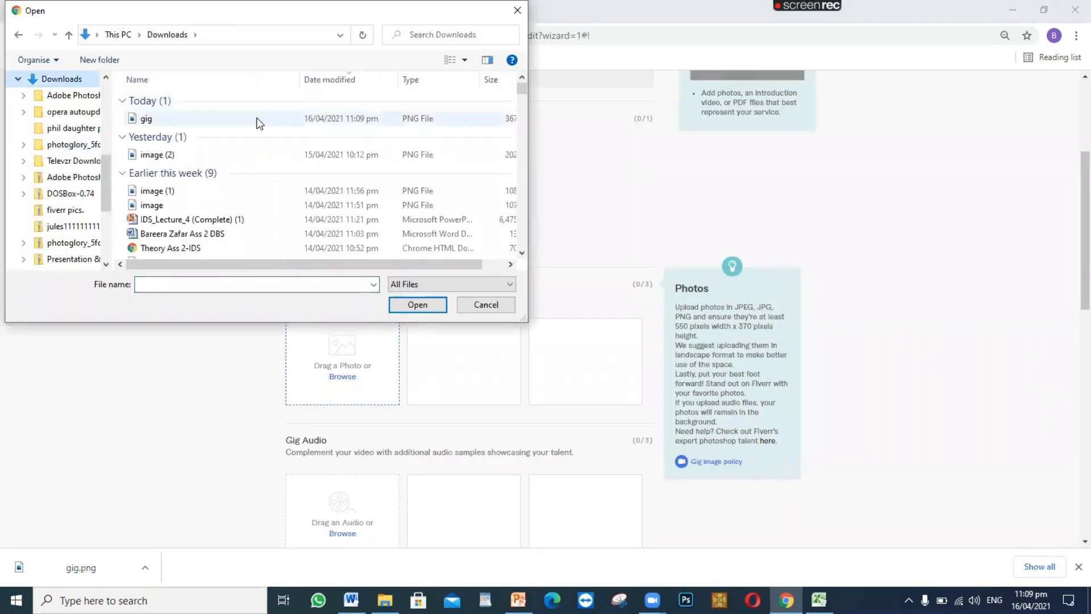
click(265, 121)
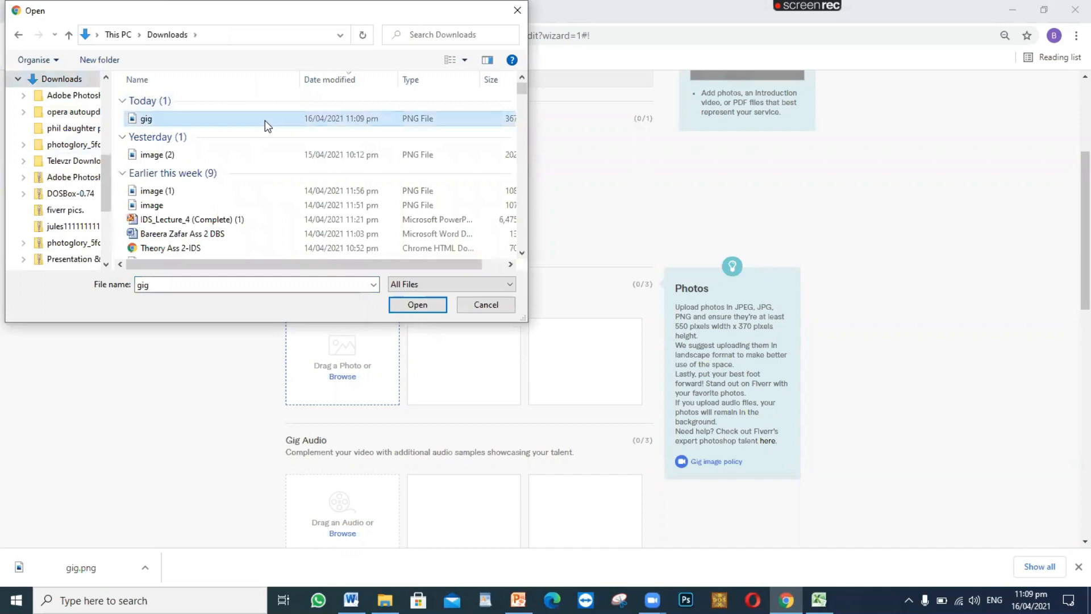
click(418, 305)
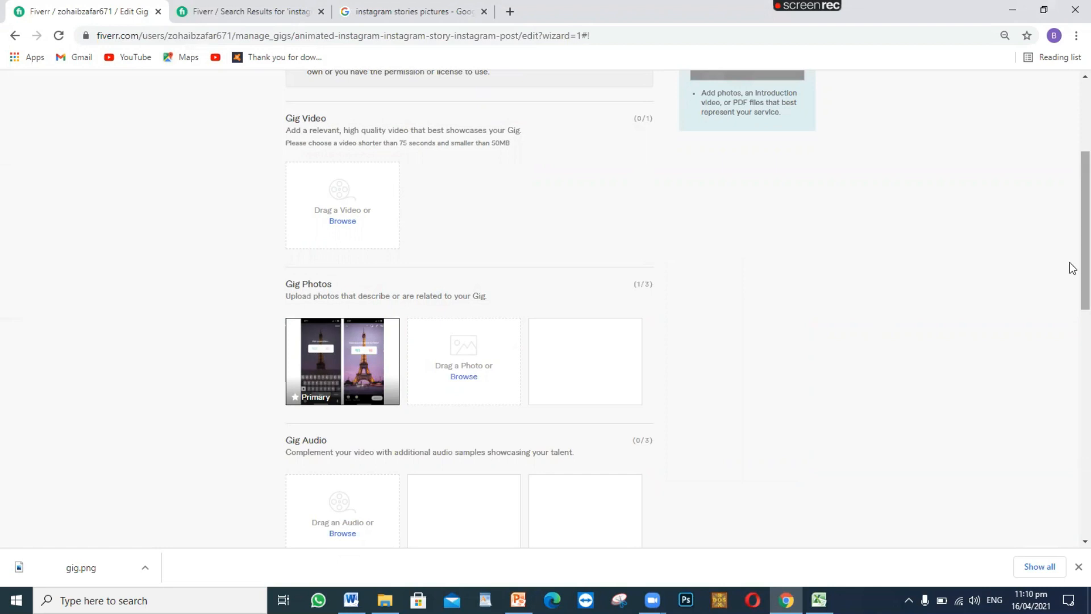
- Accept the declaration that the gallery materials are your own work, and save the gallery
drag(1070, 264, 1072, 398)
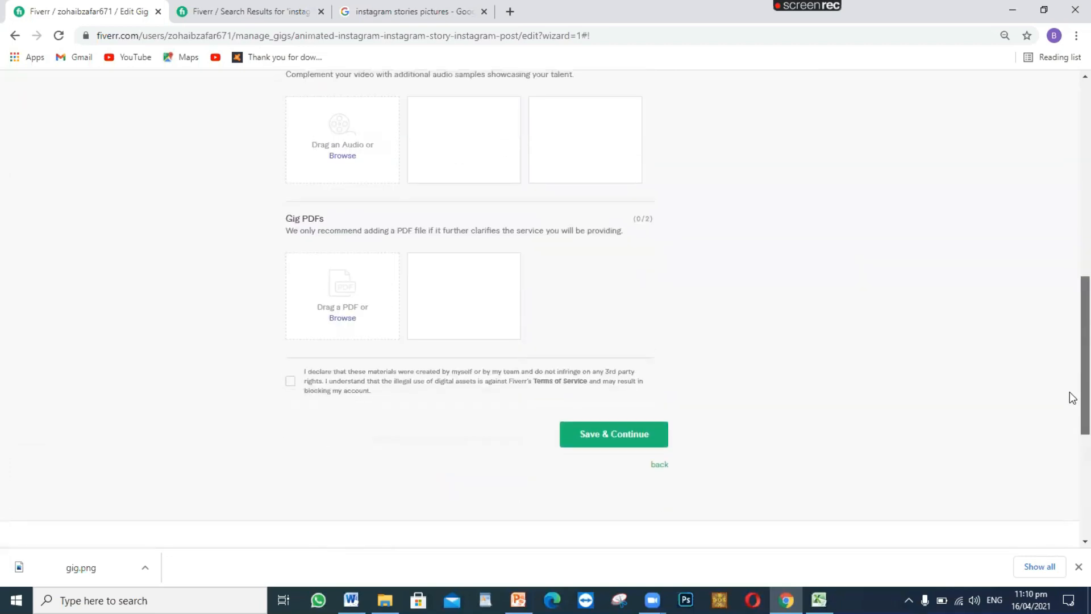
click(606, 438)
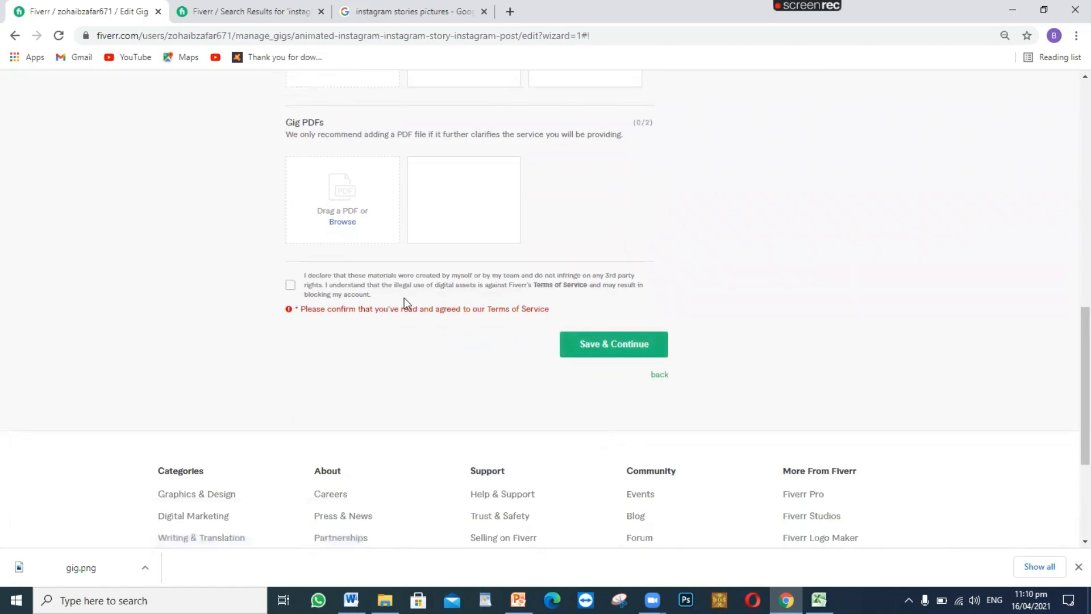
click(290, 284)
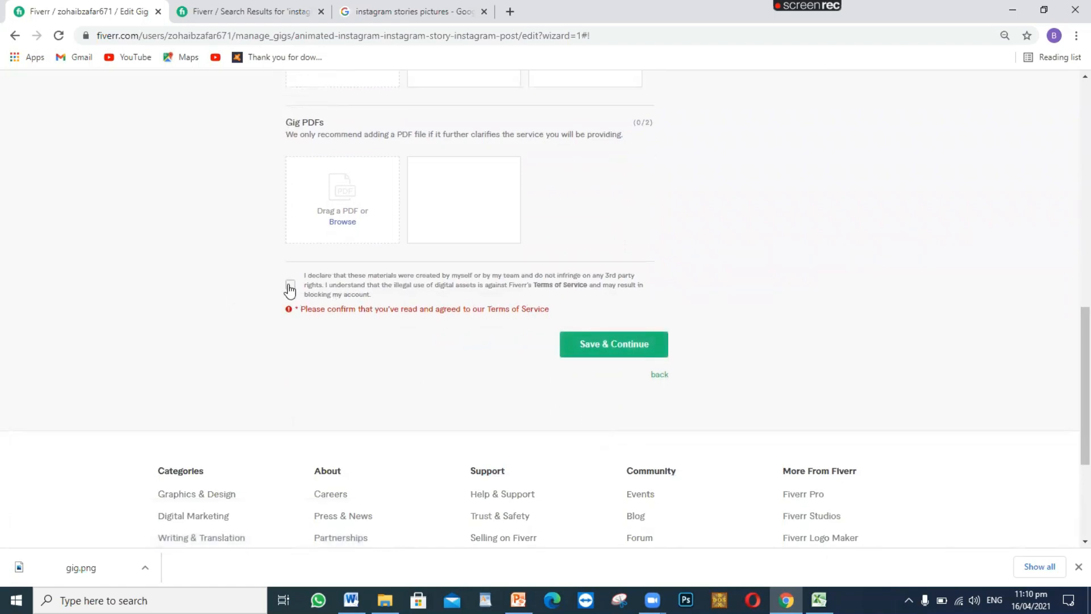
click(571, 339)
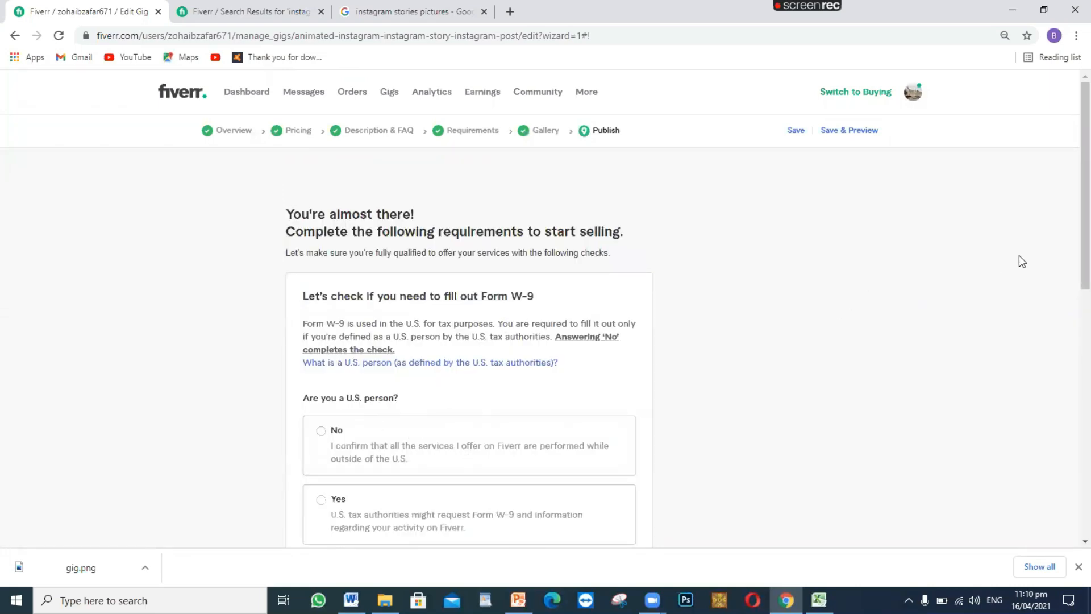
- Answer No to the Form W-9 question about being a U.S. person, save it, and publish the gig
scroll(1073, 262, down, 2)
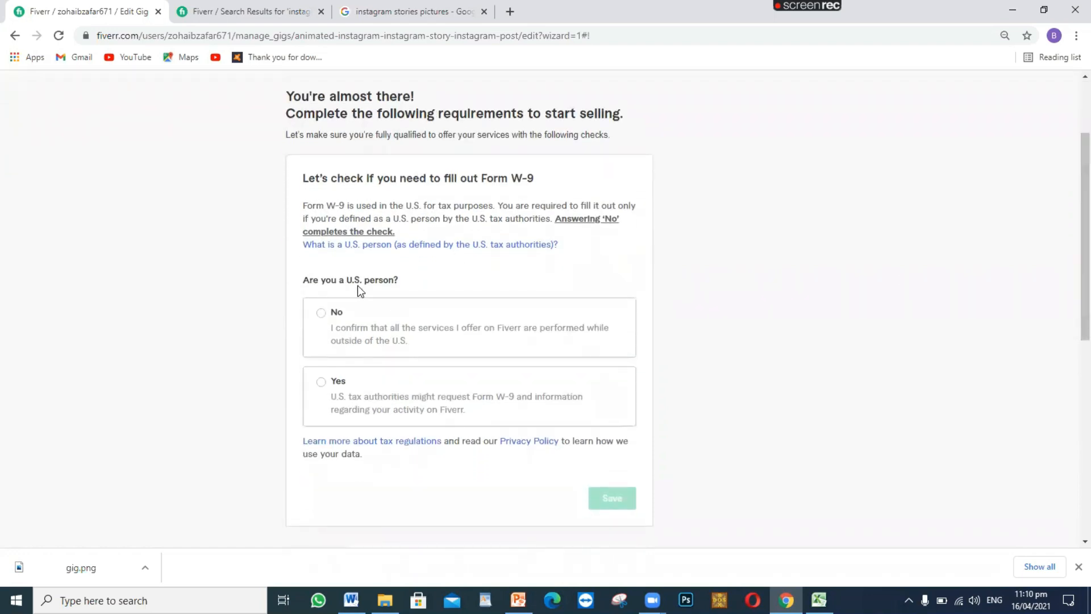
click(319, 317)
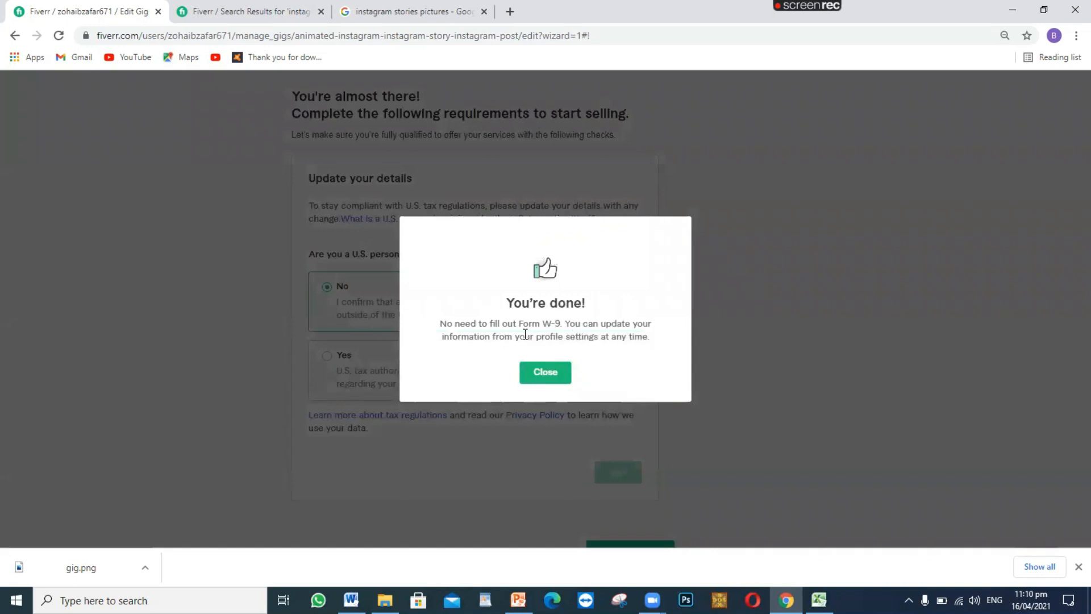
click(558, 375)
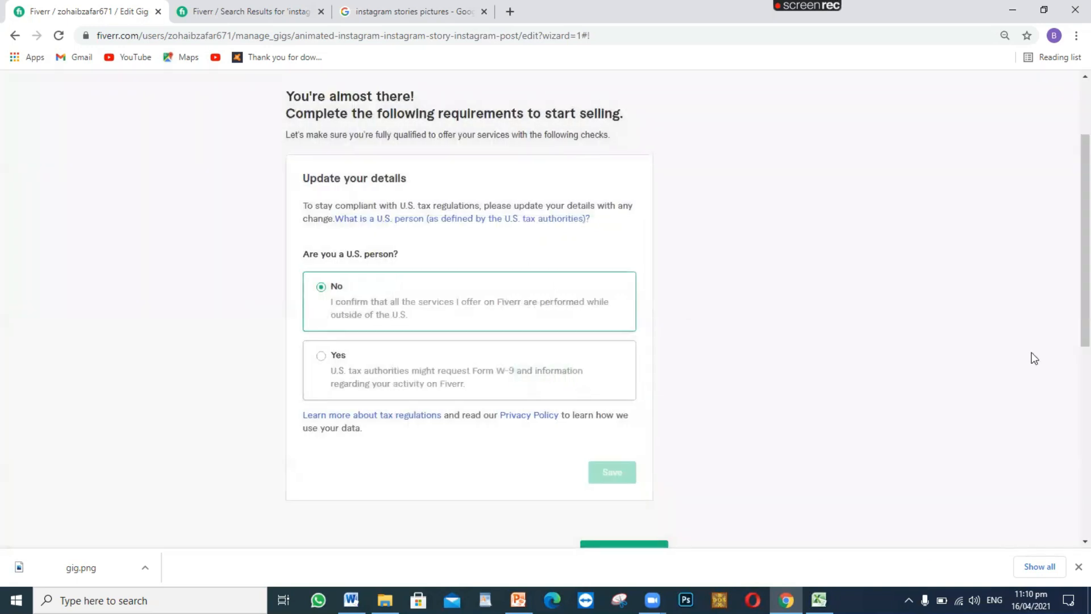
scroll(1070, 341, down, 2)
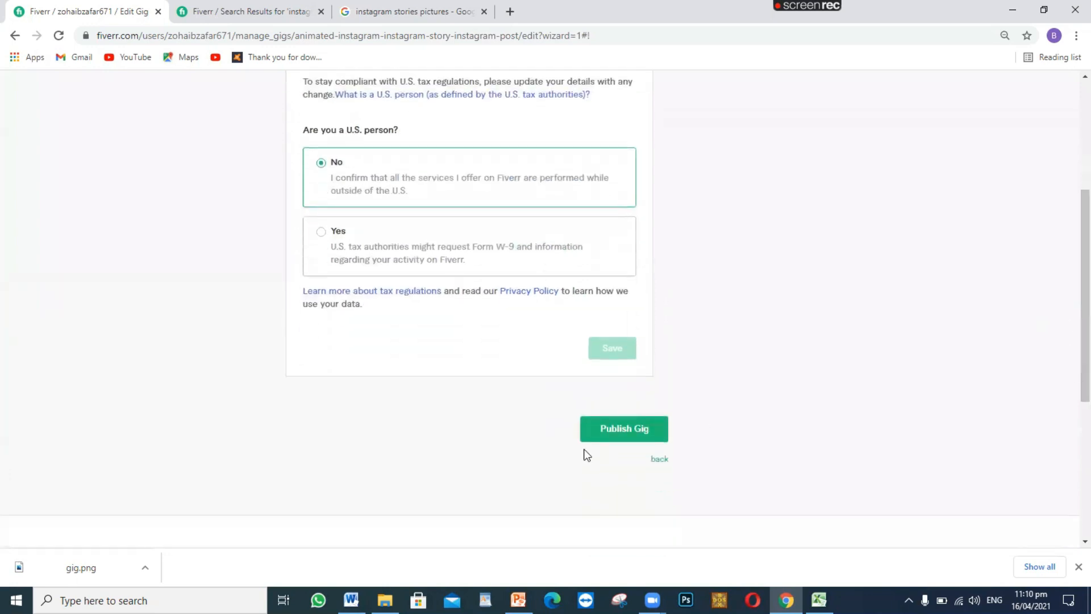
click(603, 430)
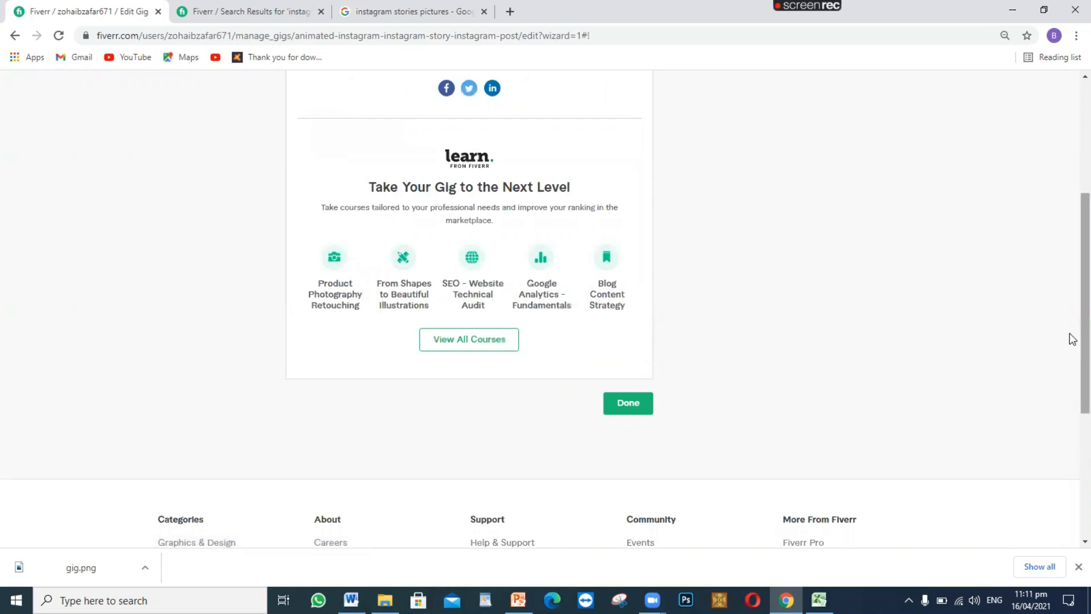
- Look over the published gig's page and highlight its share link
scroll(1071, 290, up, 2)
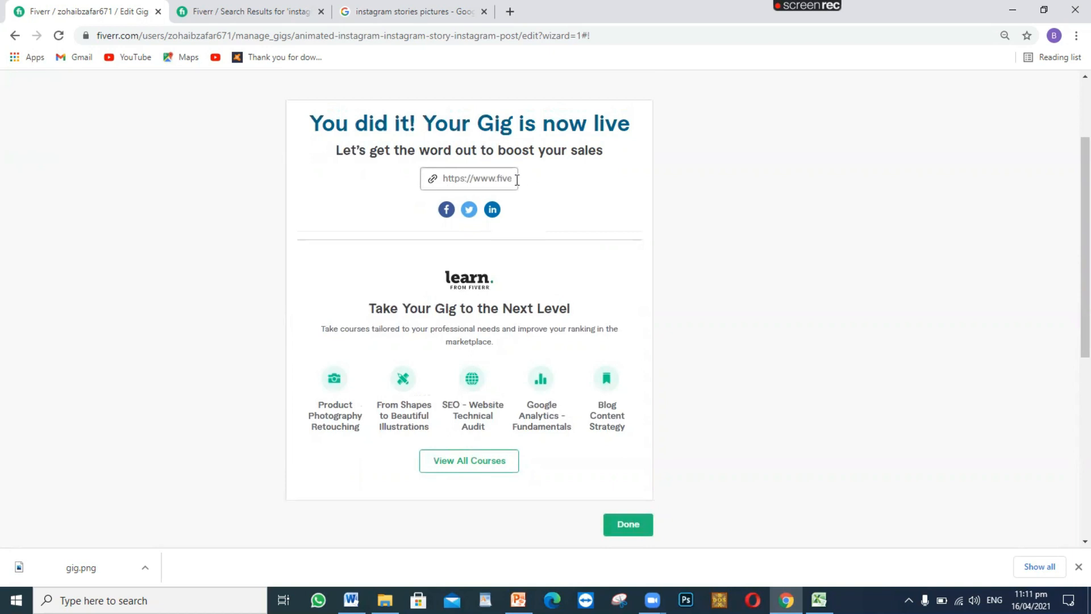
drag(511, 178, 433, 167)
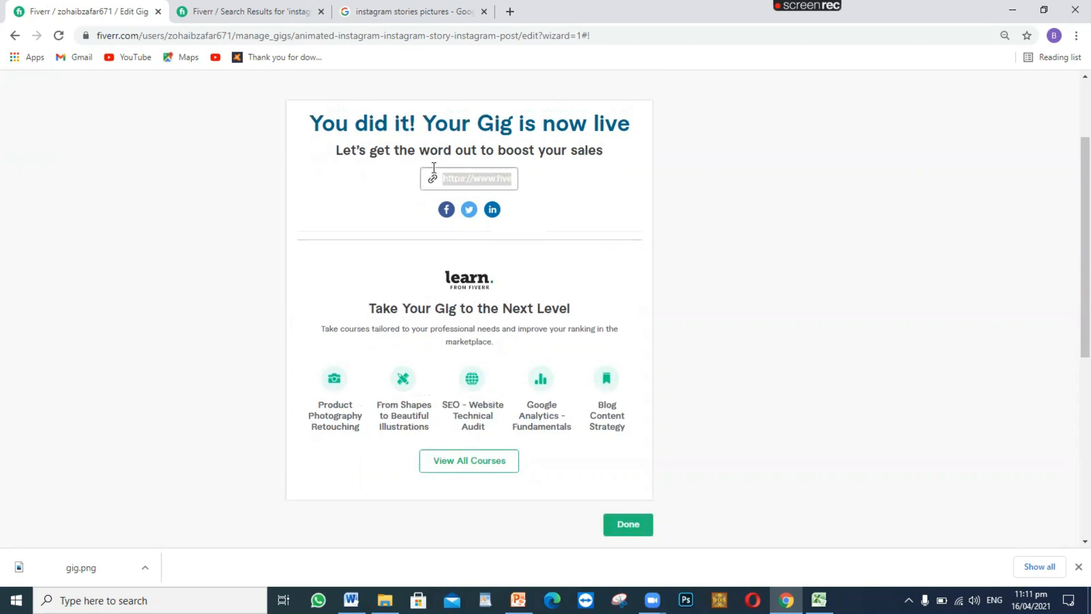
click(525, 184)
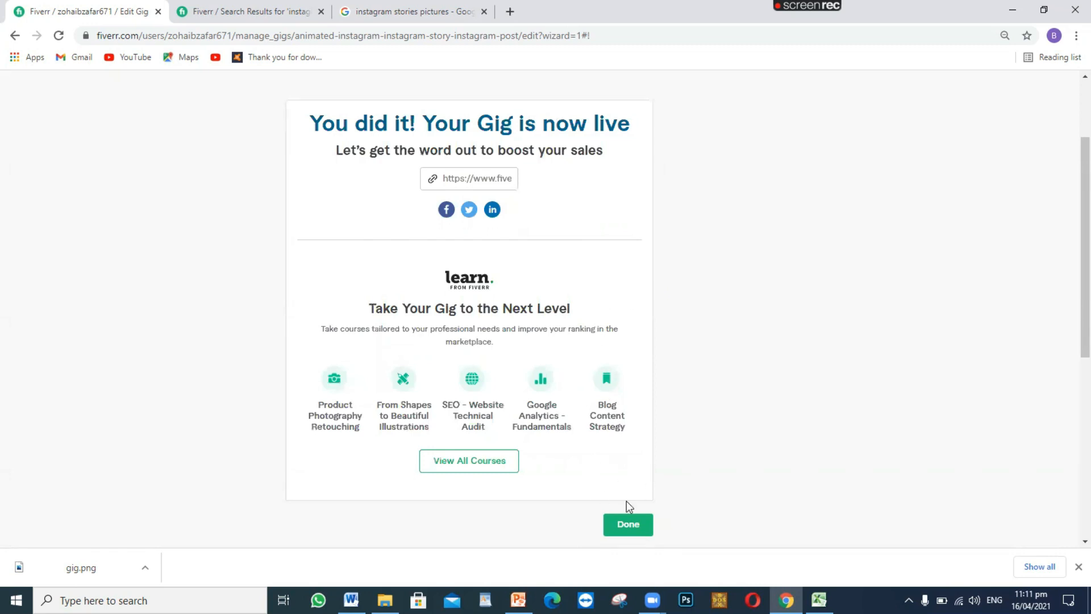
- Finish the gig publishing wizard and check the draft and active gigs lists
click(632, 523)
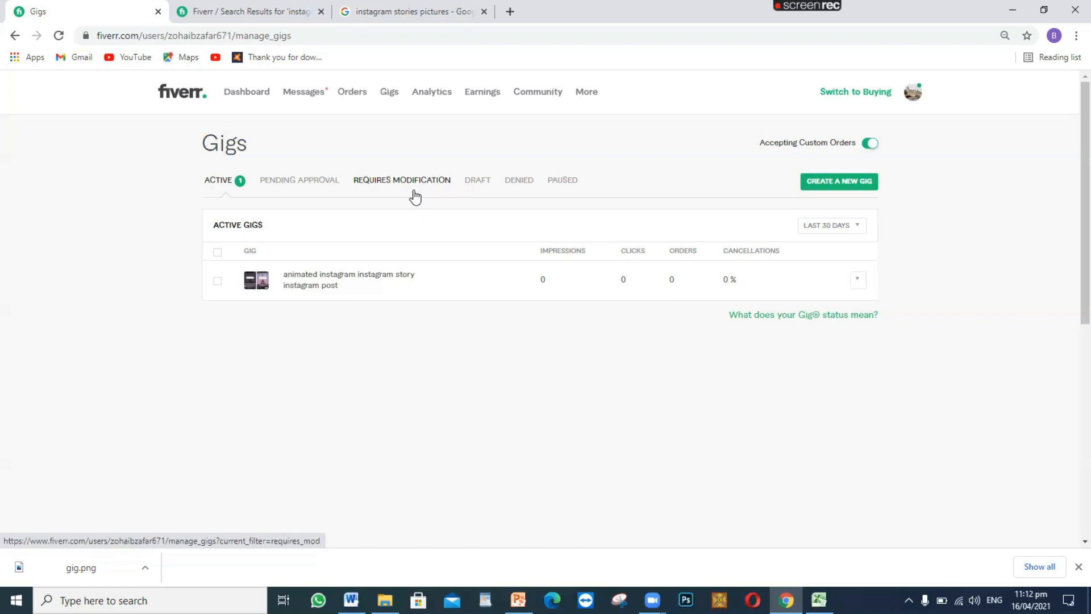
click(471, 189)
click(215, 181)
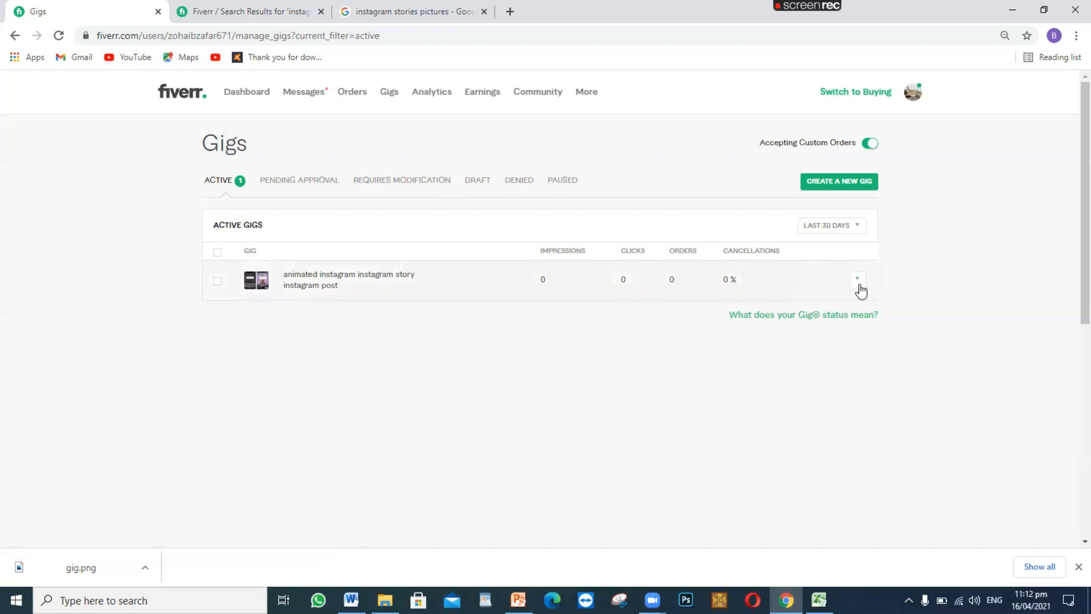
- Pause the animated Instagram story and post gig, and reactivate it from the paused gigs
click(859, 284)
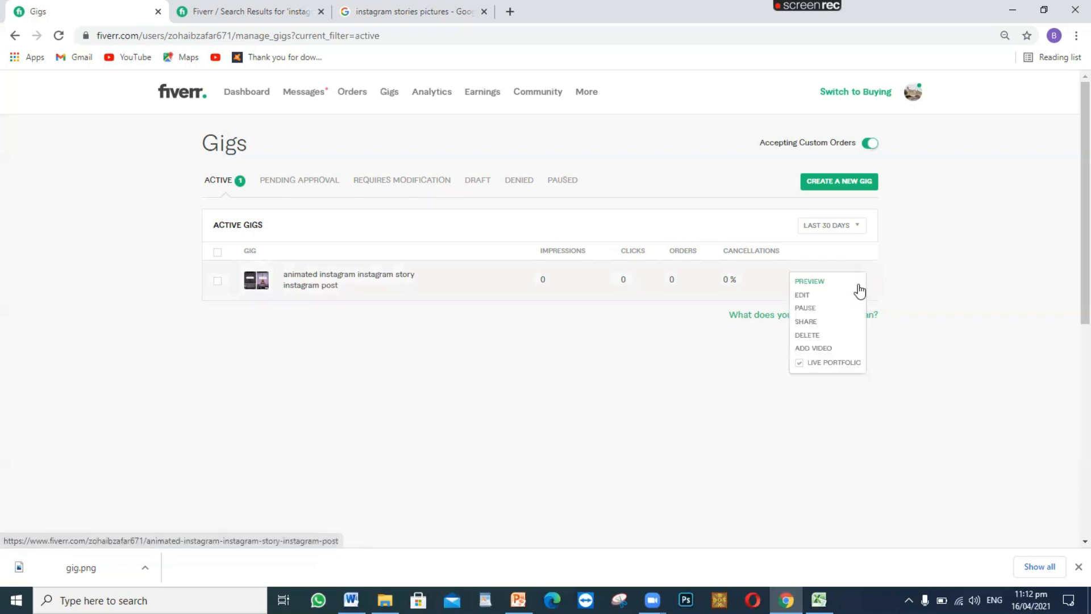
click(827, 309)
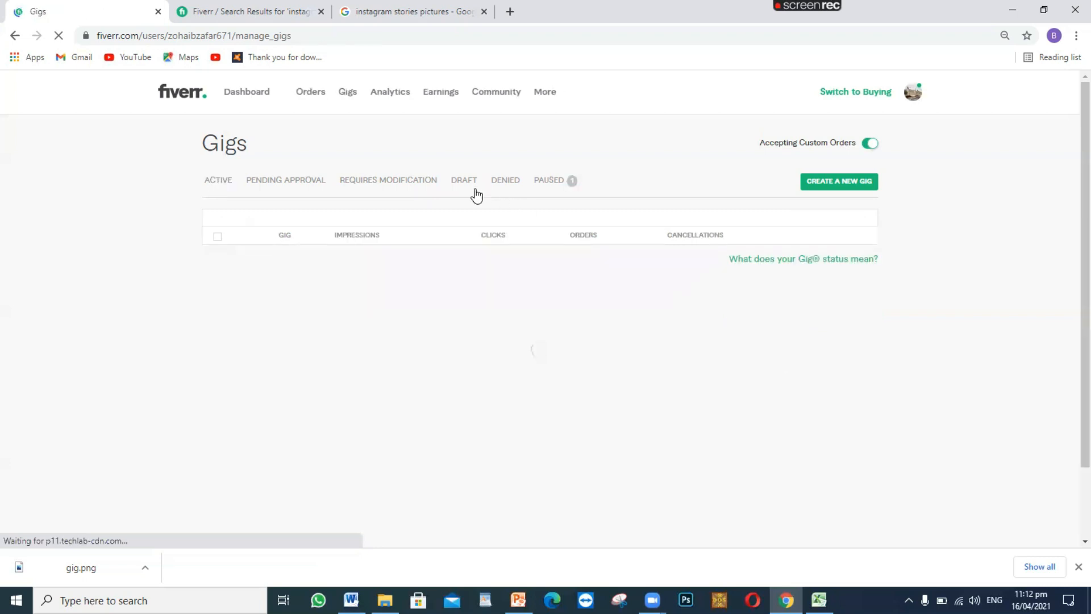
click(545, 192)
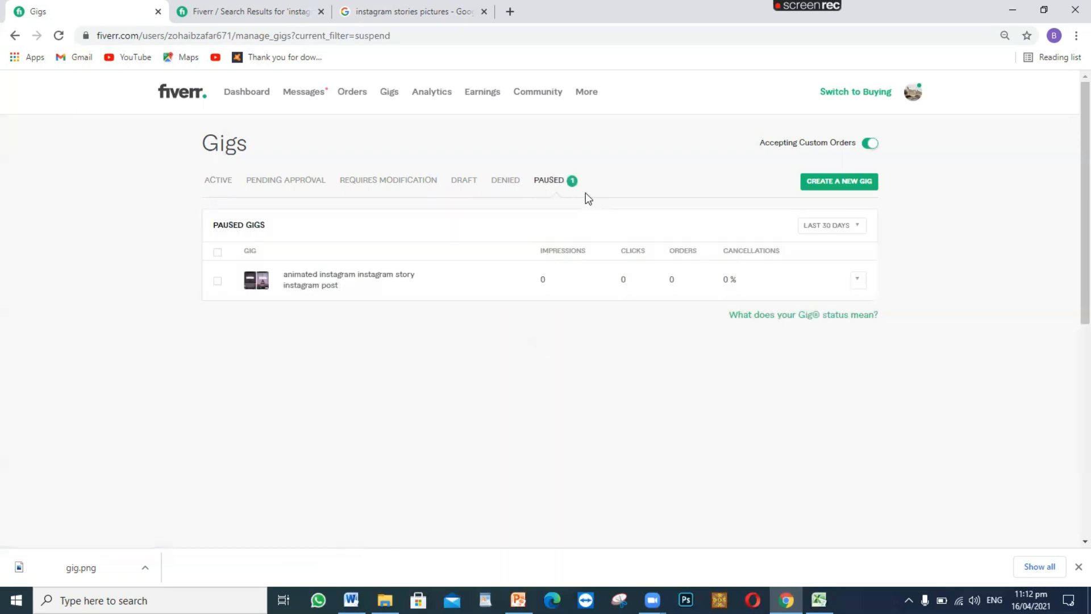
click(856, 283)
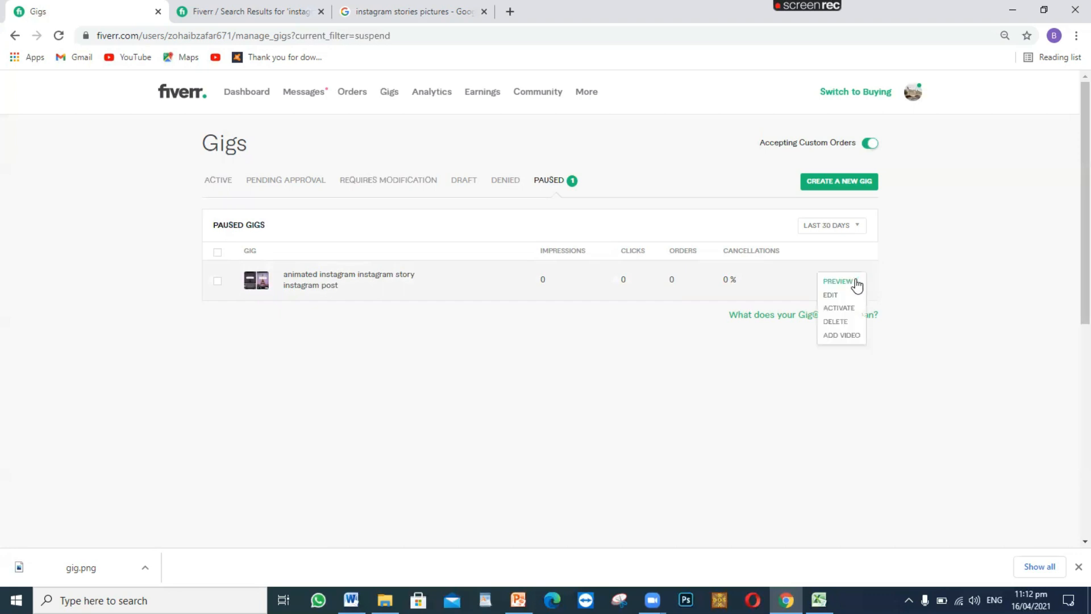
click(848, 309)
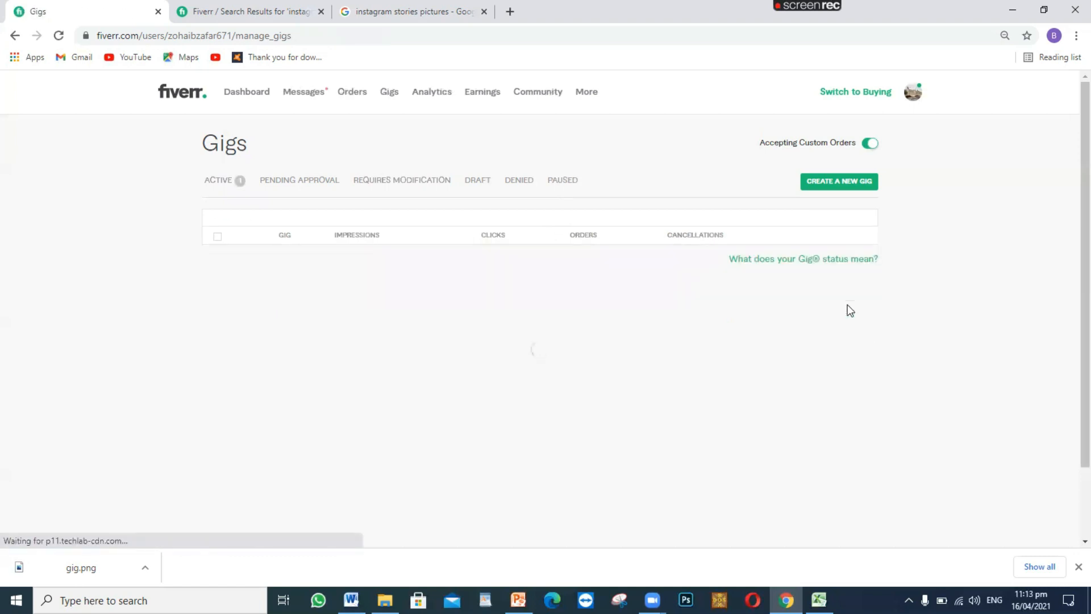
- Check the denied and active gigs lists, and view the actions available for the active gig
click(519, 183)
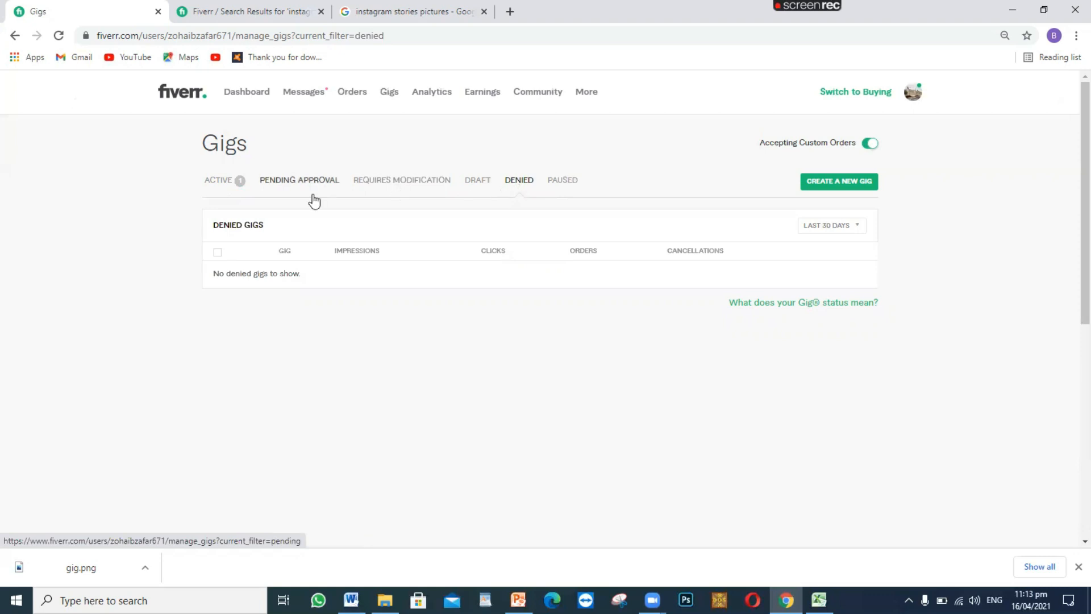
click(228, 182)
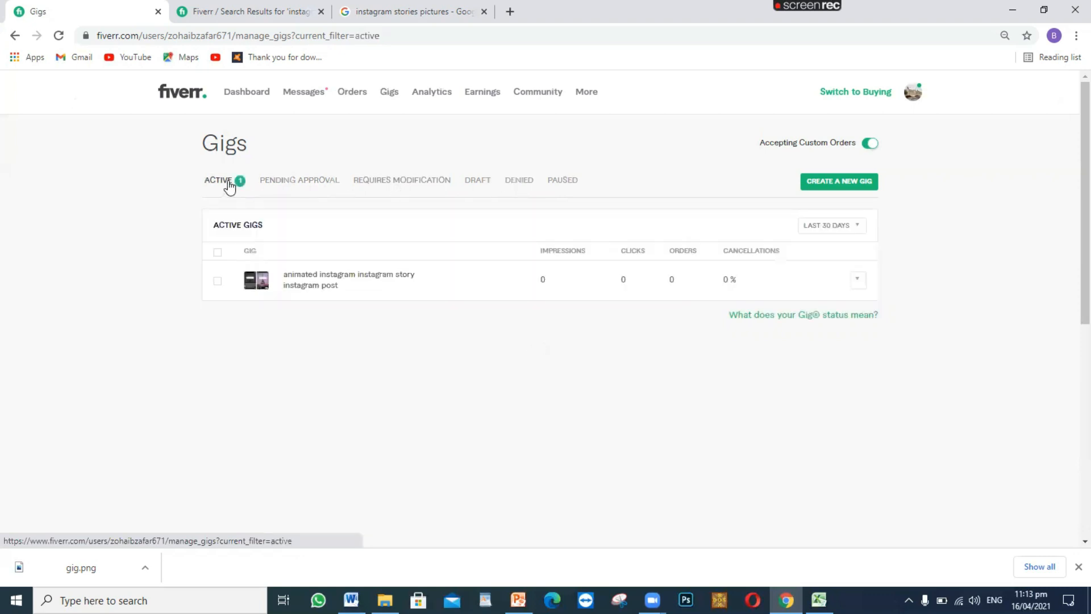
click(856, 282)
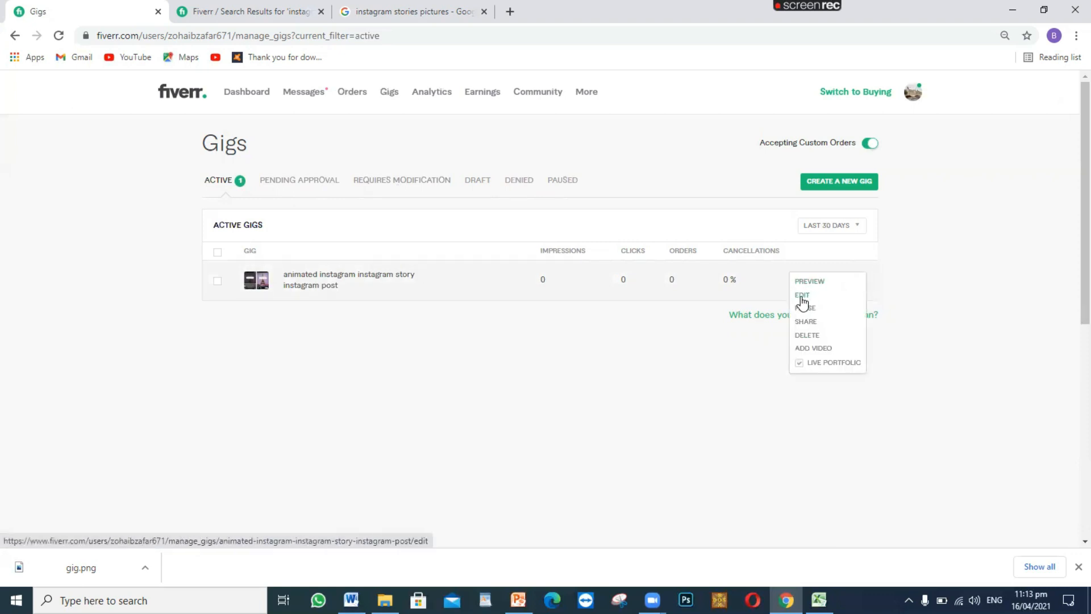
click(743, 370)
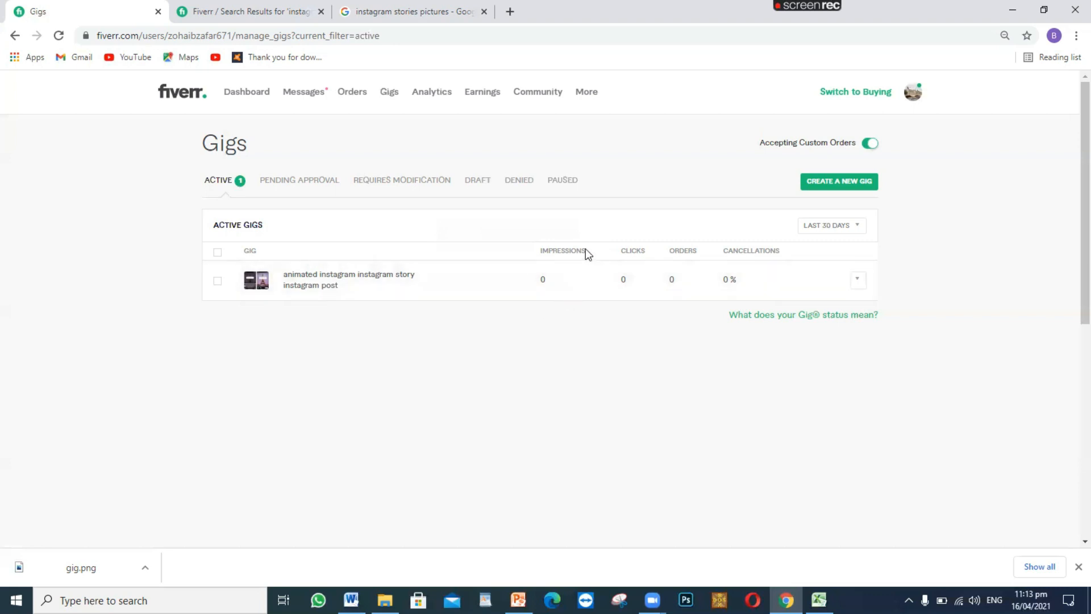
- Examine the active gig's impressions, clicks and orders statistics
drag(588, 250, 539, 253)
click(648, 257)
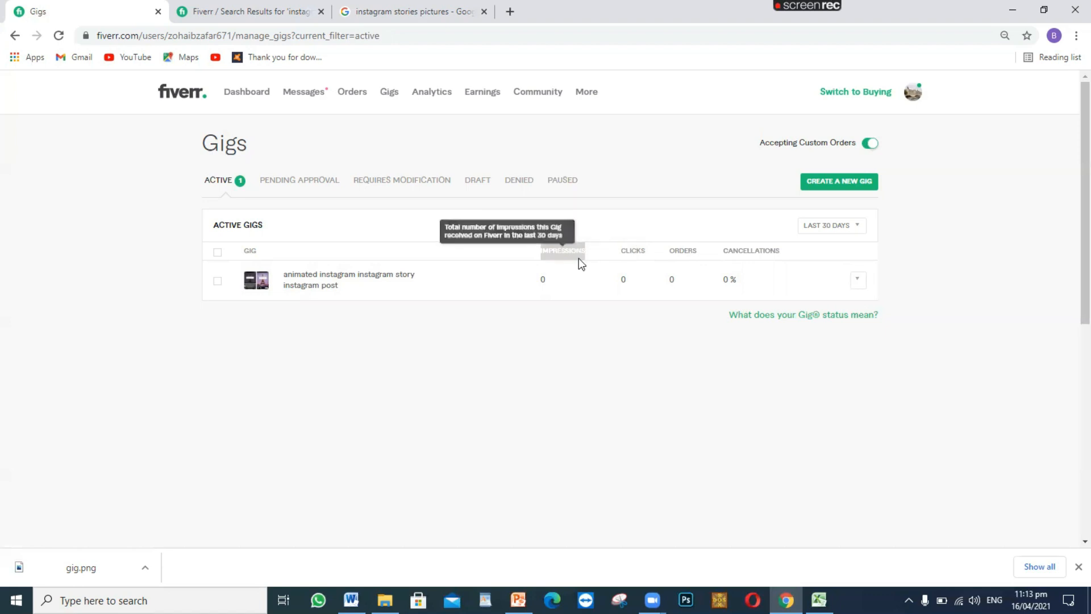
double_click(623, 255)
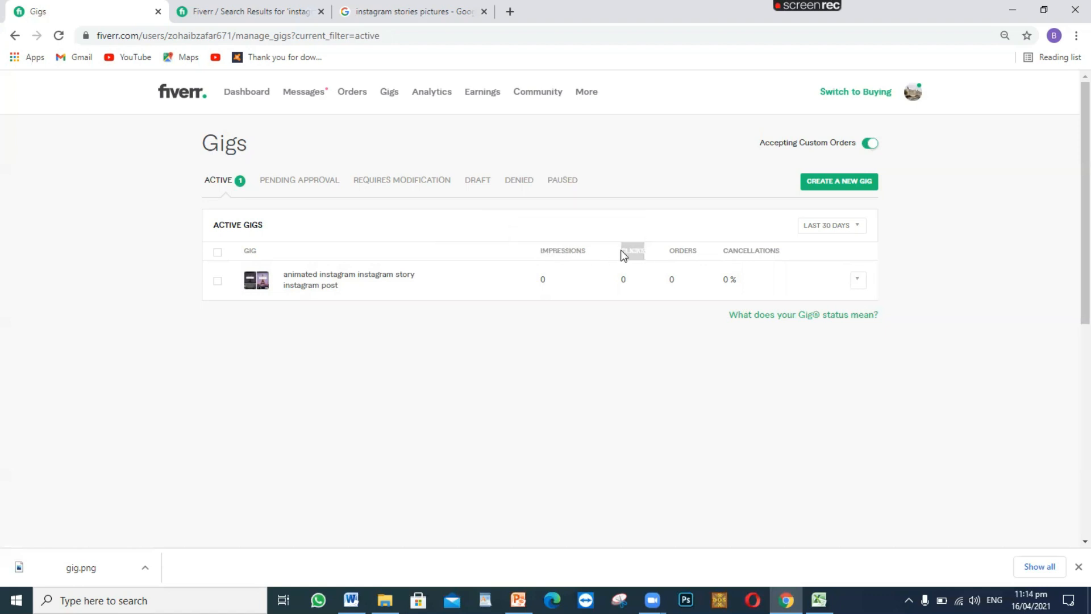
double_click(693, 251)
click(606, 328)
mouse_move(688, 253)
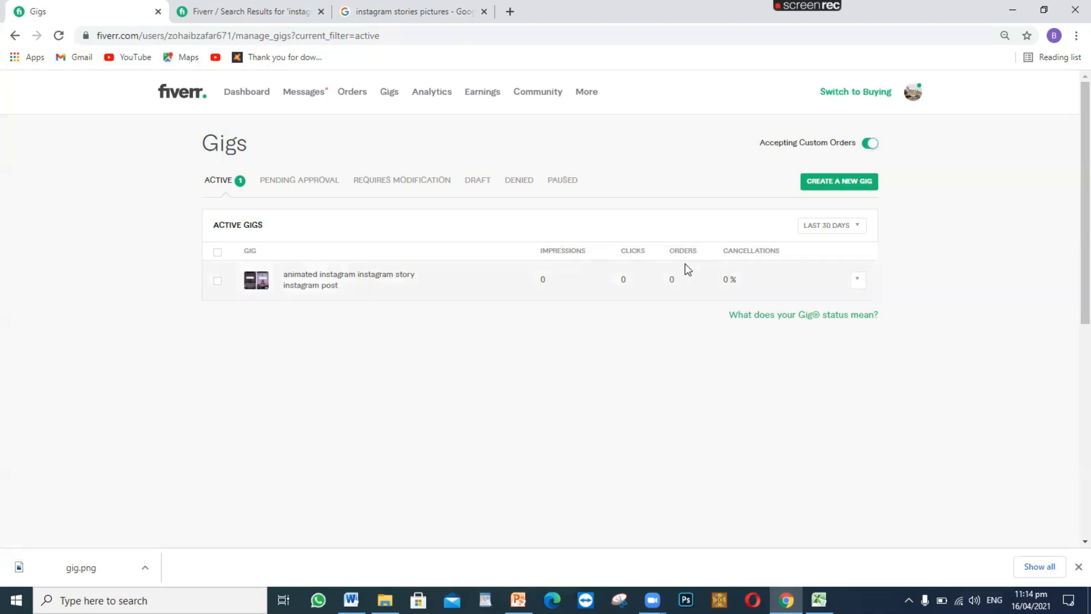